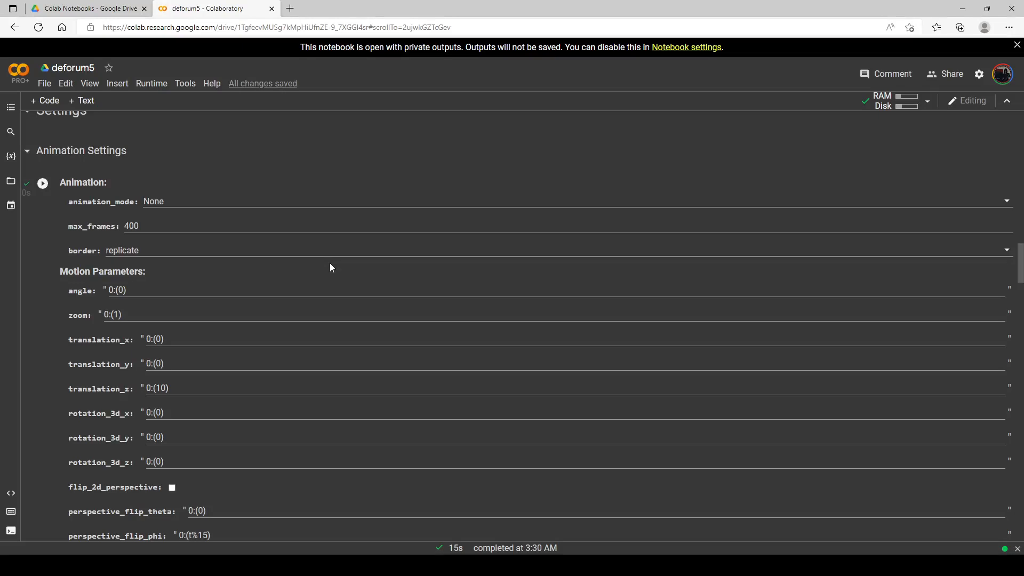
Step: Look over the notebook's animation settings, prompts cell and run settings
scroll(330, 263, "down", 7)
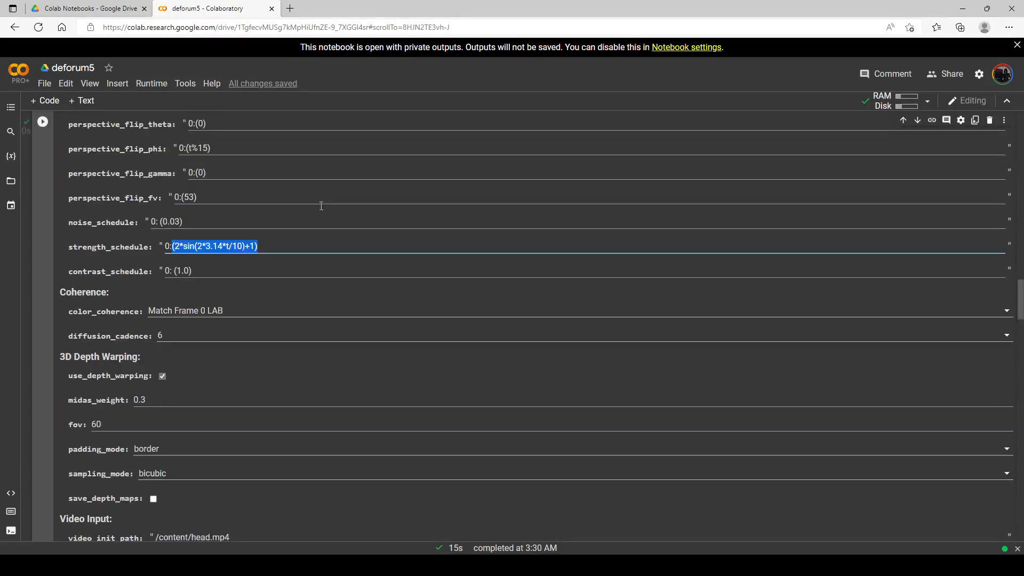
scroll(344, 200, "down", 8)
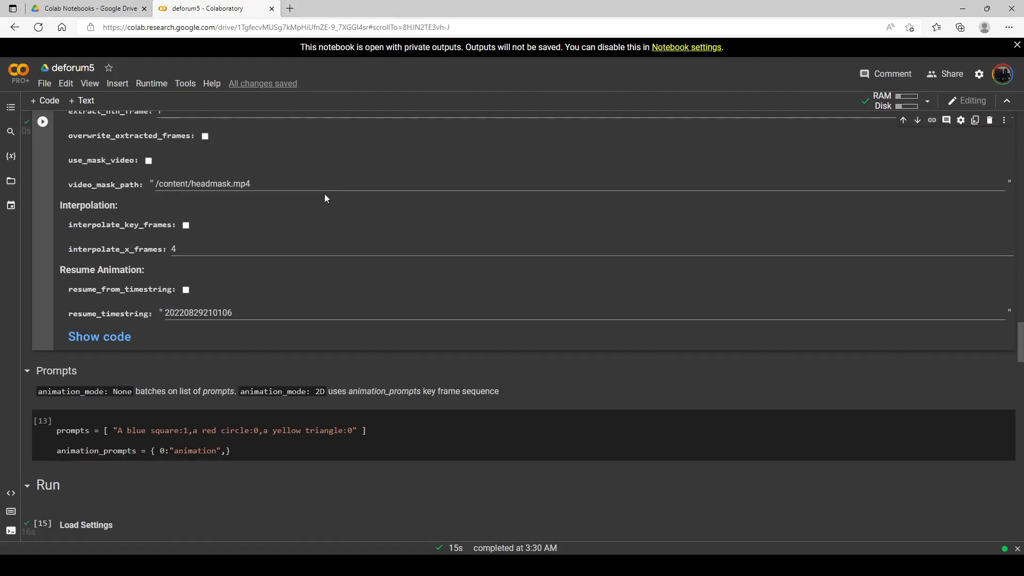
scroll(325, 198, "down", 2)
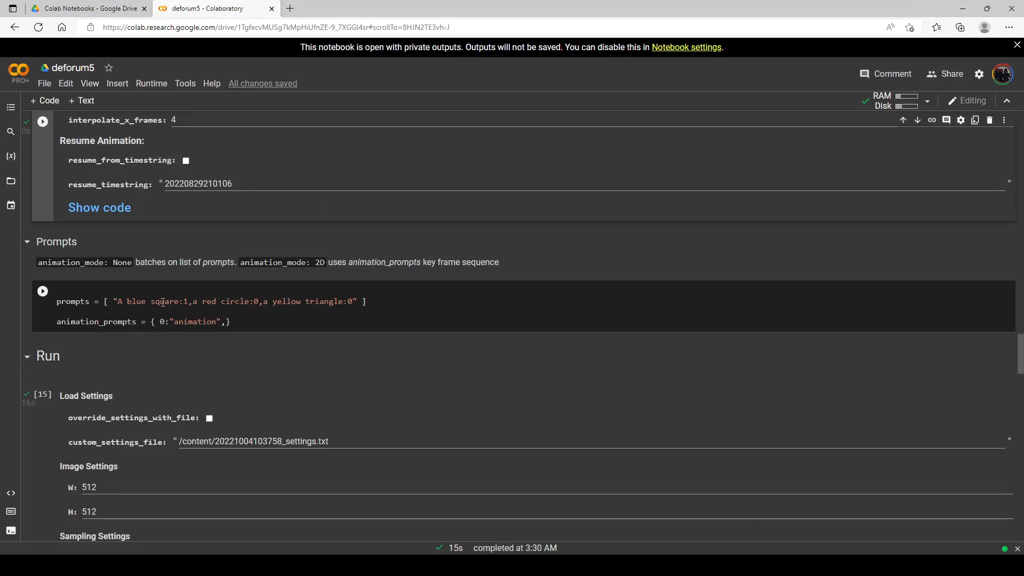
scroll(161, 312, "down", 9)
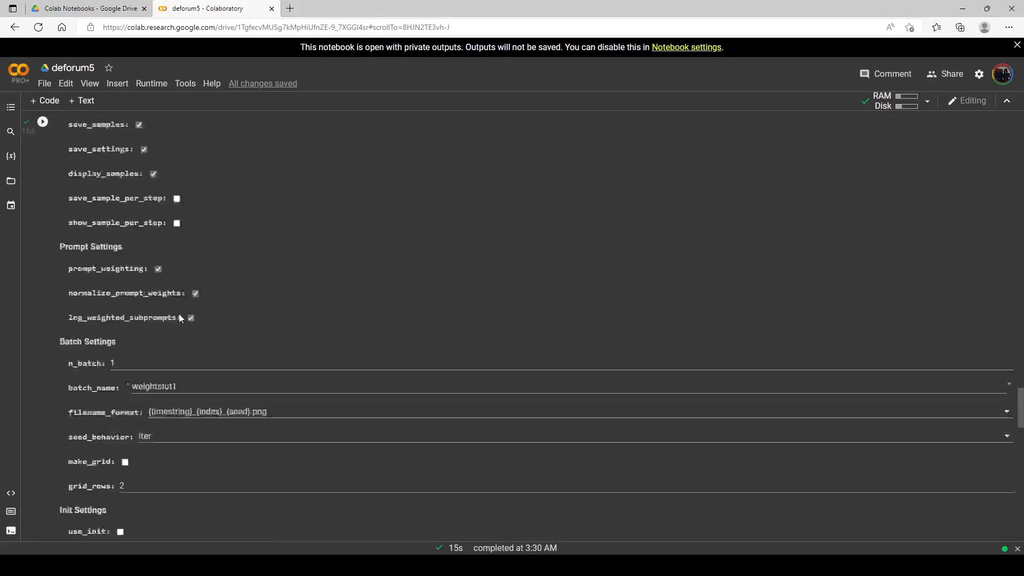
scroll(192, 314, "down", 5)
scroll(208, 318, "up", 8)
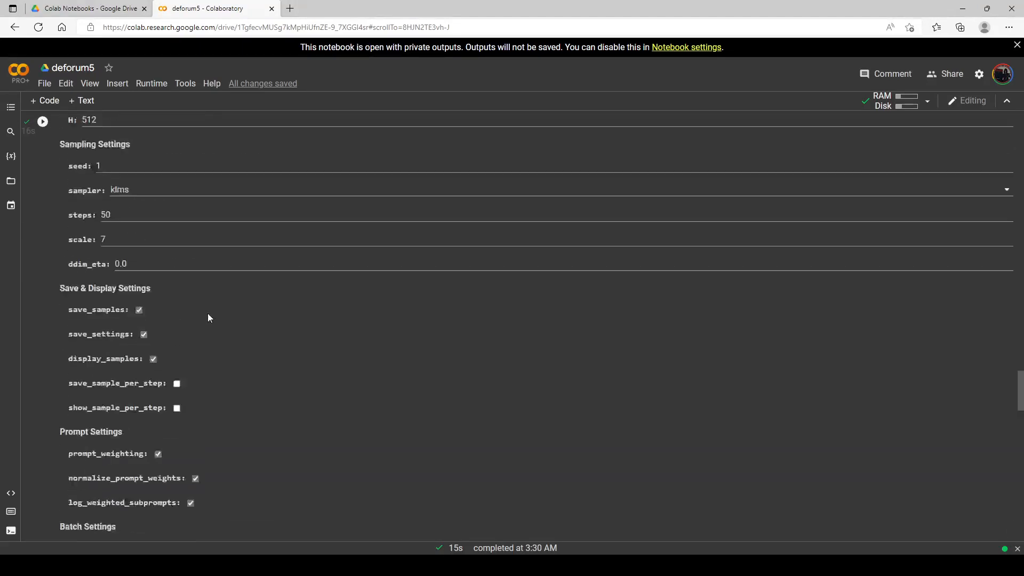
scroll(210, 317, "up", 20)
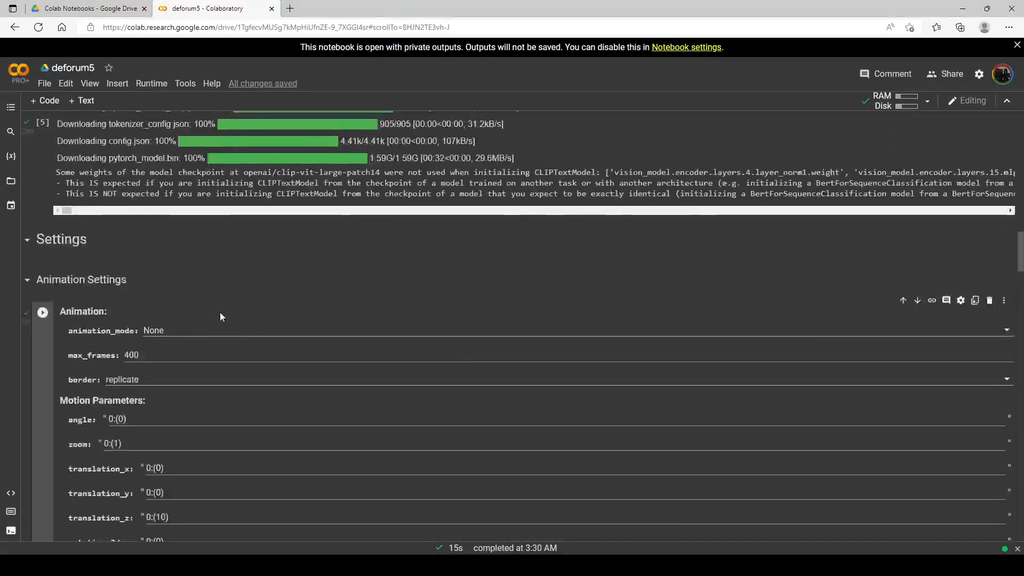
scroll(222, 316, "up", 4)
scroll(221, 316, "down", 4)
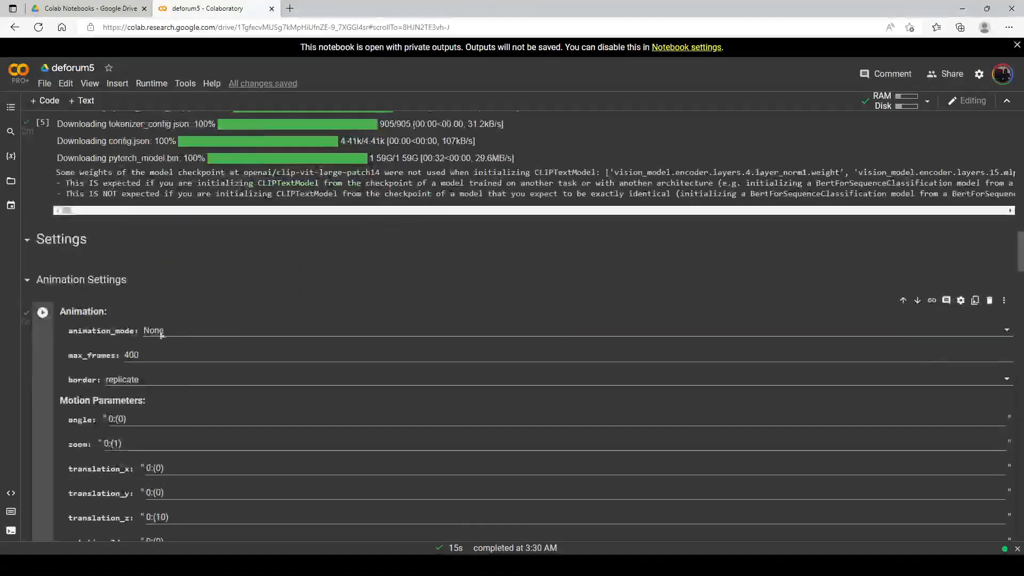
Step: Examine the Select and Load Model cell's configuration, checkpoint options and loading output
scroll(214, 314, "up", 10)
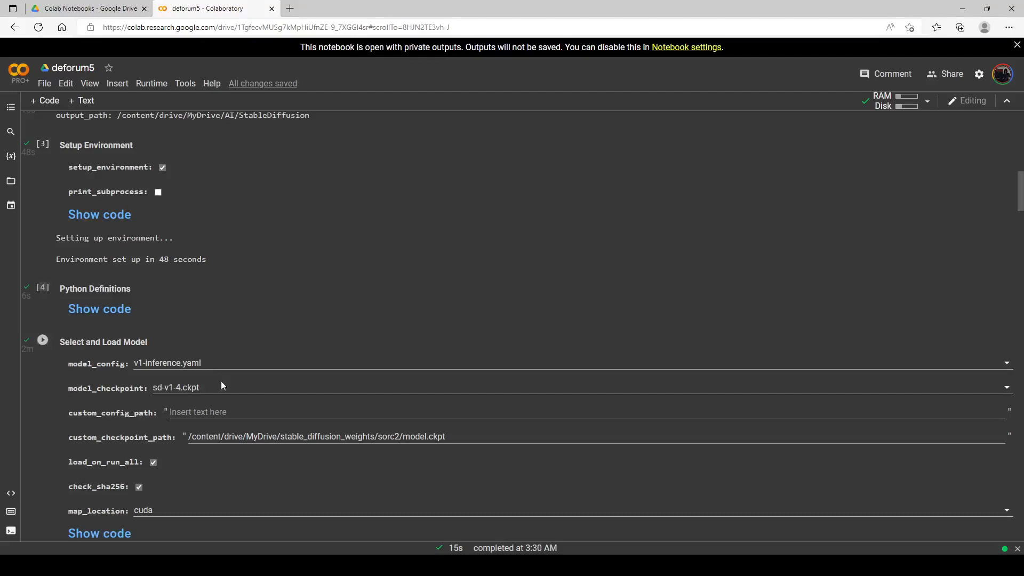
scroll(244, 301, "down", 1)
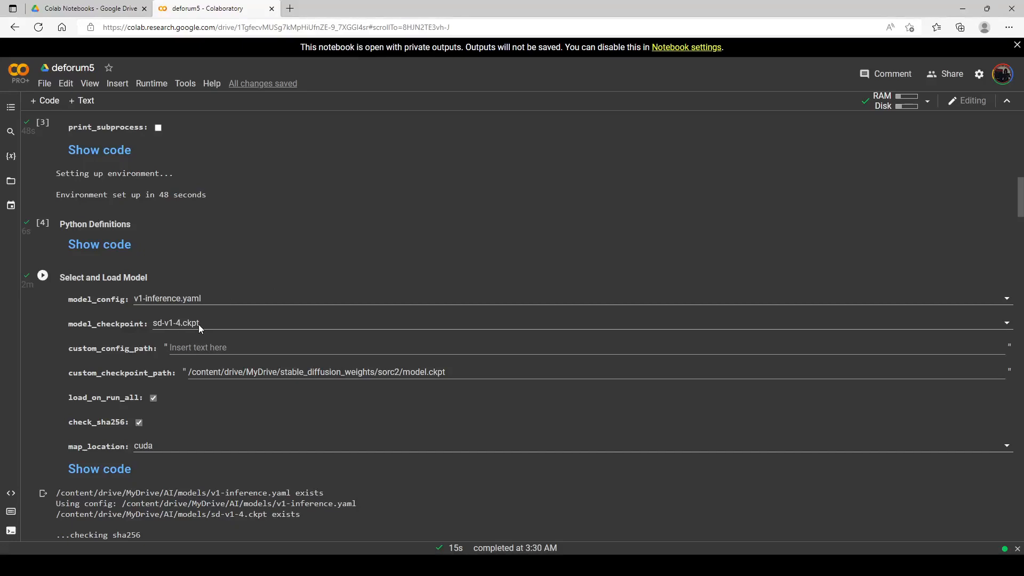
scroll(242, 278, "down", 1)
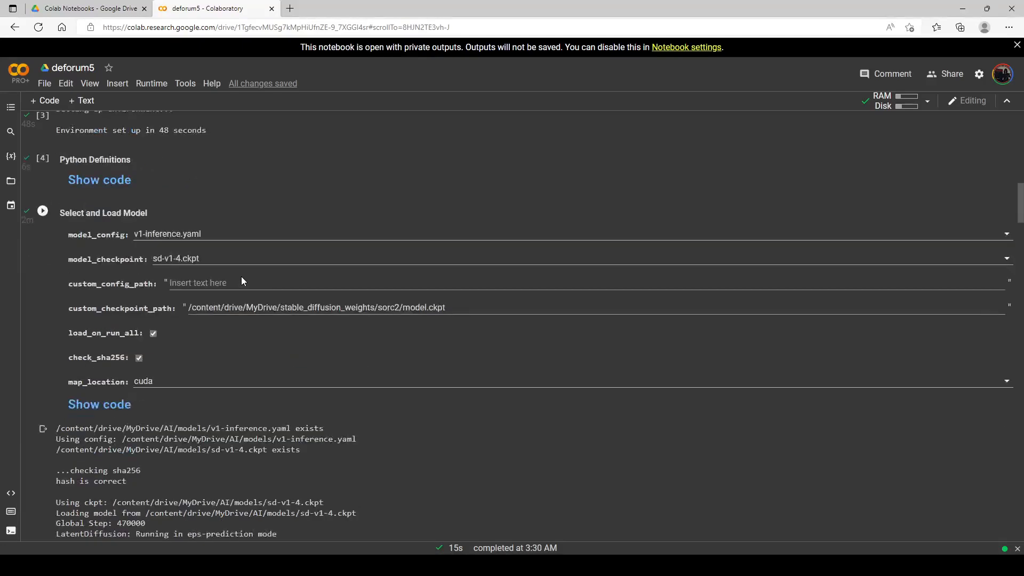
scroll(241, 277, "down", 4)
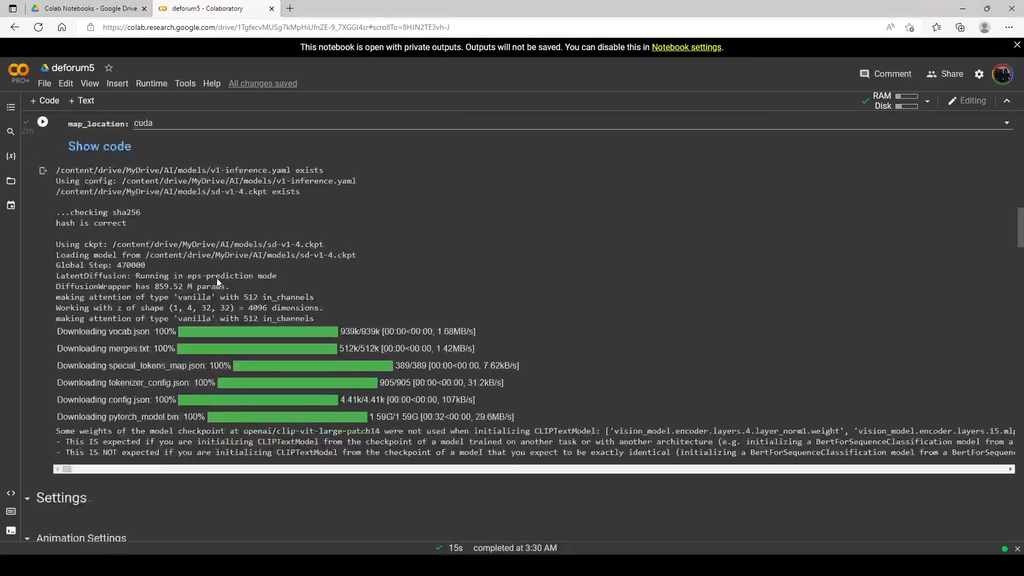
scroll(217, 279, "down", 1)
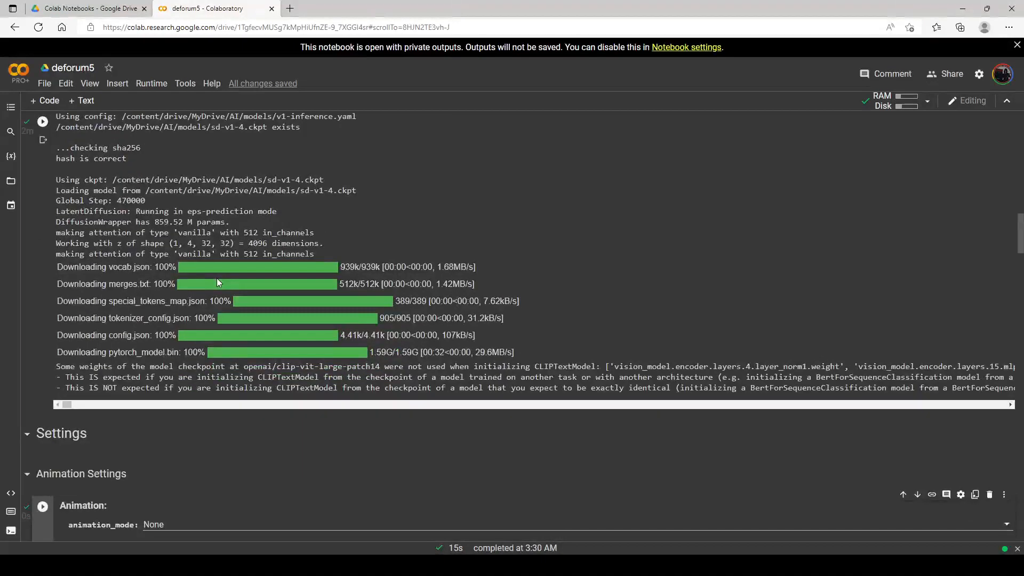
Step: Review the animation settings, weighted prompts, and the sampling, batch and init settings of the Run cell
scroll(216, 277, "down", 4)
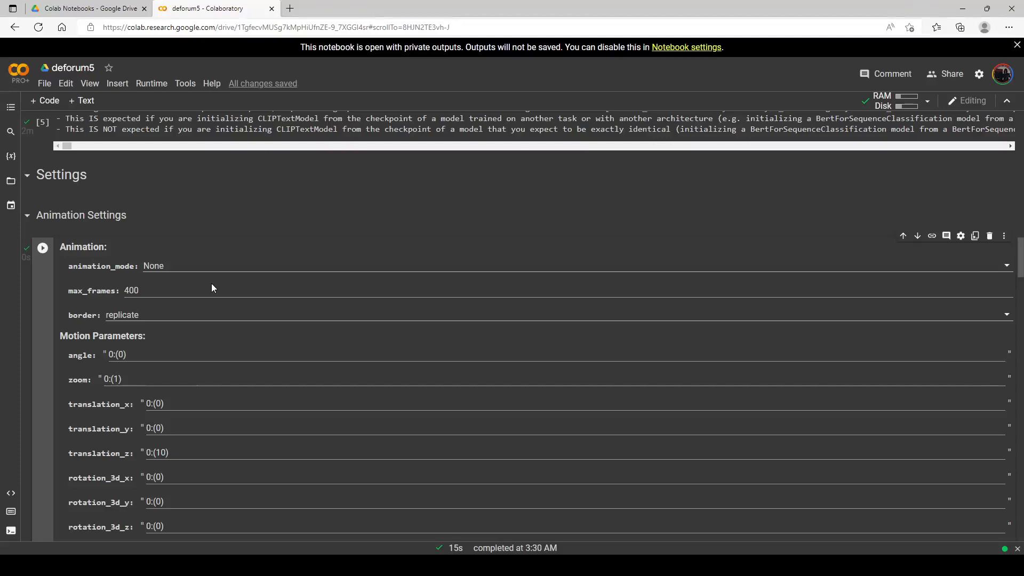
scroll(211, 283, "down", 2)
scroll(215, 285, "down", 7)
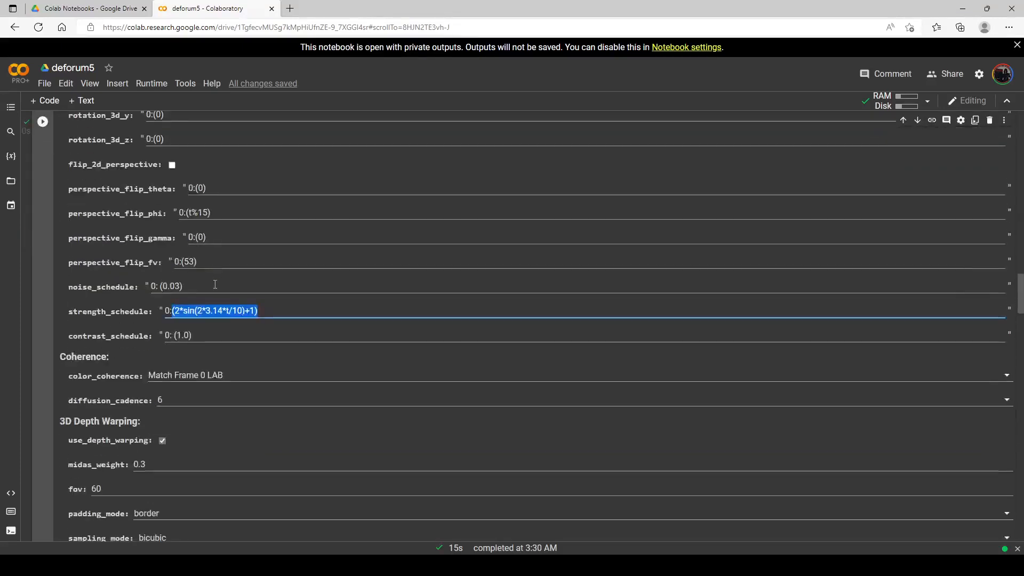
scroll(214, 284, "down", 5)
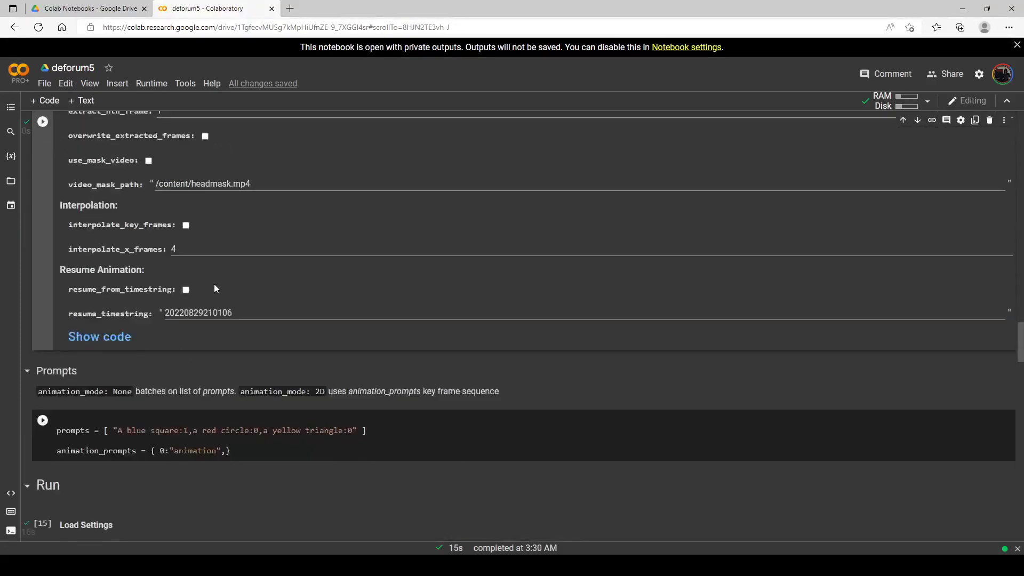
scroll(198, 273, "down", 3)
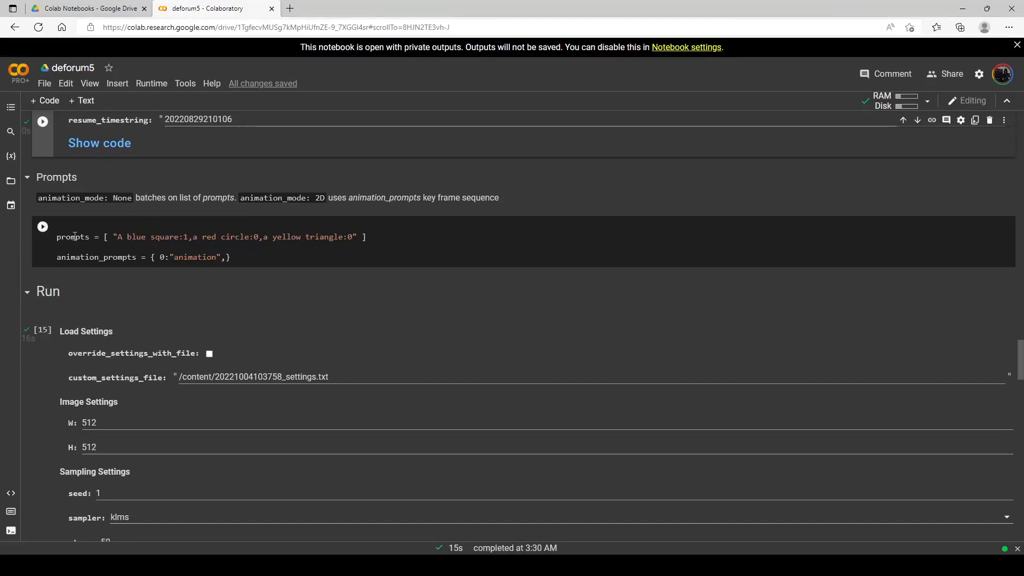
scroll(178, 297, "down", 10)
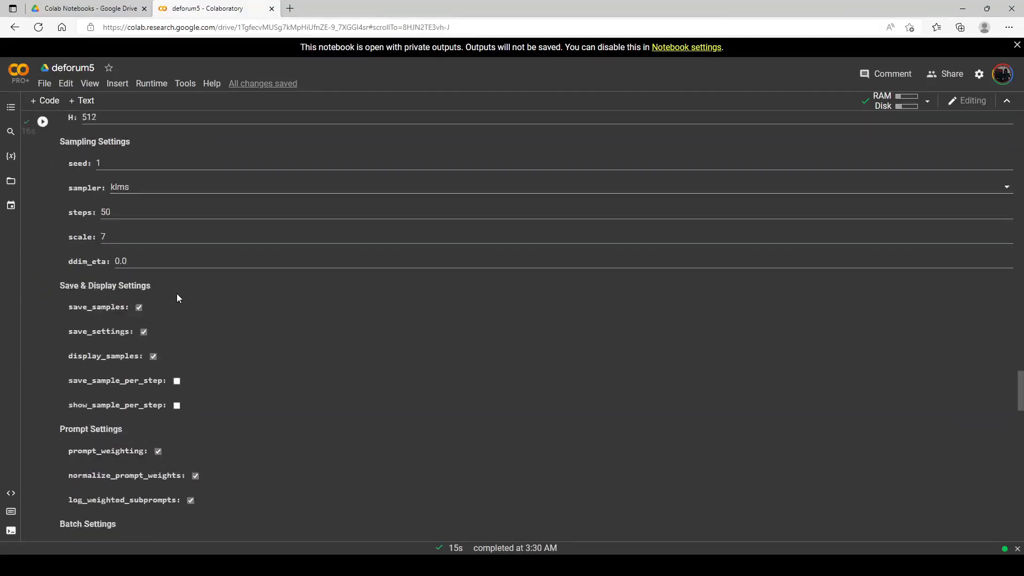
scroll(178, 298, "down", 2)
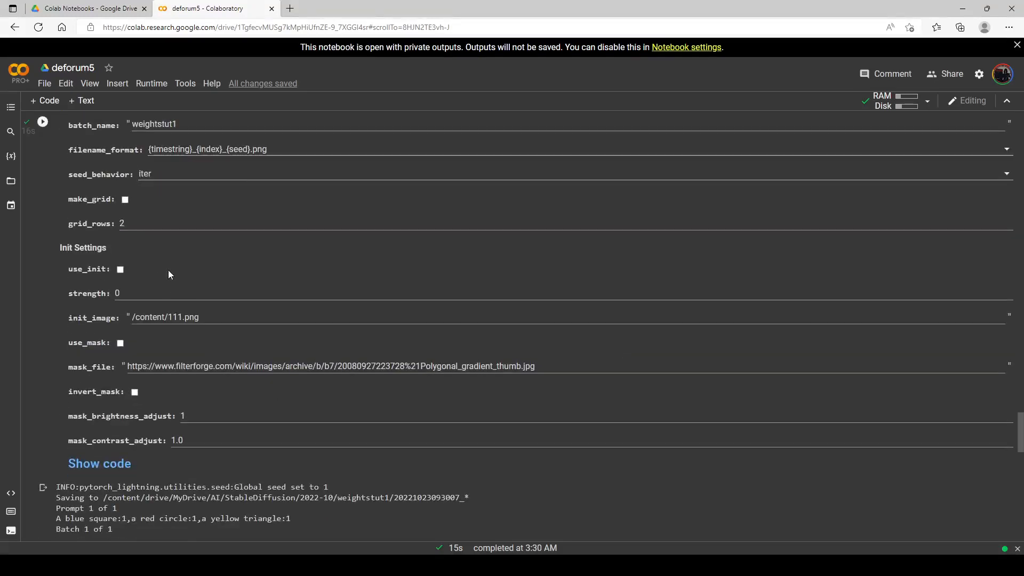
scroll(181, 280, "up", 3)
scroll(204, 286, "up", 3)
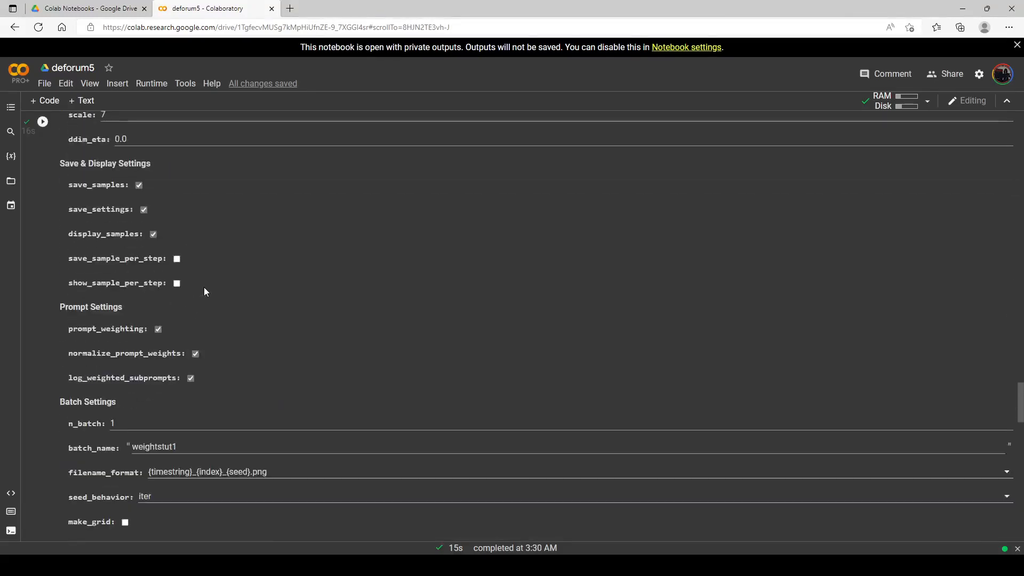
scroll(144, 326, "up", 3)
scroll(146, 323, "up", 4)
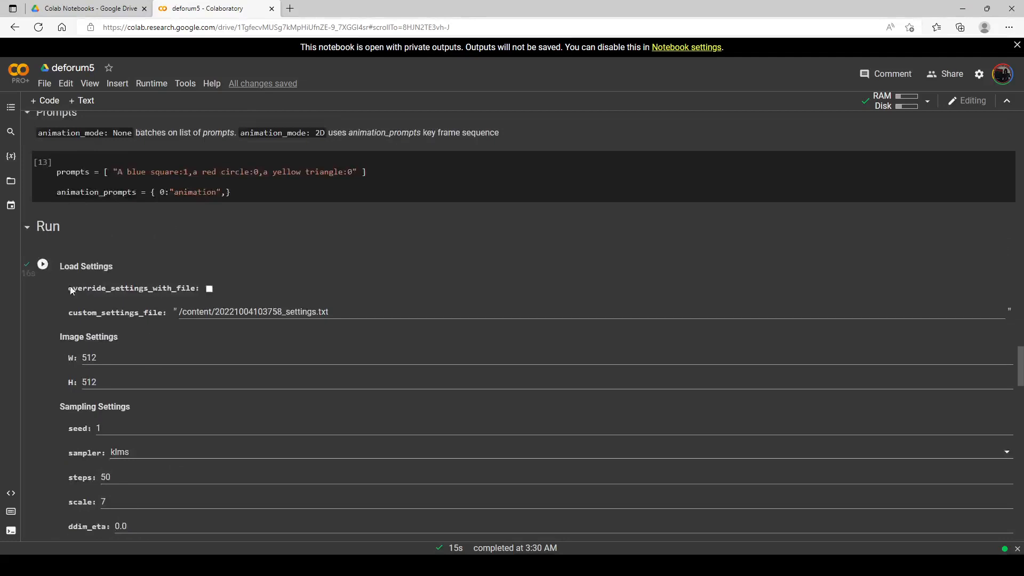
Step: Turn off normalize_prompt_weights and log_weighted_subprompts in the Prompt Settings, leaving prompt_weighting enabled
scroll(162, 306, "down", 6)
scroll(165, 304, "down", 2)
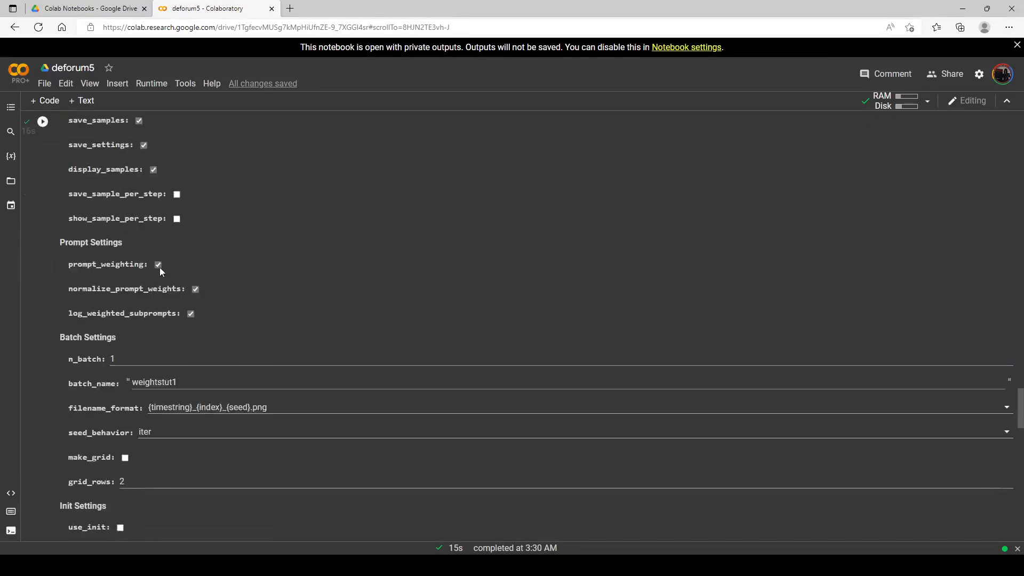
left_click(195, 289)
left_click(190, 313)
Step: Set the weights of "a red circle" and "a yellow triangle" to 1 in the prompts list and run the prompts cell
scroll(186, 304, "up", 2)
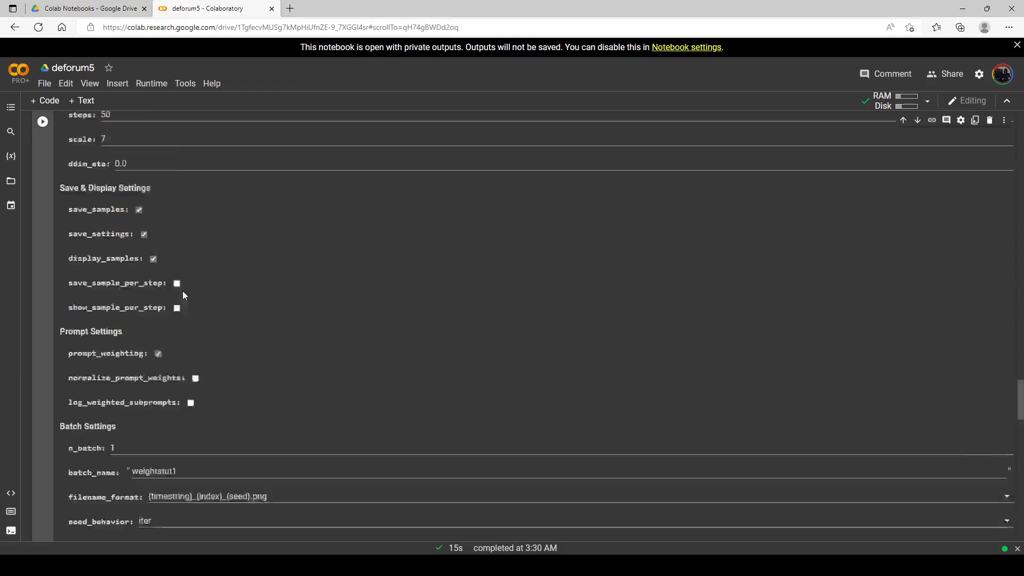
scroll(183, 295, "up", 10)
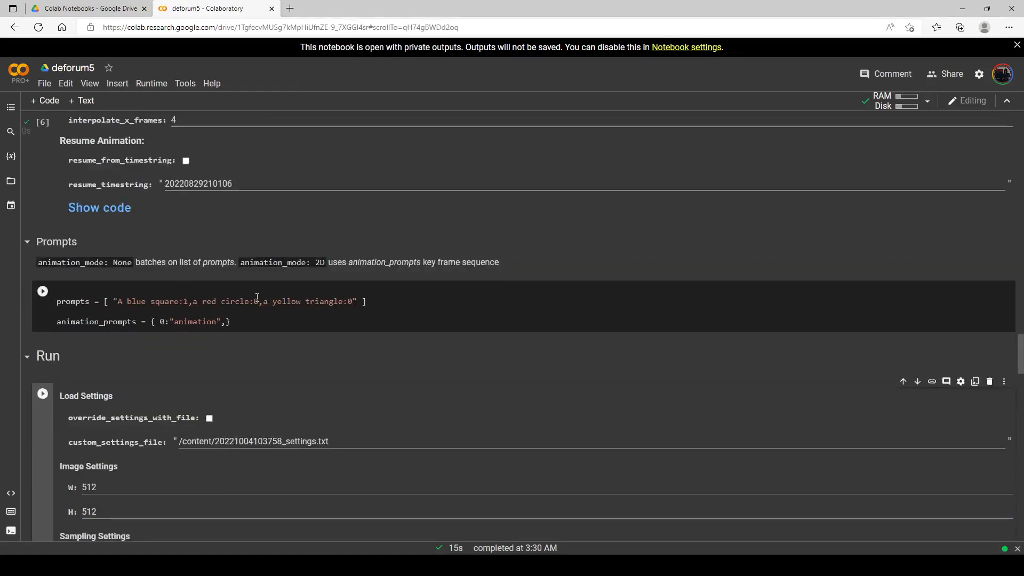
double_click(257, 301)
type("1")
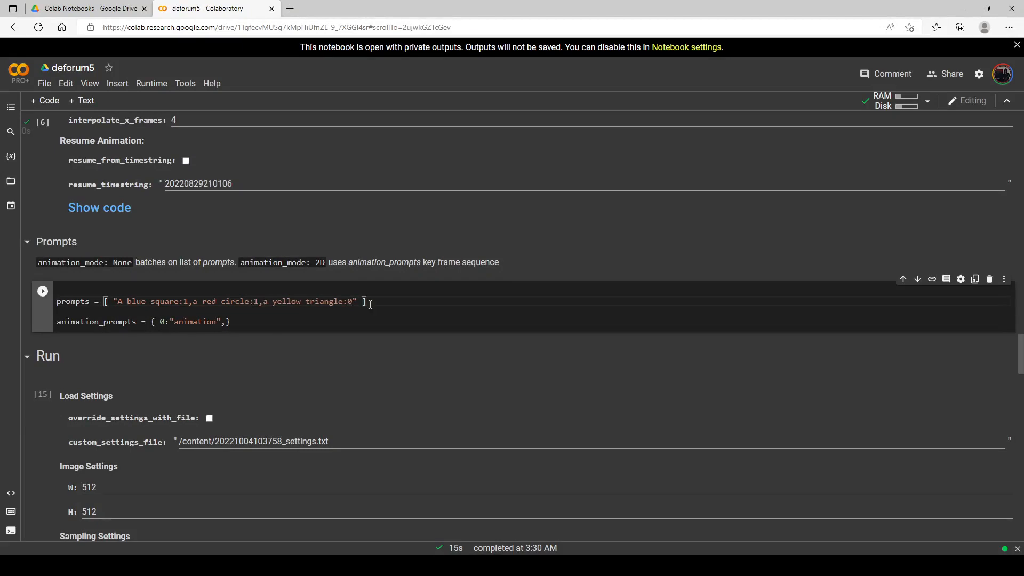
double_click(351, 301)
type("1")
key("ctrl+Return")
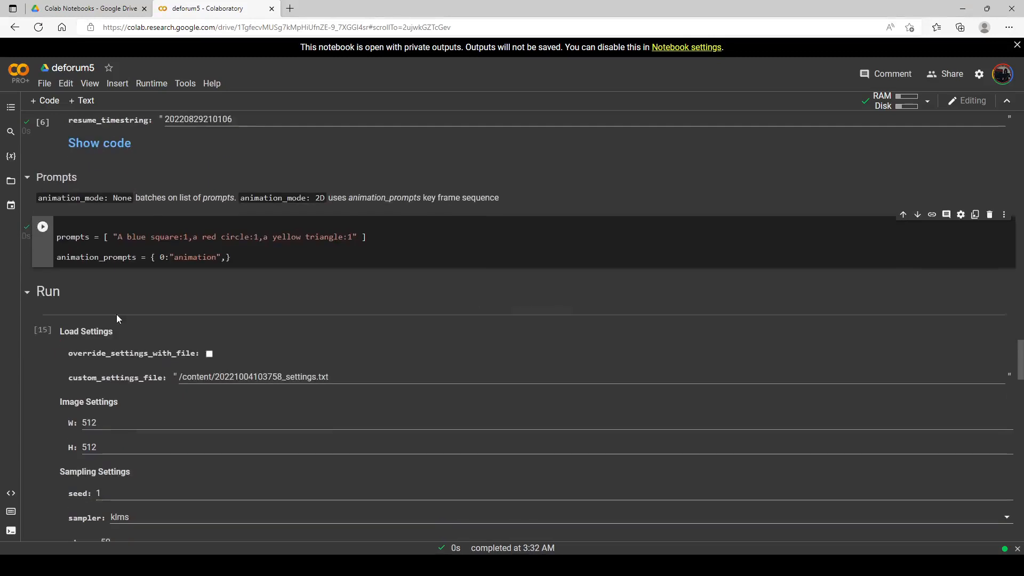
Step: Run the image generation cell under Run with the edited prompt weights
scroll(117, 259, "down", 1)
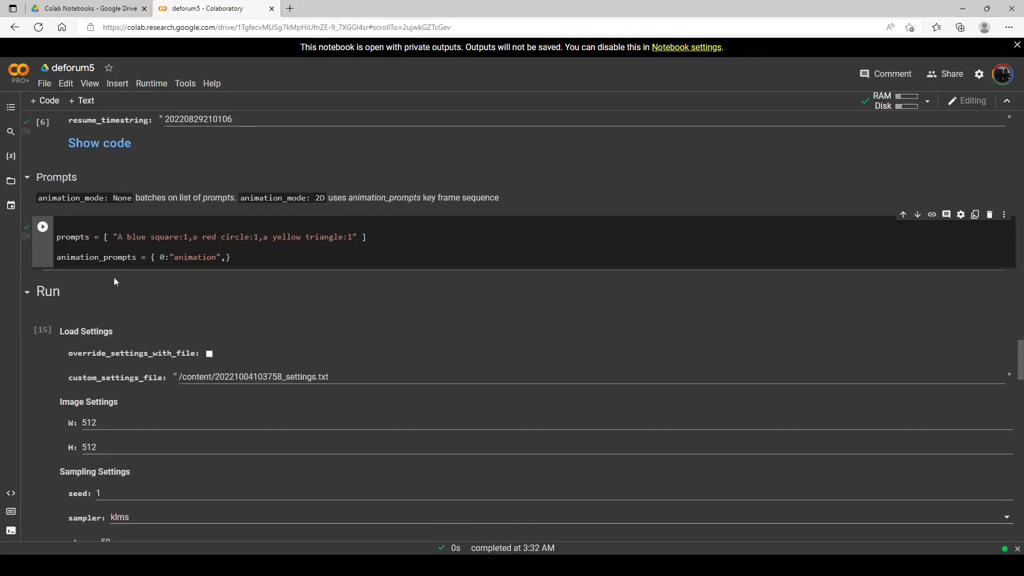
left_click(43, 329)
scroll(51, 249, "down", 3)
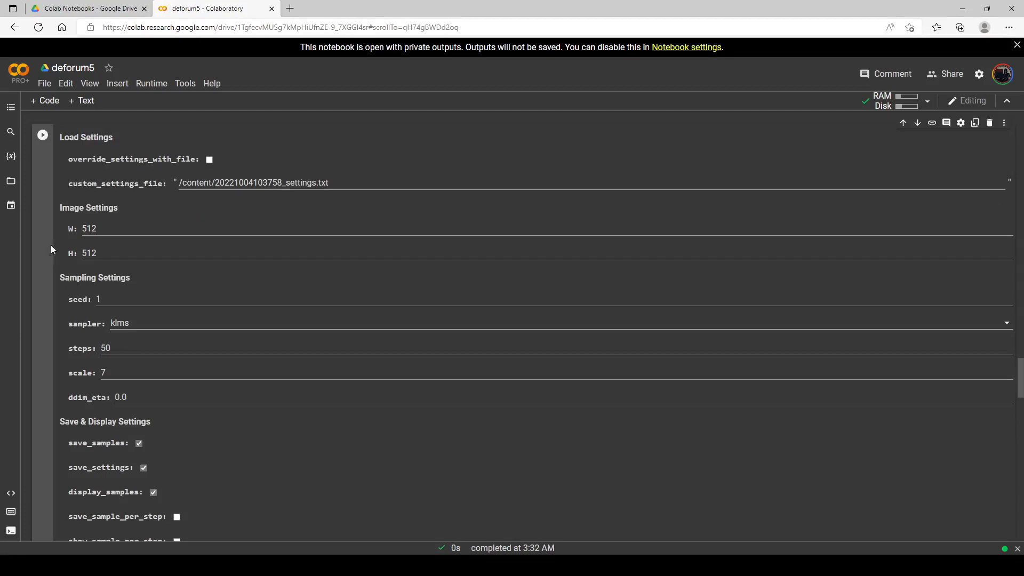
left_click(42, 136)
scroll(156, 216, "up", 2)
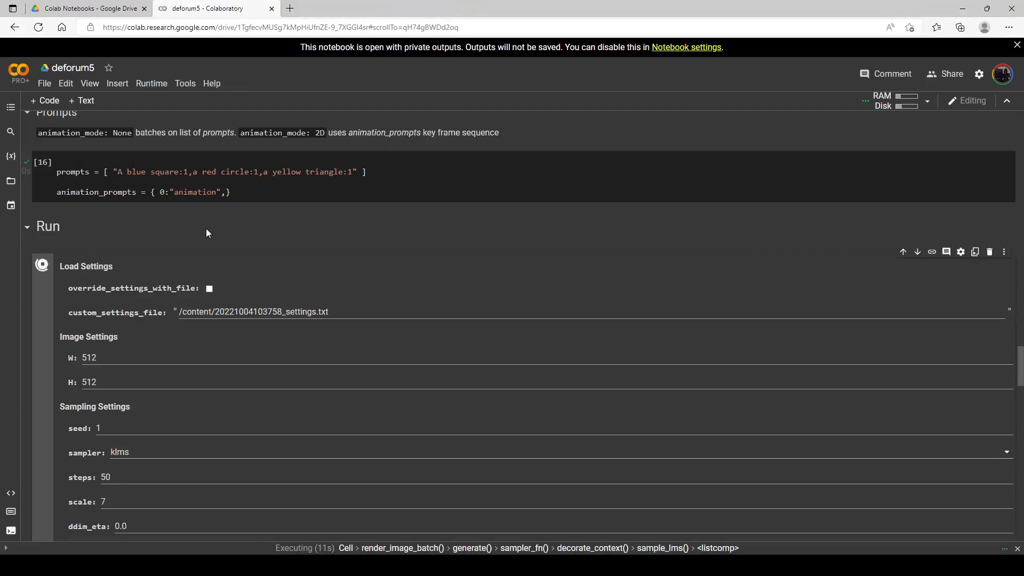
Step: Inspect the image generated in the Run cell's output
scroll(213, 261, "down", 1)
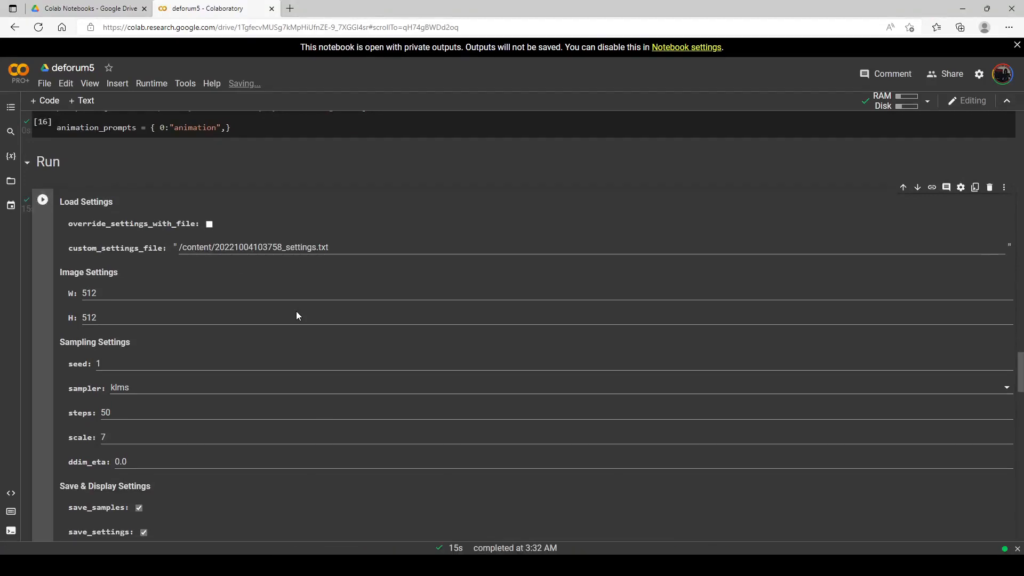
scroll(287, 311, "down", 15)
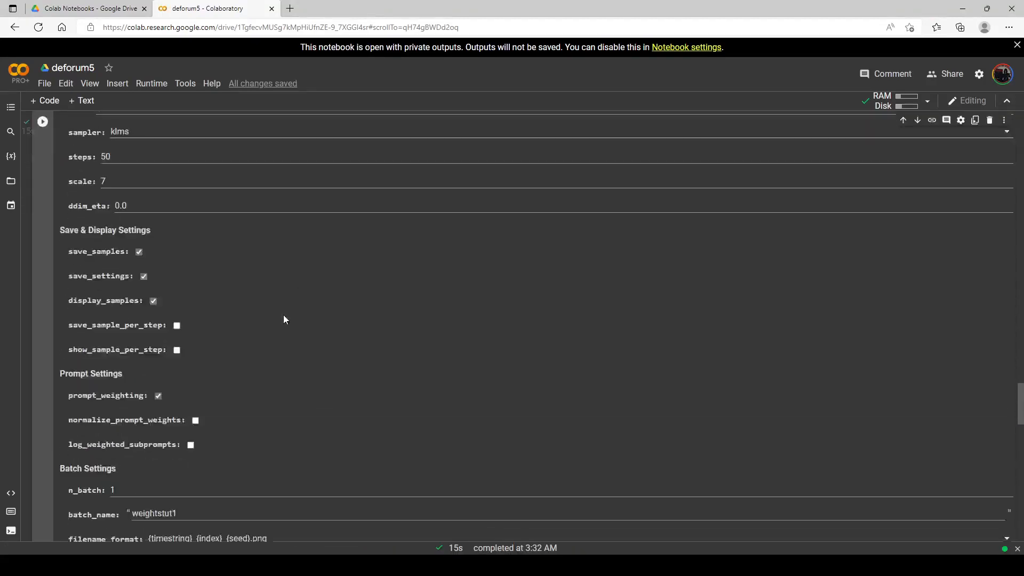
scroll(279, 312, "down", 5)
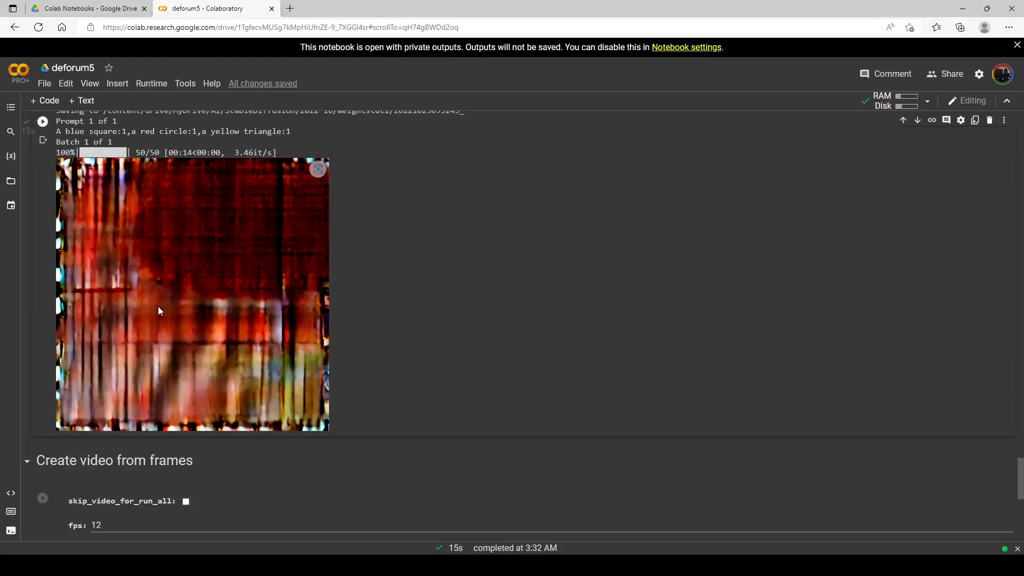
Step: Turn on normalize_prompt_weights in the Prompt Settings and rerun the image generation cell
scroll(158, 306, "up", 12)
scroll(191, 285, "up", 2)
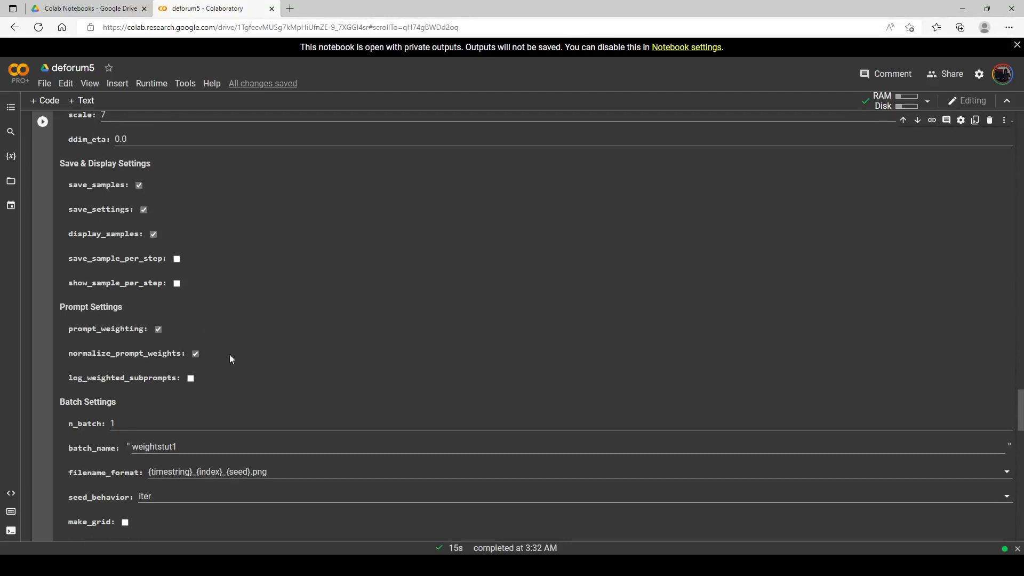
left_click(43, 121)
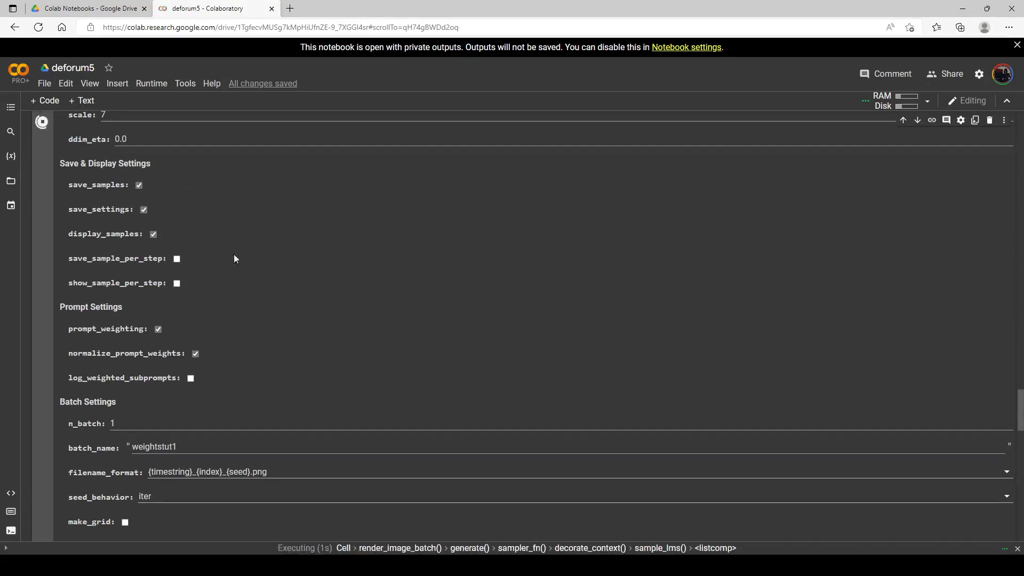
scroll(253, 239, "down", 1)
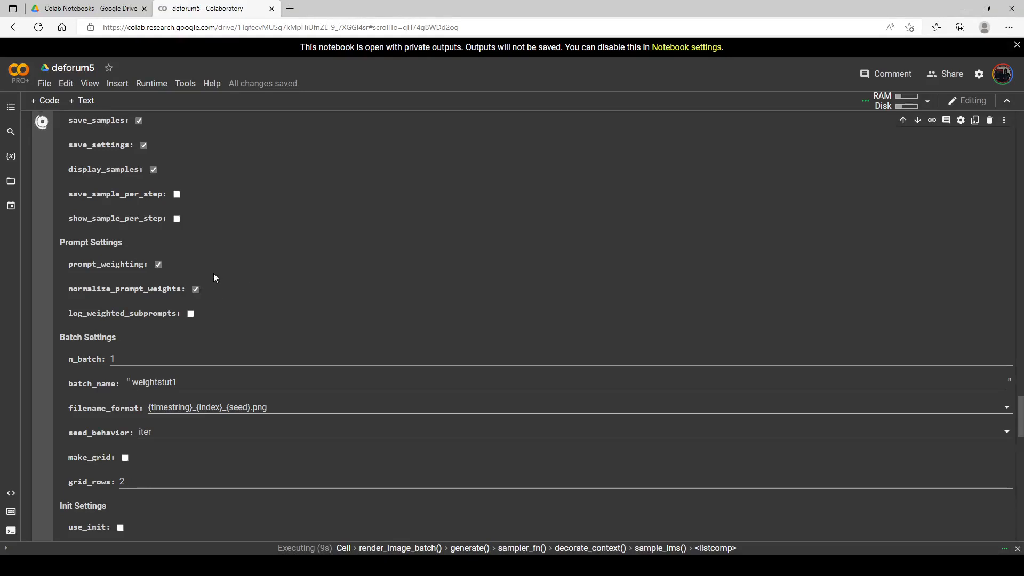
scroll(216, 283, "down", 1)
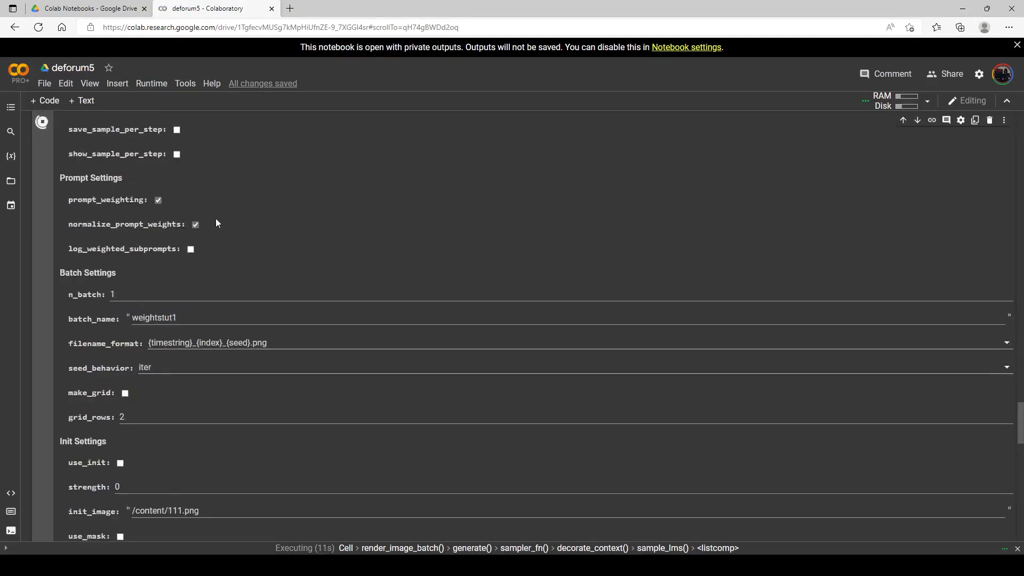
Step: Examine the image generated with normalized prompt weights in the Run cell's output
scroll(251, 224, "down", 5)
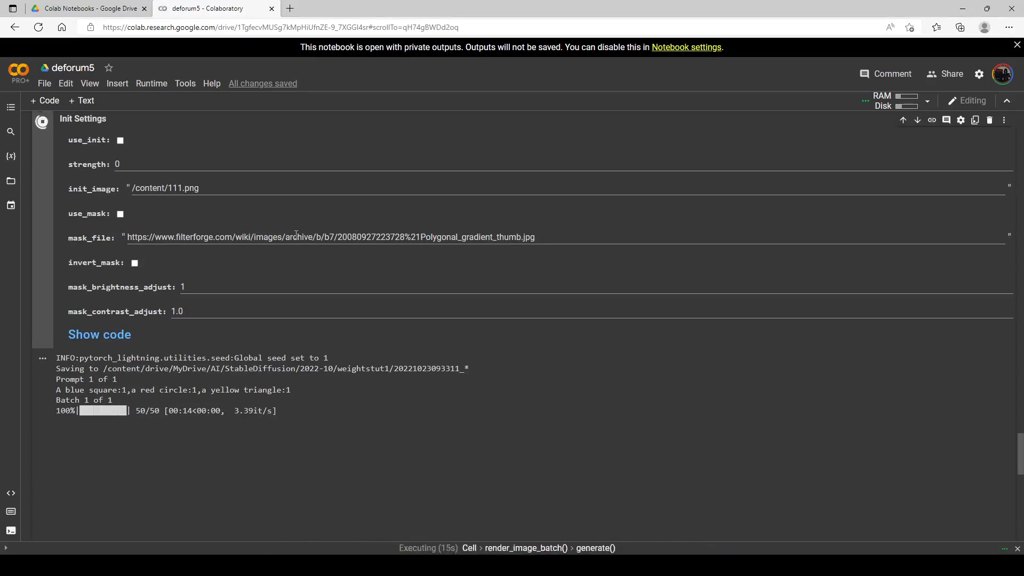
scroll(371, 308, "down", 3)
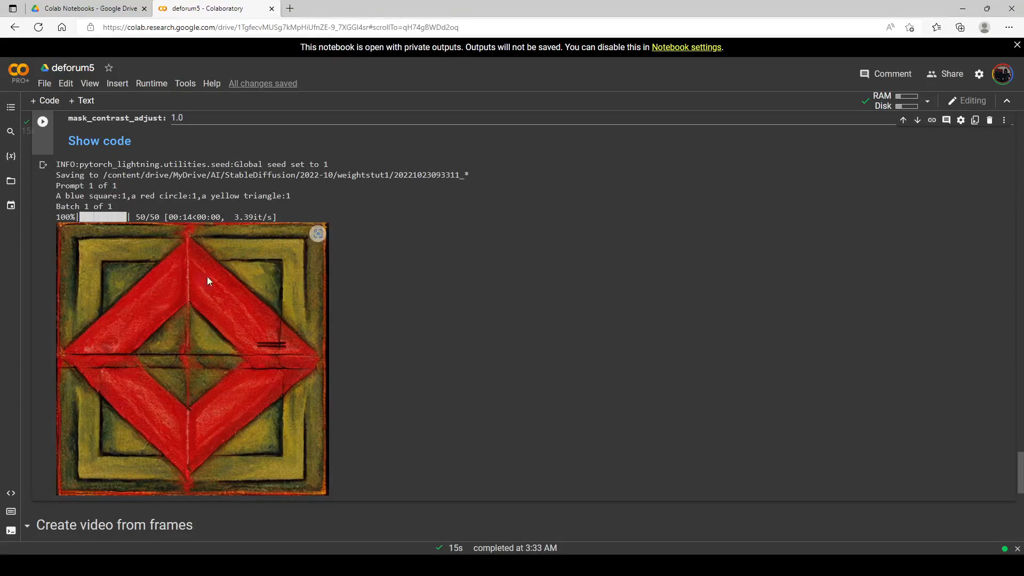
scroll(207, 327, "up", 9)
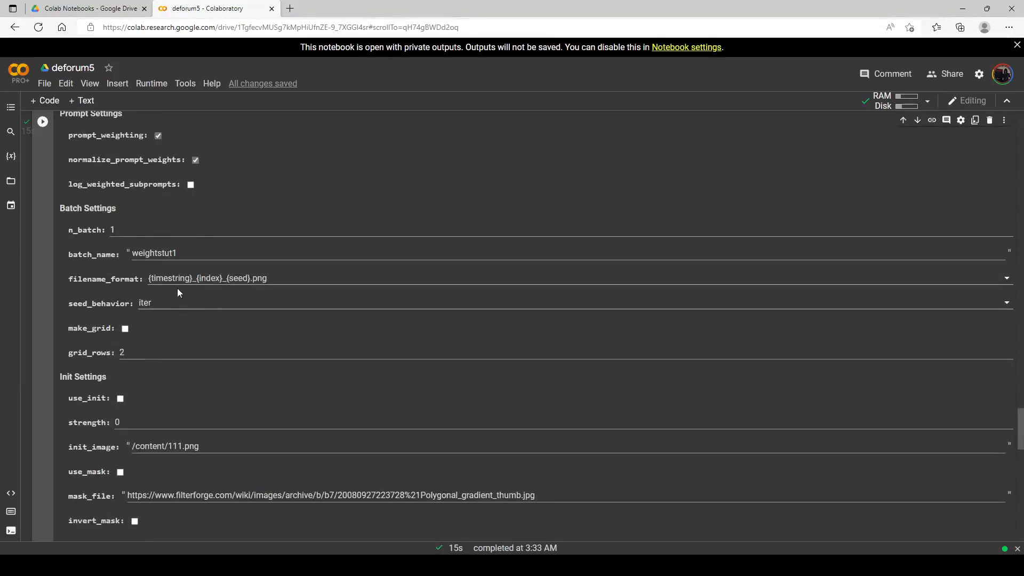
scroll(180, 303, "down", 6)
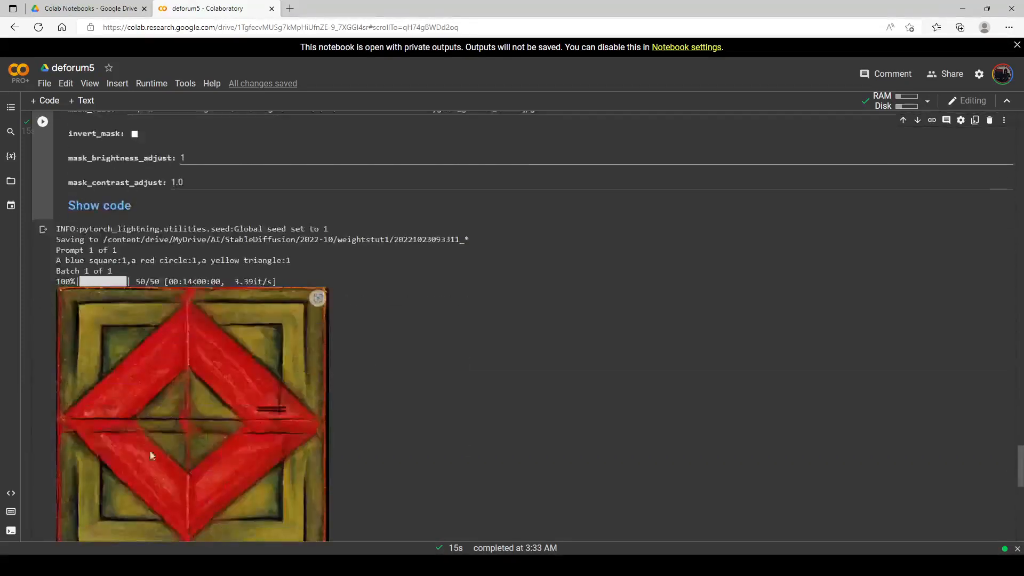
Step: Turn on log_weighted_subprompts in the Prompt Settings and rerun the image generation cell
scroll(234, 347, "up", 7)
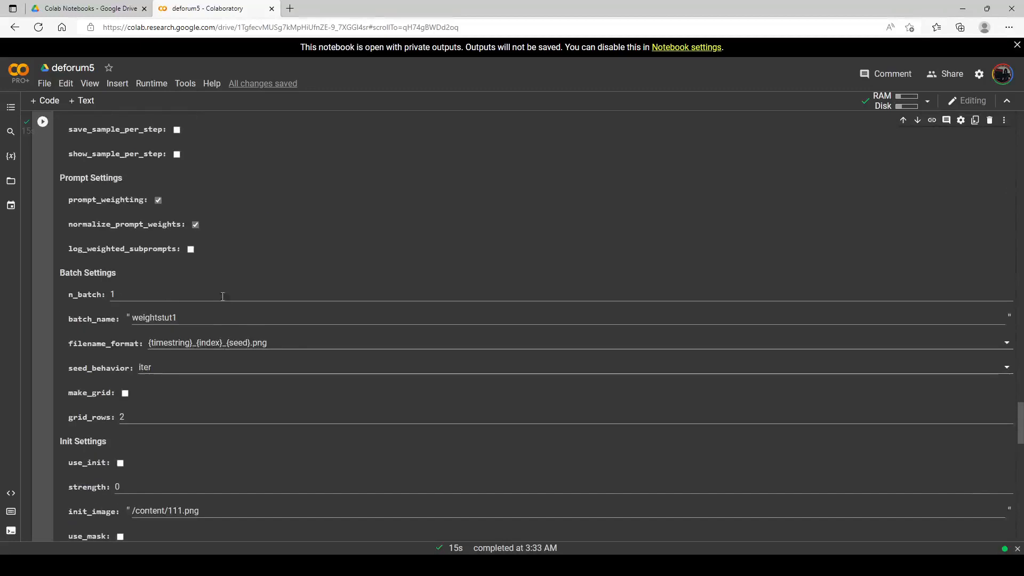
left_click(190, 249)
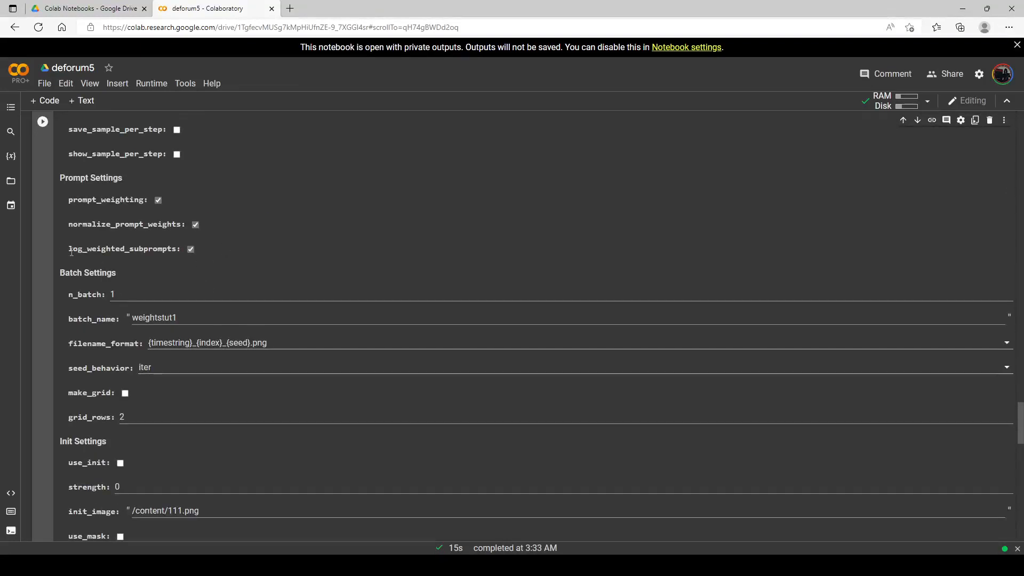
left_click_drag(67, 250, 143, 249)
left_click(42, 122)
Step: Examine the logged subprompt weights and the generated image in the Run cell's output
scroll(249, 203, "down", 1)
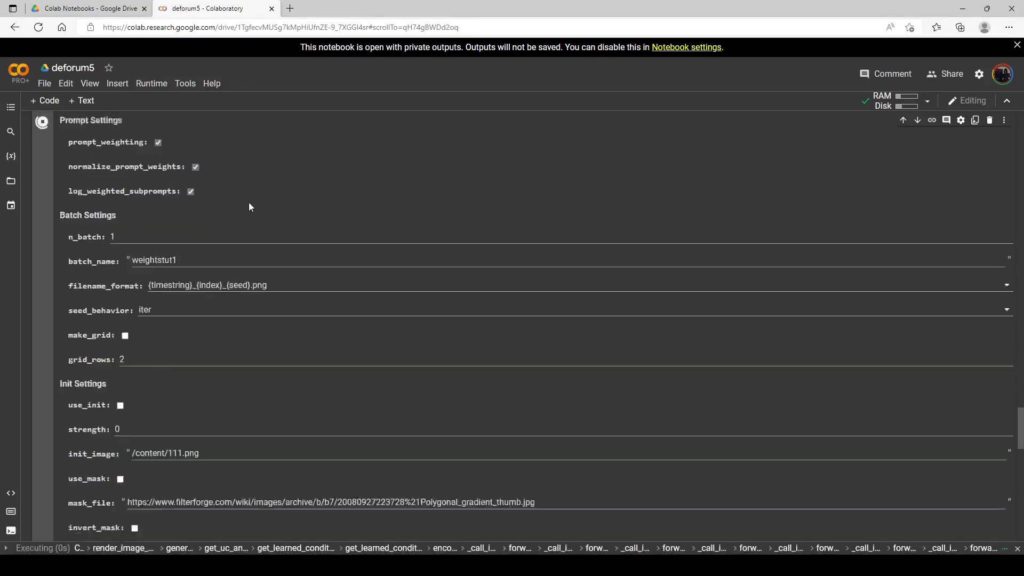
scroll(316, 239, "down", 2)
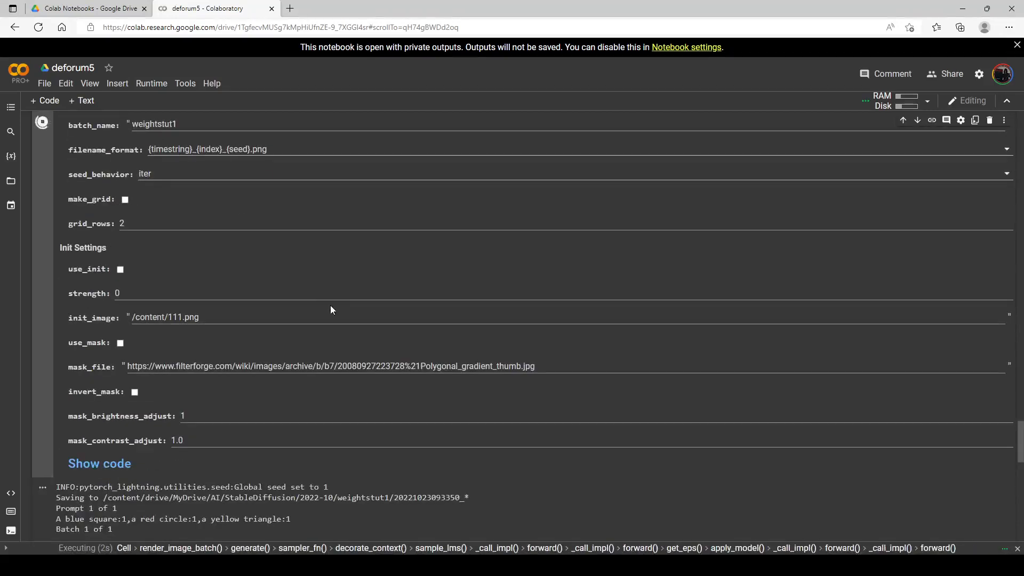
scroll(332, 305, "down", 2)
scroll(331, 305, "down", 1)
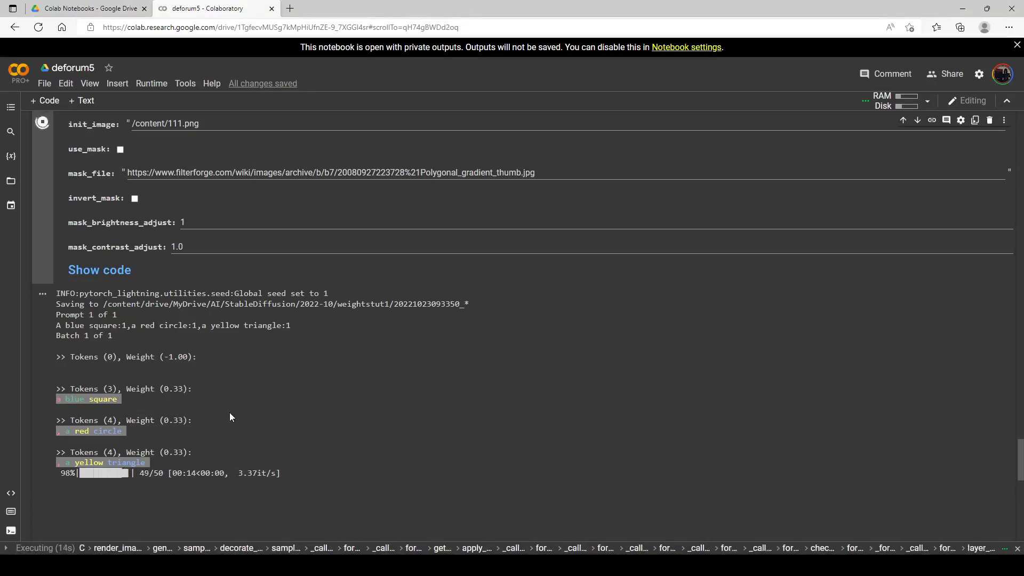
scroll(180, 427, "down", 4)
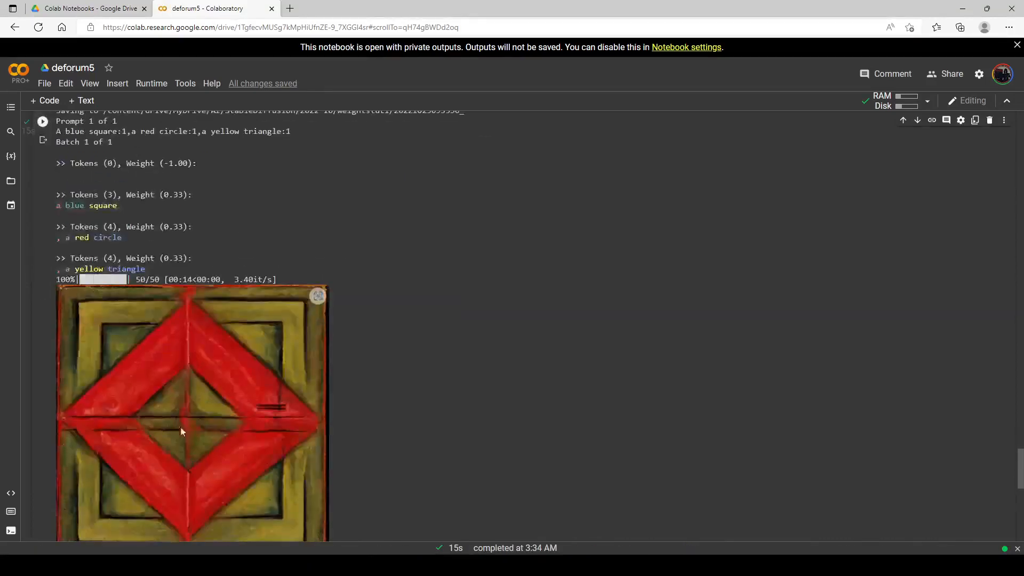
scroll(200, 404, "down", 1)
scroll(201, 404, "up", 1)
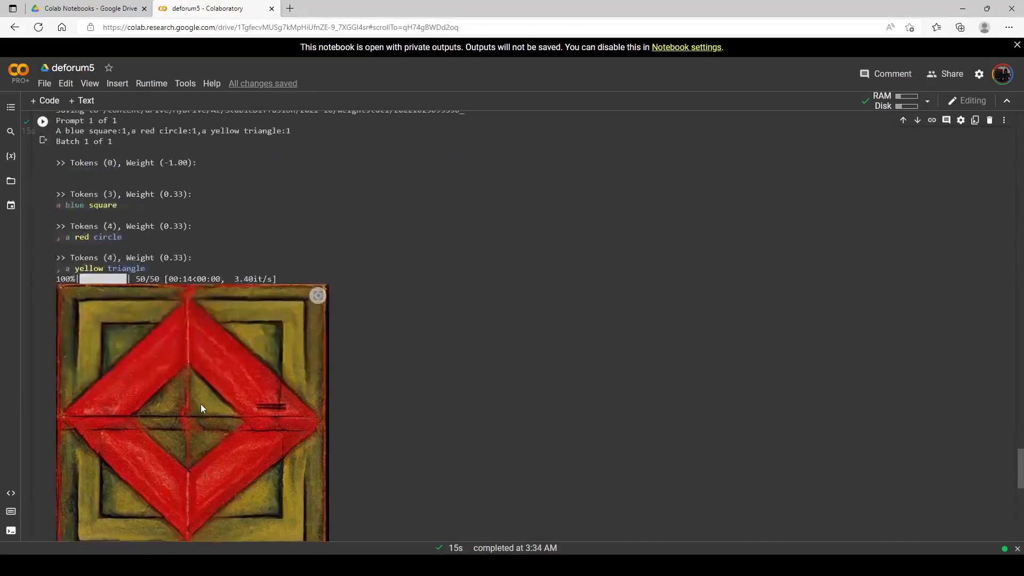
Step: Set the weights of the blue square, red circle and yellow triangle to 2 in the prompts list and run the prompts cell
scroll(190, 288, "up", 20)
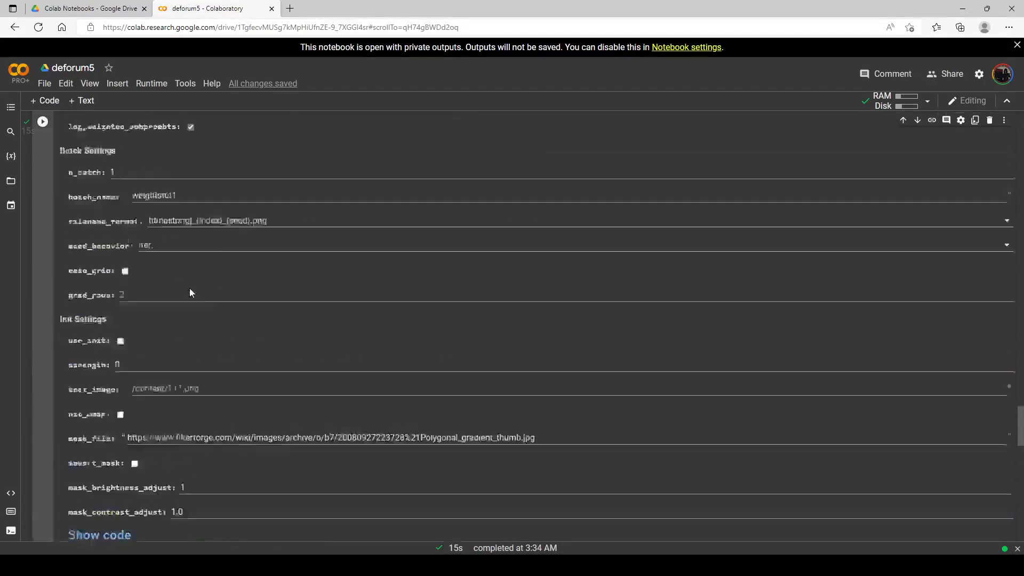
scroll(190, 288, "up", 3)
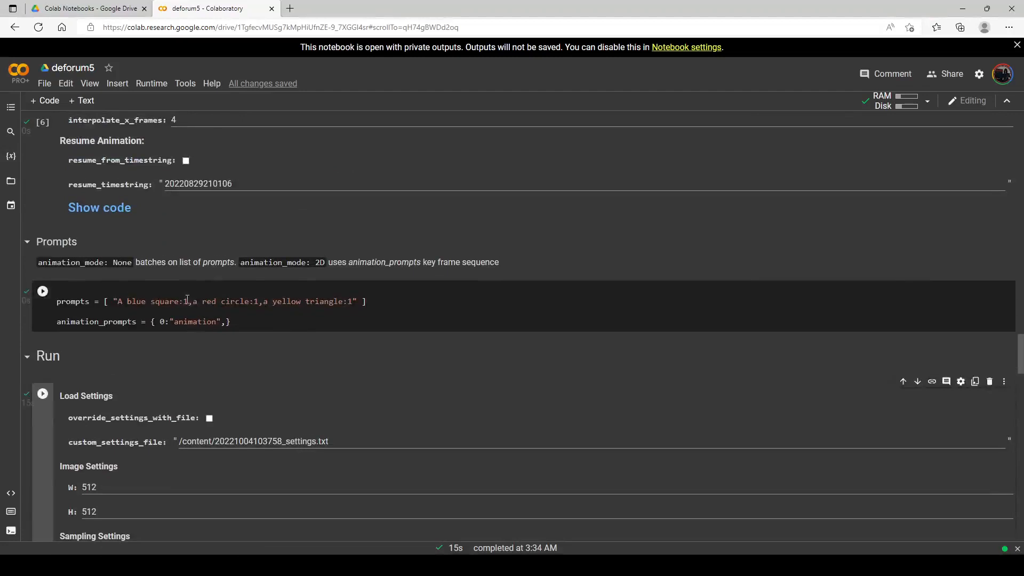
left_click(204, 317)
key("BackSpace")
type("2")
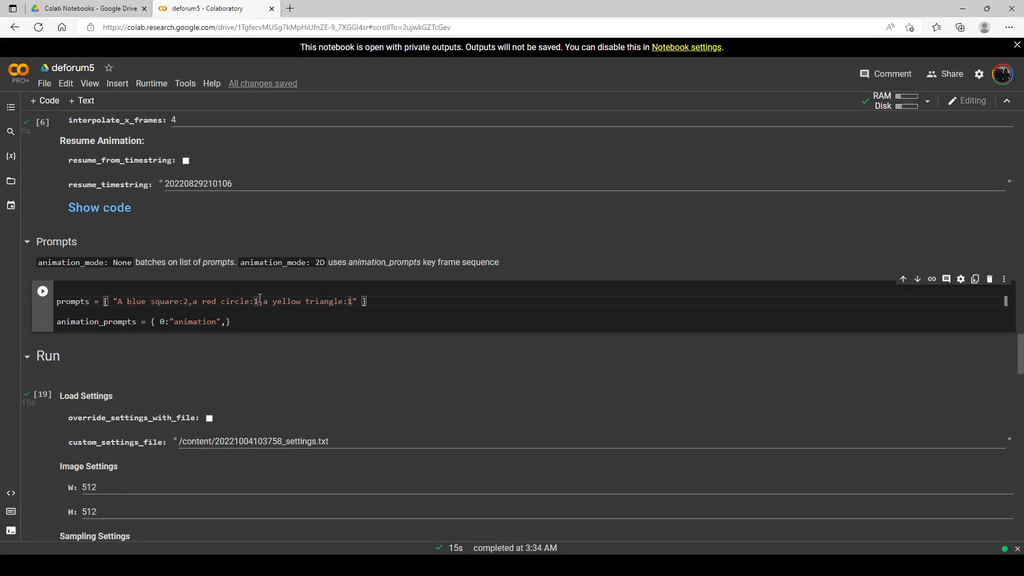
key("BackSpace")
type("2")
left_click(350, 301)
key("BackSpace")
type("2")
left_click(38, 298)
Step: Run the image generation cell with all three subprompts weighted 2
scroll(107, 299, "down", 5)
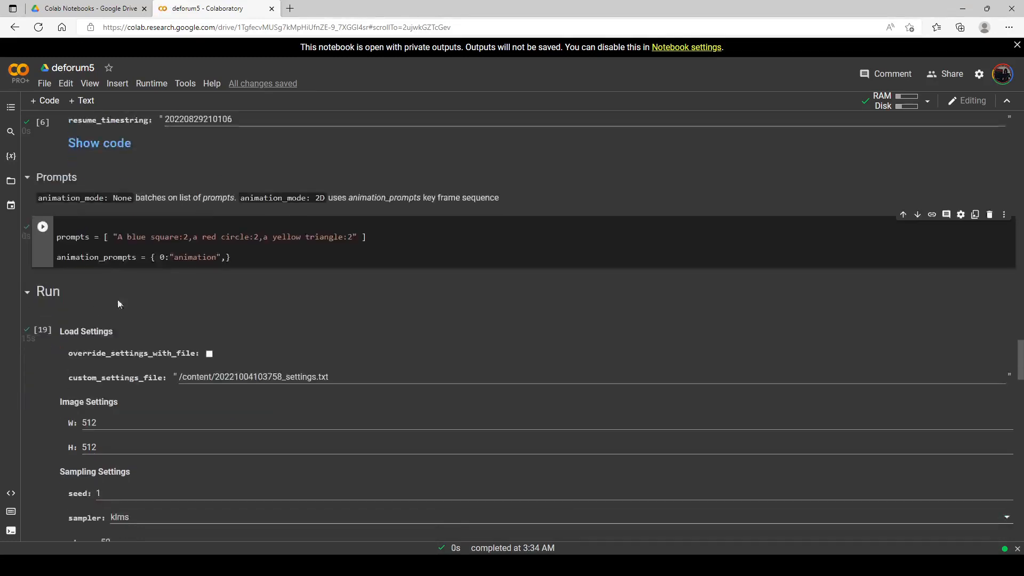
scroll(126, 343, "up", 4)
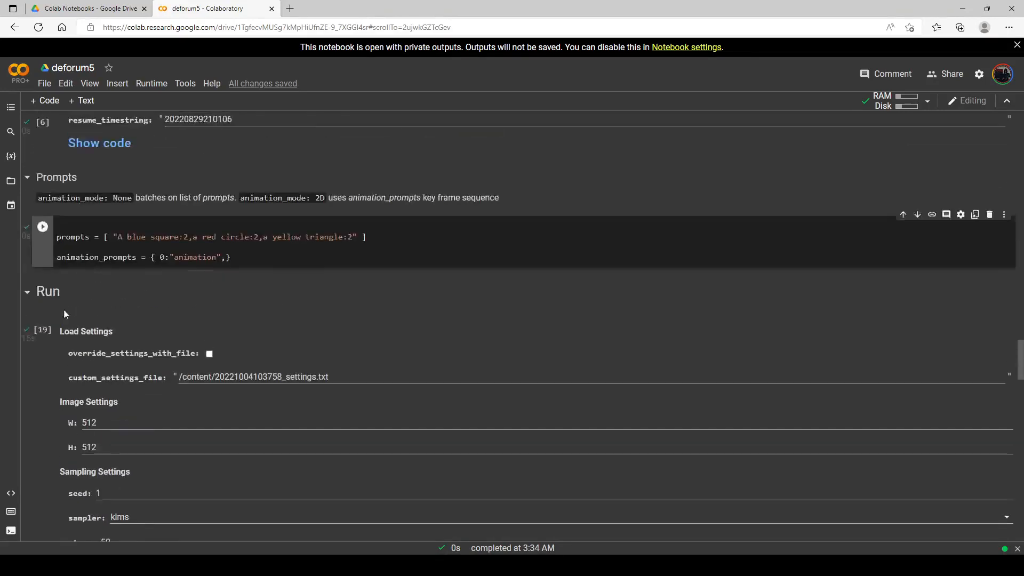
left_click(46, 332)
scroll(43, 220, "down", 4)
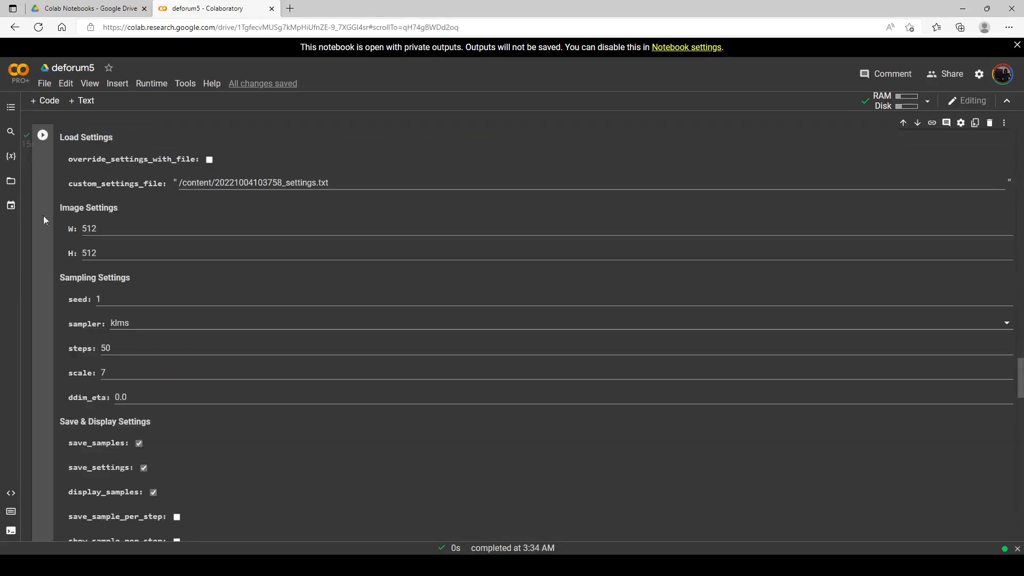
left_click(46, 143)
scroll(226, 246, "down", 3)
scroll(223, 247, "down", 3)
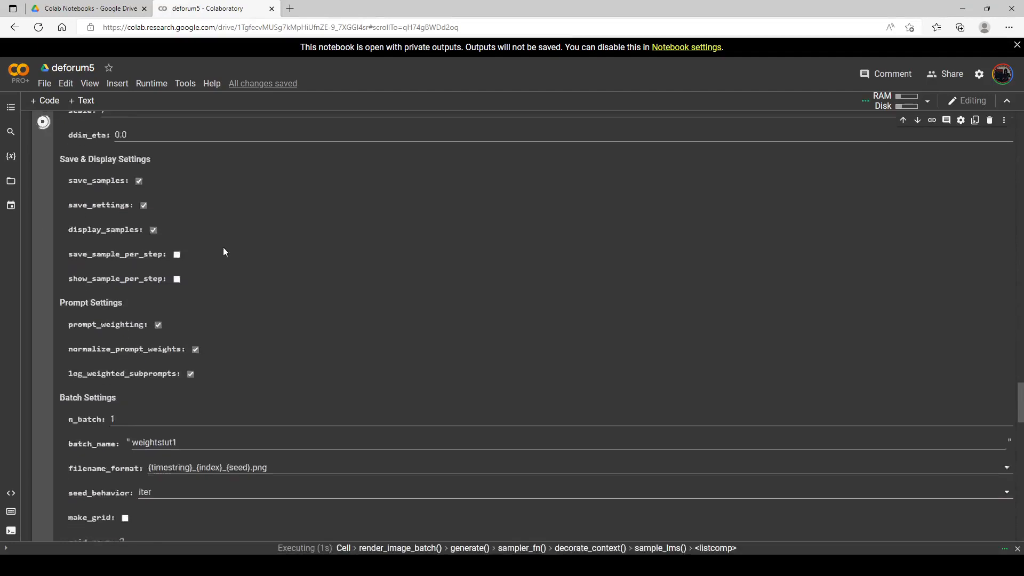
Step: Check the normalized subprompt weights and the image generated from the three equal weights of 2
scroll(226, 250, "down", 8)
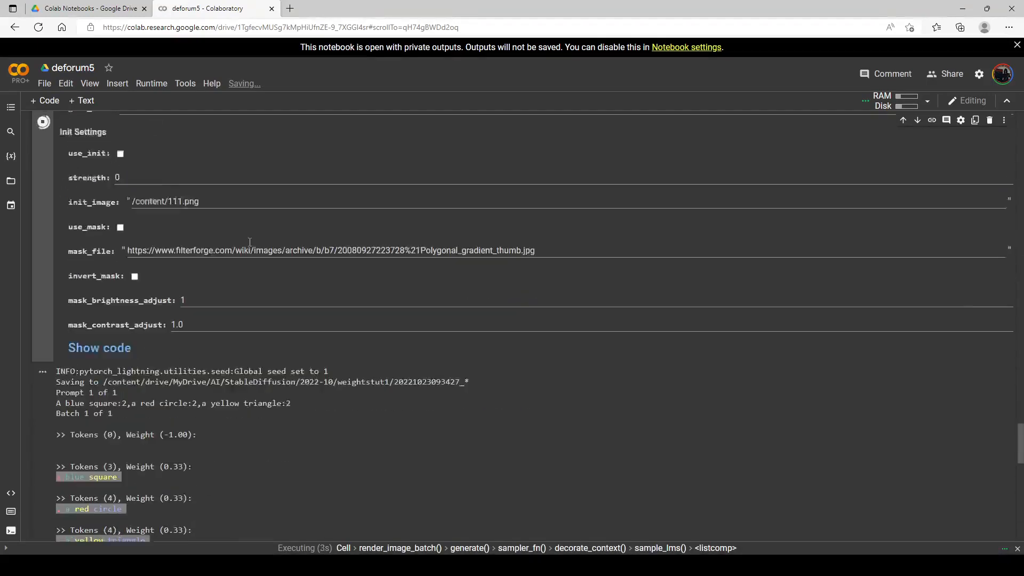
scroll(274, 257, "down", 2)
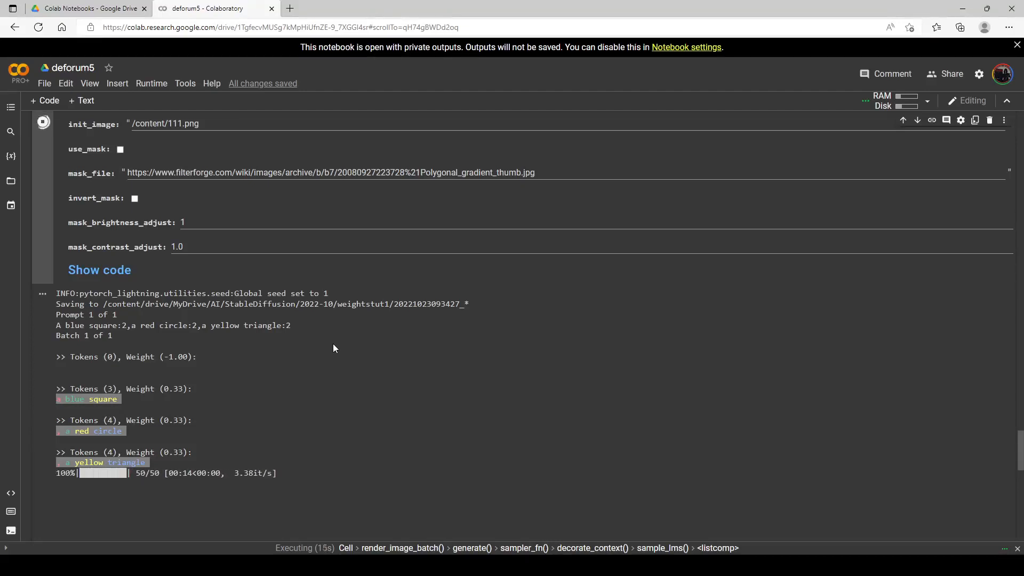
scroll(338, 342, "down", 3)
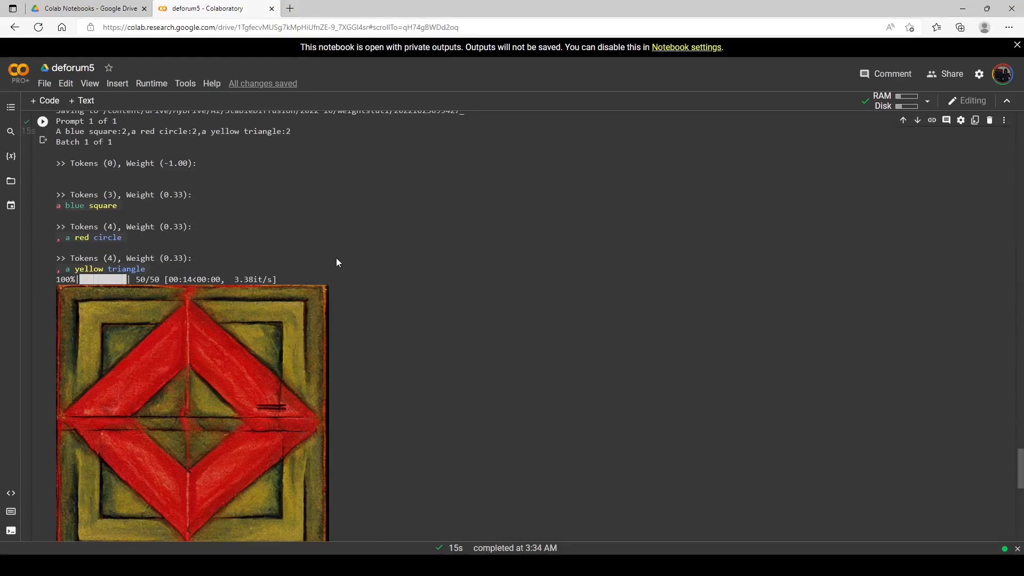
scroll(336, 261, "up", 4)
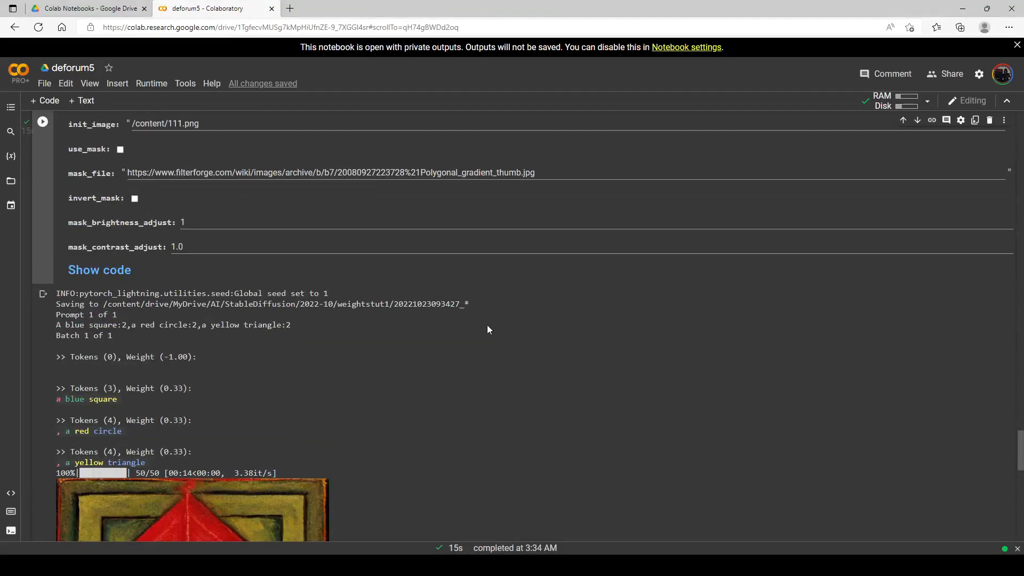
scroll(378, 363, "down", 5)
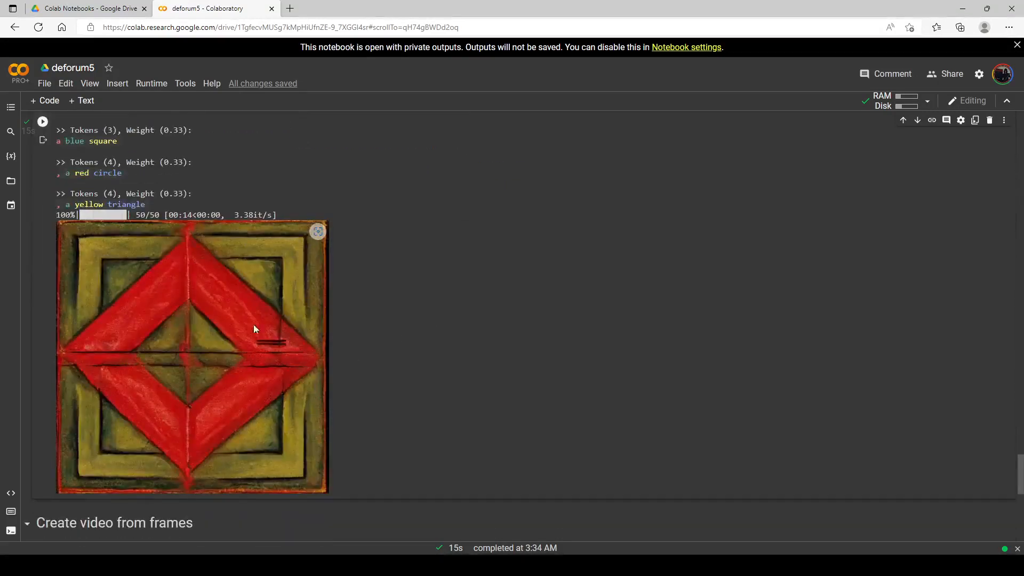
Step: Set the prompt weights to 1 for the blue square and 0 for the red circle and yellow triangle, and run the prompts cell
scroll(253, 326, "up", 20)
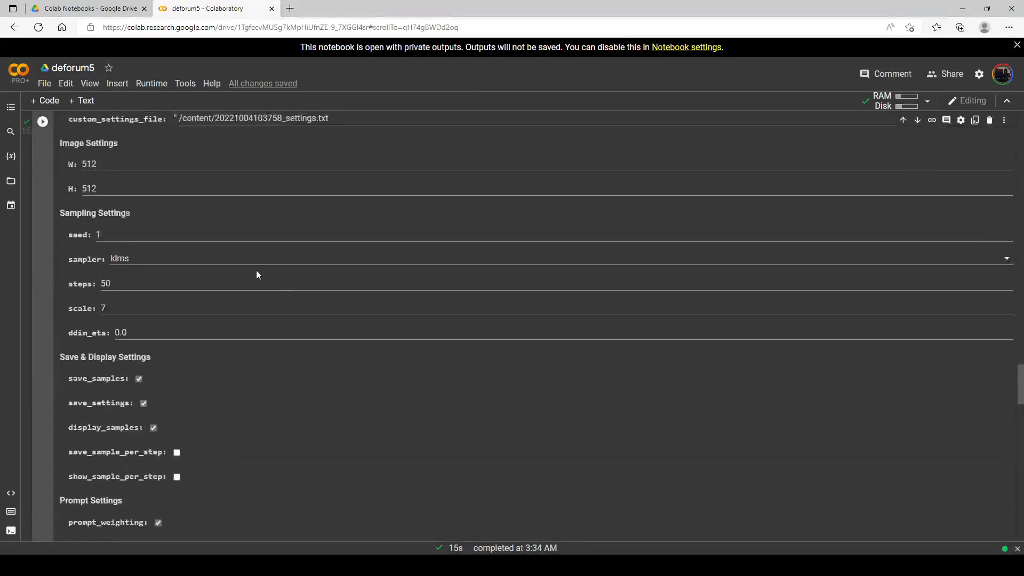
scroll(256, 274, "up", 6)
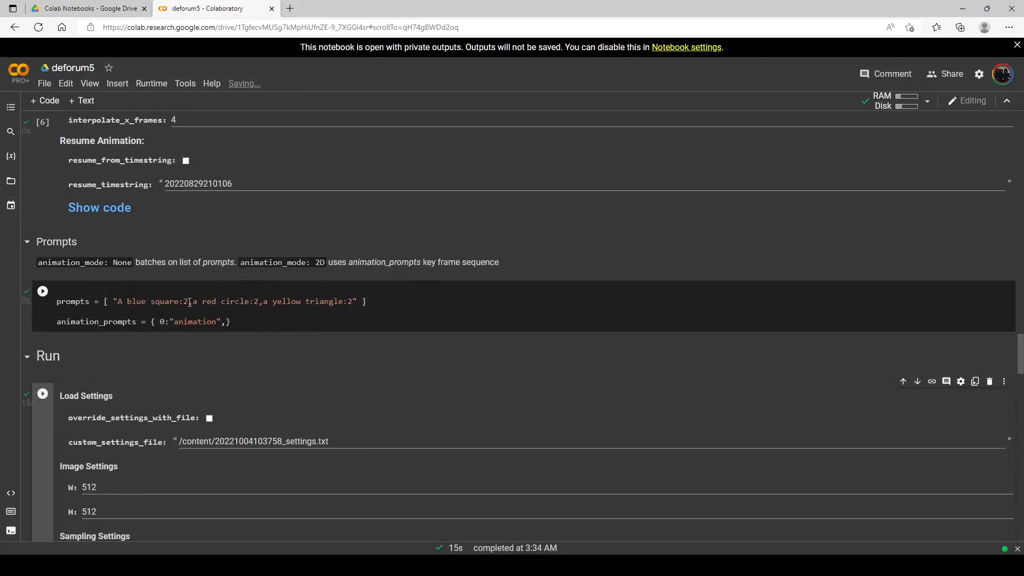
left_click(190, 302)
key("BackSpace")
type("1")
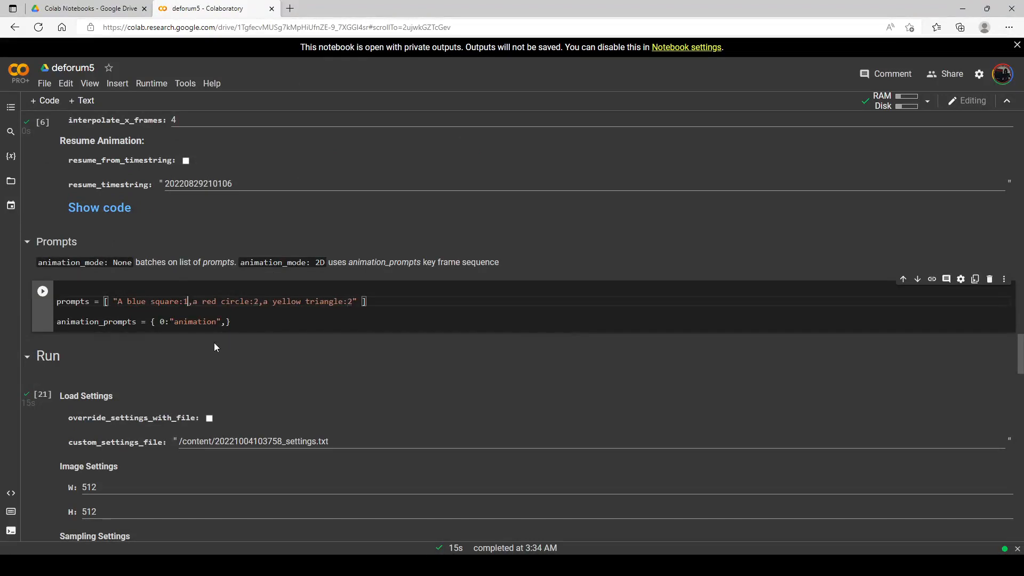
left_click(258, 302)
key("BackSpace")
type("0")
left_click(353, 302)
key("BackSpace")
type("0")
key("shift+Return")
Step: Run the image generation cell with only the blue square weighted and view the logged weights and image
left_click(42, 330)
scroll(54, 309, "down", 3)
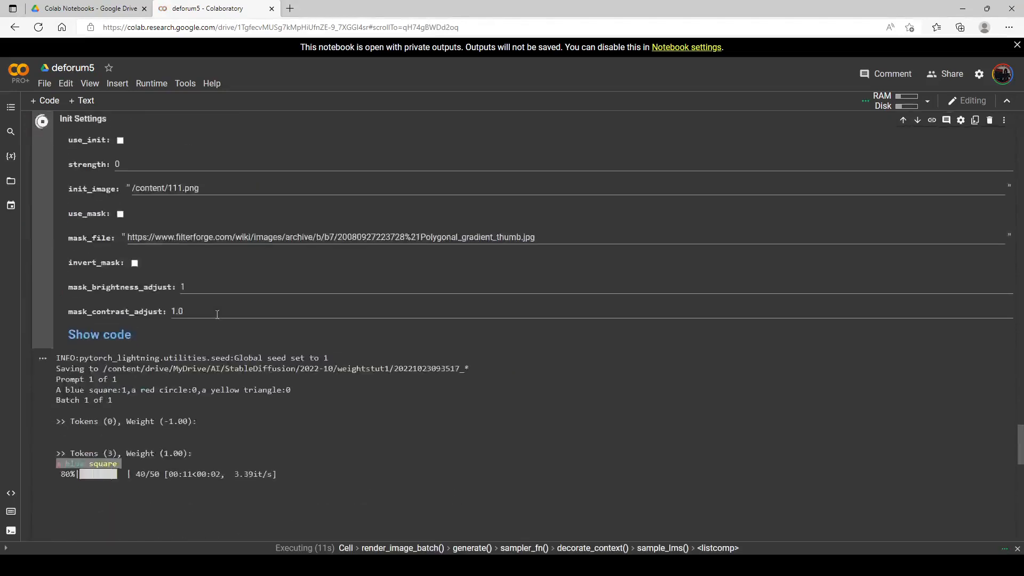
scroll(217, 314, "down", 1)
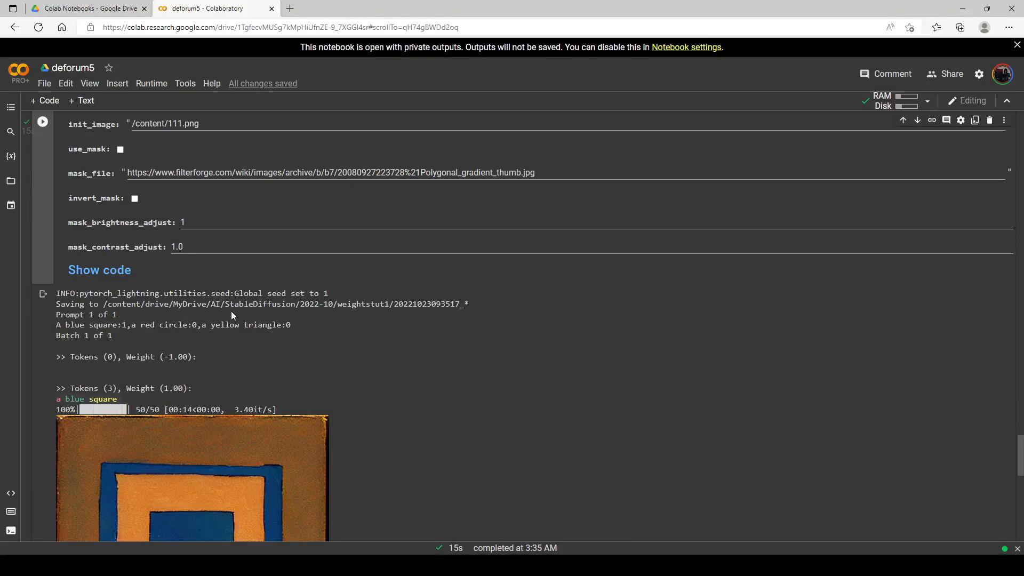
scroll(258, 299, "down", 3)
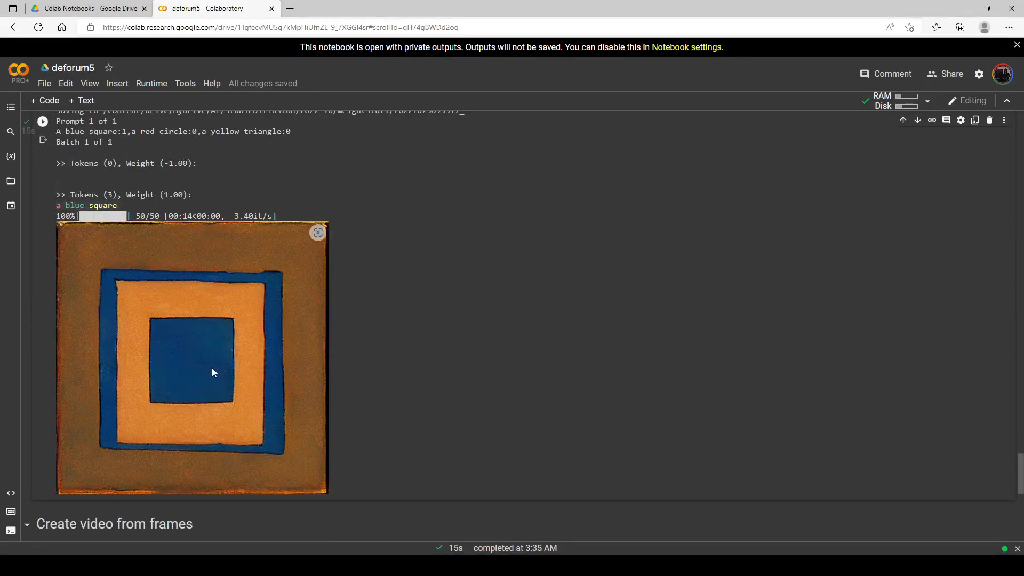
Step: Set the blue square's weight to 0 and the red circle's to 1 in the prompts list, and run the prompts cell
scroll(213, 372, "up", 20)
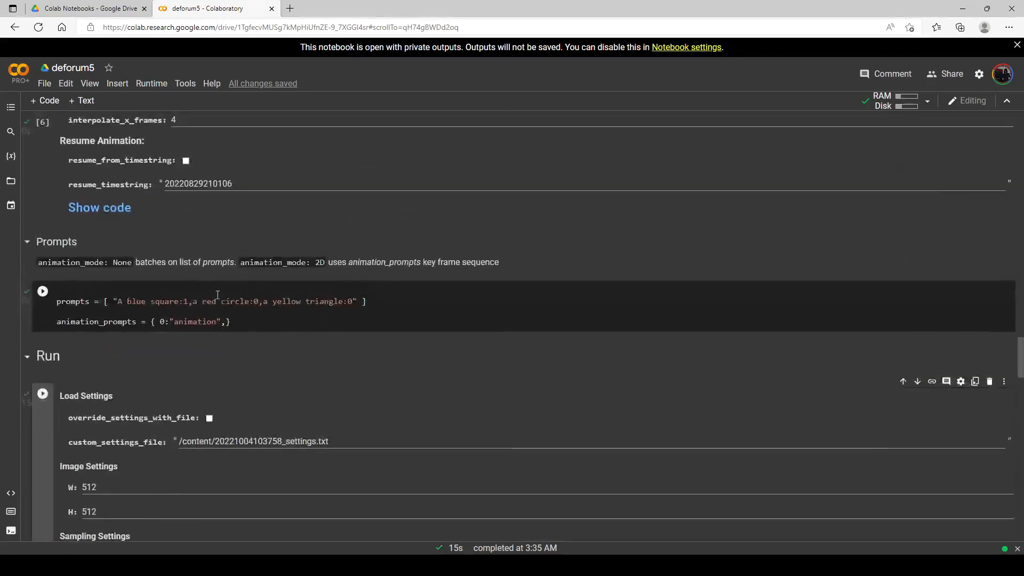
left_click(189, 301)
key("BackSpace")
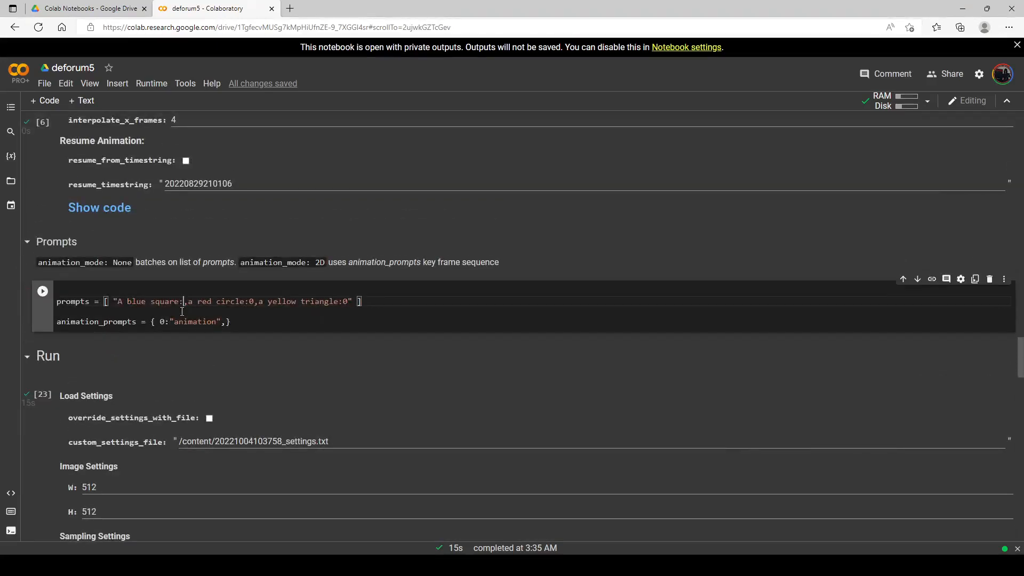
left_click(253, 302)
key("BackSpace")
type("1")
left_click(193, 305)
type("0")
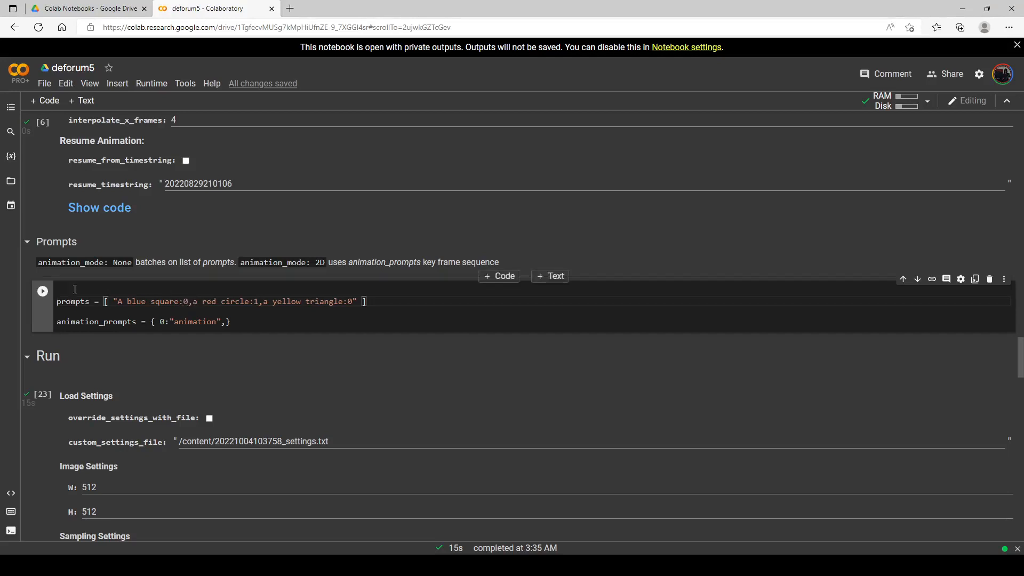
left_click(42, 293)
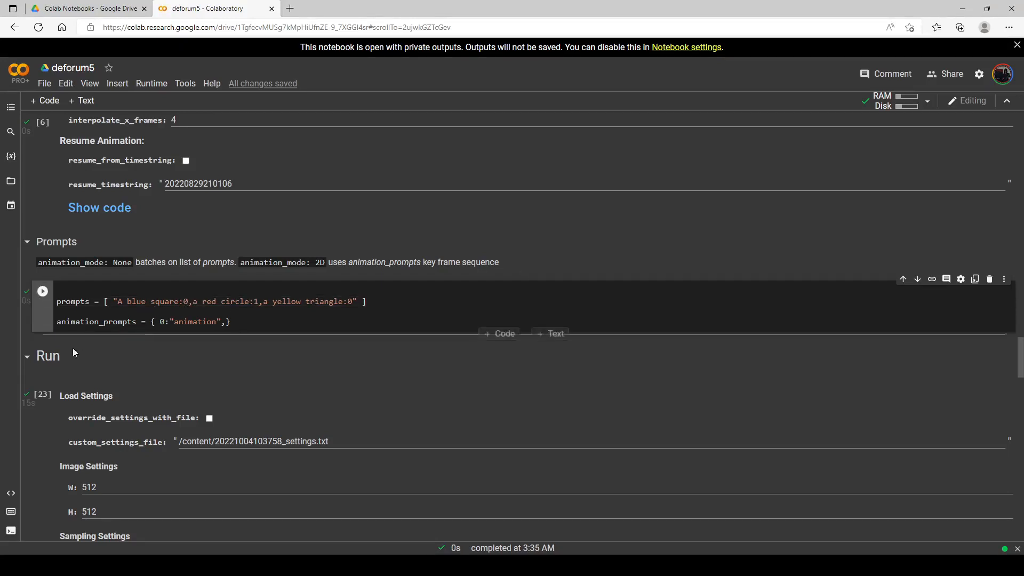
Step: Run the image generation cell with only the red circle weighted
left_click(44, 411)
scroll(45, 271, "down", 5)
left_click(44, 137)
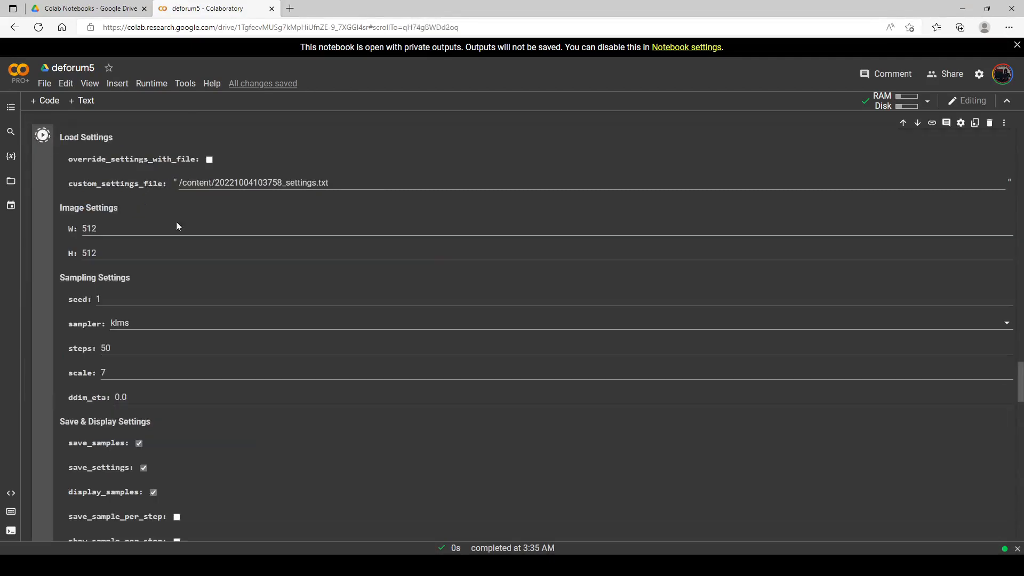
scroll(193, 244, "down", 1)
scroll(240, 256, "up", 5)
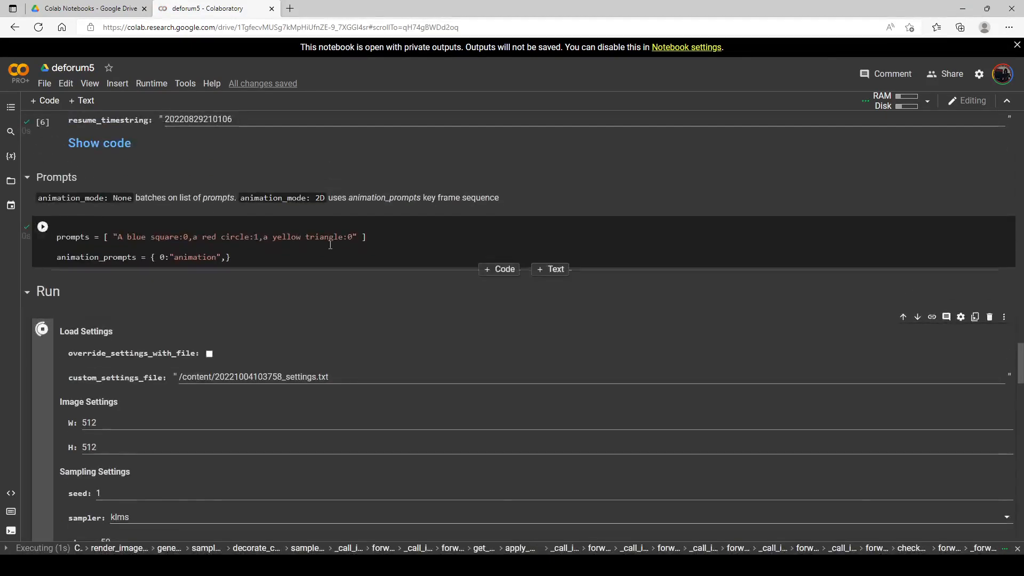
Step: Review the logged subprompt weights and the generated image for the prompt with only the red circle weighted
scroll(274, 300, "down", 5)
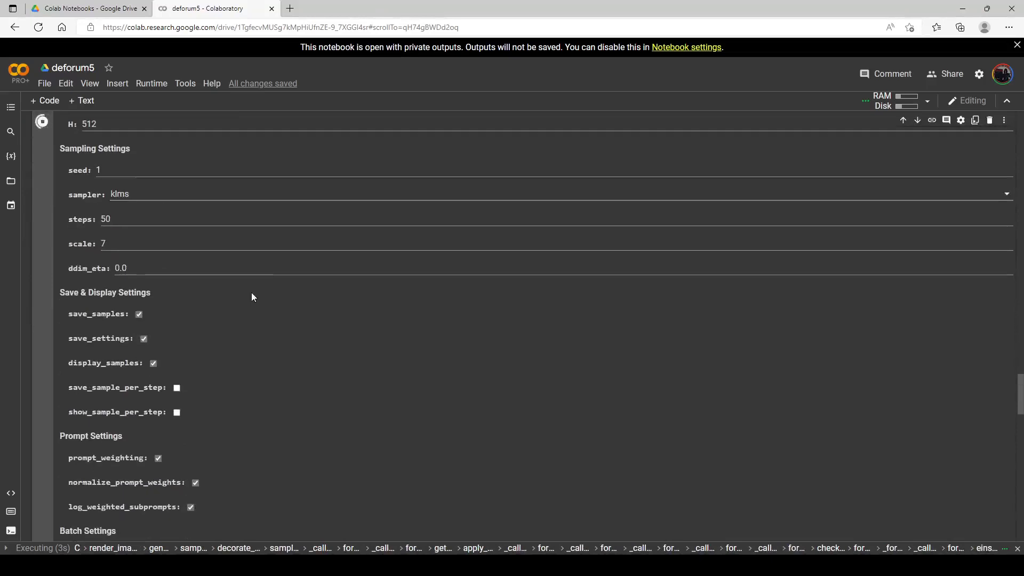
scroll(248, 300, "down", 3)
scroll(247, 300, "down", 8)
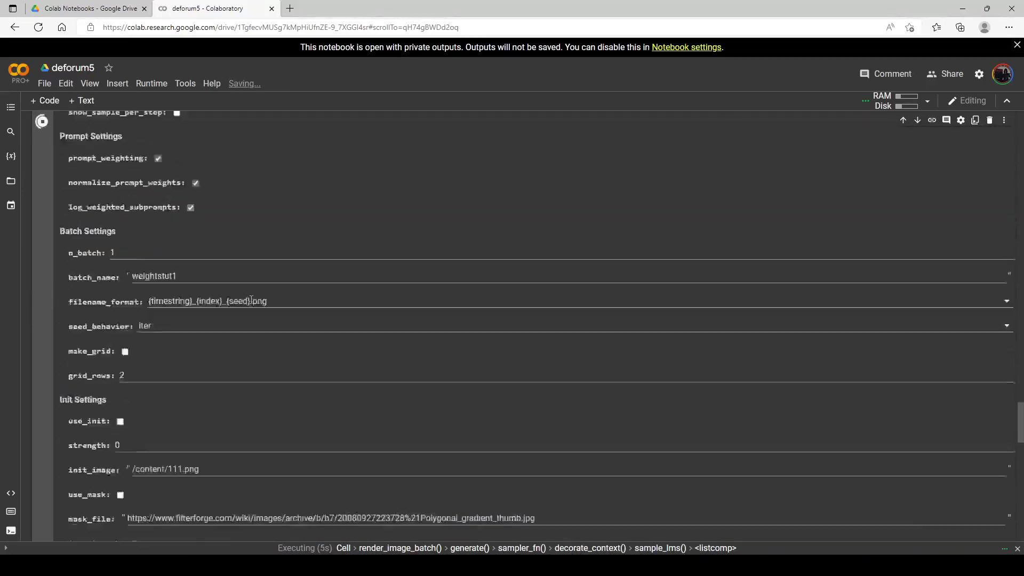
scroll(273, 306, "up", 17)
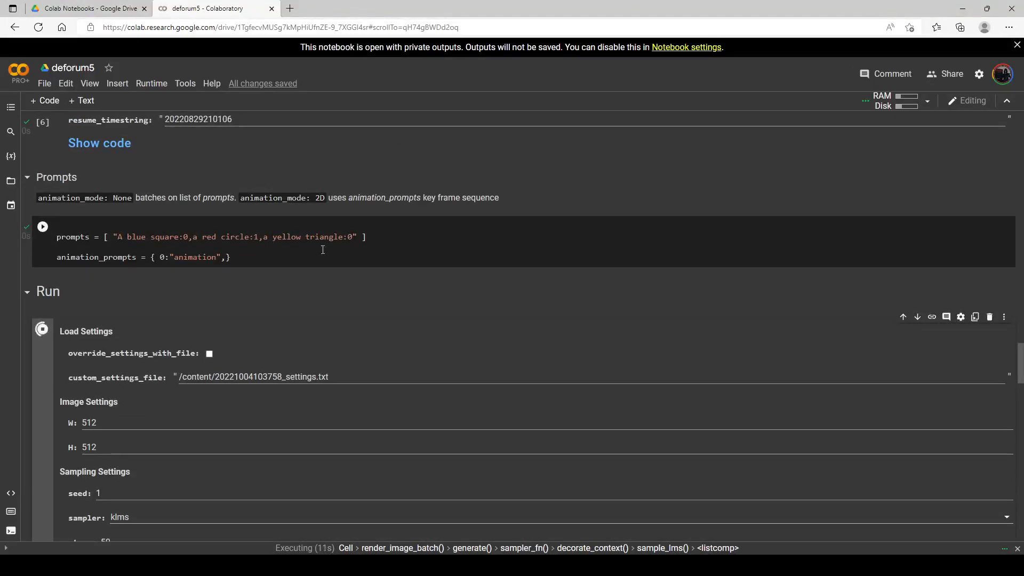
scroll(178, 255, "down", 15)
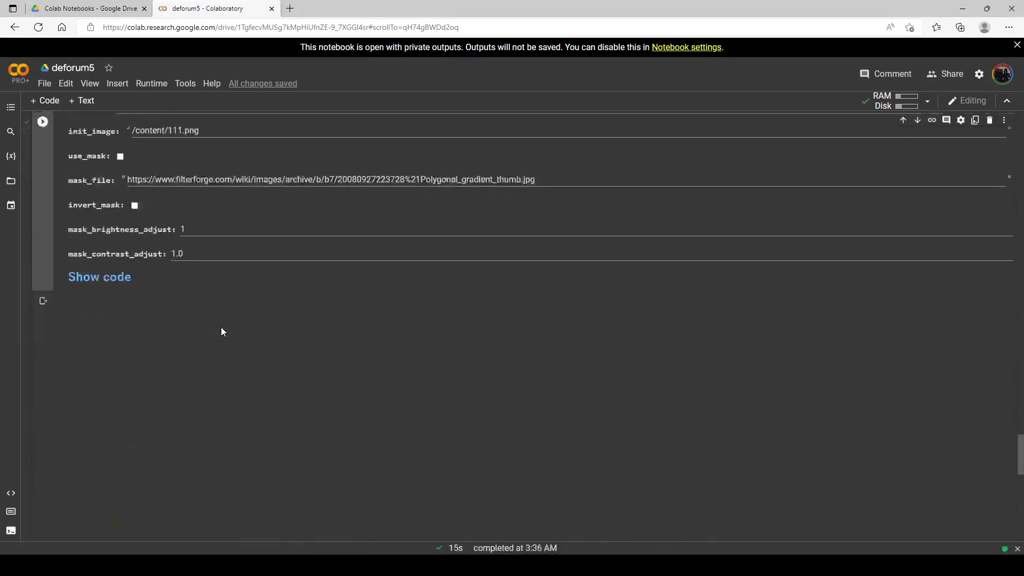
scroll(293, 347, "down", 4)
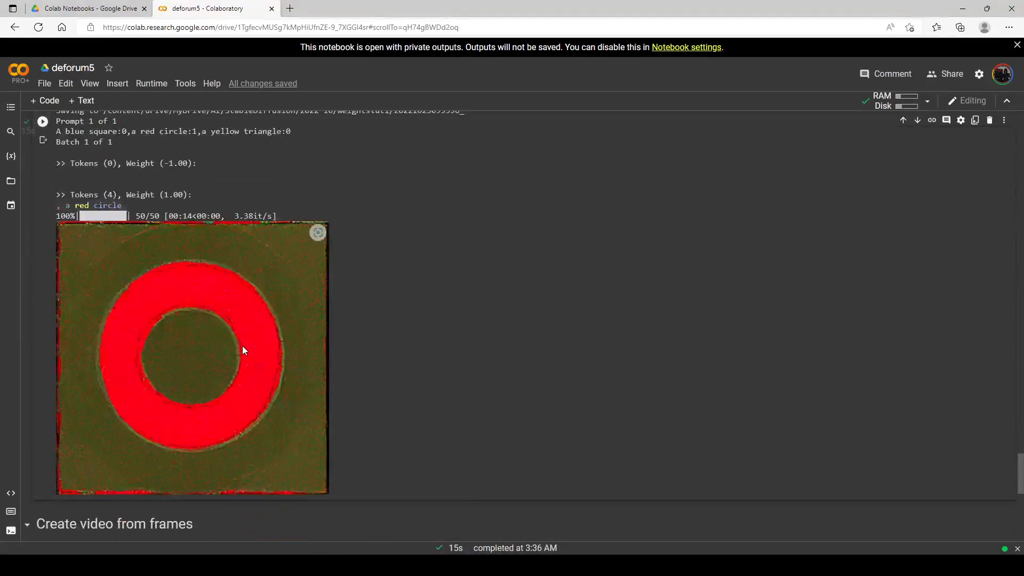
Step: Set the red circle's weight to 0 and the yellow triangle's to 1 in the prompts list, and run the prompts cell
scroll(243, 345, "up", 15)
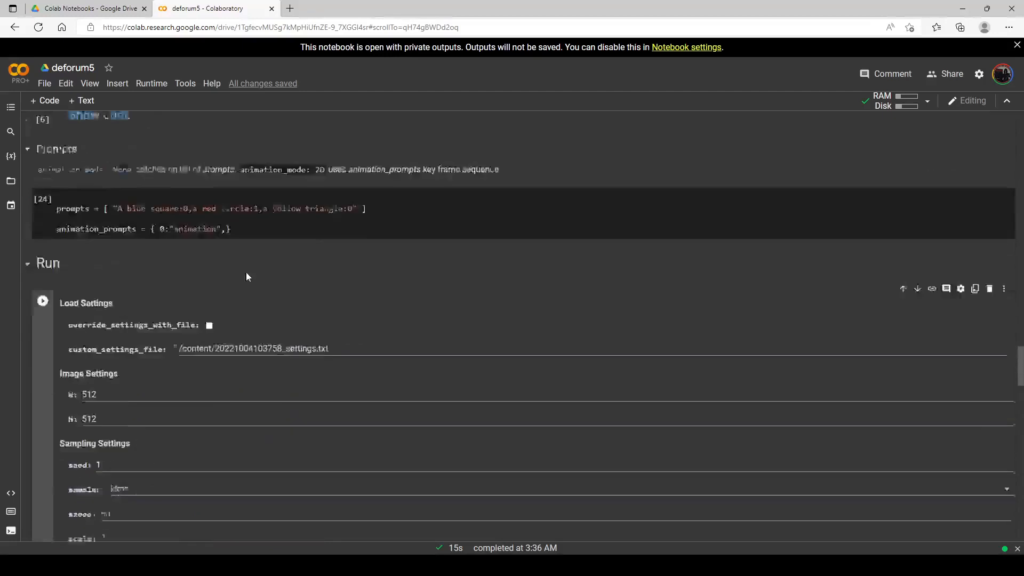
scroll(246, 277, "up", 2)
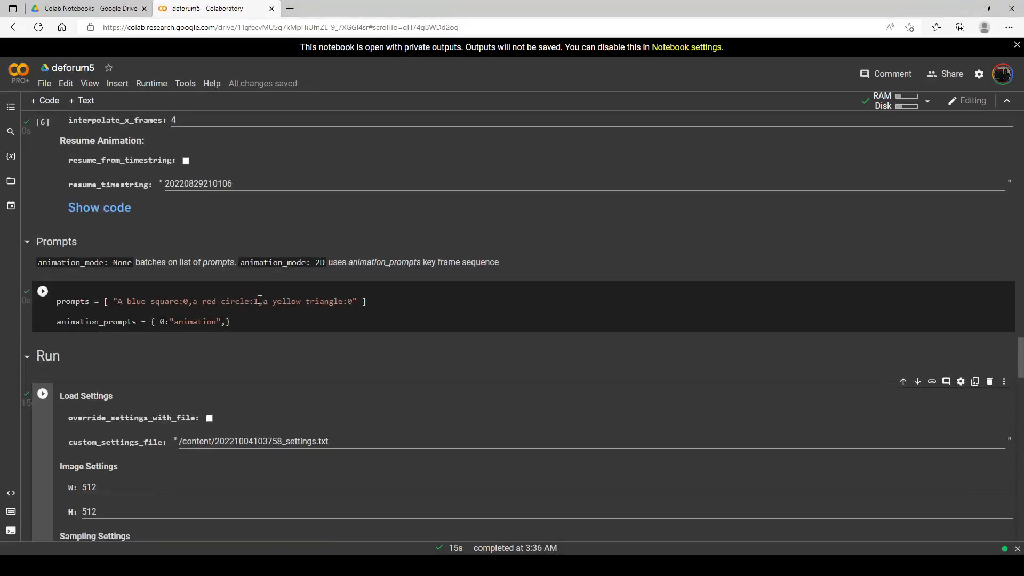
left_click(260, 301)
key("BackSpace")
type("0")
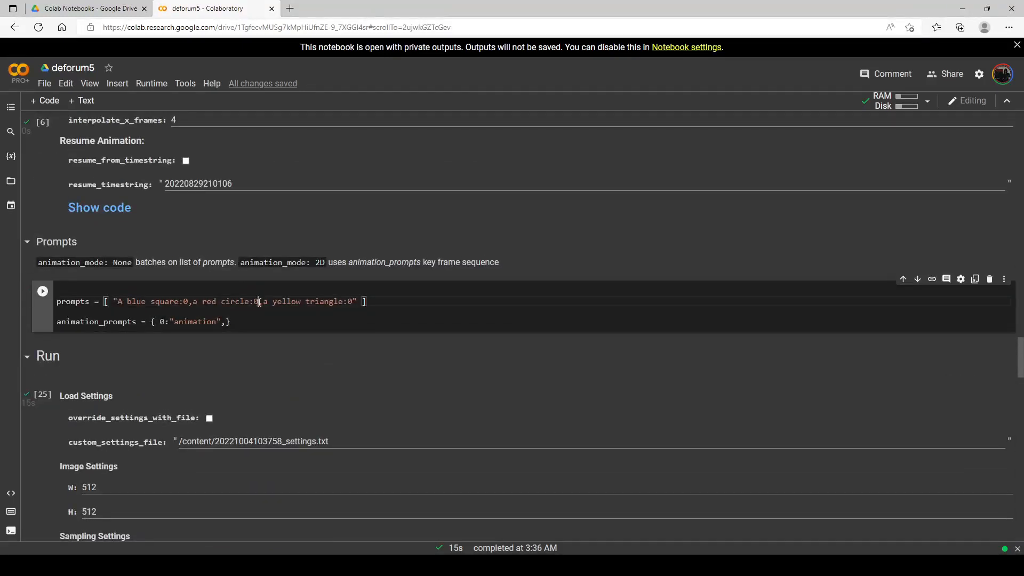
left_click(353, 301)
key("BackSpace")
type("1")
key("ctrl+Return")
Step: Run the image generation cell with only the yellow triangle weighted and view the logged weights and image
left_click(39, 395)
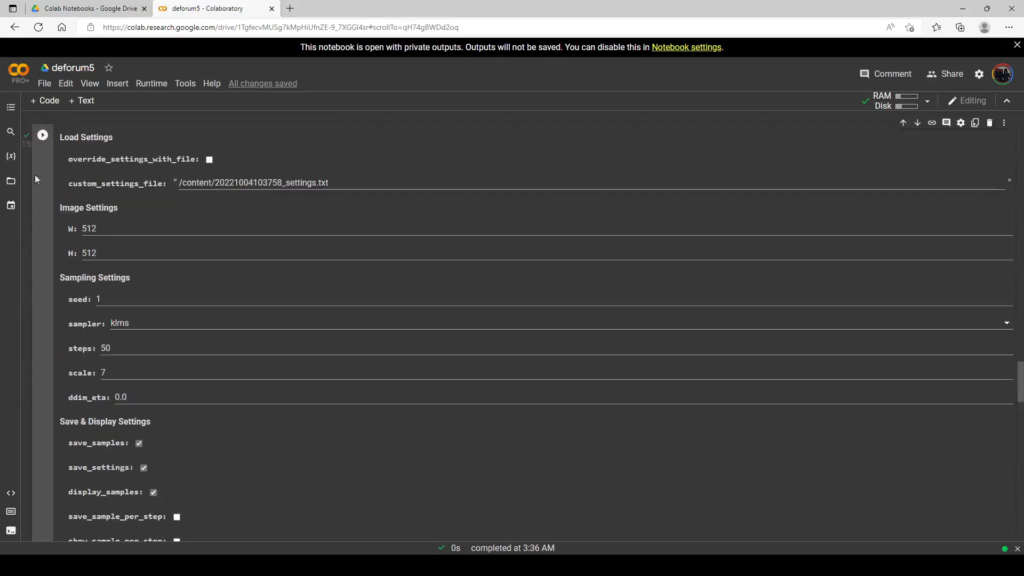
scroll(259, 247, "down", 6)
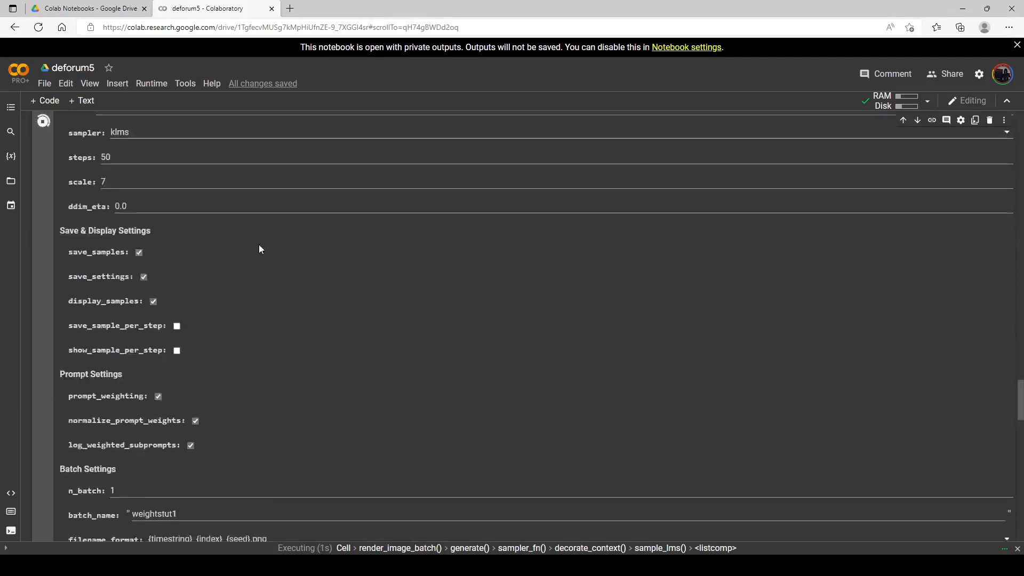
scroll(259, 245, "down", 10)
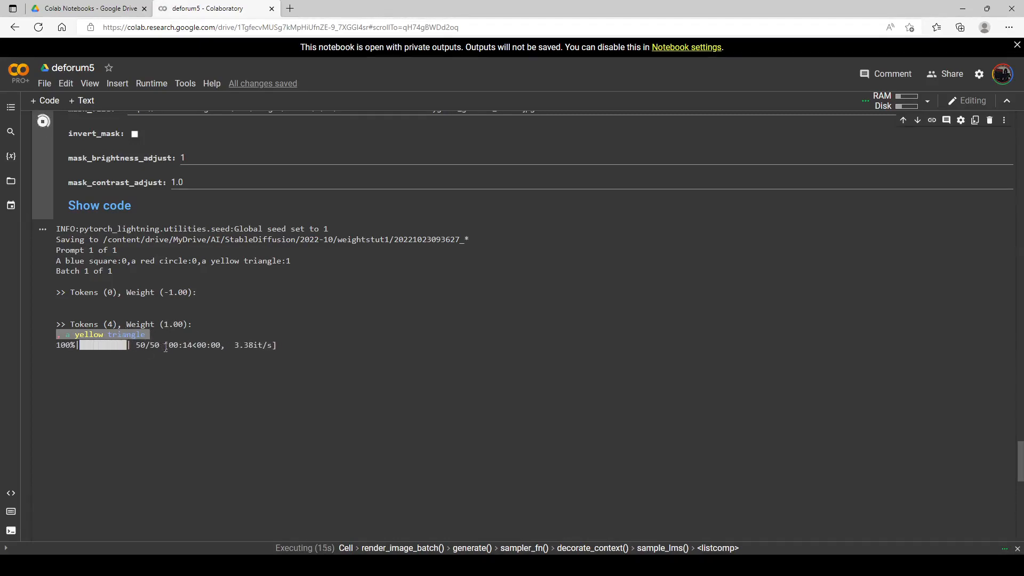
scroll(171, 339, "down", 4)
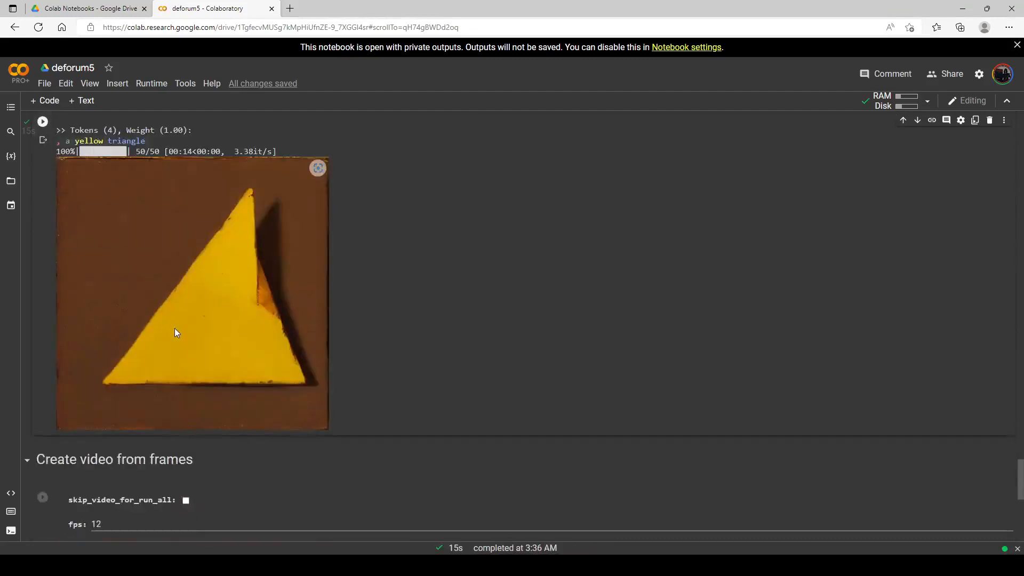
Step: Set the prompt weights to 1 for the blue square, 1 for the red circle and 8 for the yellow triangle, and run the prompts cell
scroll(175, 328, "up", 20)
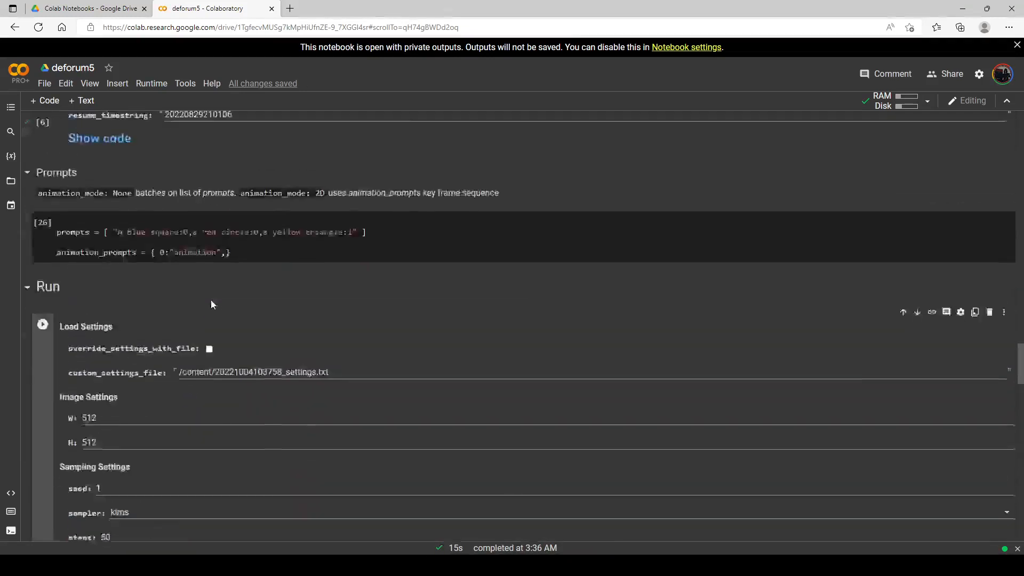
scroll(211, 304, "up", 4)
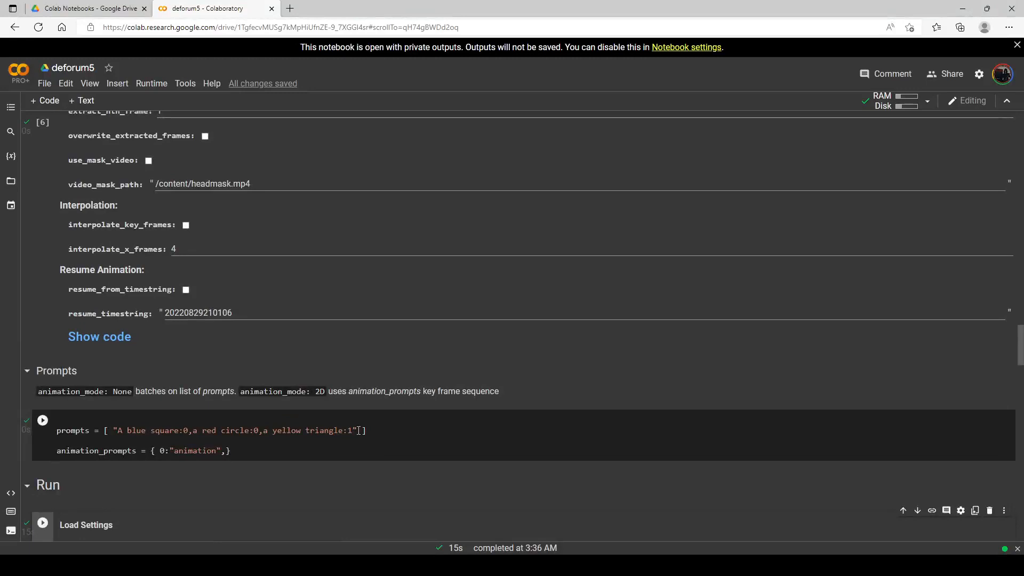
left_click(351, 431)
key("BackSpace")
type("5")
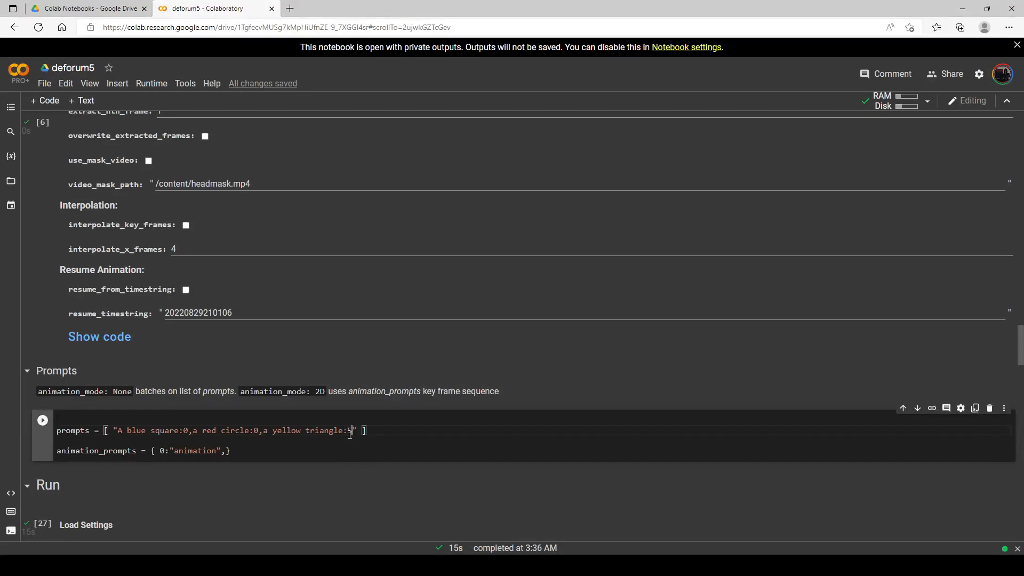
left_click(258, 430)
key("BackSpace")
type("1")
key("BackSpace")
type("1")
key("BackSpace")
type("8")
scroll(340, 429, "down", 2)
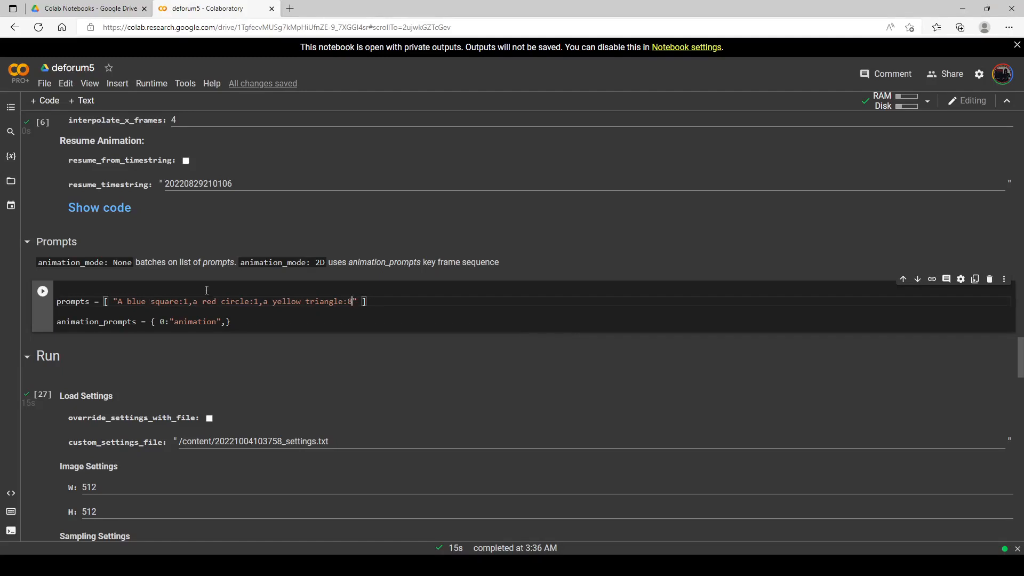
left_click(43, 291)
Step: Run the image generation cell with the yellow triangle weighted at 8 and view the resulting image
left_click(43, 395)
left_click(43, 136)
scroll(284, 284, "up", 3)
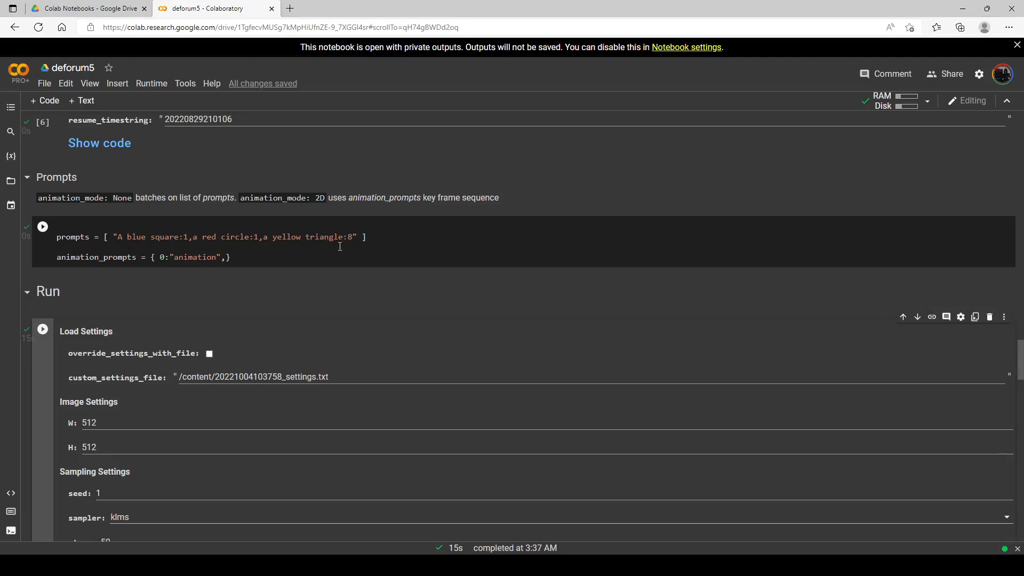
scroll(339, 246, "down", 20)
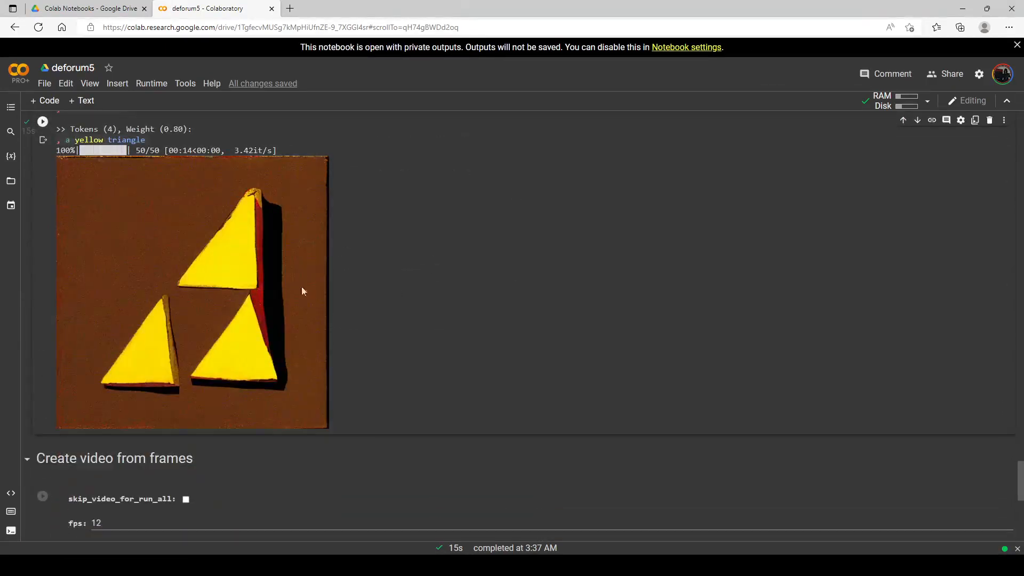
Step: Set the prompt weights to 4 for the blue square, 2 for the red circle and 4 for the yellow triangle, and run the prompts cell
scroll(302, 291, "up", 20)
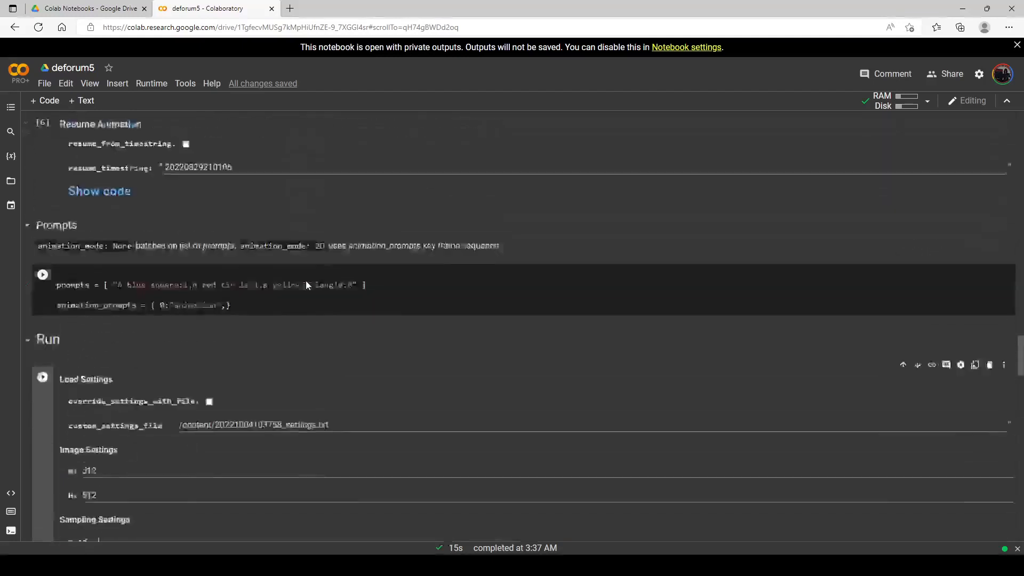
left_click(188, 302)
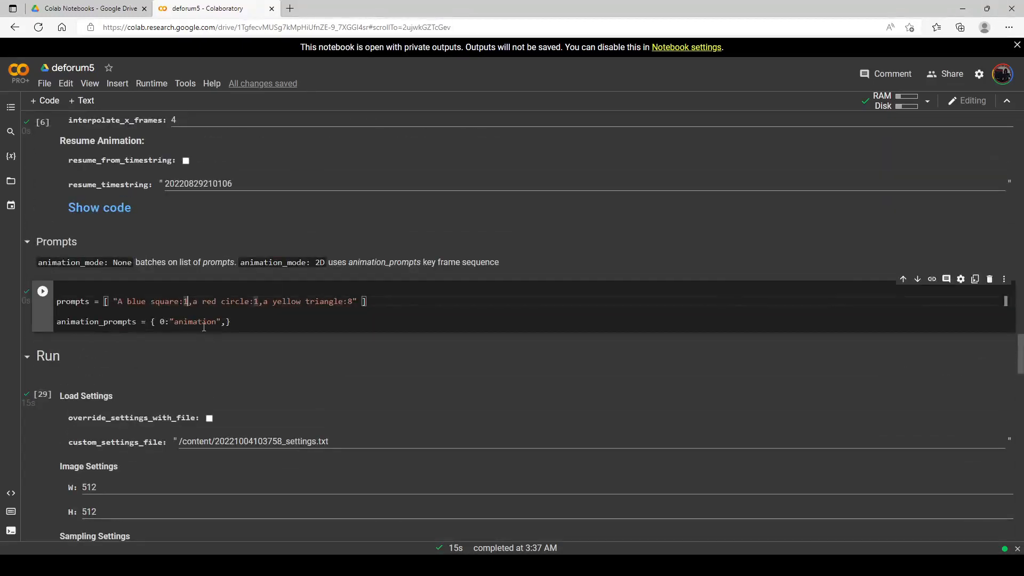
key("BackSpace")
type("4")
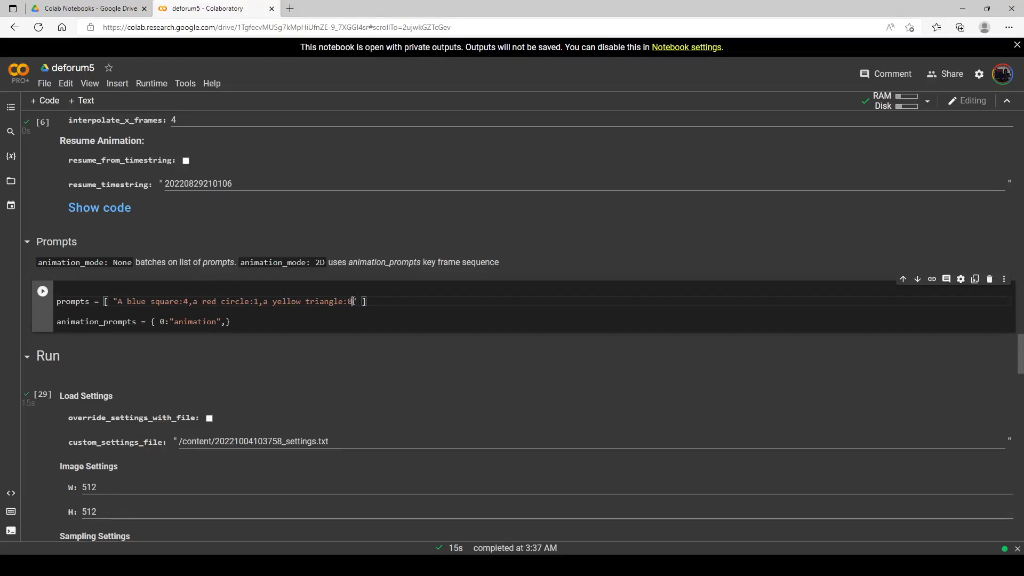
key("BackSpace")
type("4")
key("BackSpace")
type("2")
left_click(43, 291)
Step: Run the image generation cell with the blue square, red circle and yellow triangle weighted 4, 2 and 4
scroll(42, 294, "down", 1)
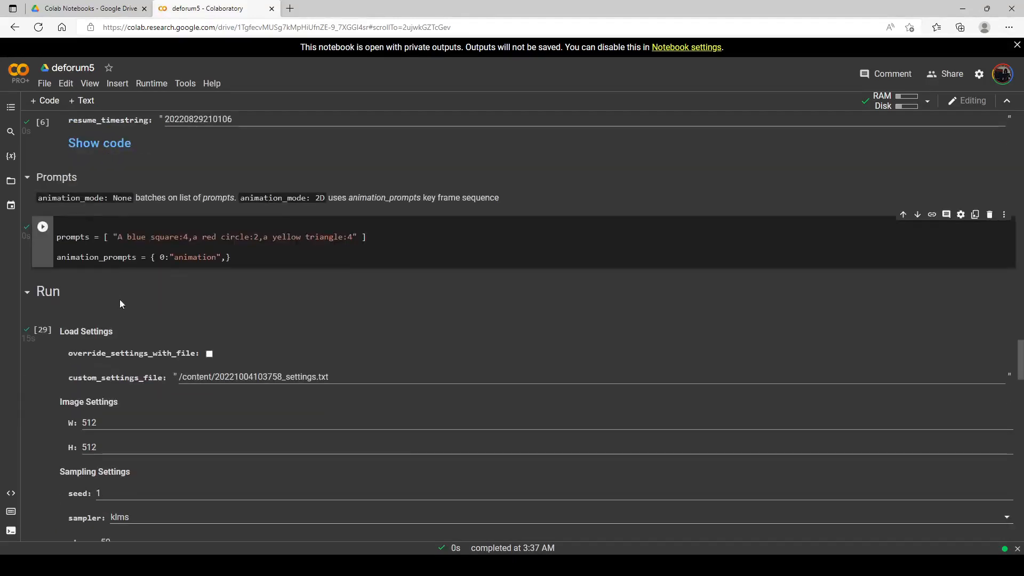
left_click(29, 331)
scroll(45, 334, "down", 3)
left_click(43, 134)
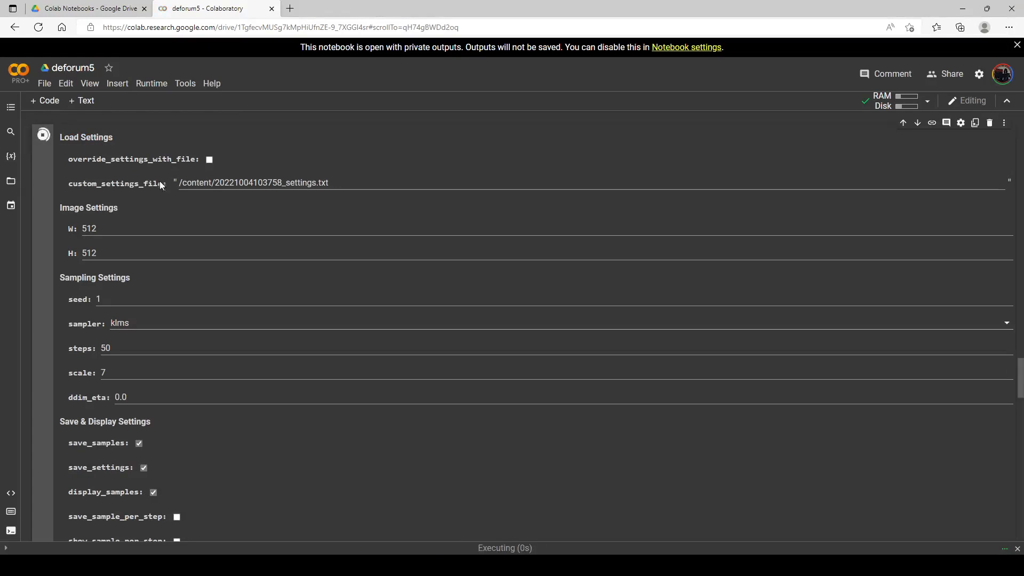
Step: Examine the normalized subprompt weights in the log and compare them with the image generated from the 4, 2, 4 weighting
scroll(256, 261, "down", 5)
scroll(256, 262, "down", 15)
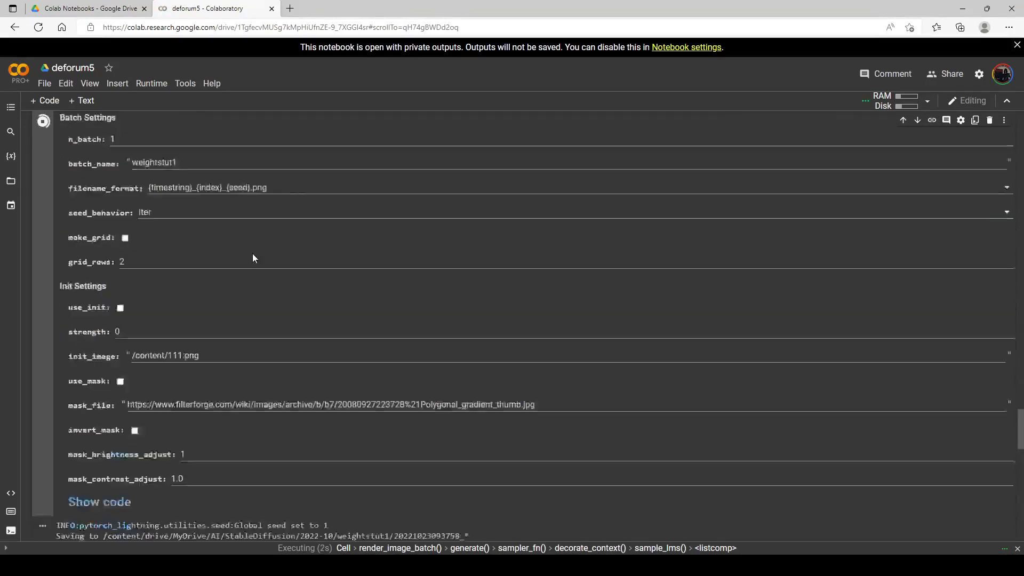
scroll(256, 266, "up", 1)
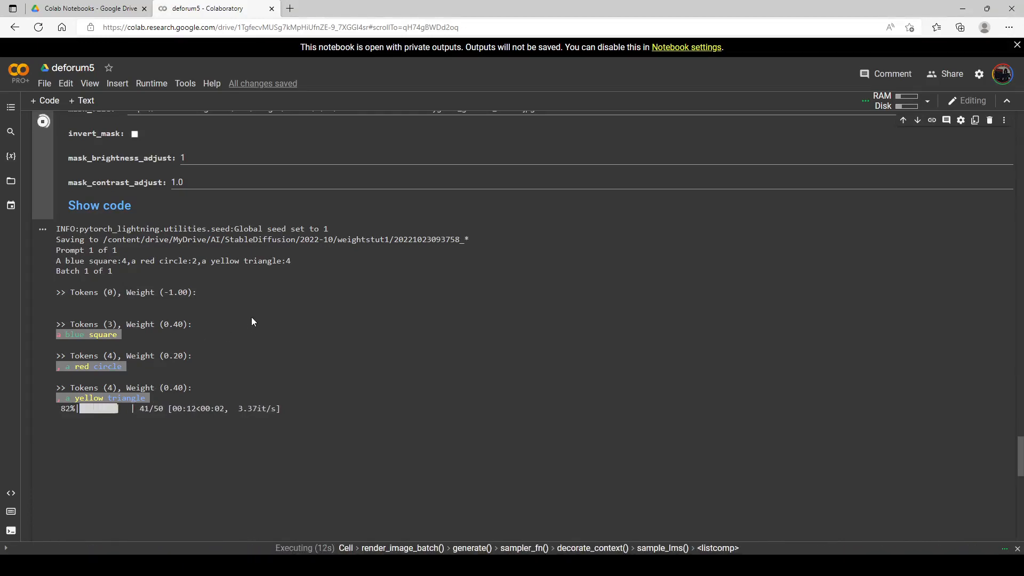
scroll(261, 315, "down", 1)
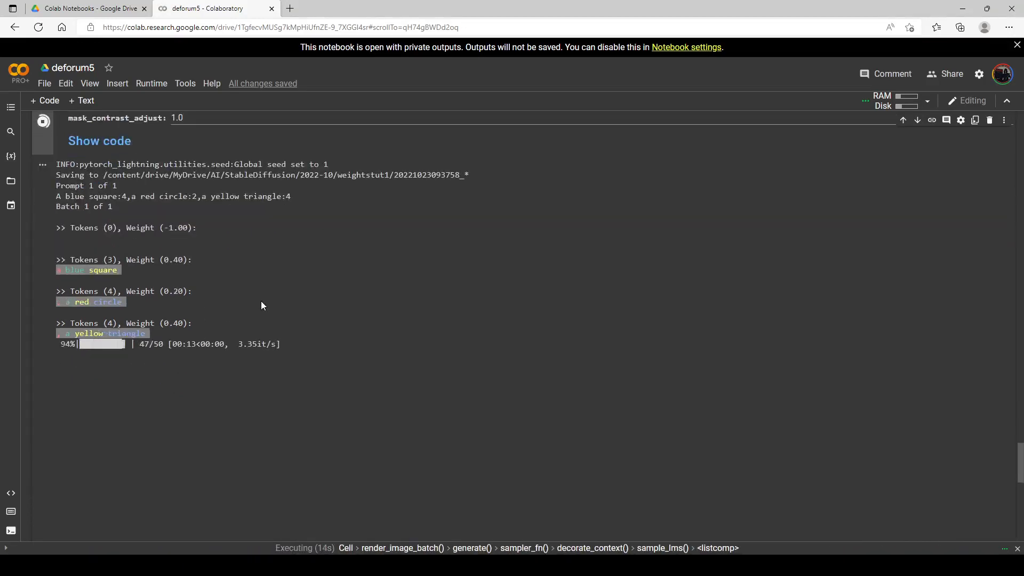
scroll(261, 301, "down", 3)
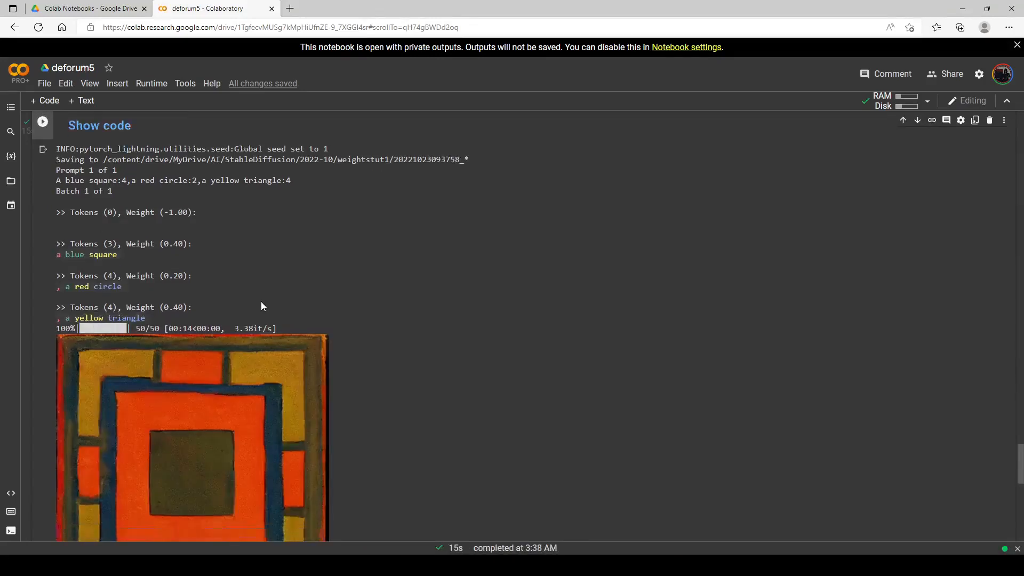
scroll(236, 297, "up", 4)
scroll(242, 294, "up", 2)
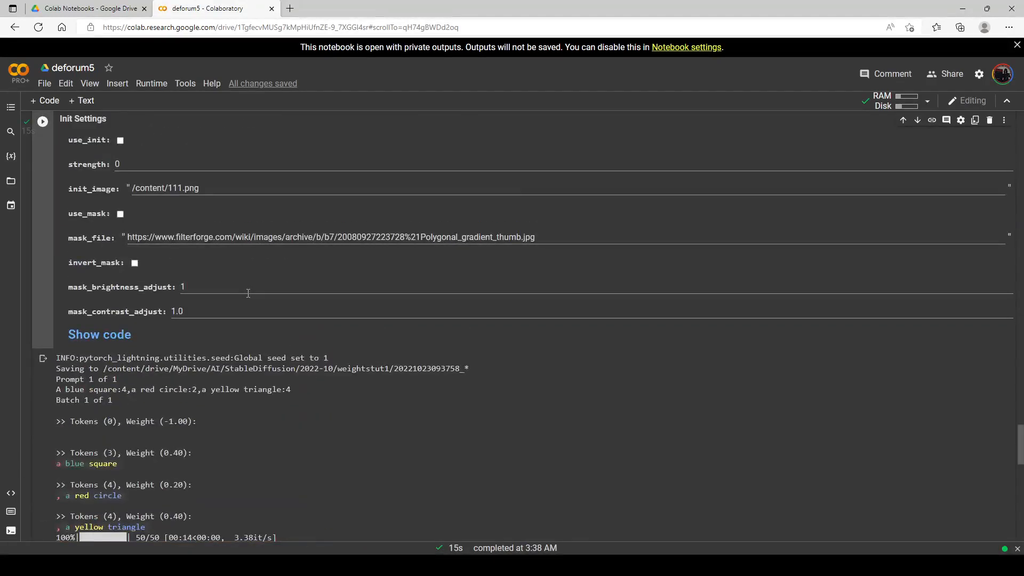
scroll(248, 294, "down", 2)
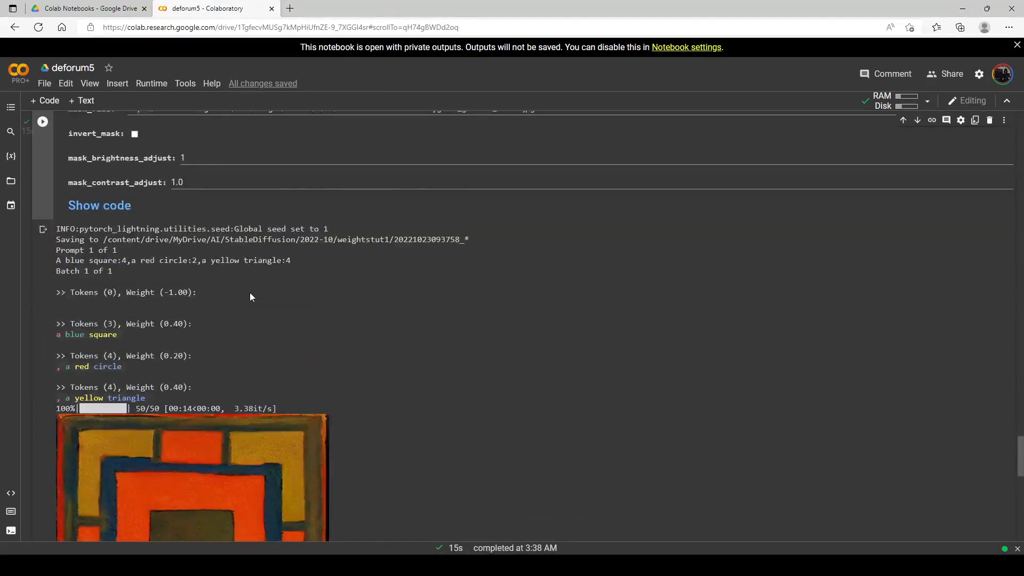
scroll(249, 293, "down", 1)
scroll(213, 409, "down", 1)
scroll(215, 413, "down", 1)
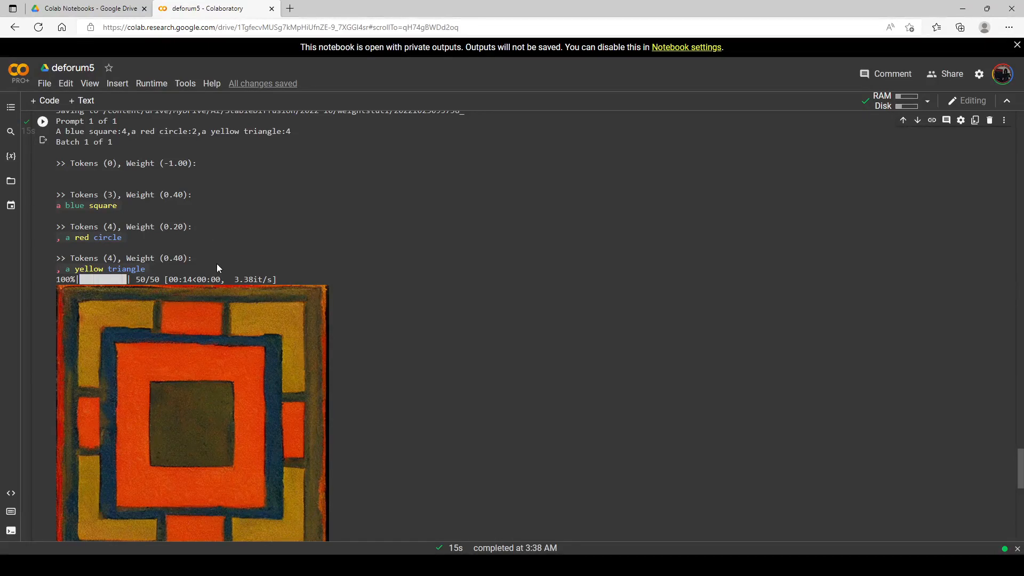
Step: Run the prompts cell containing "A forest by a lake:1,trees:-1" and start the image generation cell with it
scroll(235, 264, "up", 15)
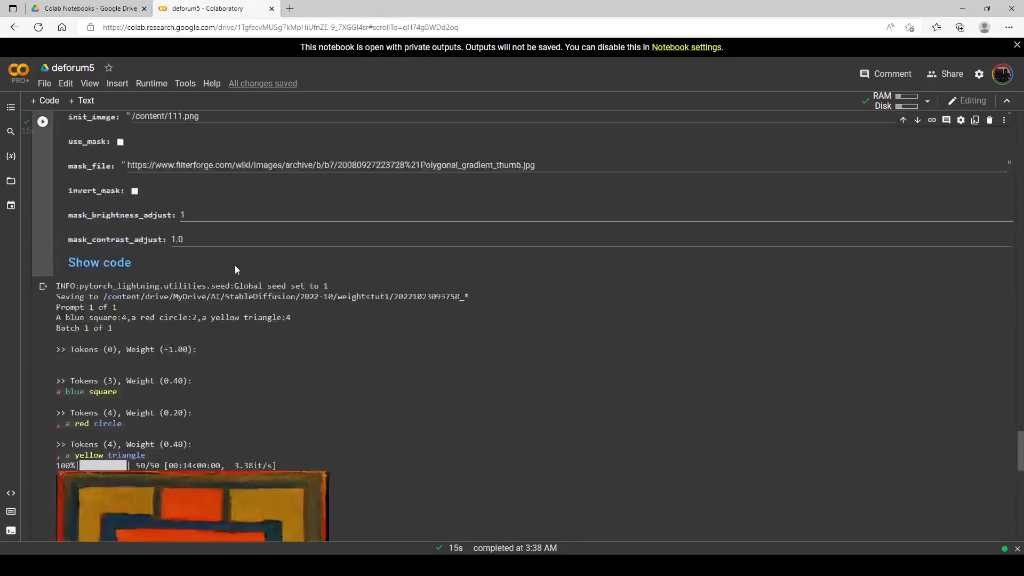
scroll(240, 269, "up", 6)
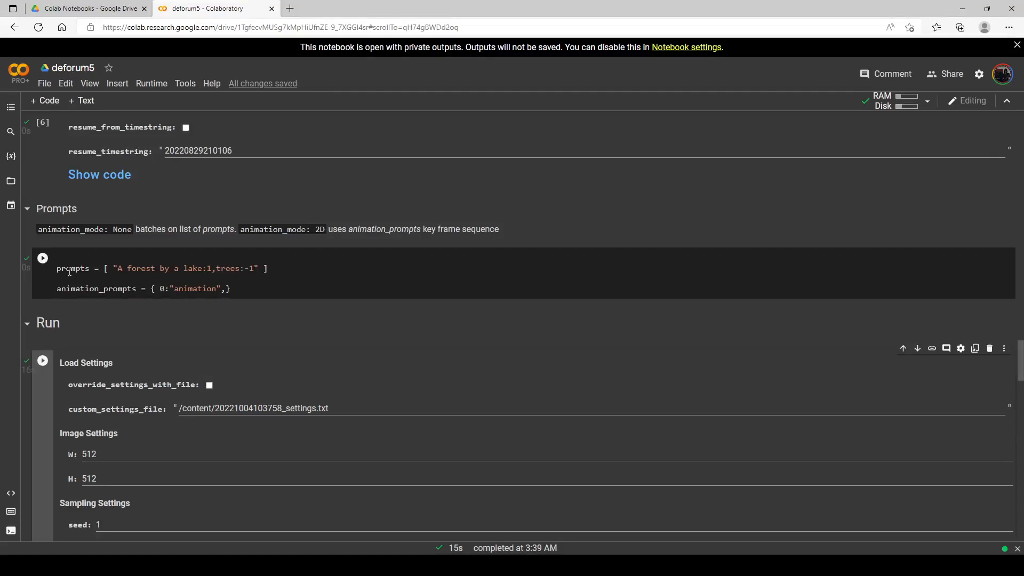
left_click(42, 260)
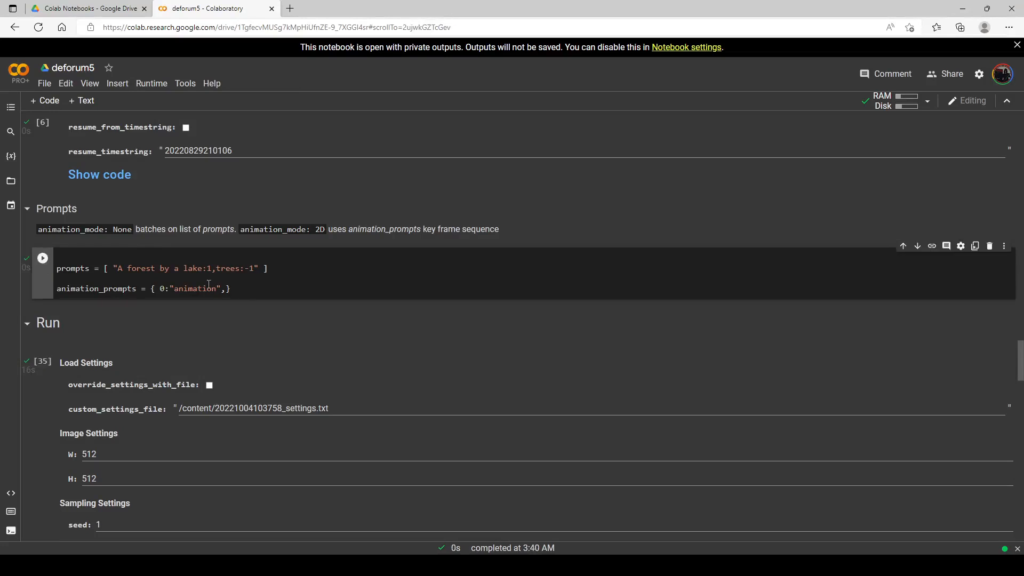
left_click(46, 358)
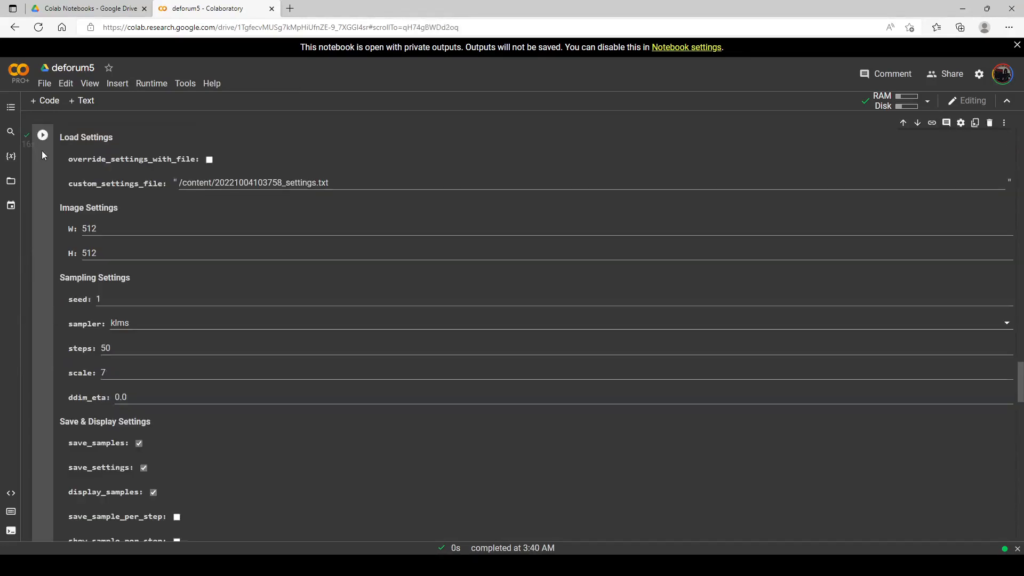
left_click(43, 137)
scroll(202, 266, "up", 3)
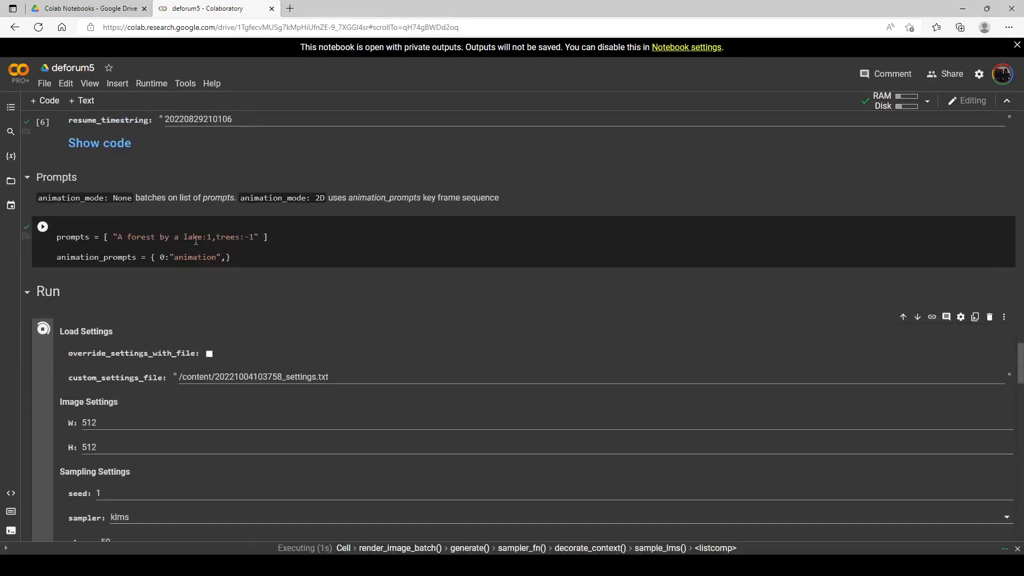
Step: Examine the logged subprompt weights and the image generated from the forest by a lake prompt with trees weighted -1
scroll(210, 266, "down", 15)
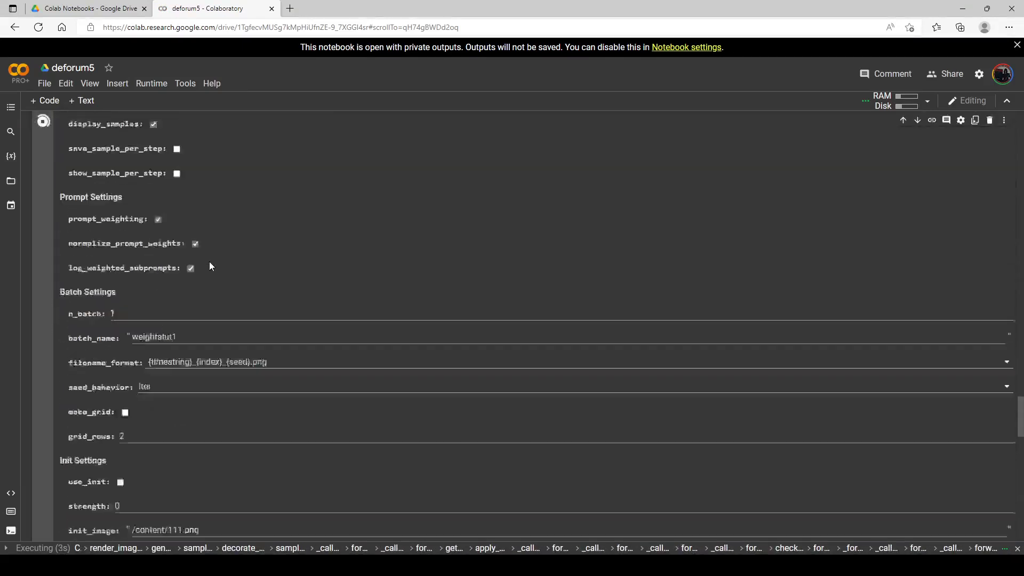
scroll(209, 261, "down", 4)
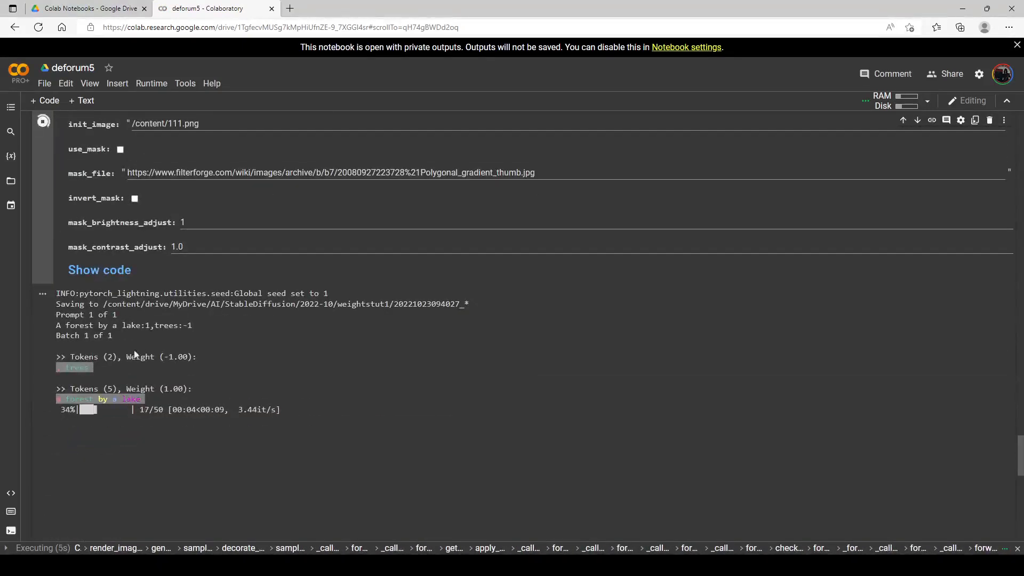
scroll(107, 384, "down", 1)
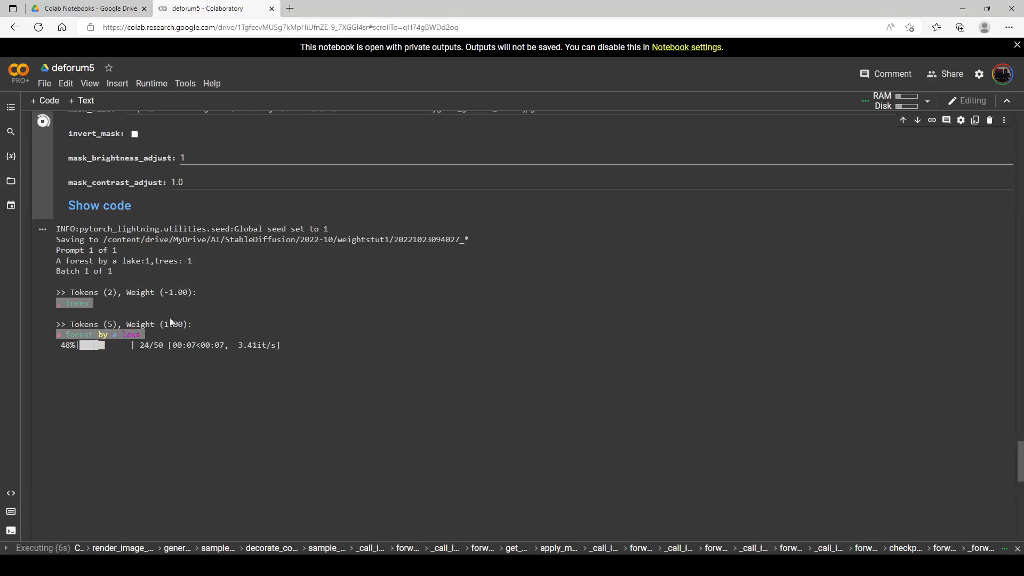
scroll(155, 342, "up", 20)
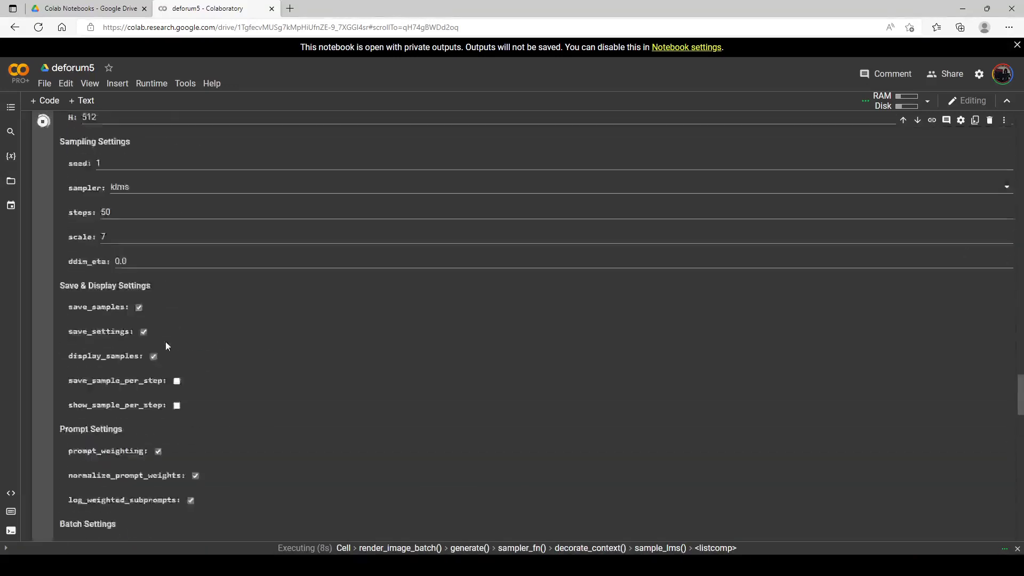
scroll(174, 339, "up", 2)
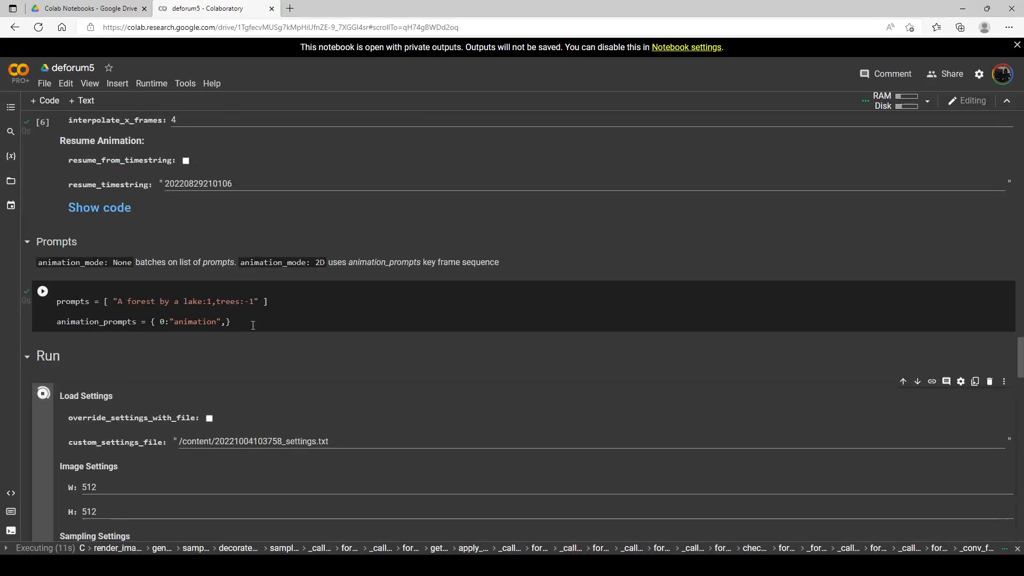
scroll(252, 325, "down", 2)
scroll(252, 325, "down", 11)
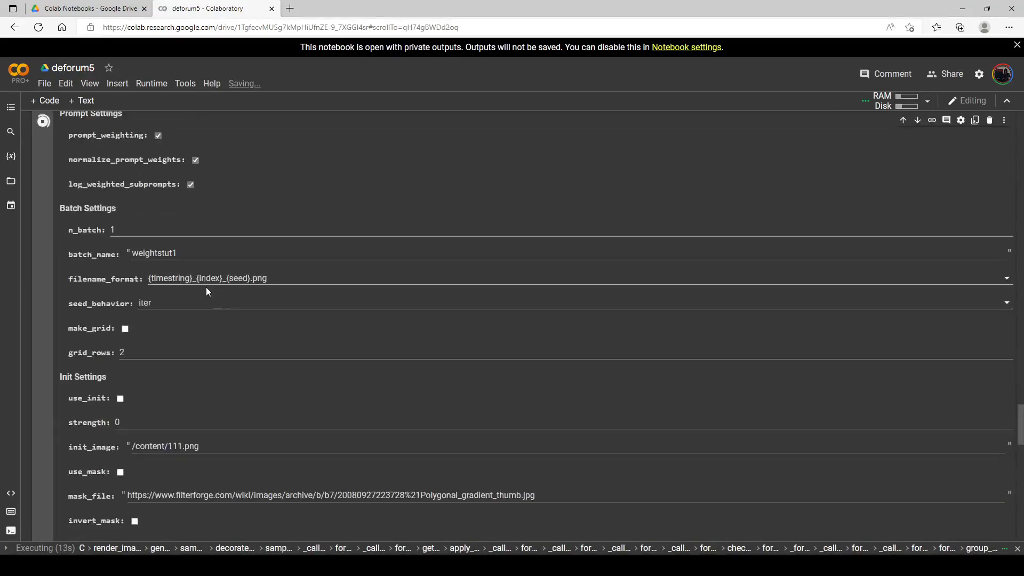
scroll(210, 297, "down", 4)
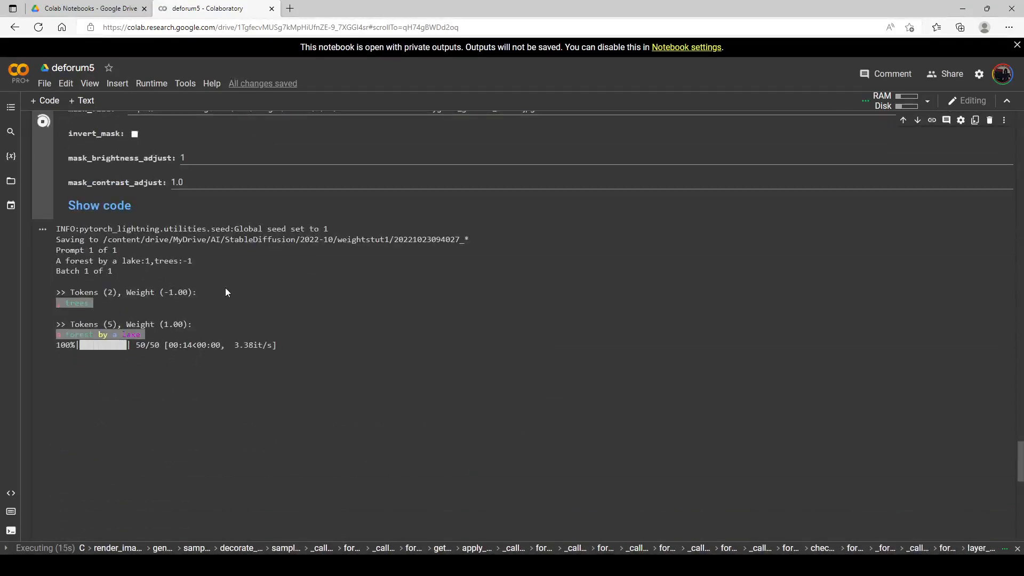
scroll(235, 285, "down", 2)
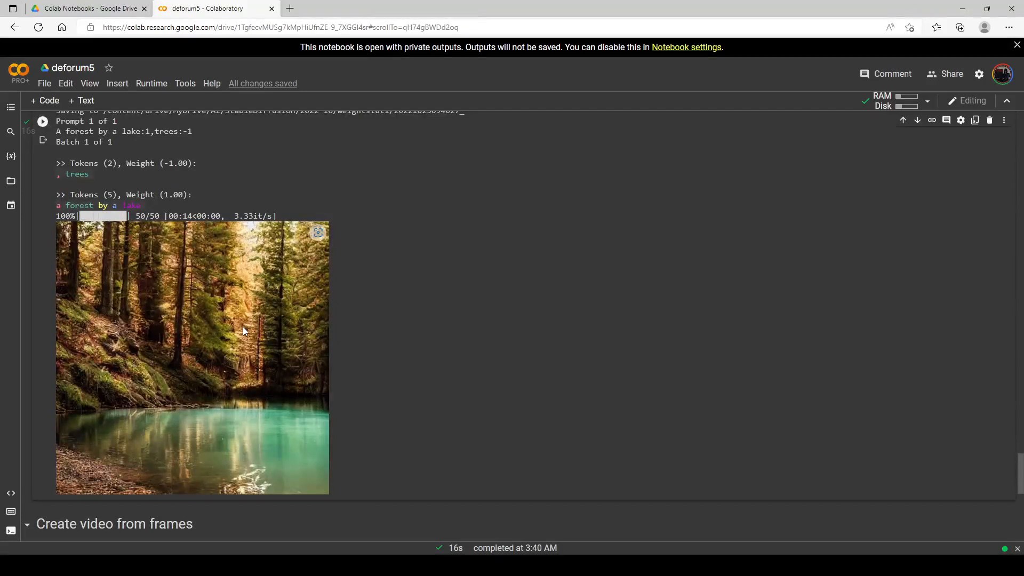
scroll(243, 331, "up", 3)
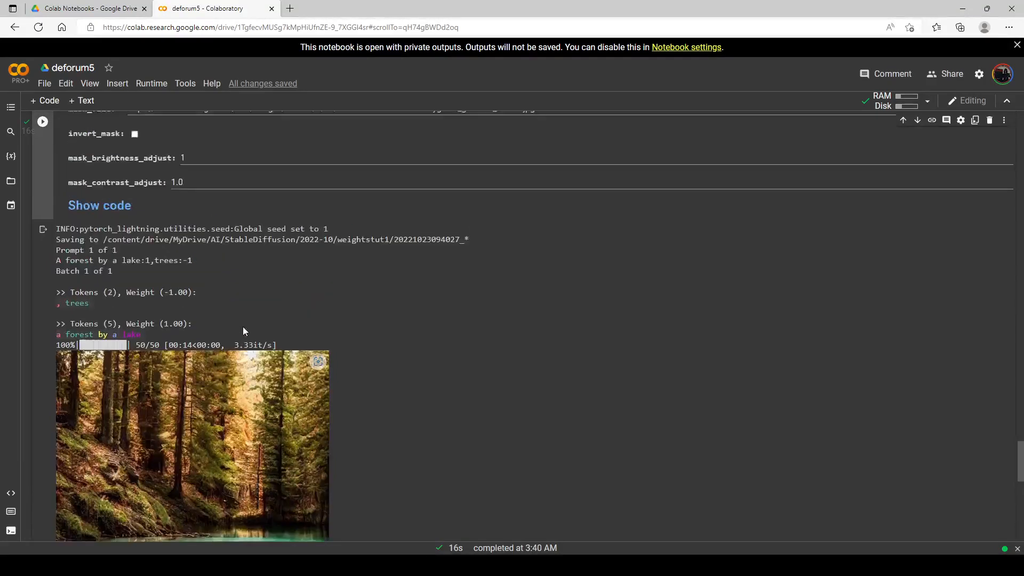
scroll(197, 330, "down", 4)
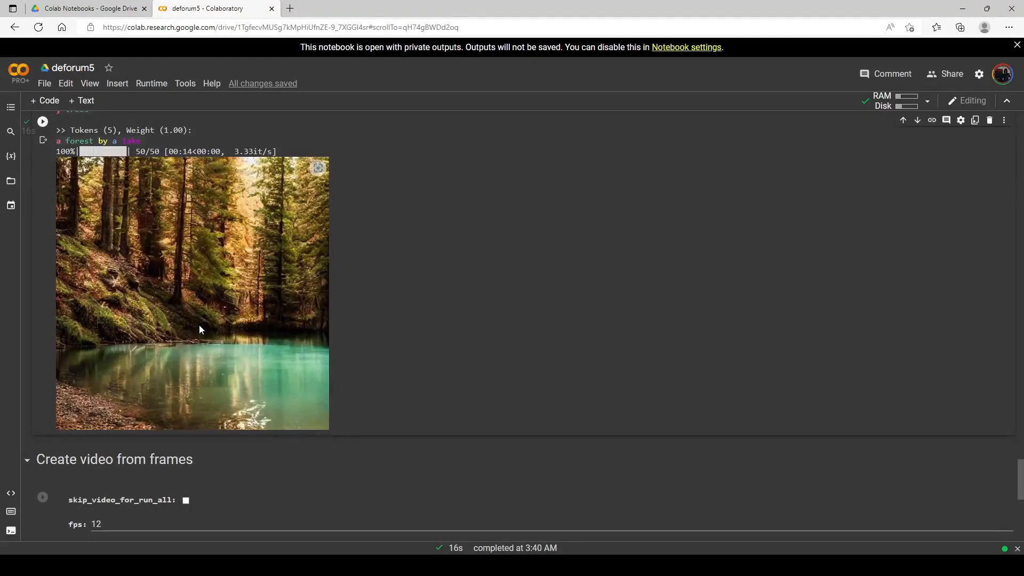
scroll(199, 329, "up", 5)
scroll(212, 325, "down", 3)
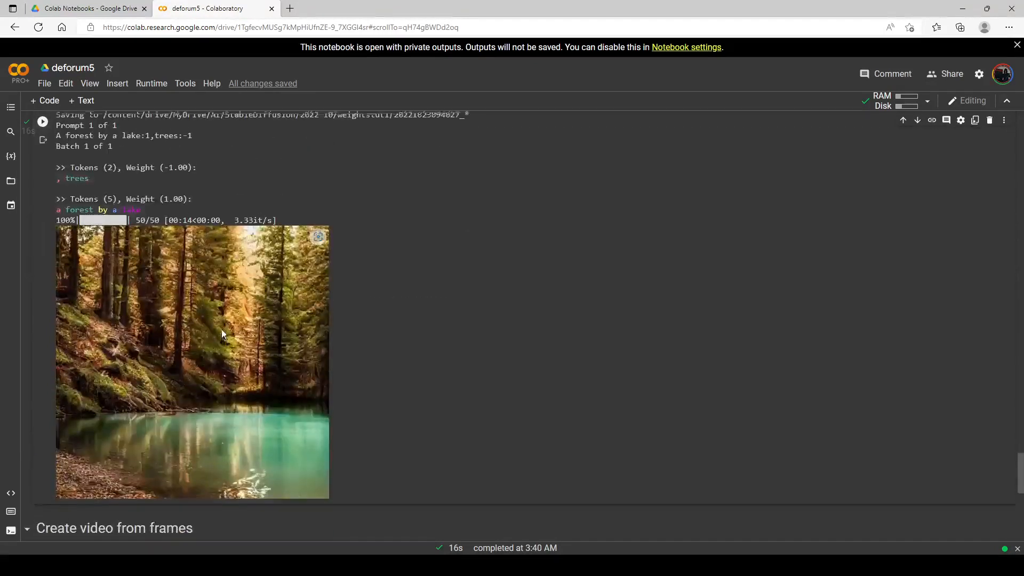
Step: Set the trees weight to -10 in the forest by a lake prompt and run the prompts cell
scroll(221, 331, "up", 20)
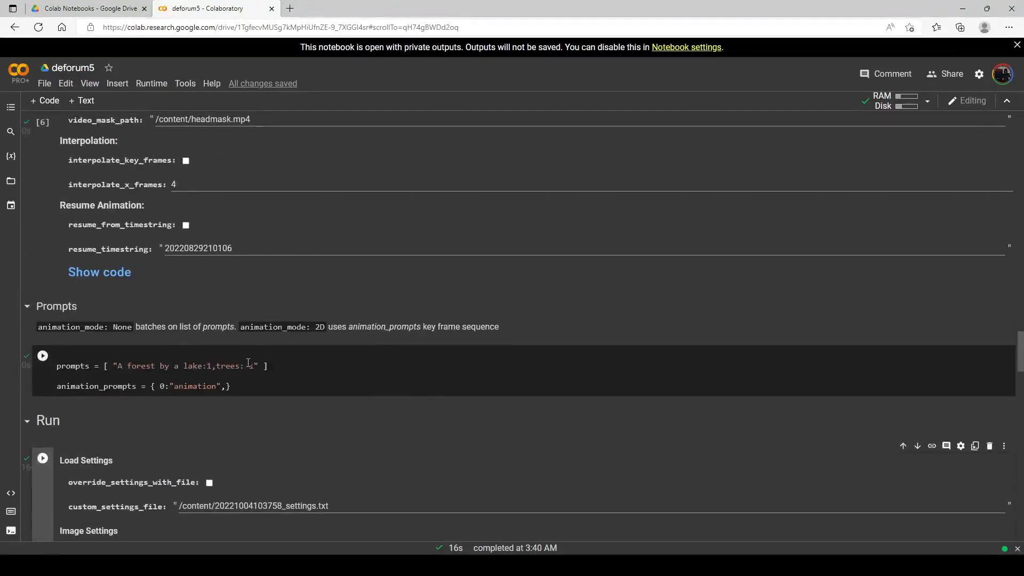
left_click(250, 365)
type("0")
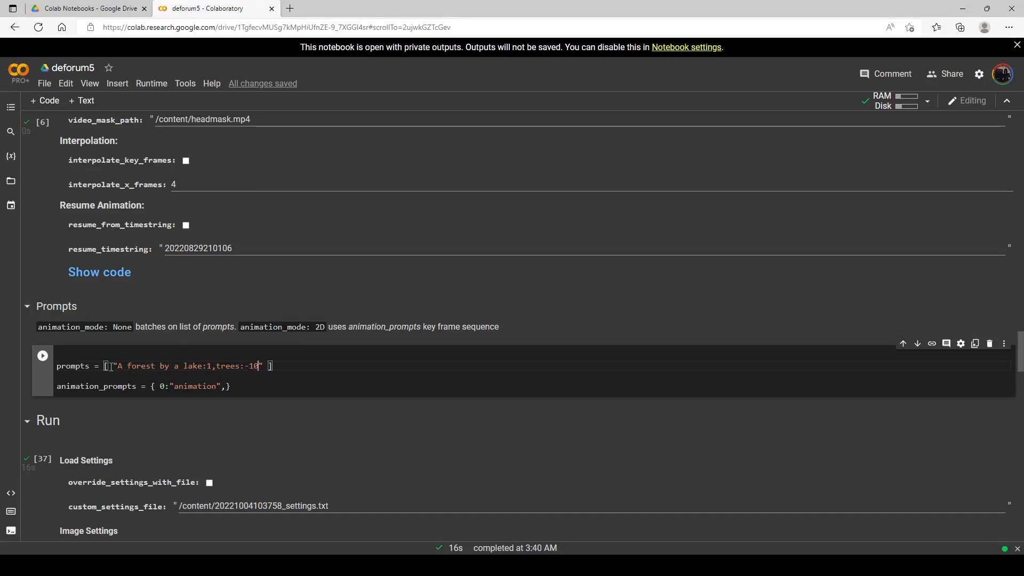
left_click(46, 358)
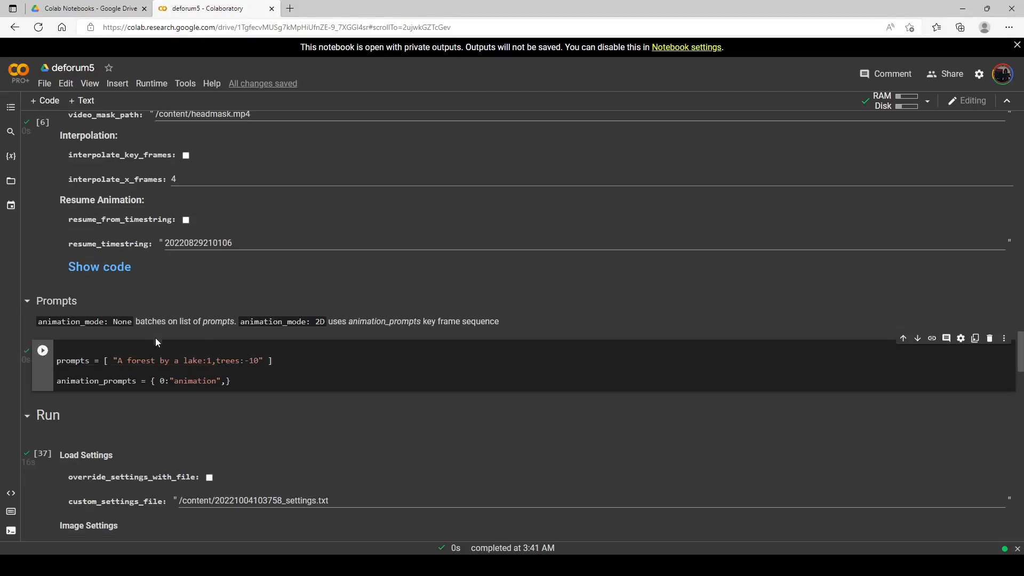
Step: Run the image generation cell with the forest by a lake prompt and trees weighted -10
scroll(156, 337, "down", 1)
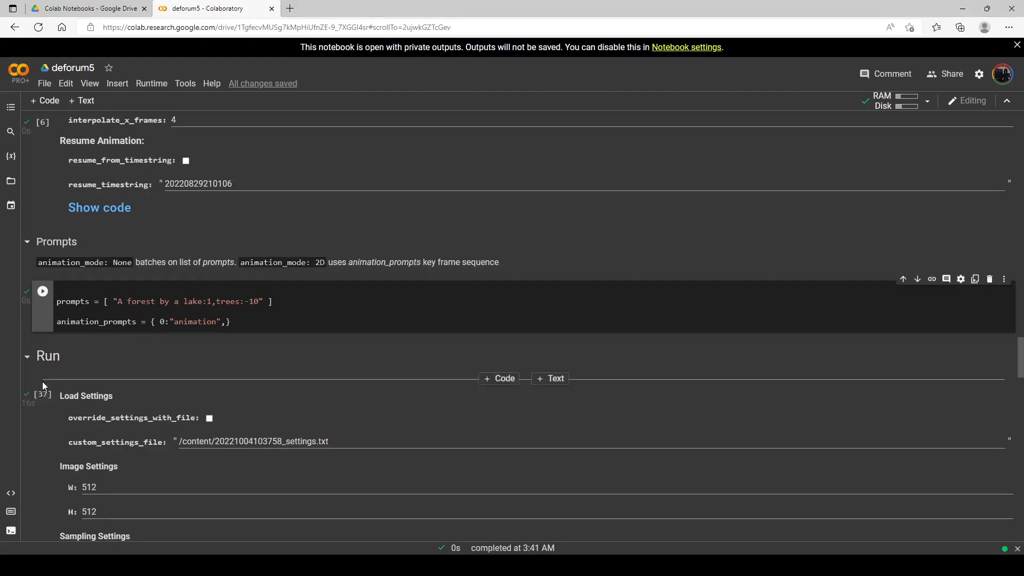
scroll(46, 320, "down", 5)
left_click(46, 236)
left_click(42, 135)
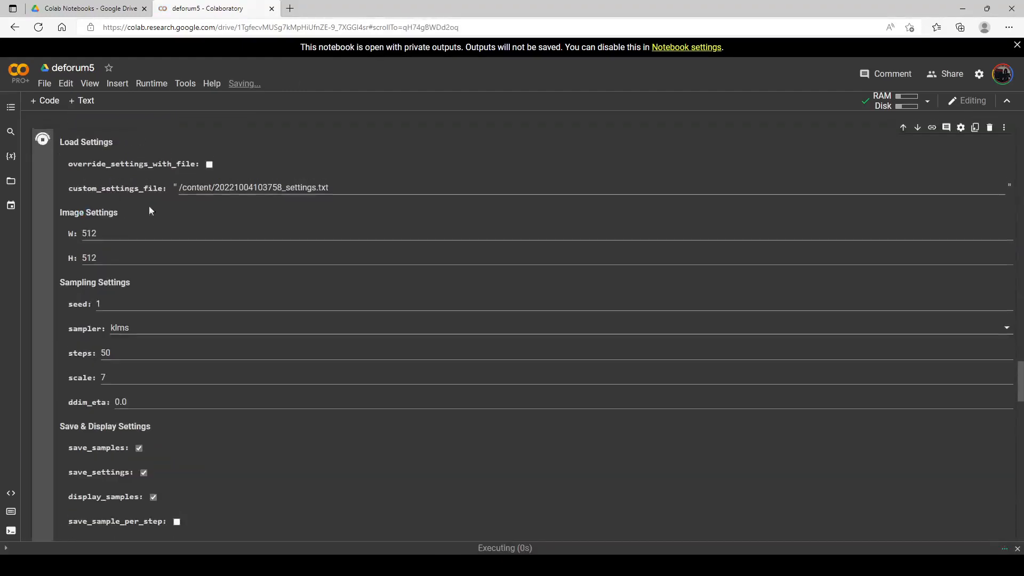
Step: Compare the entered -10 trees weight with the normalized weights in the log and inspect the resulting forest image
scroll(195, 269, "up", 4)
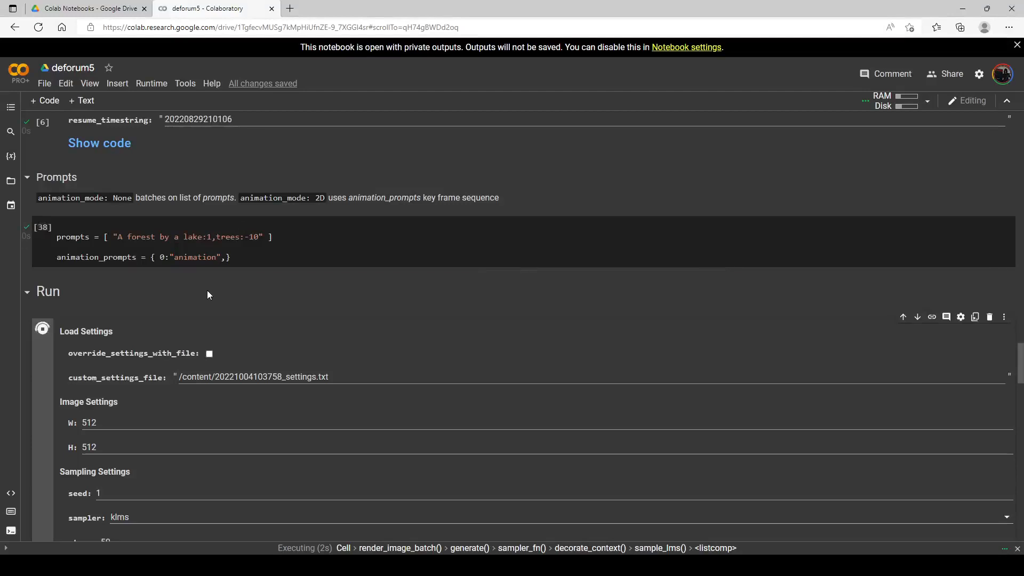
scroll(238, 267, "down", 12)
scroll(238, 267, "down", 6)
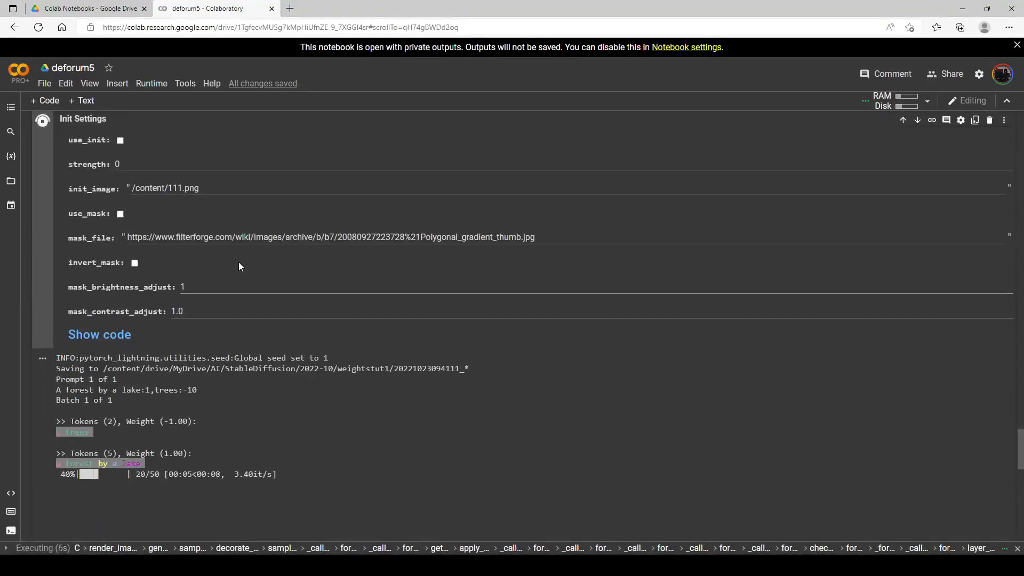
scroll(239, 261, "down", 1)
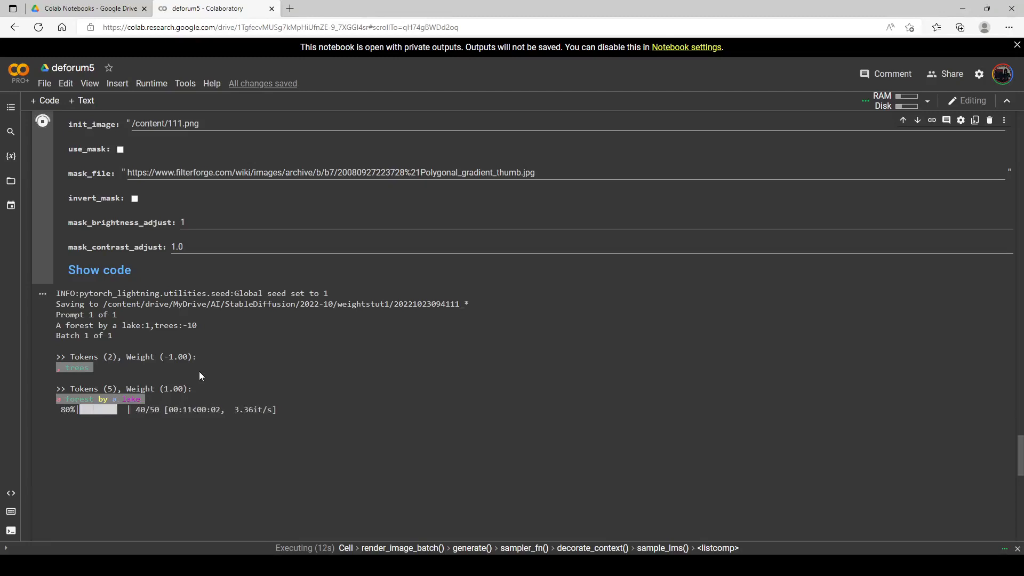
scroll(200, 371, "down", 1)
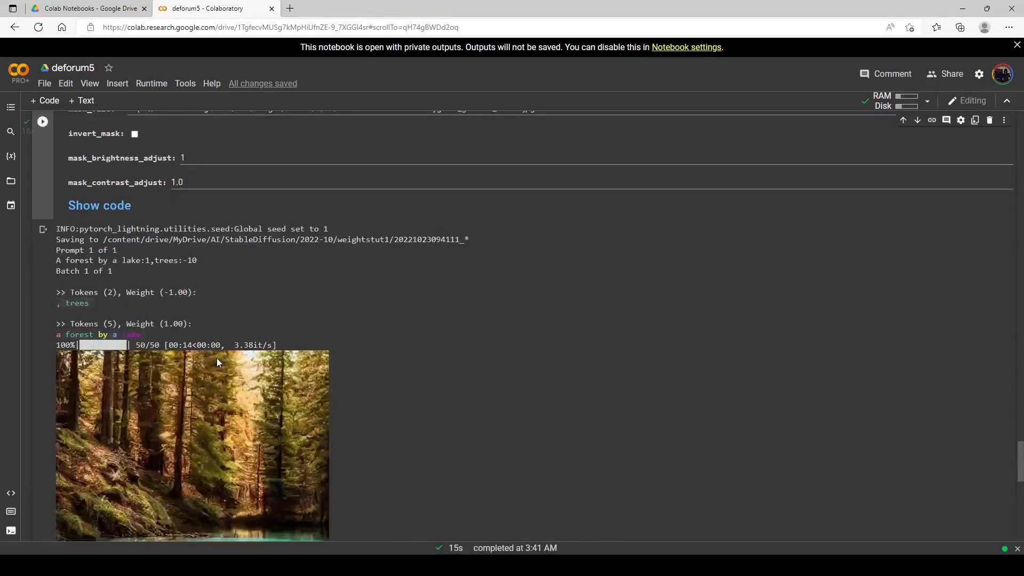
scroll(217, 357, "down", 2)
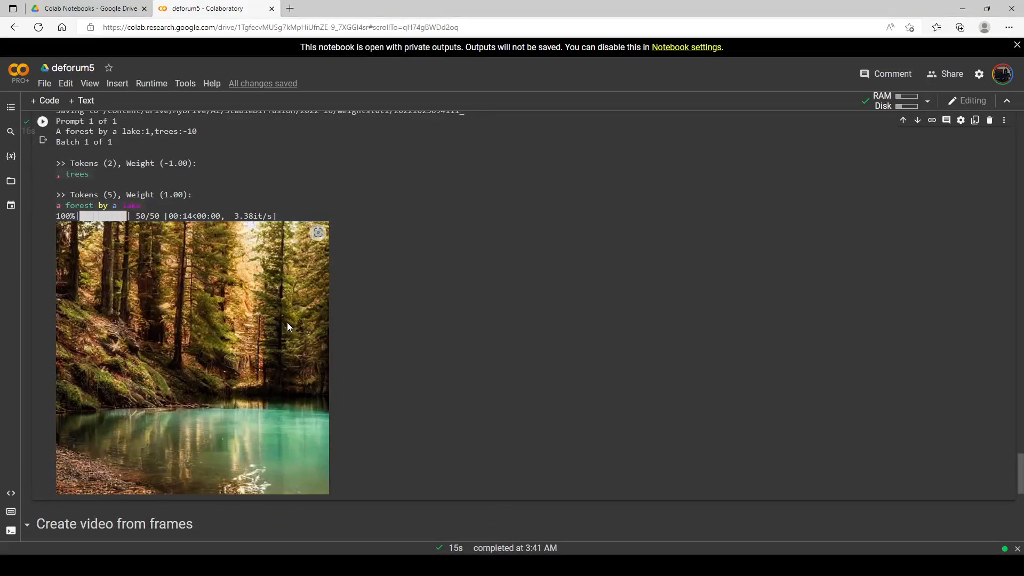
scroll(286, 325, "up", 2)
Step: Change the prompt to "A mountain lake:1,trees:-10" and run the prompts cell
scroll(240, 315, "up", 20)
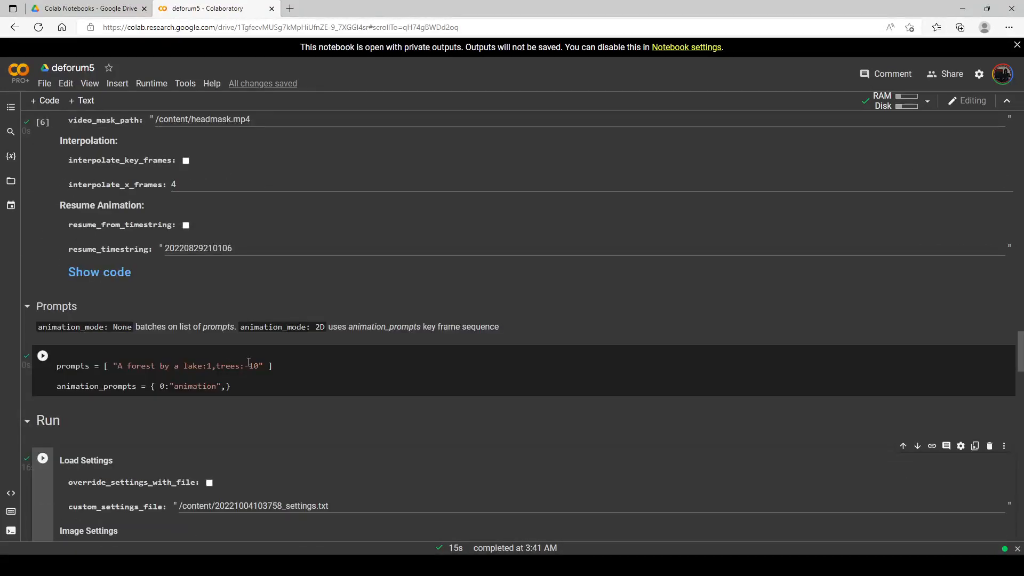
scroll(185, 366, "down", 2)
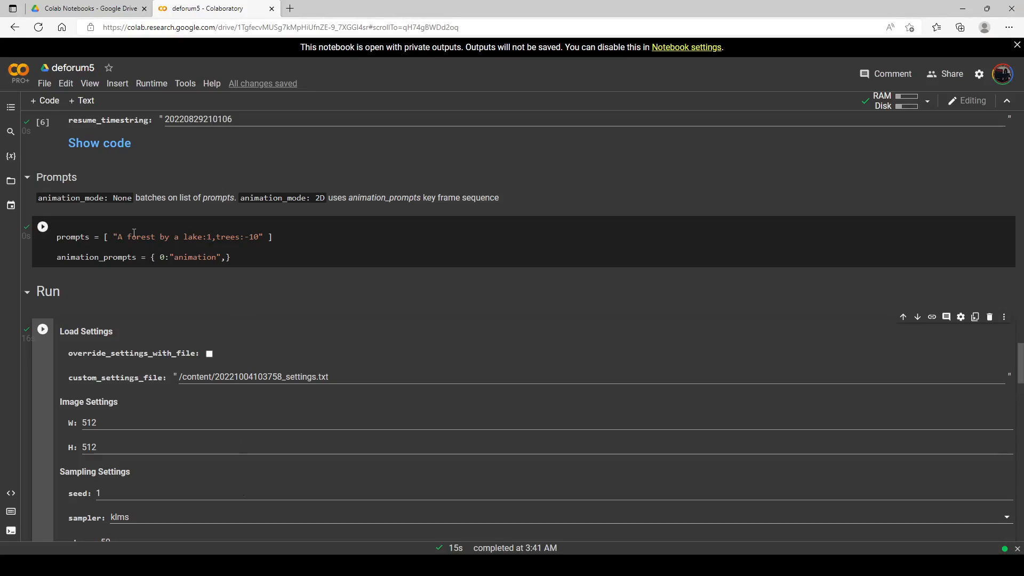
left_click_drag(128, 233, 165, 235)
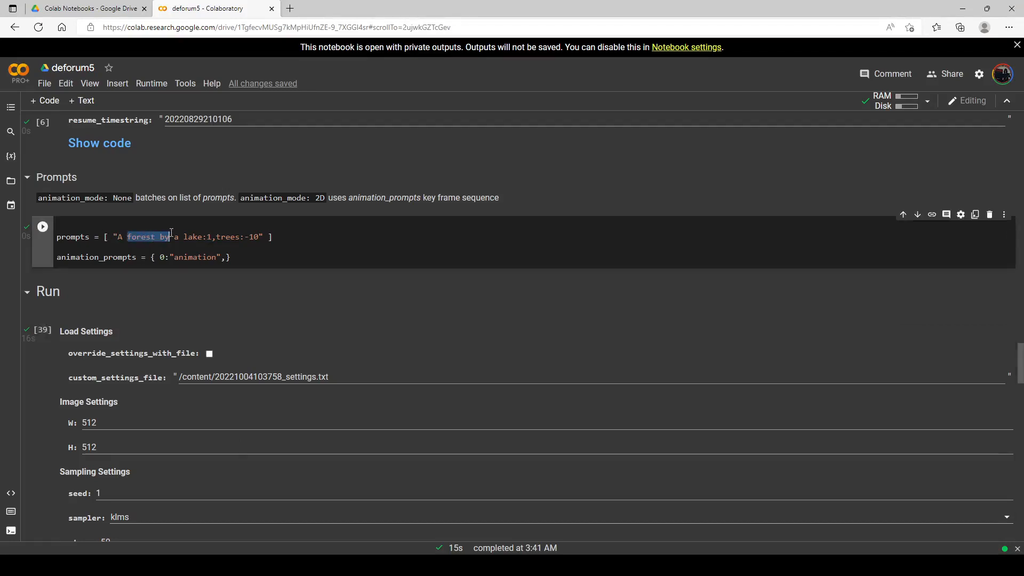
type("molunta")
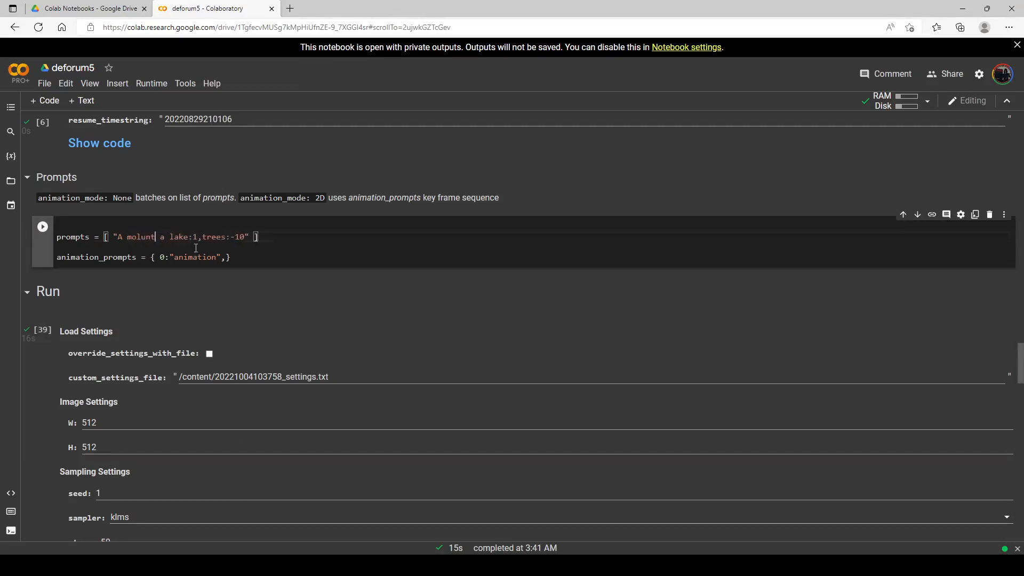
key("BackSpace")
key("BackSpace")
key("BackSpace")
key("BackSpace")
key("BackSpace")
type("untain")
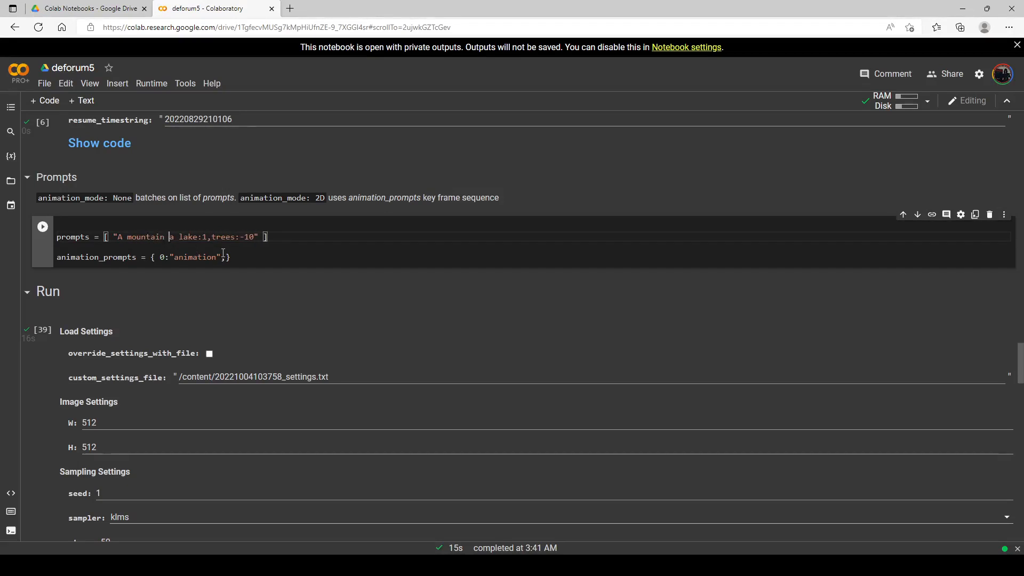
key("BackSpace")
key("BackSpace")
key("ctrl+Return")
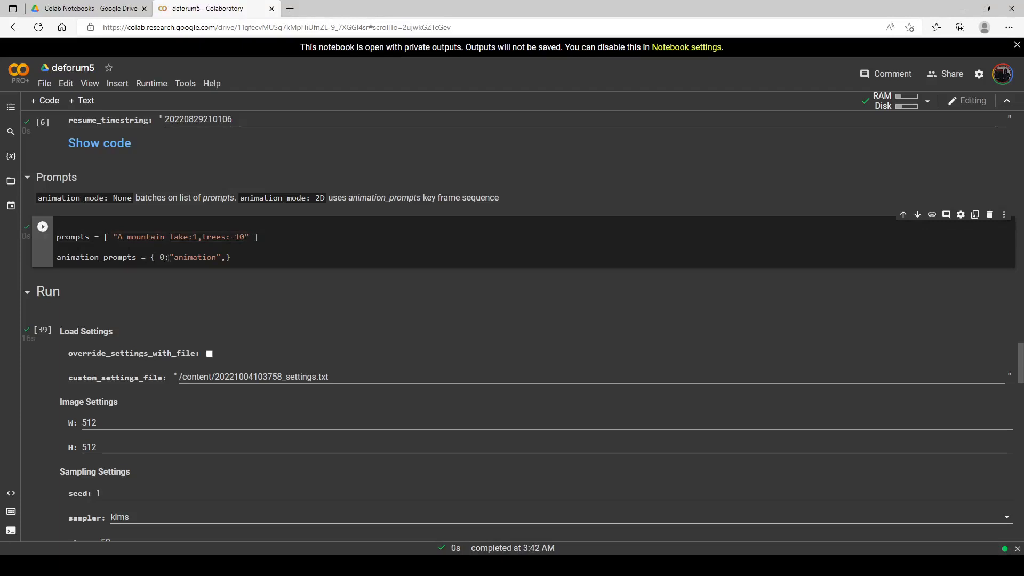
Step: Run the image generation cell with the mountain lake prompt and check its logged weights and generated image
left_click(34, 327)
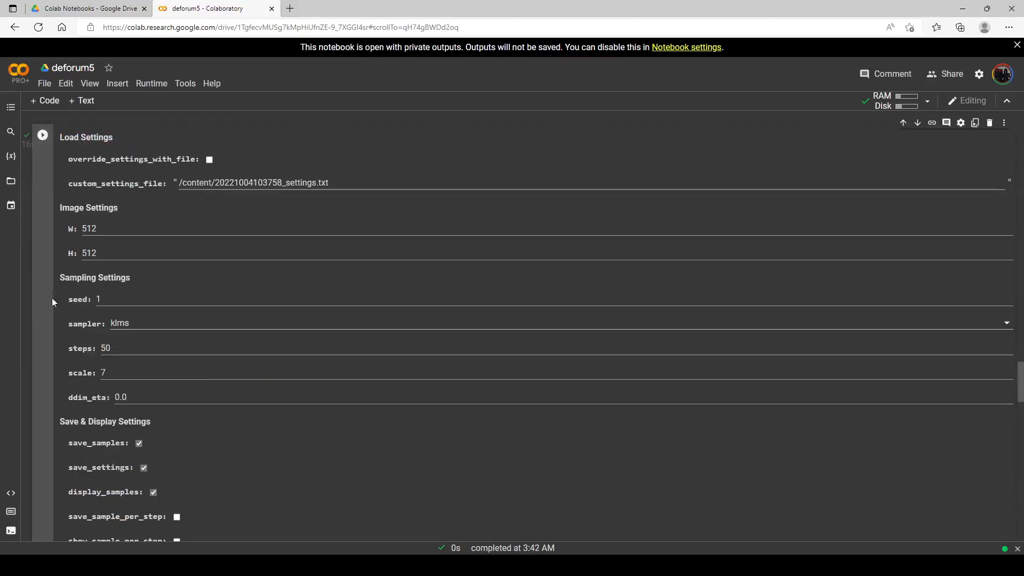
left_click(43, 132)
scroll(253, 257, "down", 7)
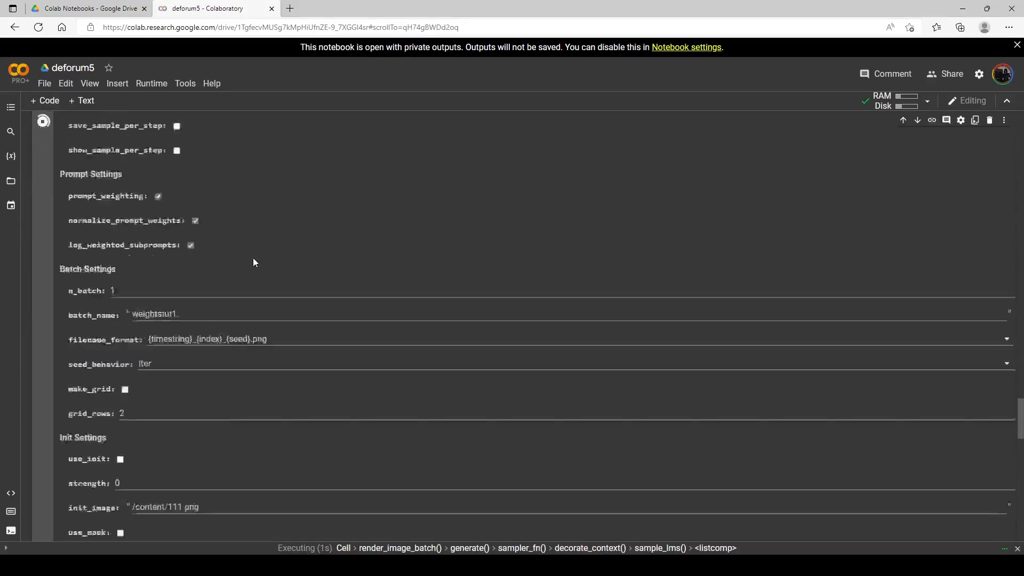
scroll(252, 257, "down", 6)
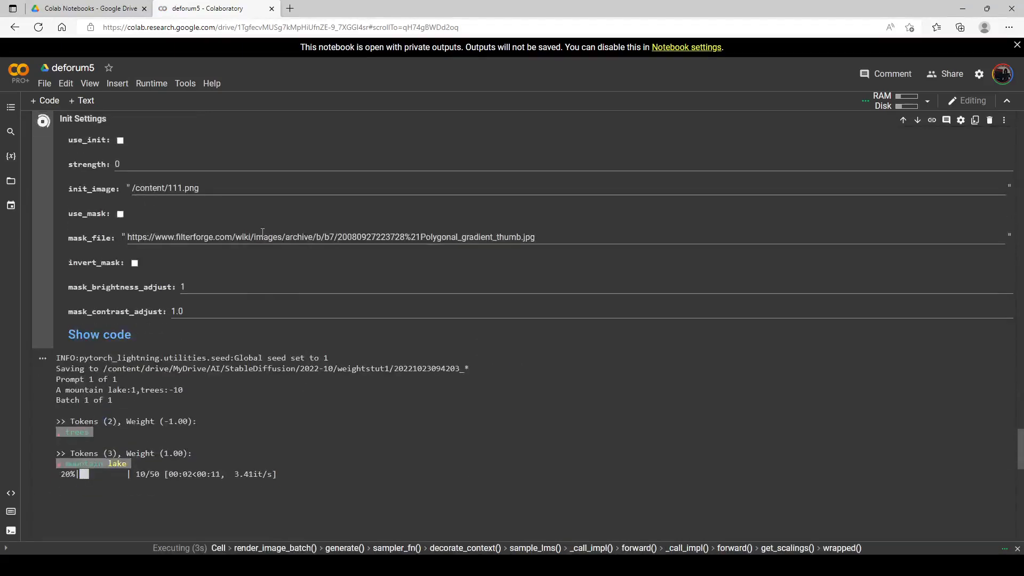
scroll(266, 235, "down", 1)
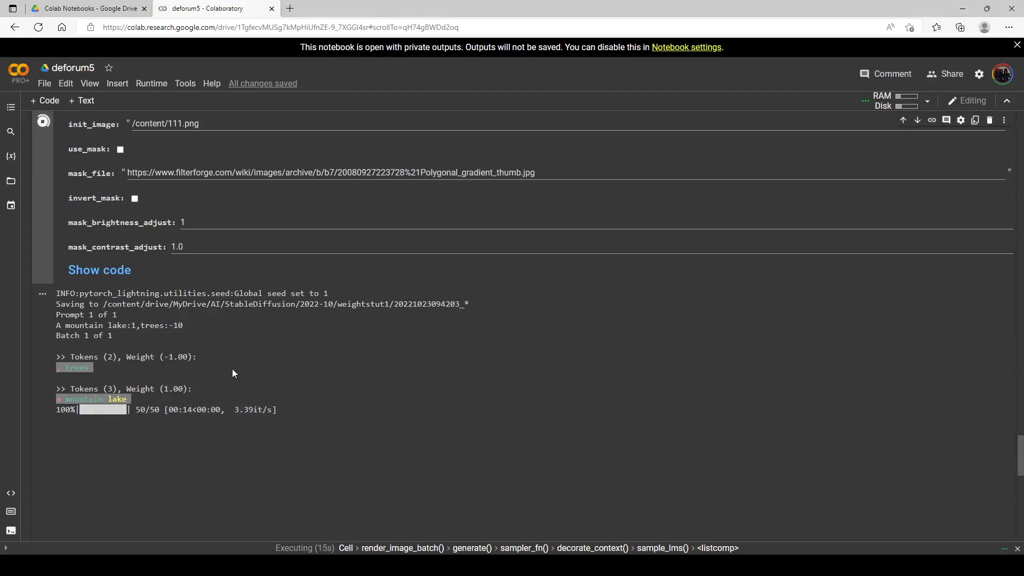
scroll(362, 317, "down", 3)
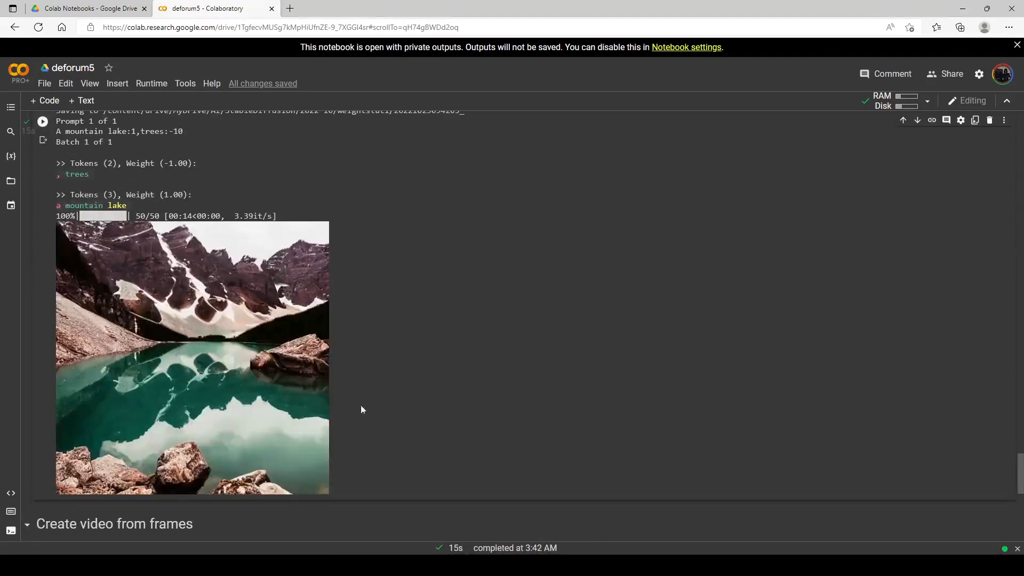
Step: Change the trees weight in the mountain lake prompt to 0 and run the prompts cell
scroll(265, 366, "up", 15)
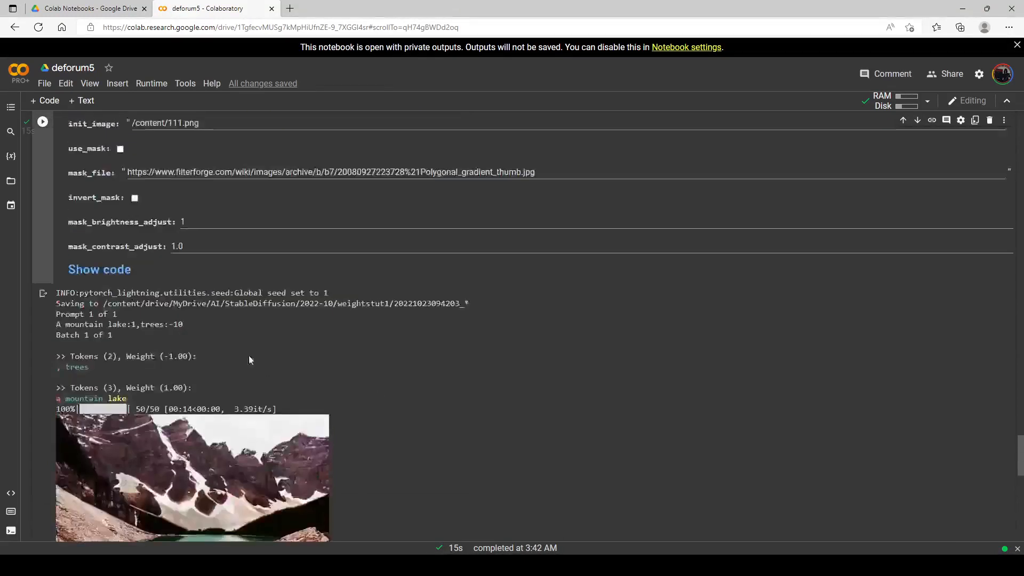
scroll(257, 302, "down", 3)
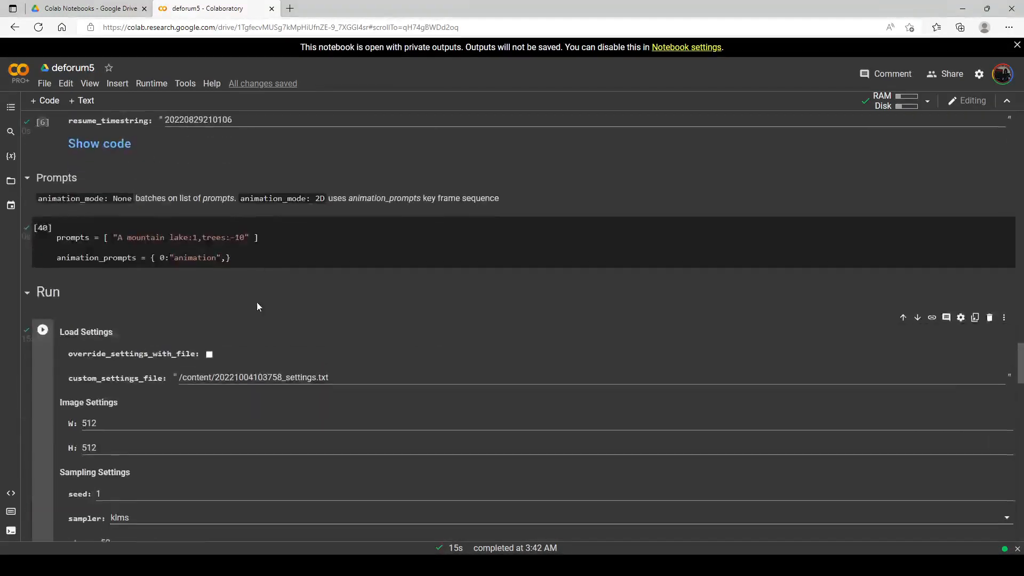
left_click(245, 237)
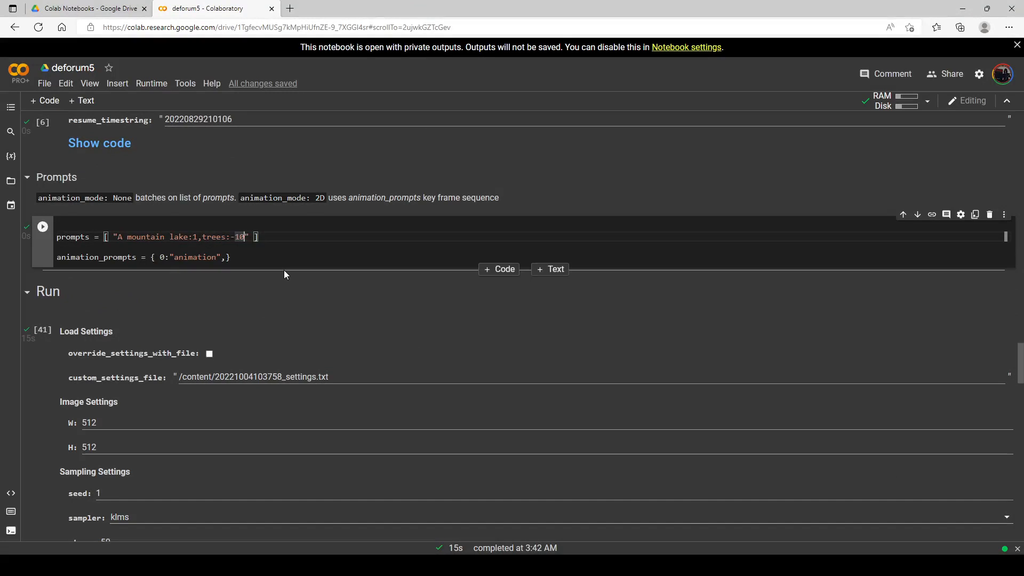
key("BackSpace")
key("BackSpace")
key("BackSpace")
type("0")
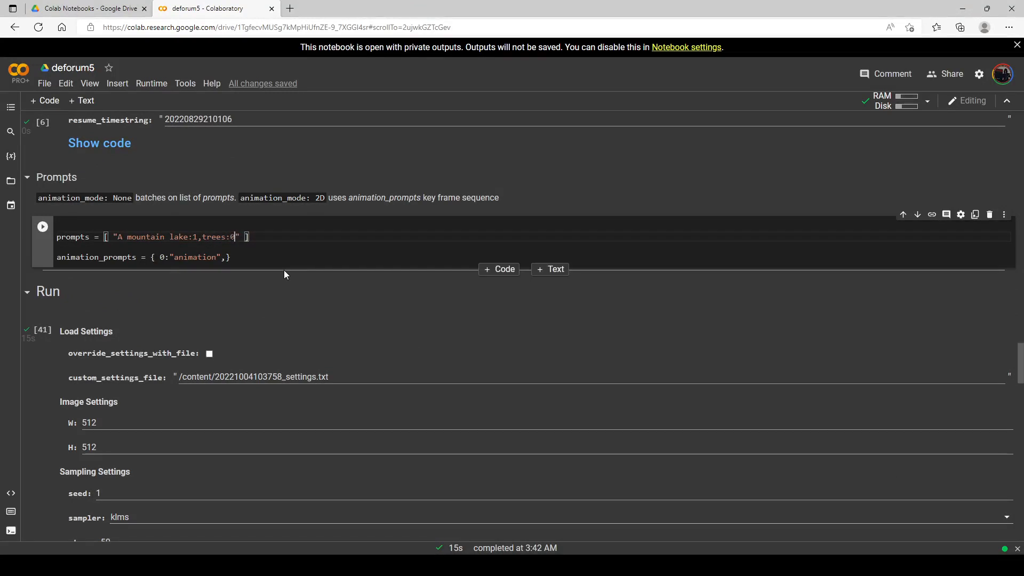
left_click(41, 228)
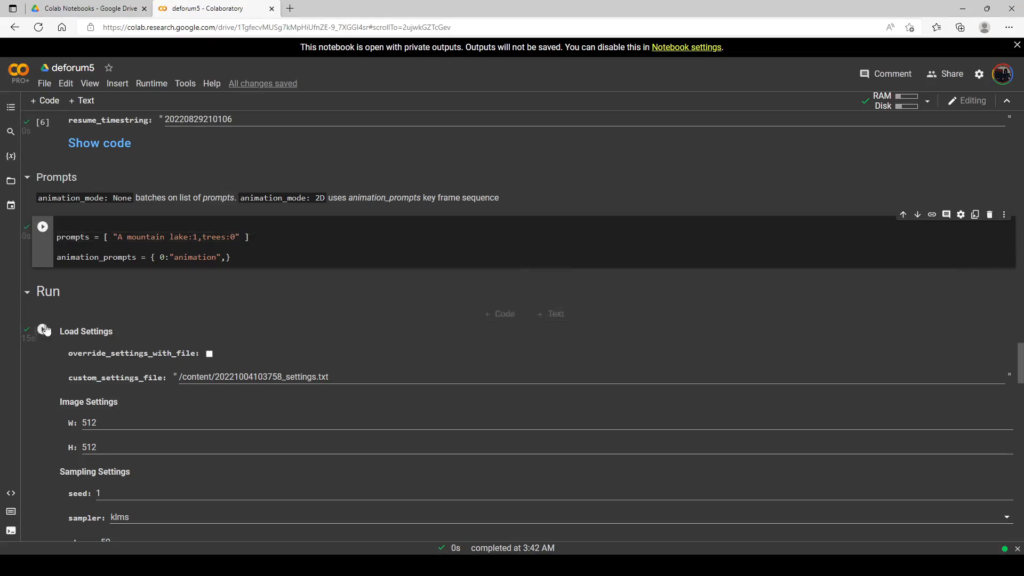
Step: Run the image generation cell with trees weighted 0 and inspect its logged subprompt weights and generated mountain lake image
left_click(42, 330)
left_click(42, 135)
scroll(210, 229, "down", 7)
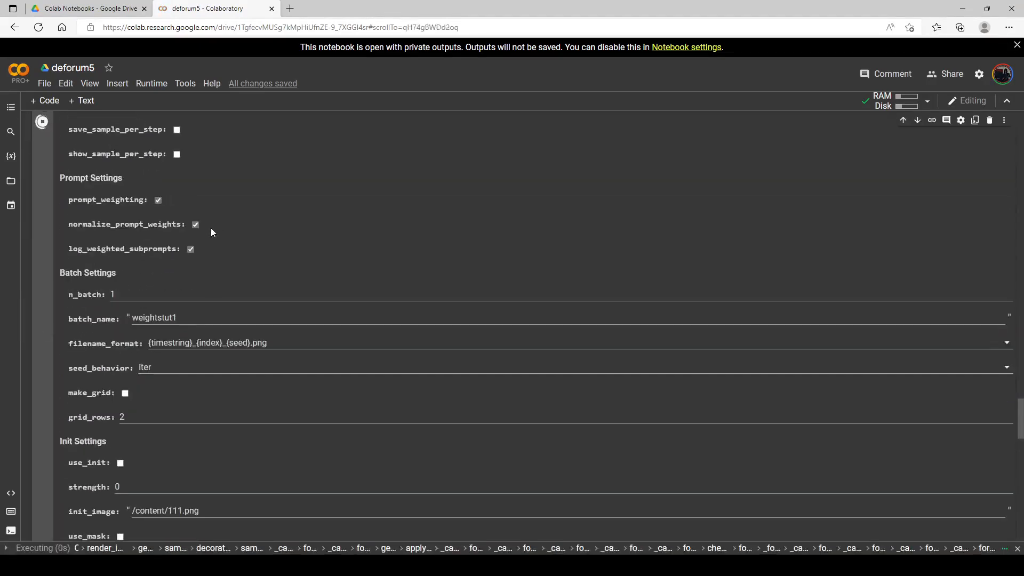
scroll(178, 272, "down", 6)
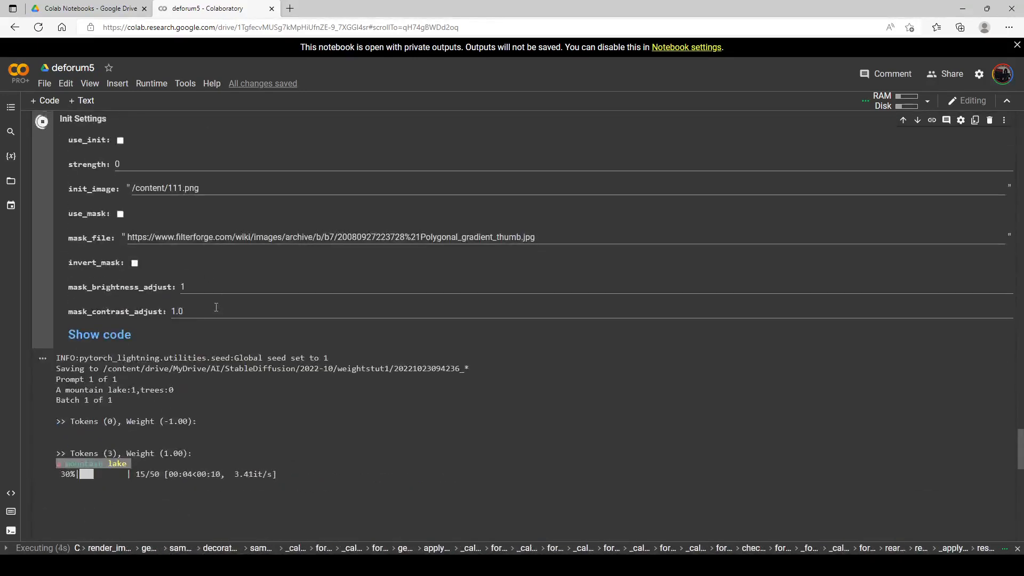
scroll(216, 308, "down", 2)
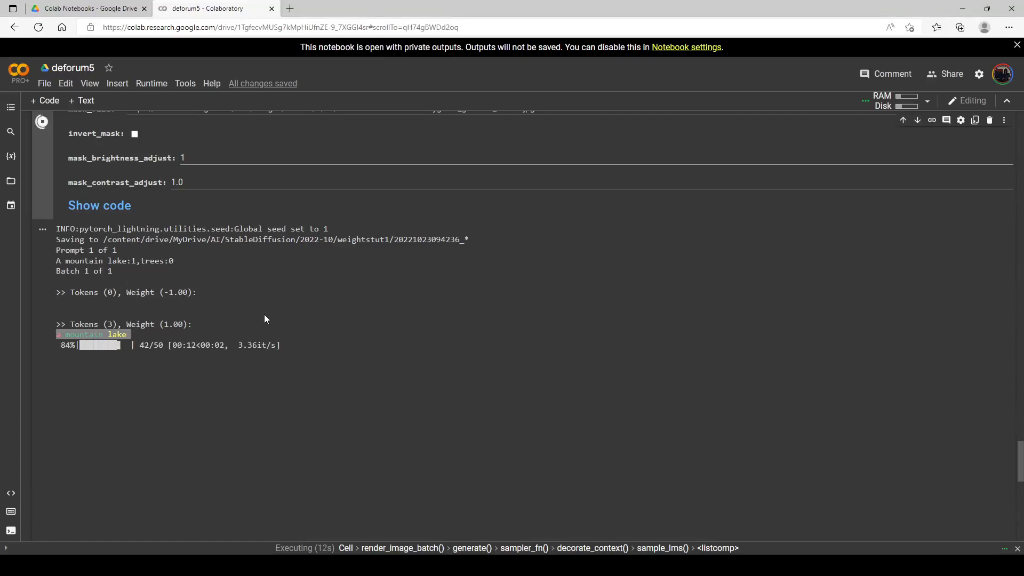
scroll(251, 322, "down", 2)
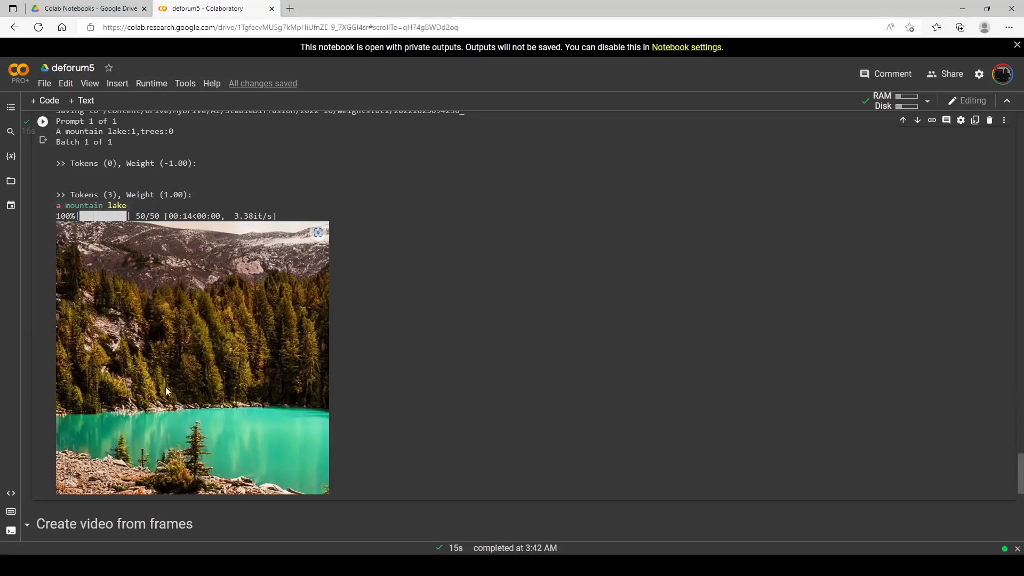
scroll(180, 359, "up", 2)
scroll(187, 340, "down", 2)
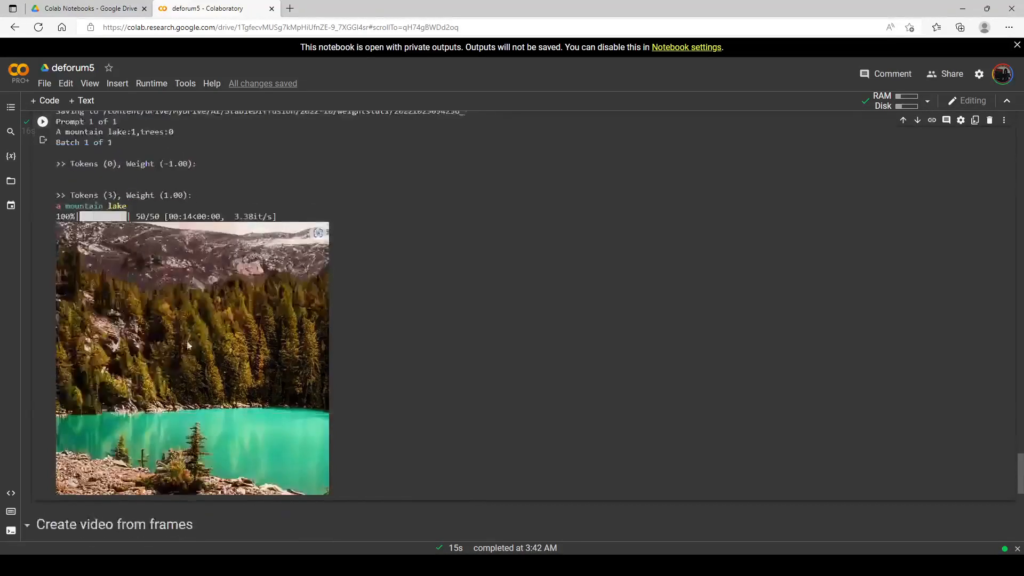
scroll(187, 317, "up", 1)
scroll(200, 321, "up", 2)
scroll(200, 321, "down", 3)
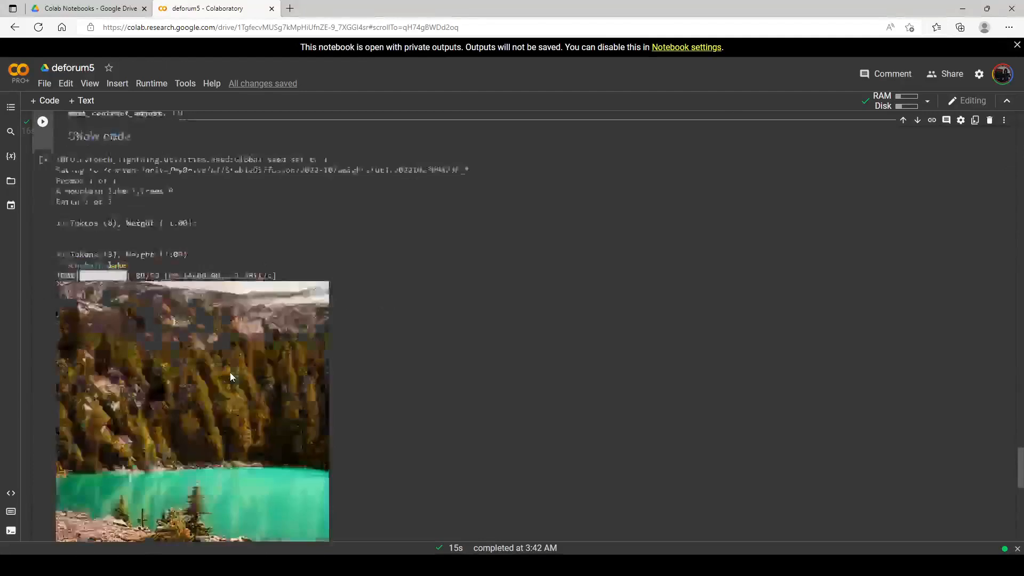
Step: Change the trees weight in the mountain lake prompt to -1 and run the prompts cell
scroll(198, 323, "up", 15)
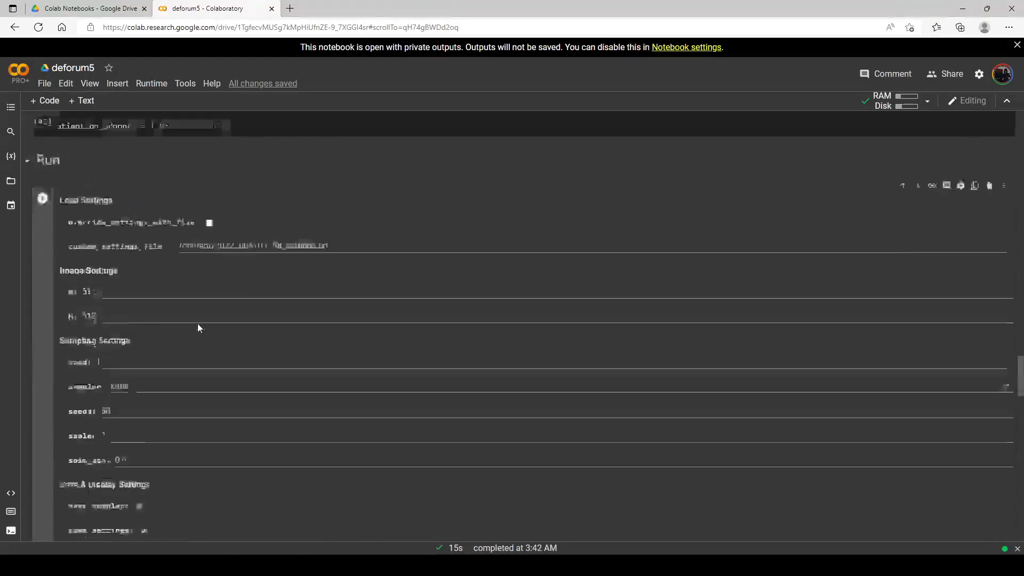
left_click(235, 303)
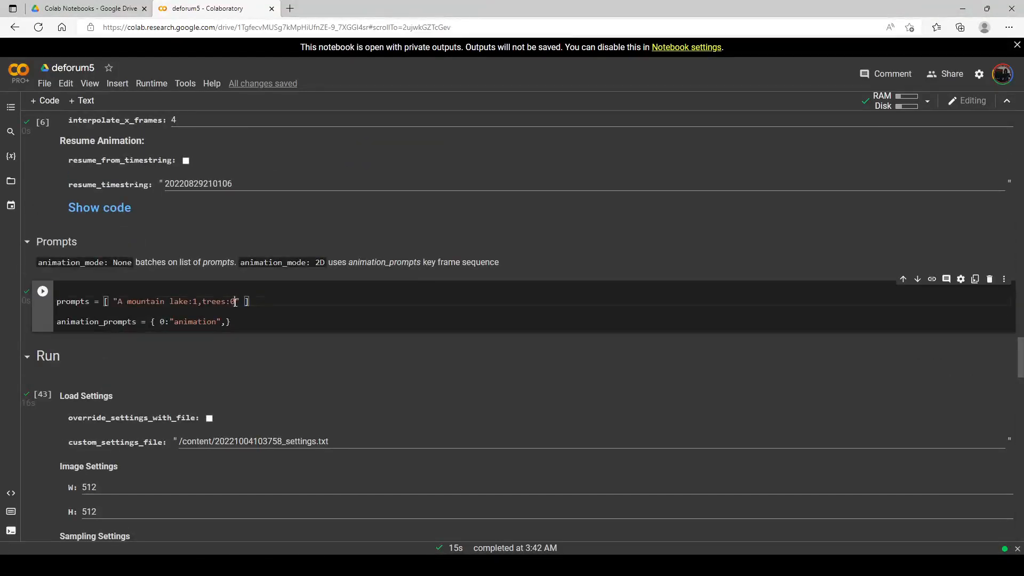
key("BackSpace")
type("-1")
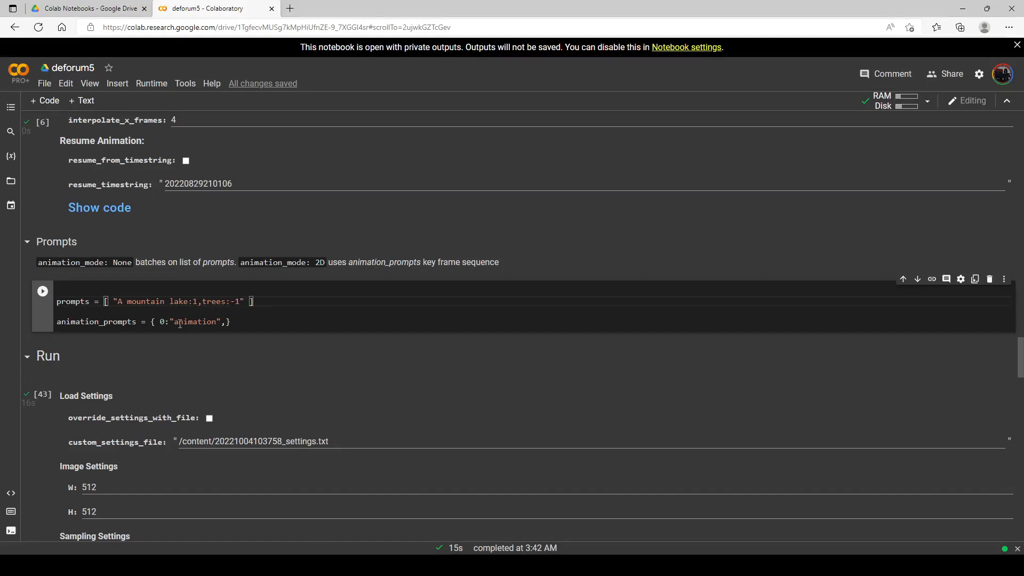
left_click(43, 291)
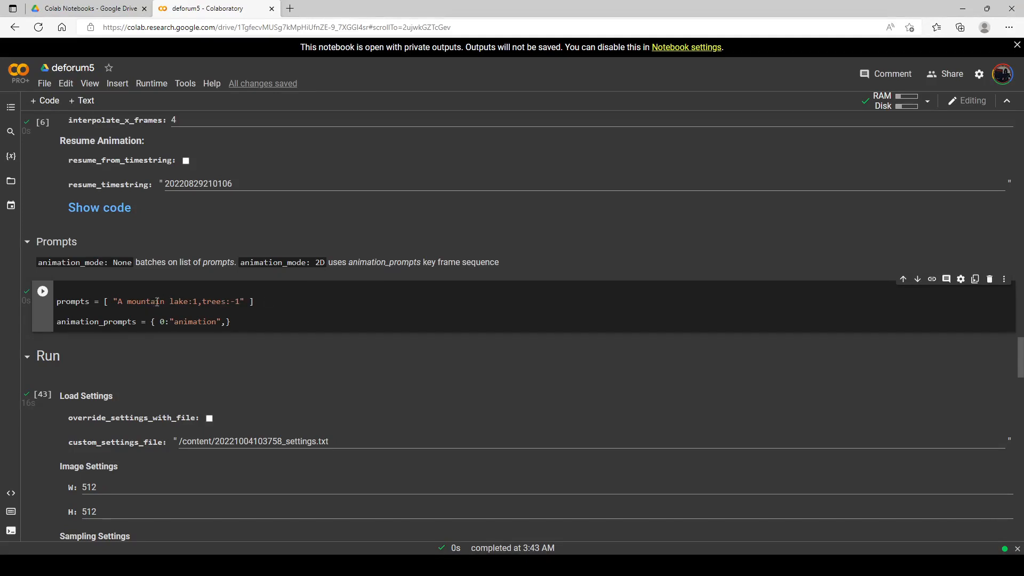
Step: Run the image generation cell with trees weighted -1 and compare the logged weights and the resulting image with the entered prompt
scroll(143, 239, "down", 1)
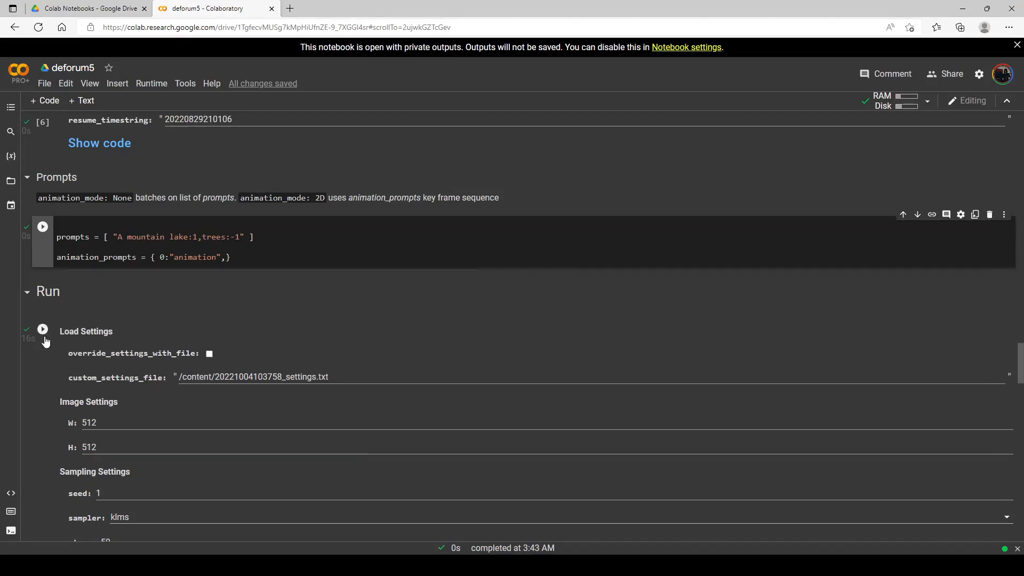
left_click(71, 357)
scroll(71, 163, "down", 3)
left_click(43, 135)
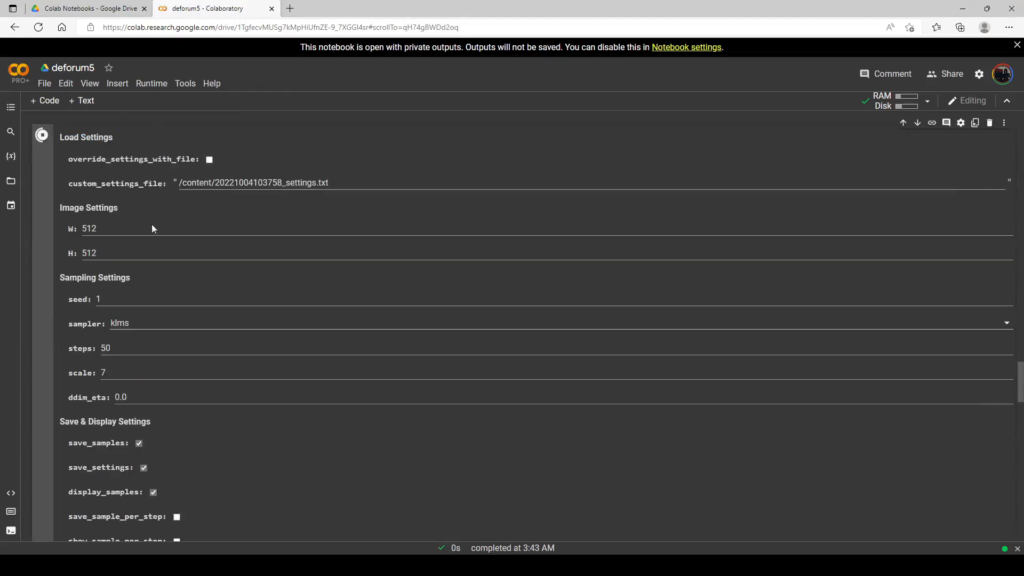
scroll(152, 224, "up", 3)
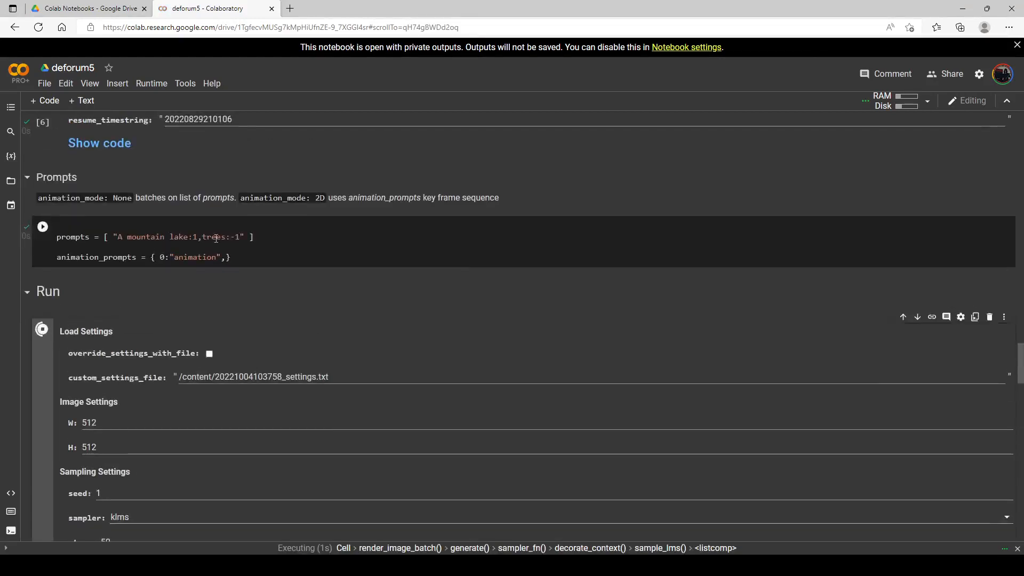
scroll(154, 260, "down", 12)
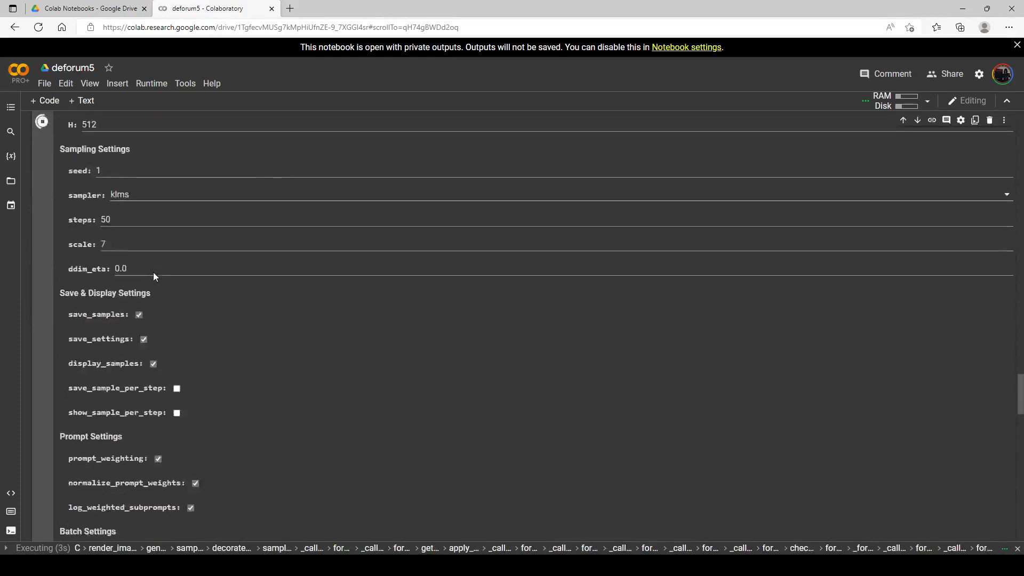
scroll(146, 312, "down", 3)
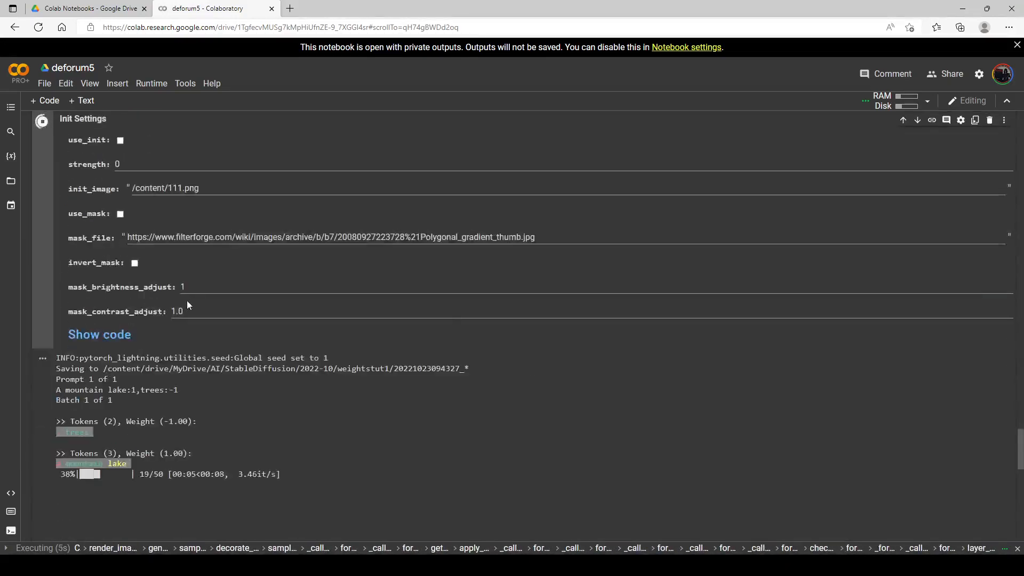
scroll(186, 300, "down", 1)
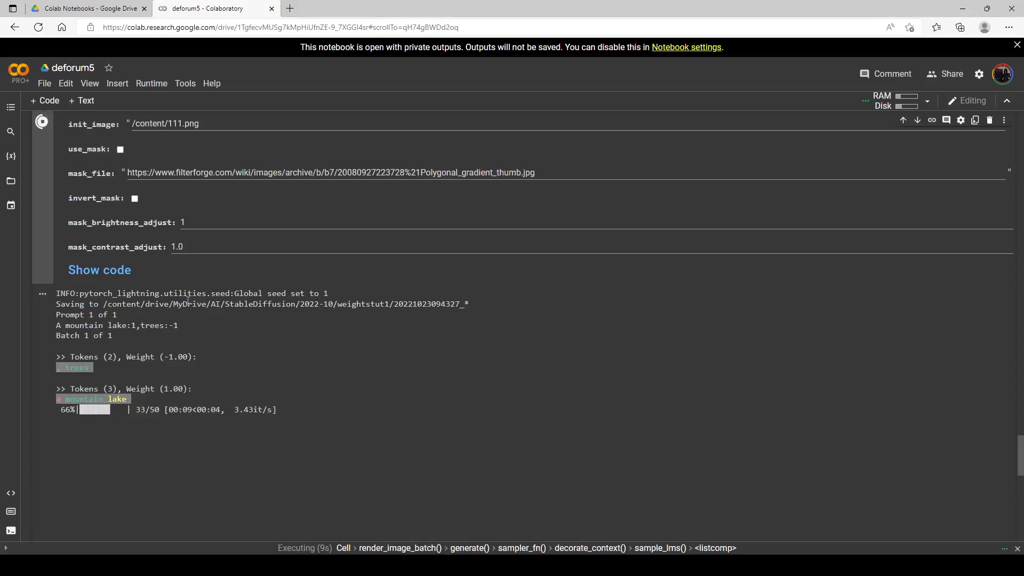
scroll(187, 301, "down", 1)
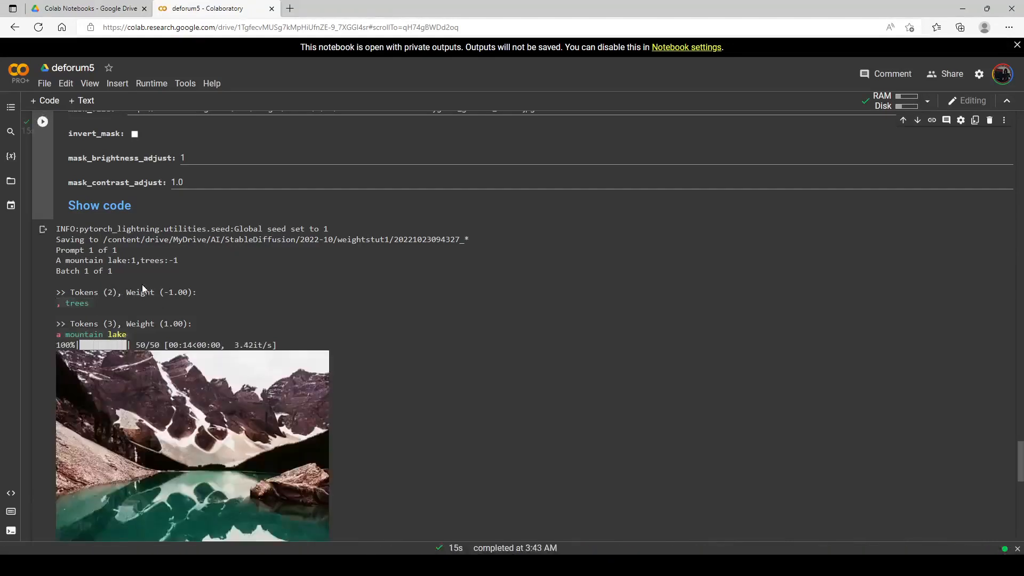
scroll(163, 285, "down", 3)
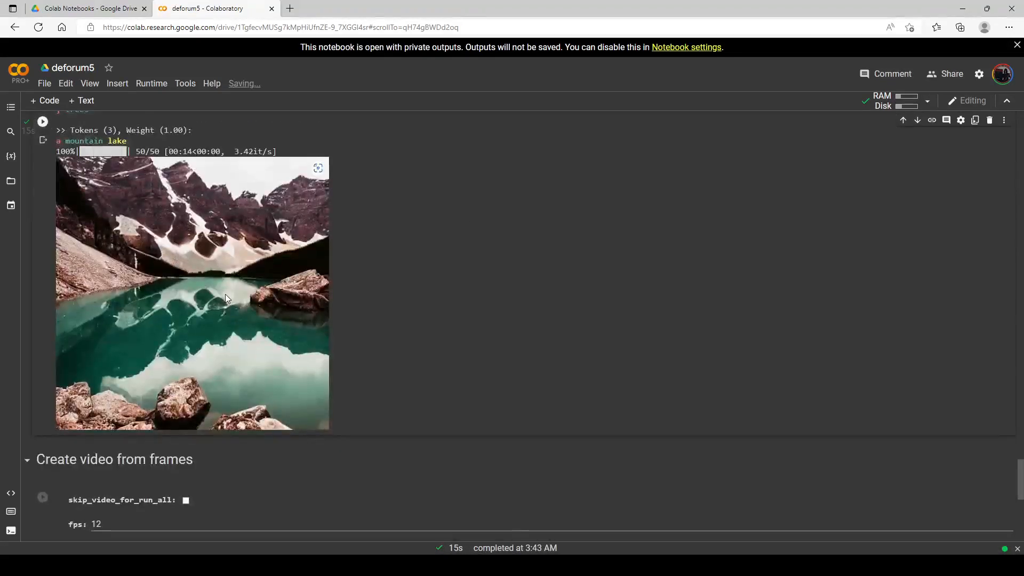
scroll(225, 293, "up", 6)
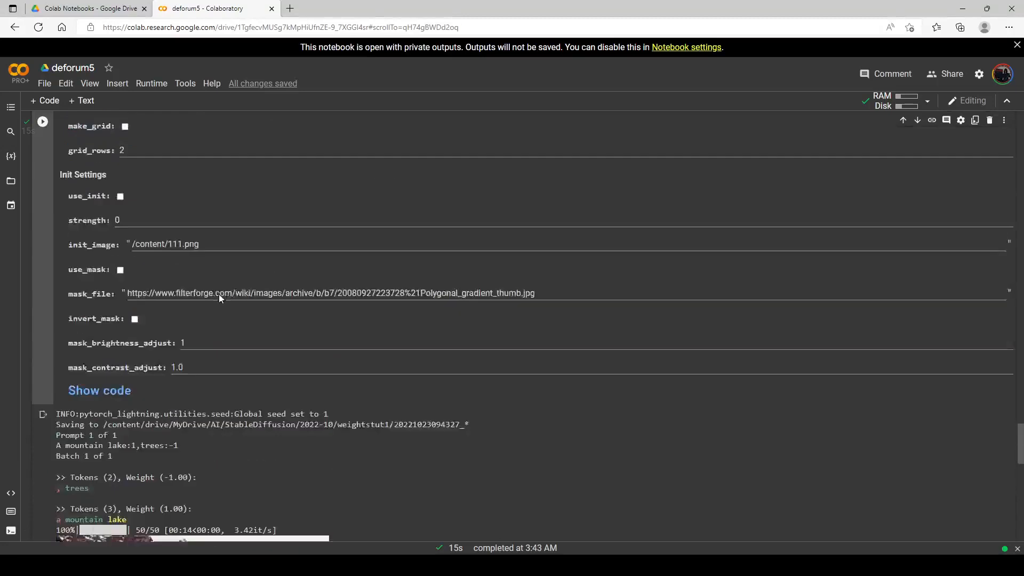
scroll(184, 315, "down", 4)
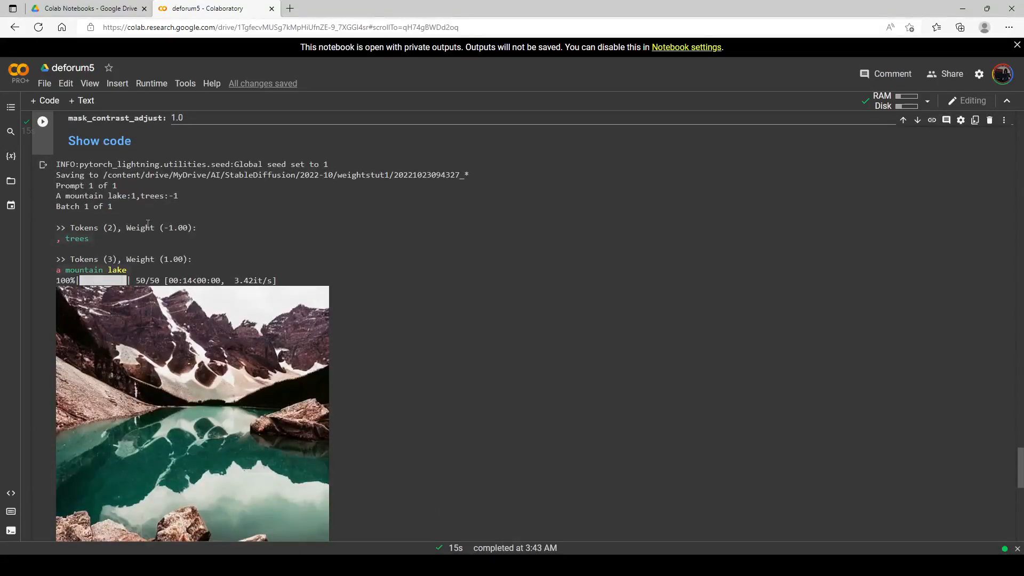
Step: Set the trees weight back to 0 in the mountain lake prompt and rerun the prompts cell
scroll(194, 190, "up", 20)
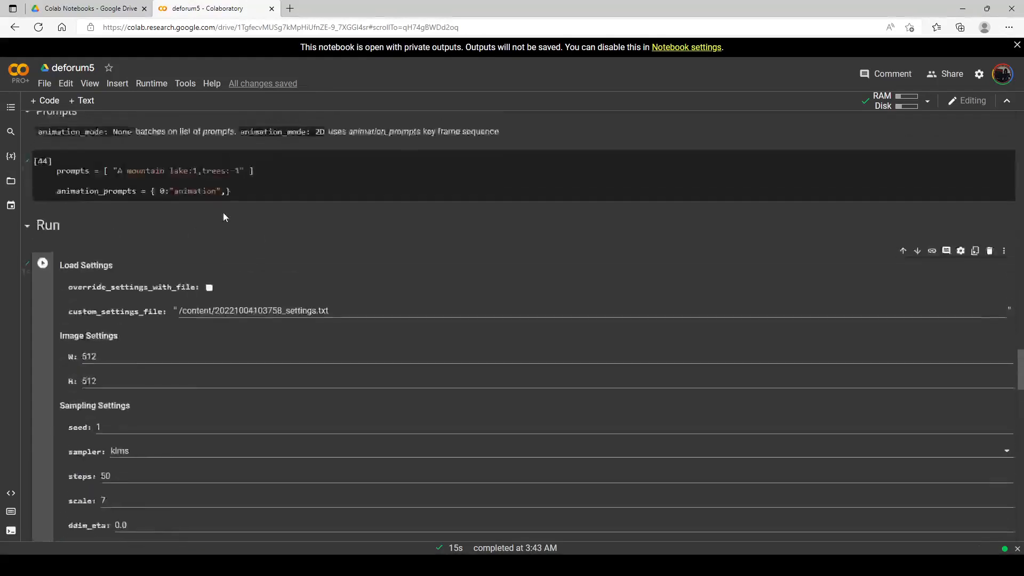
left_click(240, 174)
key("BackSpace")
key("BackSpace")
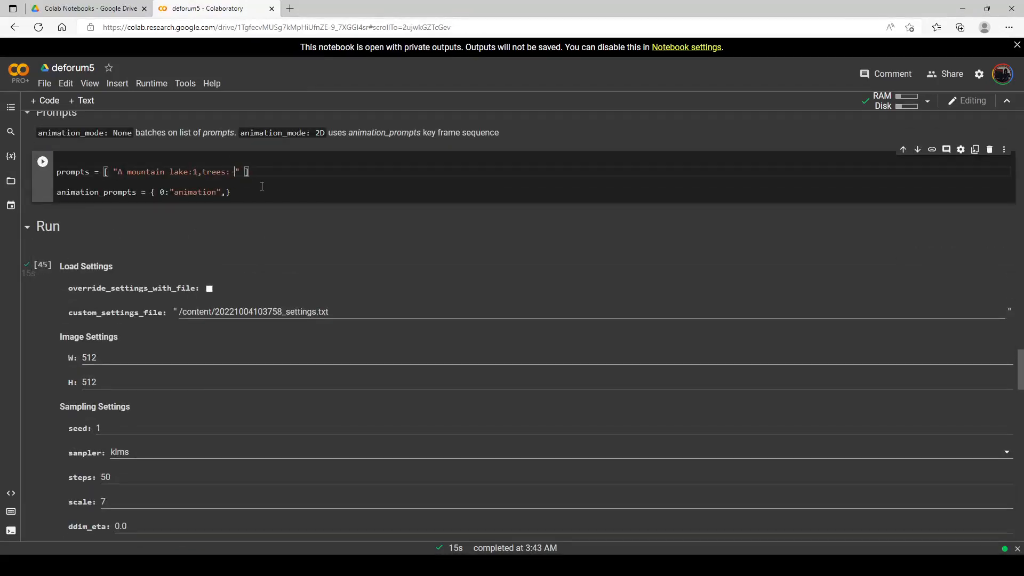
type("0")
key("shift+Return")
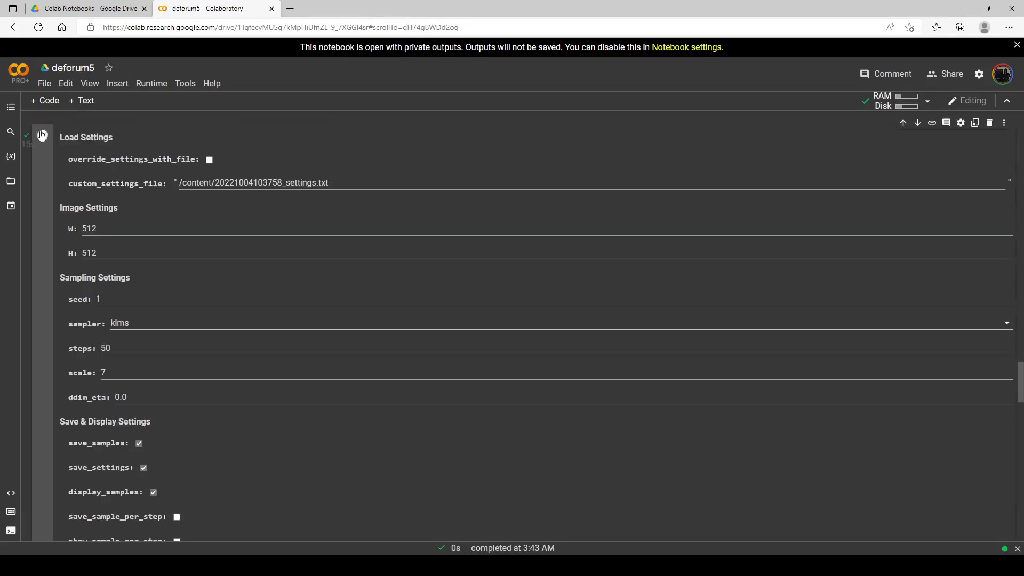
Step: Generate the image again for "A mountain lake:1,trees:0" and review its log and picture against the prompt
left_click(43, 136)
scroll(171, 203, "down", 4)
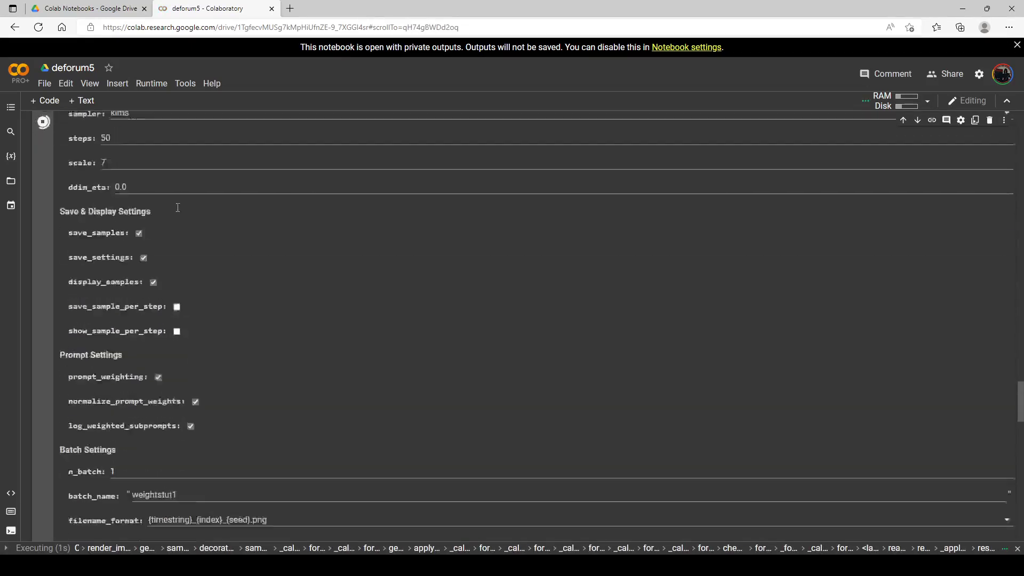
scroll(178, 208, "up", 10)
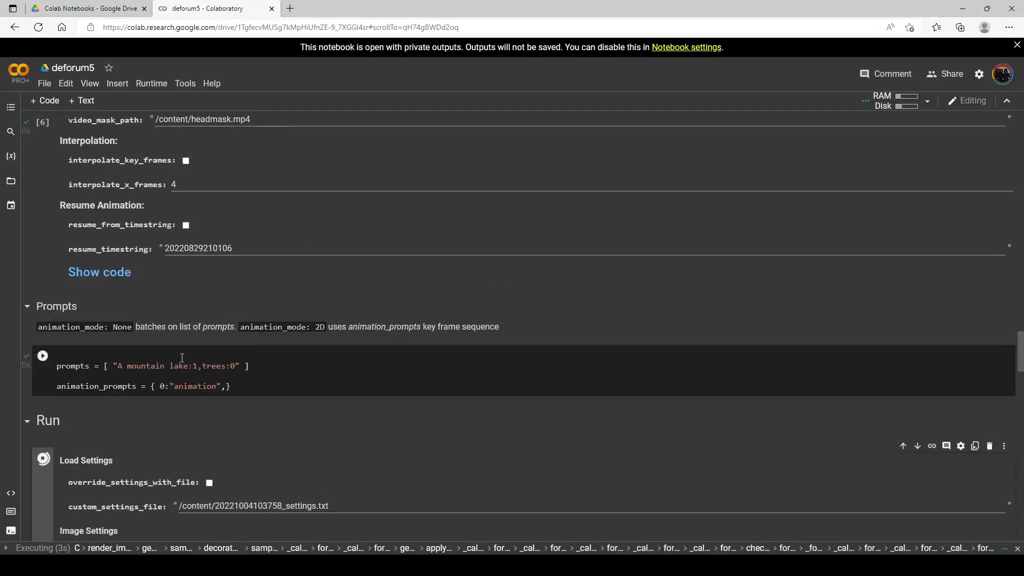
scroll(181, 357, "down", 15)
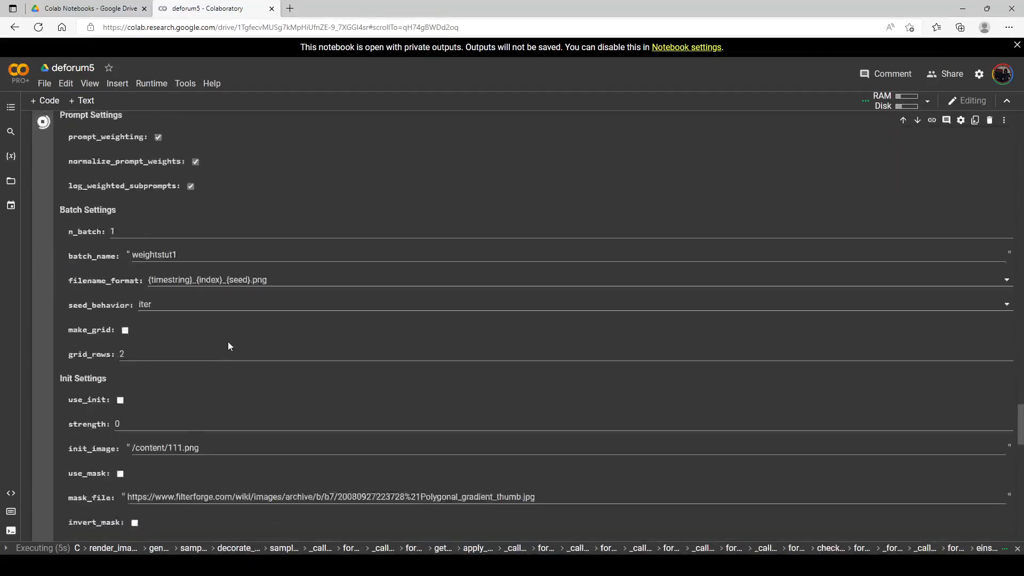
scroll(228, 342, "down", 7)
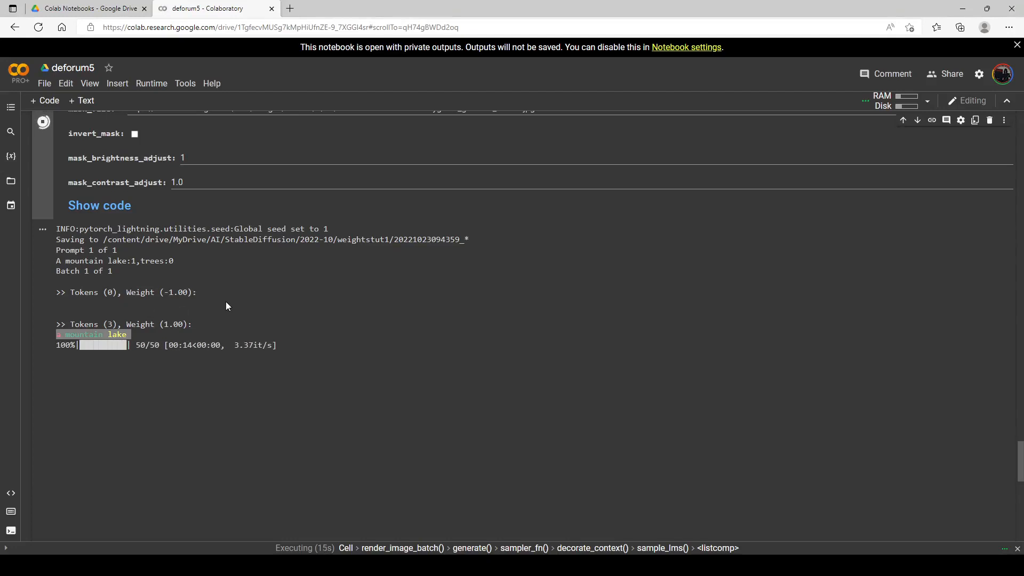
scroll(254, 352, "down", 2)
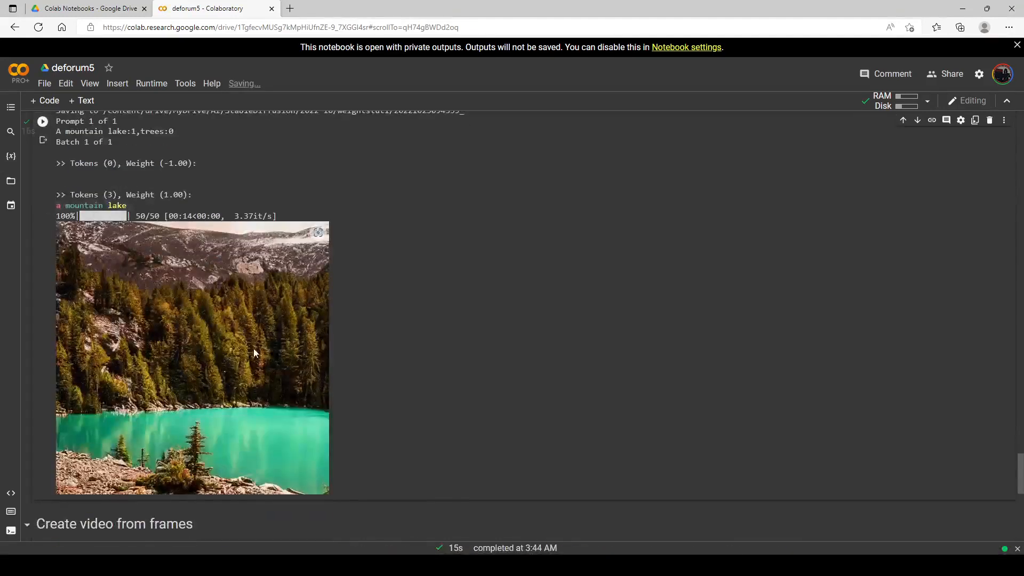
scroll(242, 255, "up", 15)
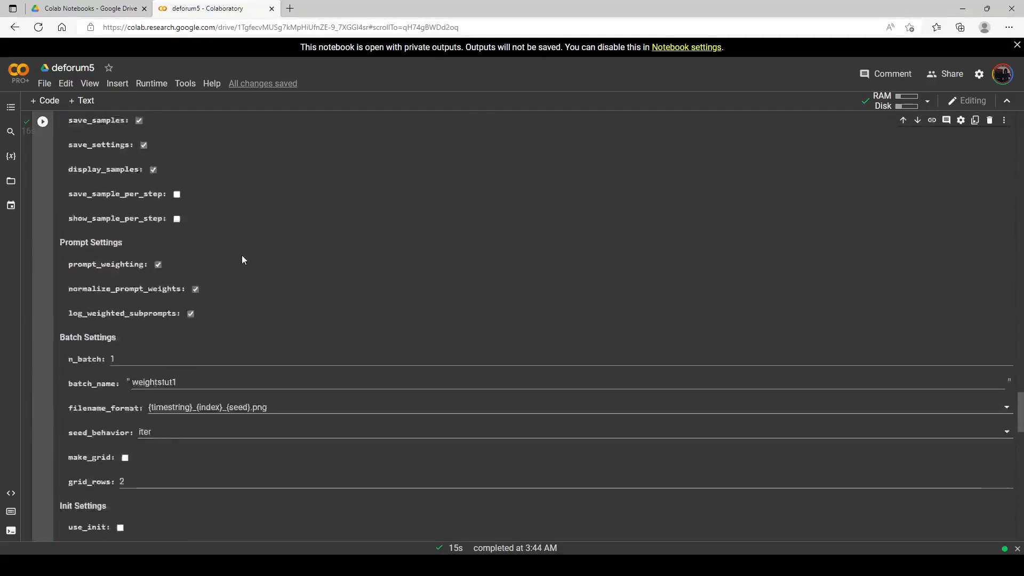
scroll(242, 264, "up", 4)
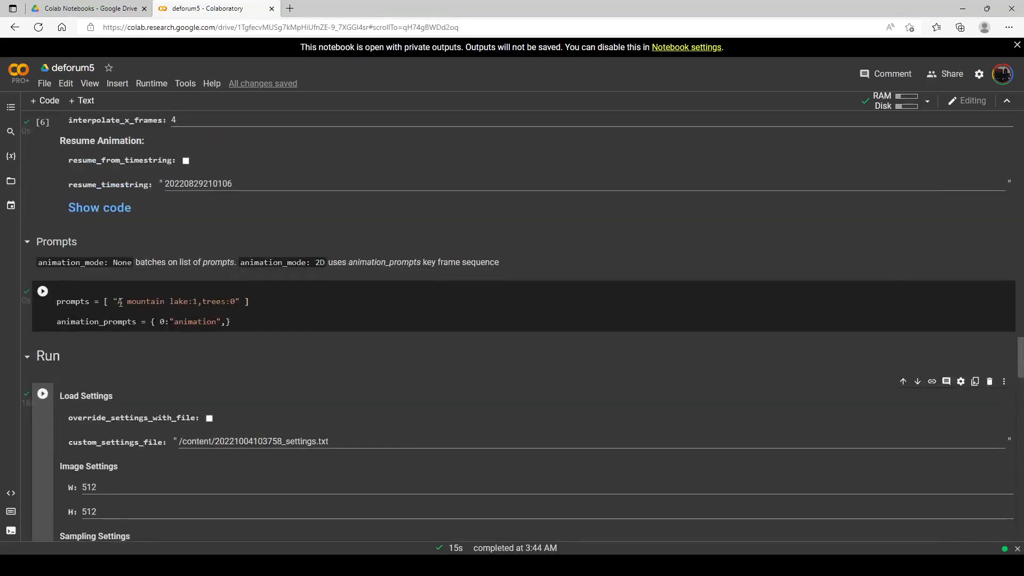
Step: Replace the mountain lake prompt with "A cottage by a lake:1,by thomas kinkade:1,by Sonia Delaunay:0,by Hugh Ferriss:0" and run the prompts cell
left_click_drag(118, 302, 234, 303)
key("BackSpace")
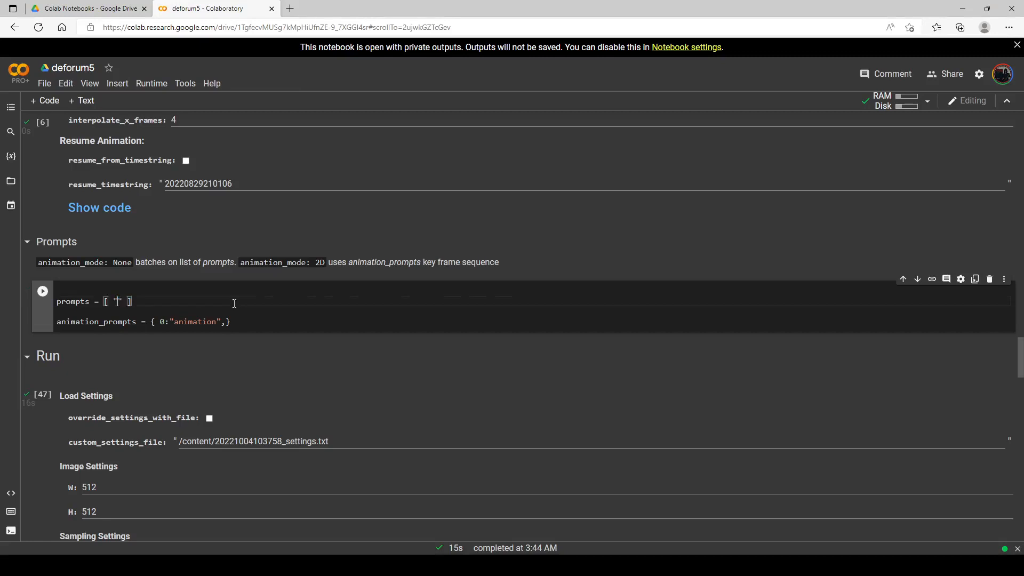
type("A cottage by a lake:1,by thomas kinkade:1,by Sonia Delaunay:0,by Hugh Ferriss:0")
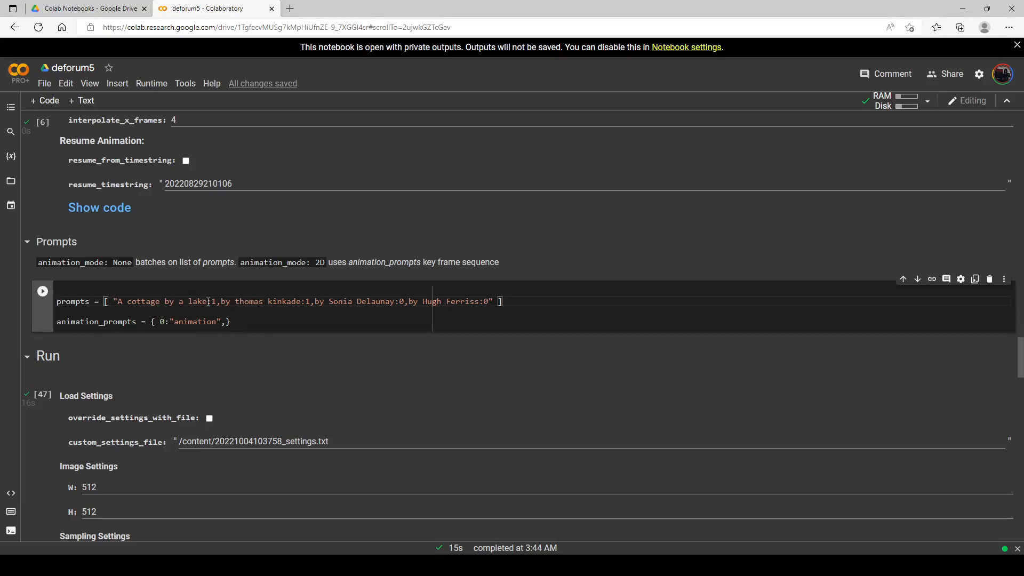
key("ctrl+Return")
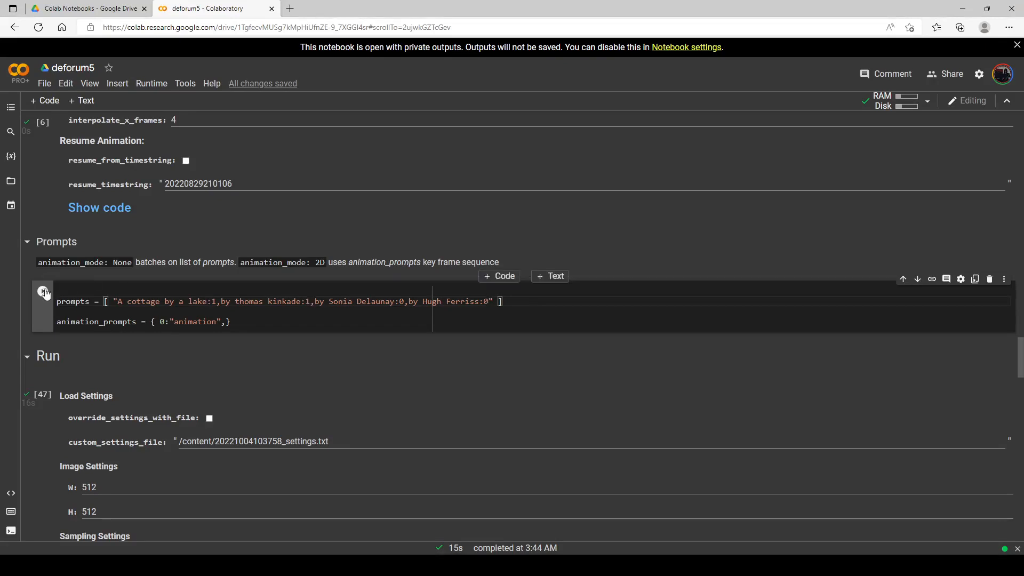
Step: Run the image generation cell with only Thomas Kinkade weighted 1 among the artists and review the logged weights and picture
scroll(110, 306, "down", 2)
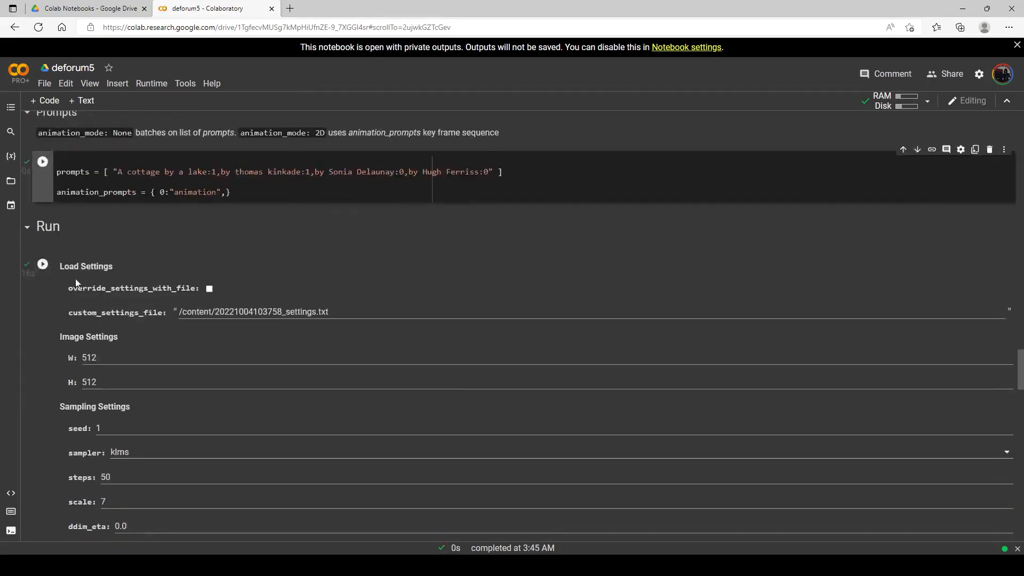
left_click(42, 266)
scroll(54, 220, "down", 2)
left_click(42, 135)
scroll(155, 282, "down", 10)
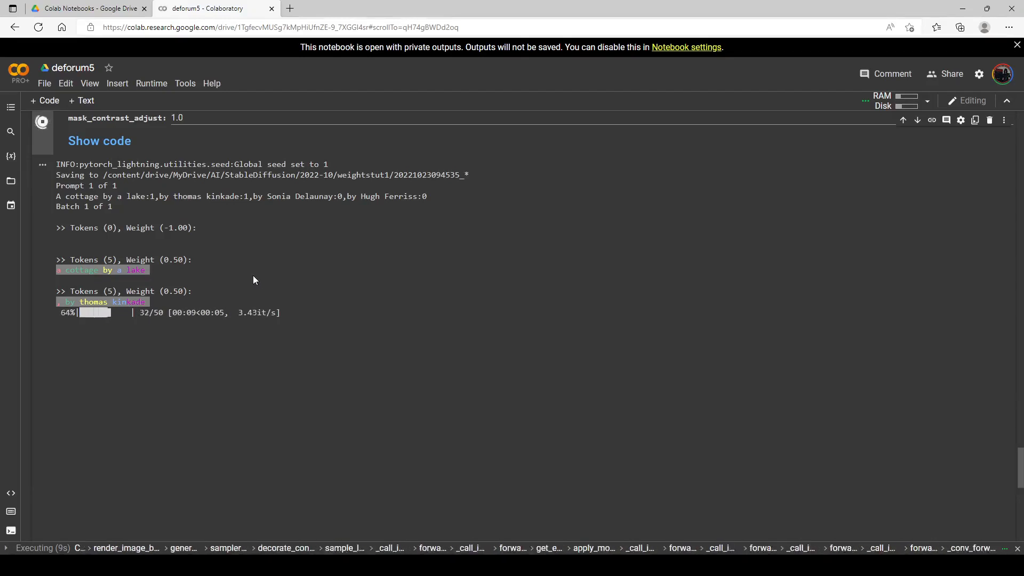
scroll(335, 259, "down", 3)
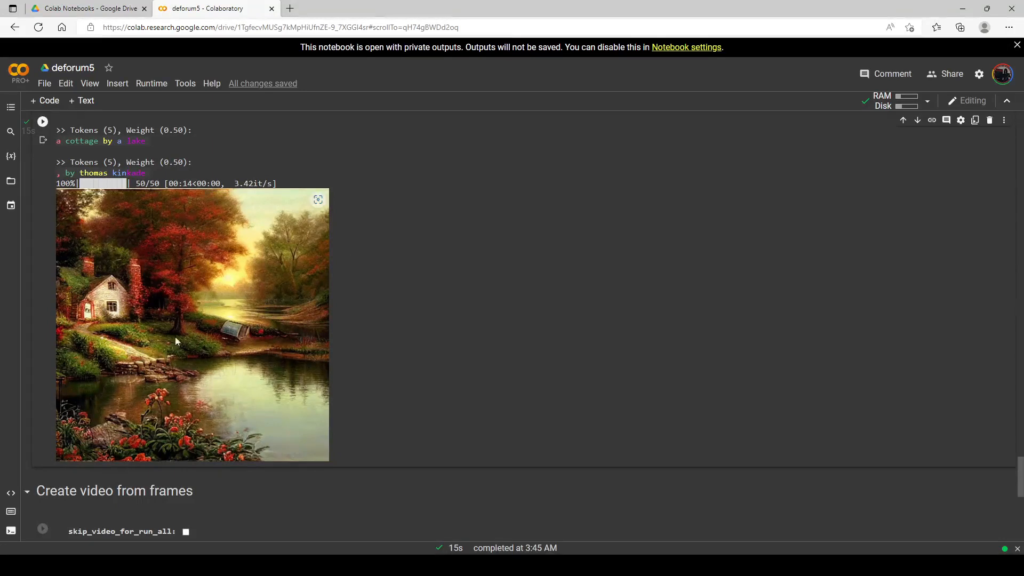
Step: Set the Thomas Kinkade weight to 0 and the Sonia Delaunay weight to 1, and rerun the prompts cell
scroll(414, 260, "up", 20)
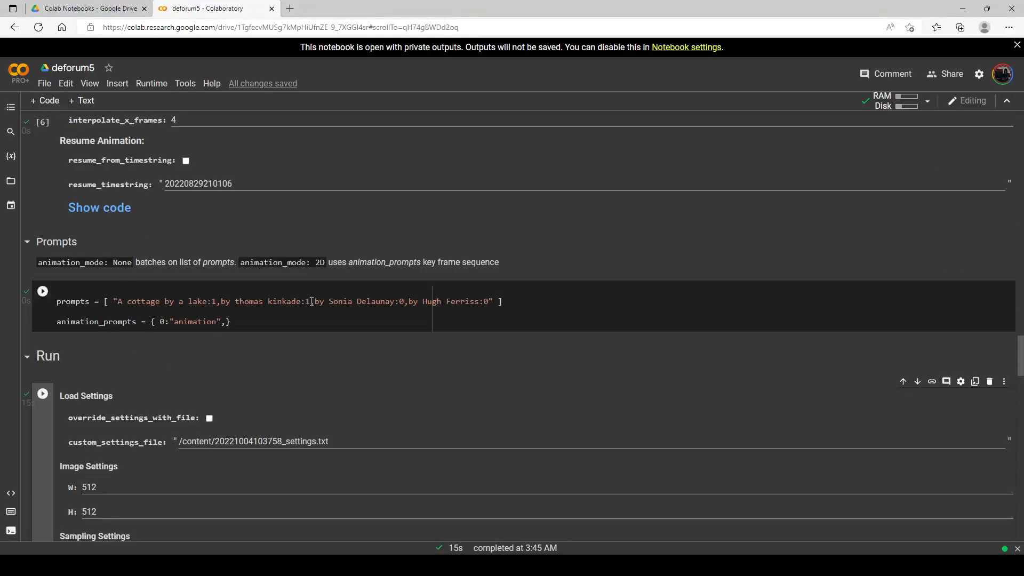
left_click(312, 302)
type("0")
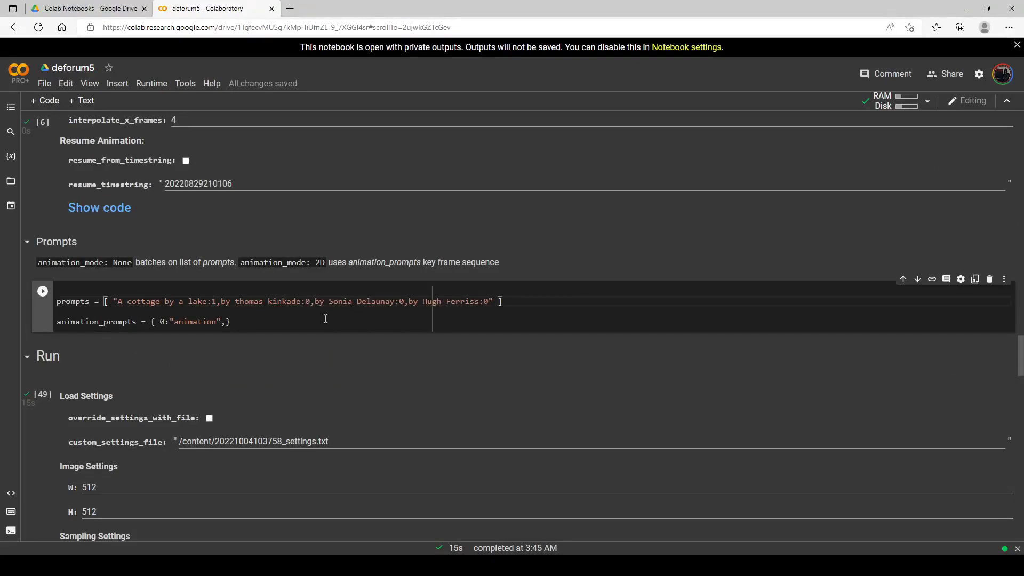
left_click(406, 302)
key("BackSpace")
type("1")
key("ctrl+Return")
Step: Generate the cottage image in Sonia Delaunay's style and examine its logged subprompt weights and picture
scroll(144, 246, "down", 1)
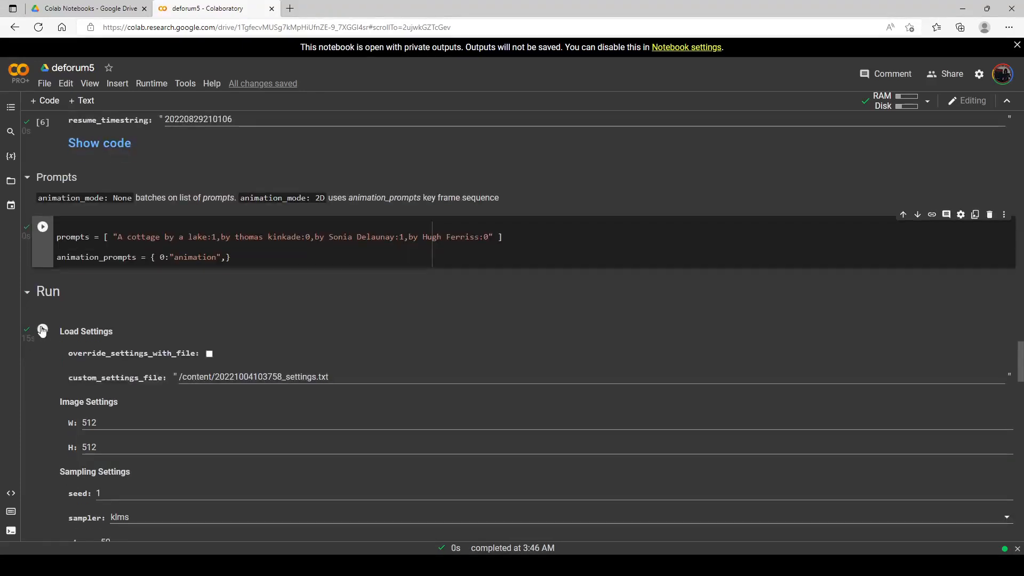
scroll(44, 180, "down", 3)
left_click(44, 137)
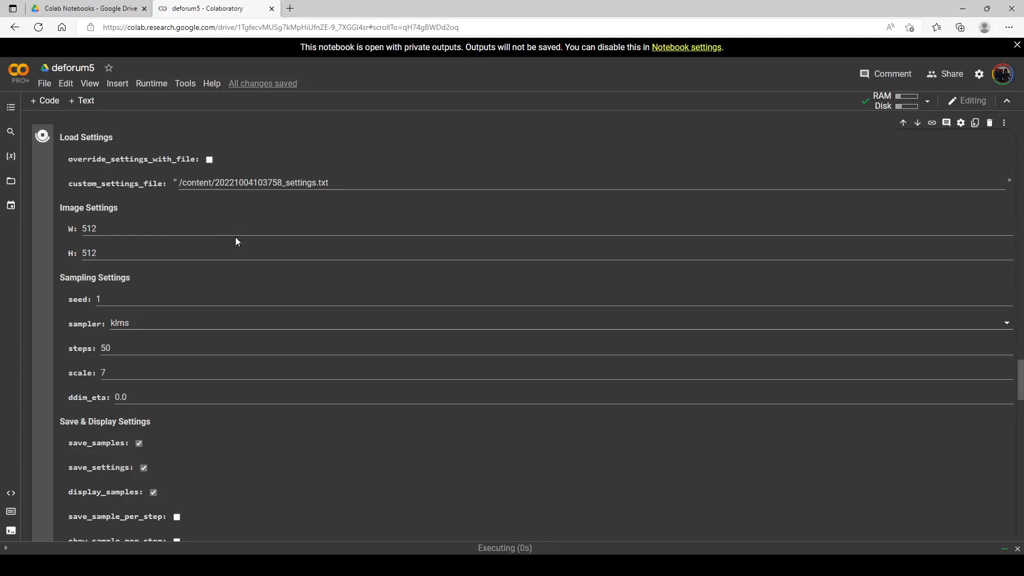
scroll(277, 234, "down", 2)
scroll(291, 232, "down", 5)
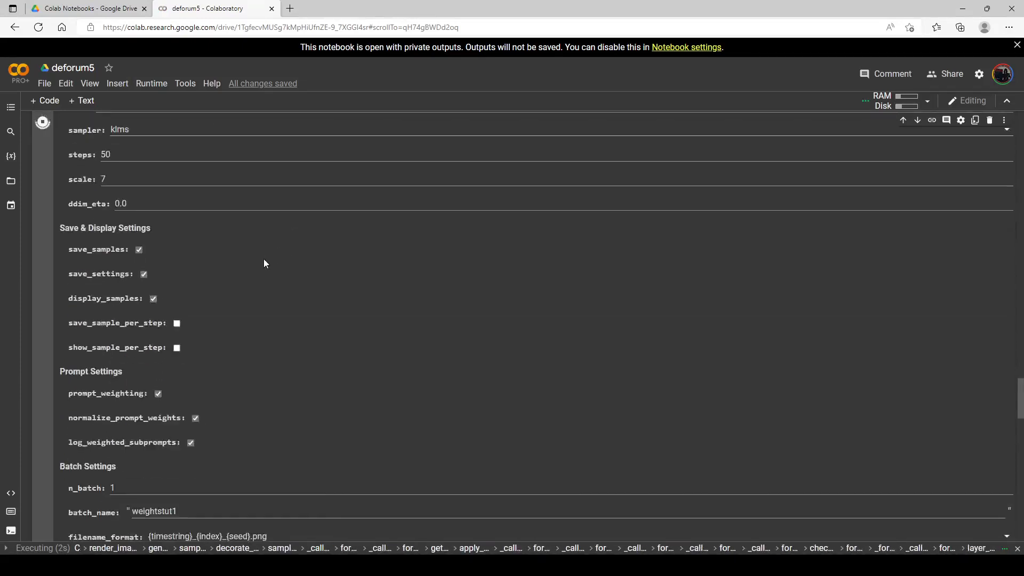
scroll(274, 260, "down", 4)
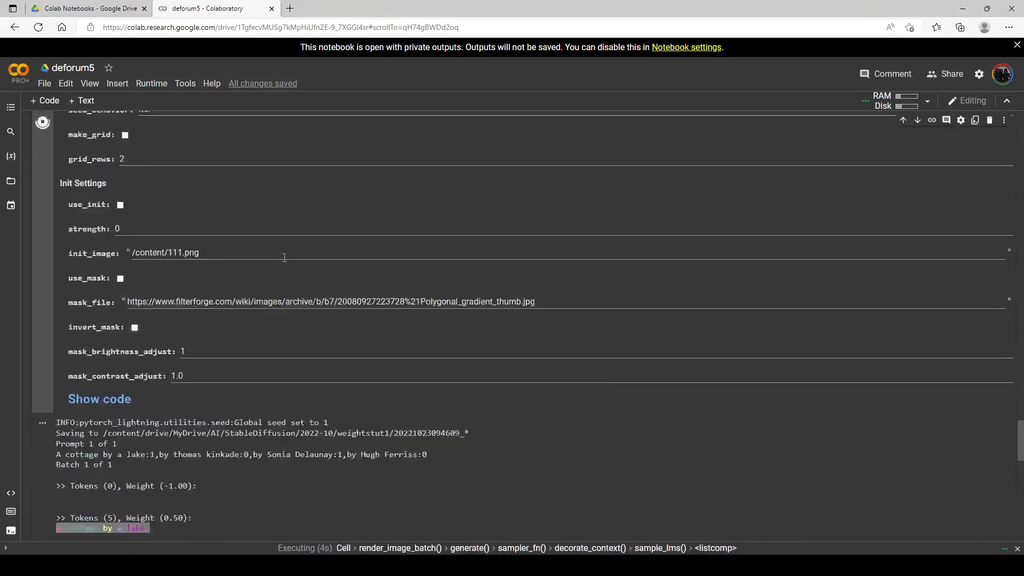
scroll(284, 258, "down", 2)
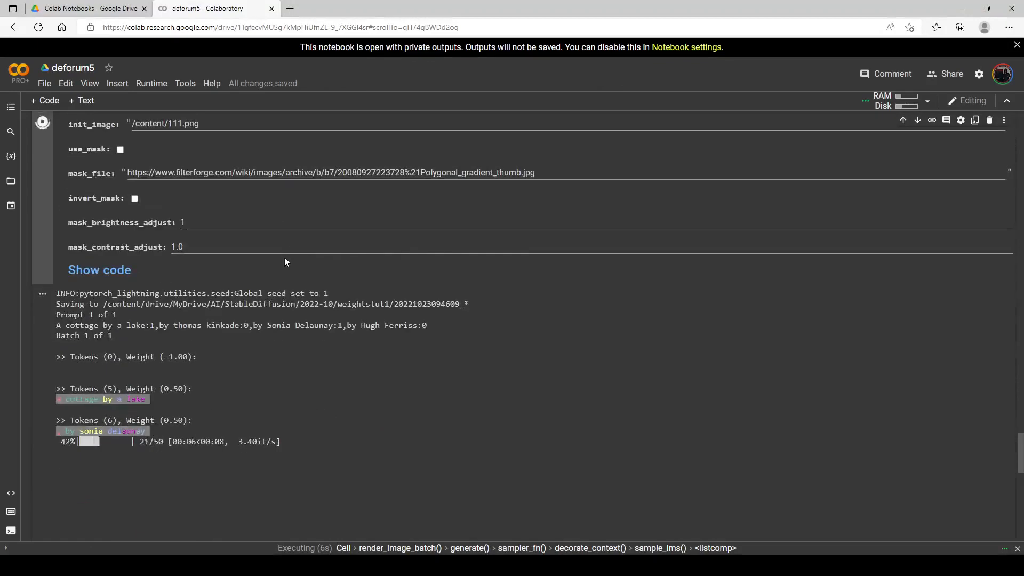
scroll(290, 332, "down", 1)
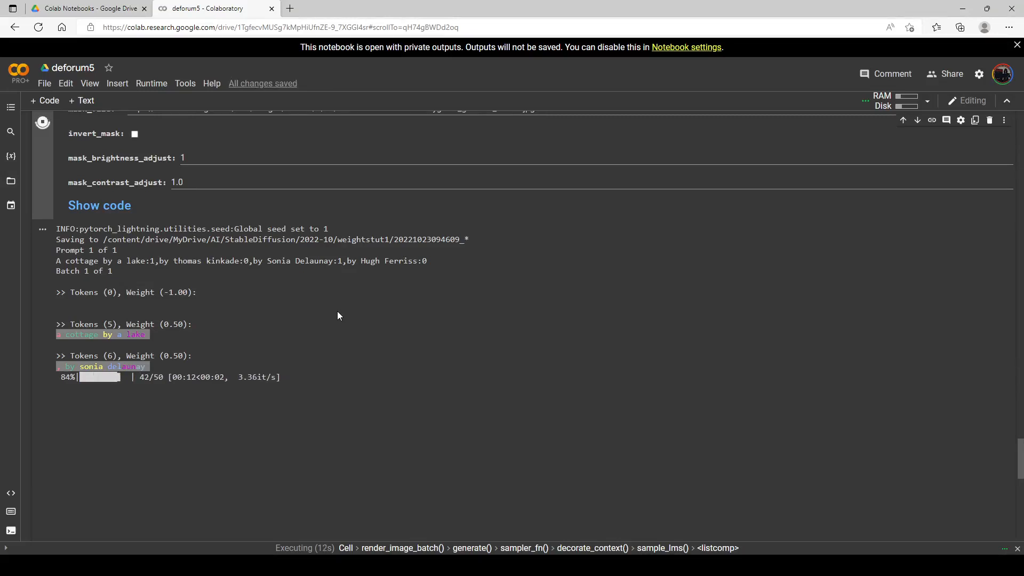
scroll(332, 285, "down", 3)
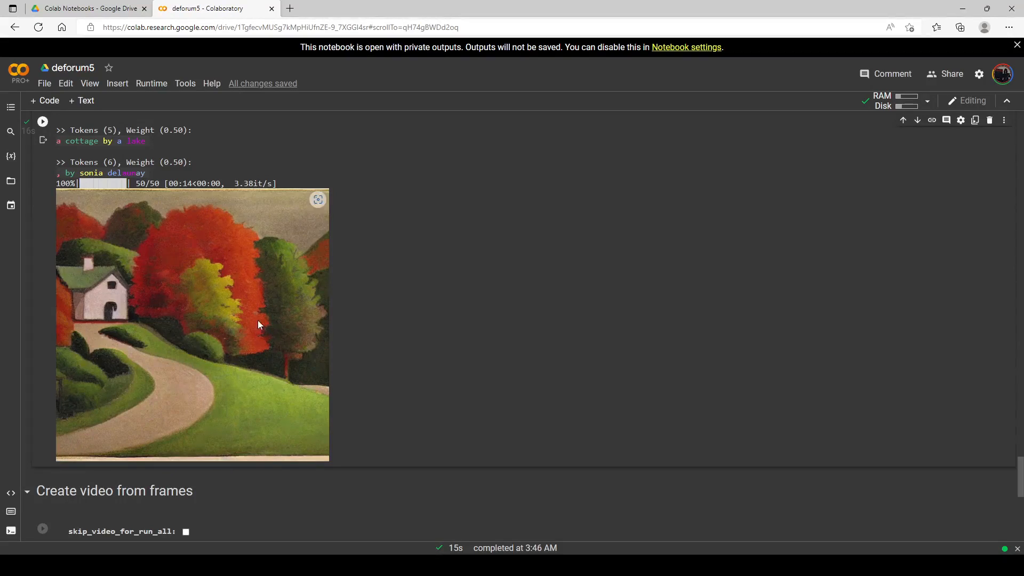
Step: Set the Sonia Delaunay weight to 0 and the Hugh Ferriss weight to 1, and rerun the prompts cell
scroll(258, 320, "up", 20)
scroll(298, 240, "up", 3)
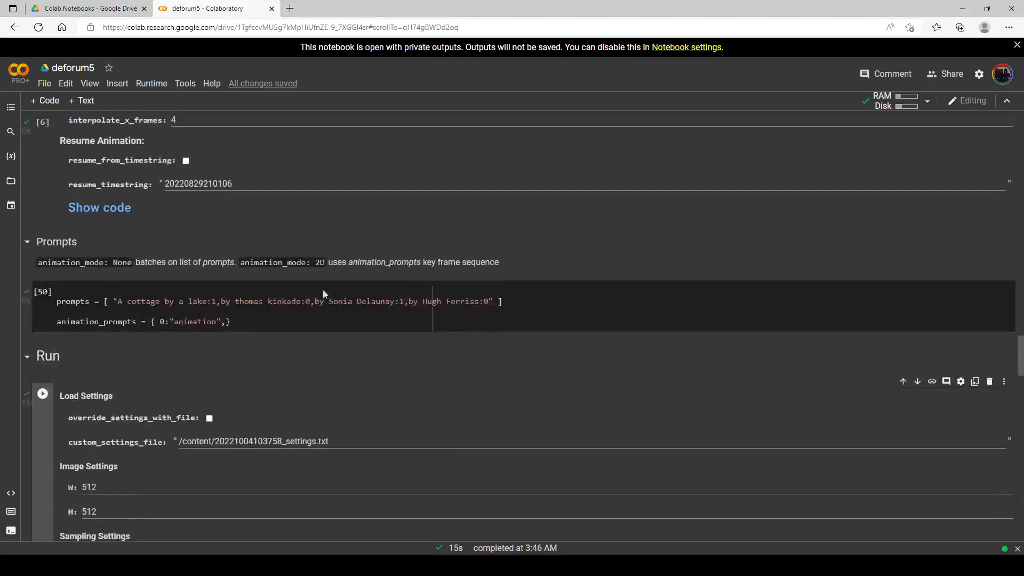
left_click(405, 300)
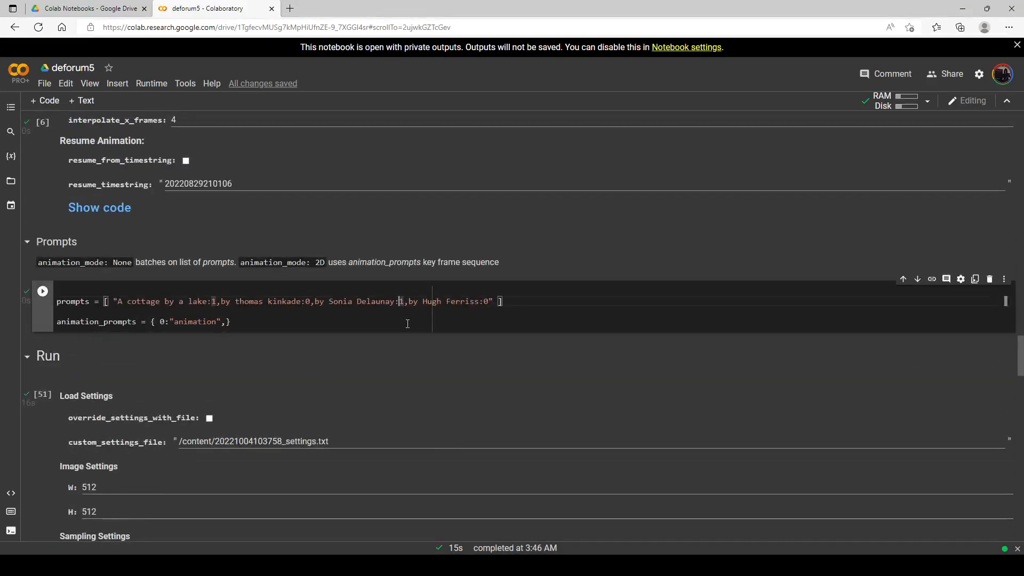
key("BackSpace")
type("0")
left_click(488, 302)
key("BackSpace")
type("1")
left_click(43, 291)
Step: Generate the cottage image in Hugh Ferriss's style and review the log and picture against the prompt
scroll(91, 292, "down", 1)
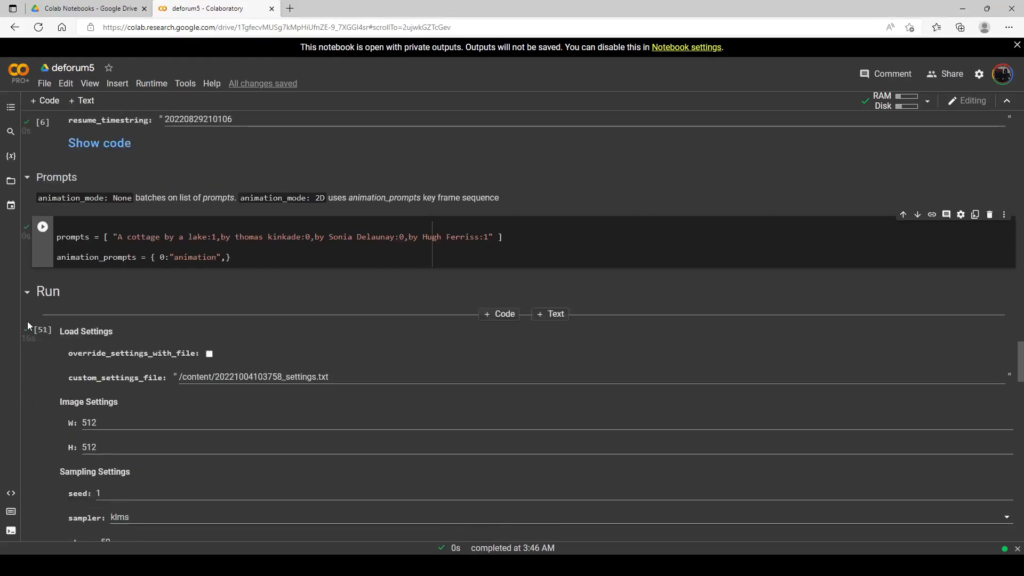
left_click(43, 330)
scroll(55, 294, "down", 3)
left_click(43, 136)
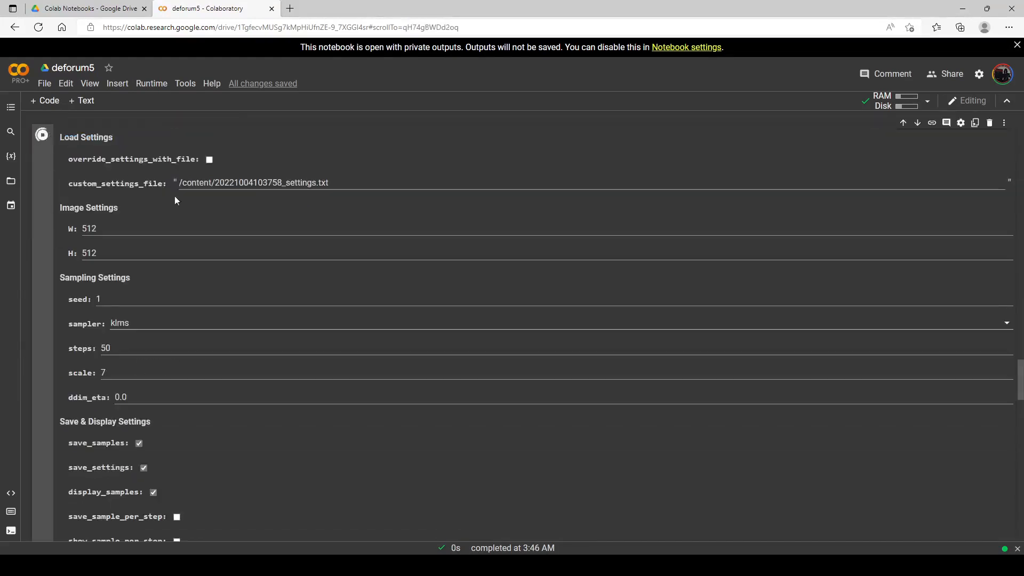
scroll(175, 197, "up", 3)
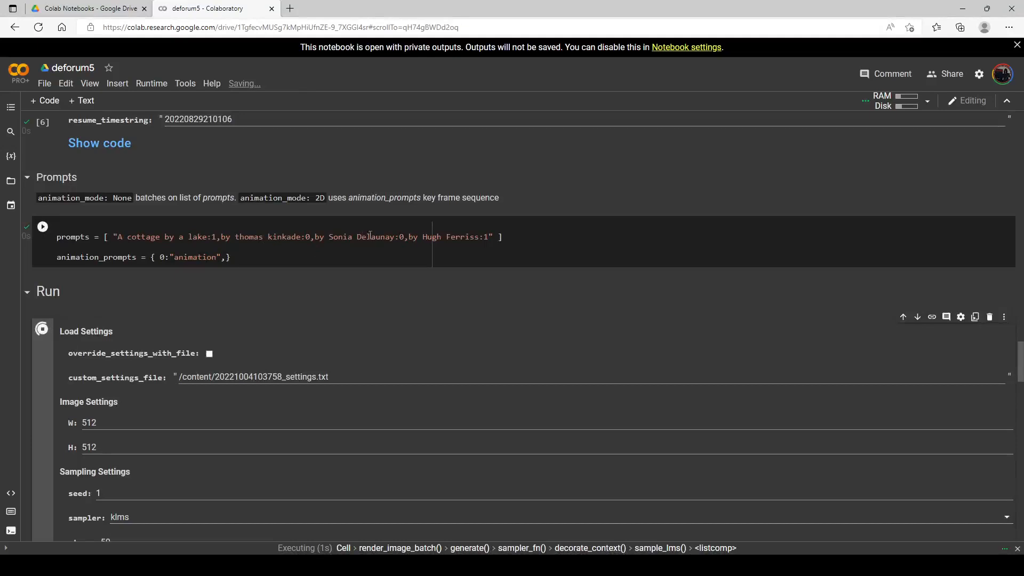
scroll(213, 273, "down", 8)
scroll(208, 276, "down", 8)
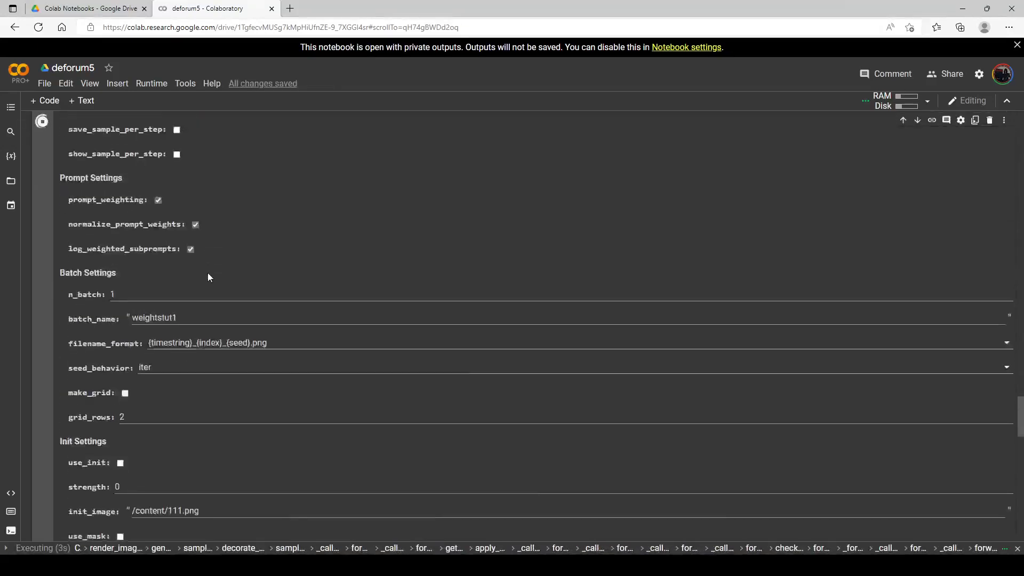
scroll(218, 277, "down", 2)
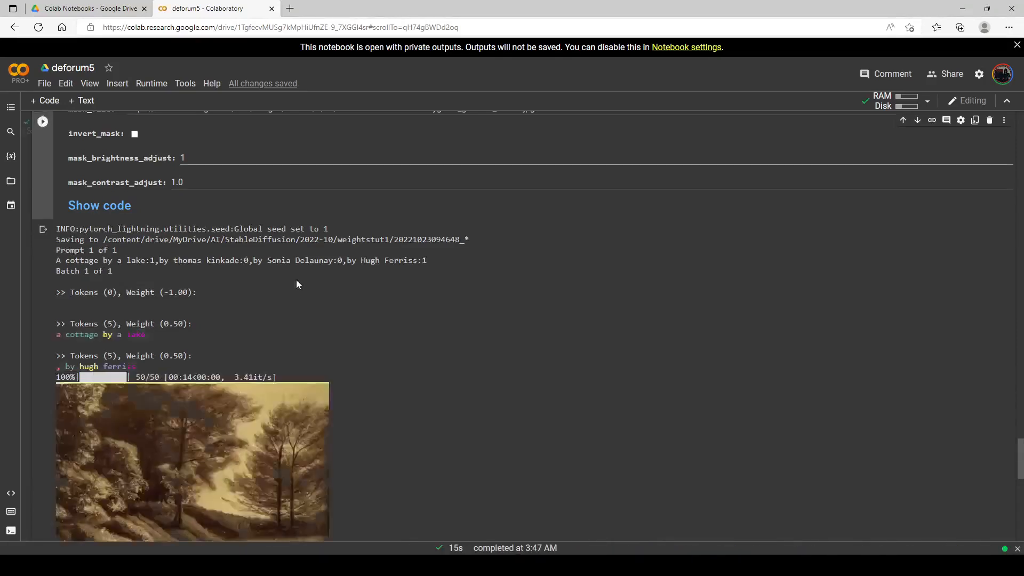
scroll(296, 280, "down", 3)
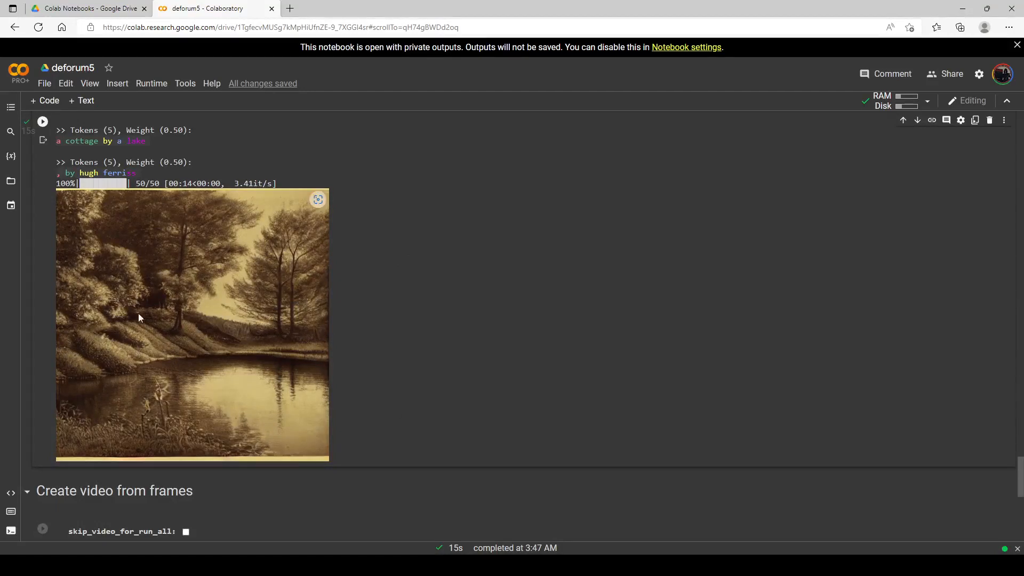
Step: Change the Thomas Kinkade weight to 4 and the Sonia Delaunay weight to 1 in the cottage prompt
scroll(412, 315, "up", 15)
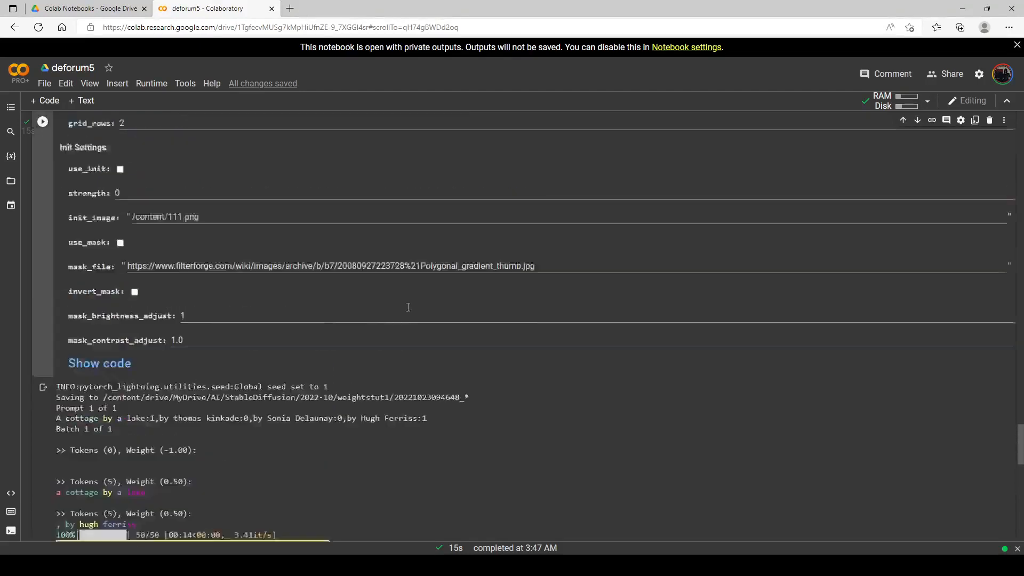
scroll(368, 298, "up", 15)
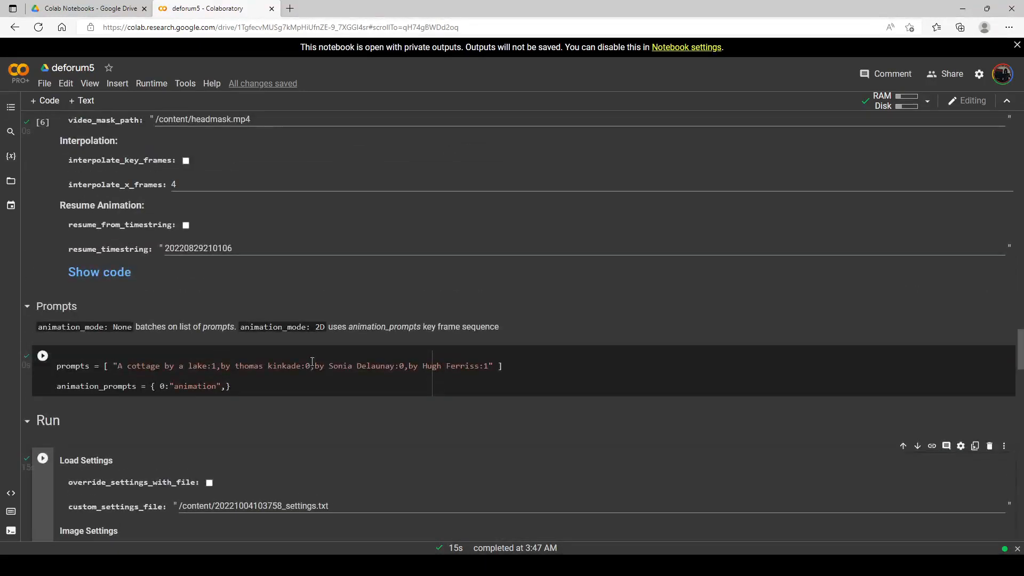
left_click(311, 366)
type("4")
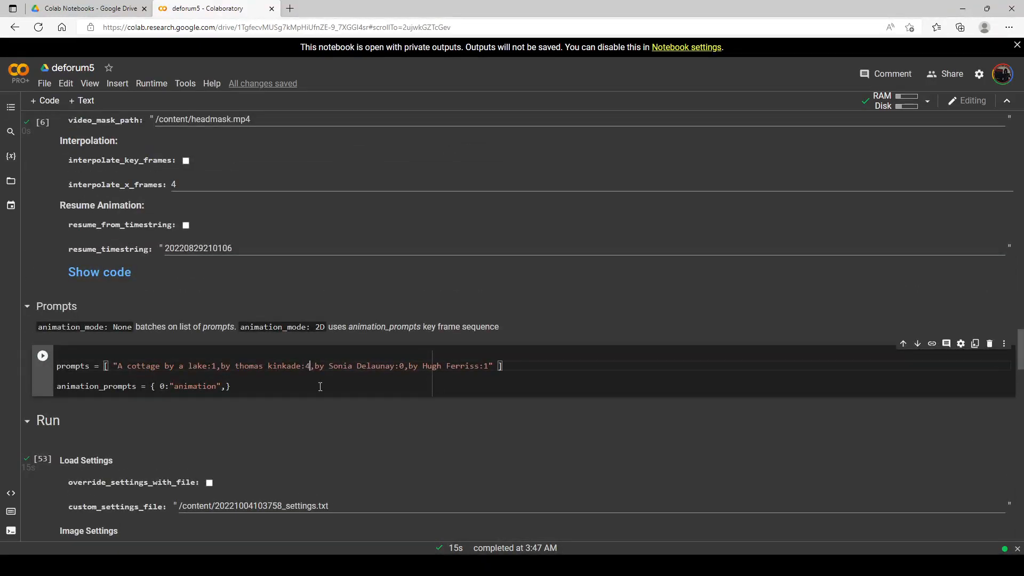
double_click(401, 365)
key("BackSpace")
type("1")
Step: Set the weight of "A cottage by a lake" to 4 and run the prompts cell
left_click(215, 366)
key("BackSpace")
type("3")
key("BackSpace")
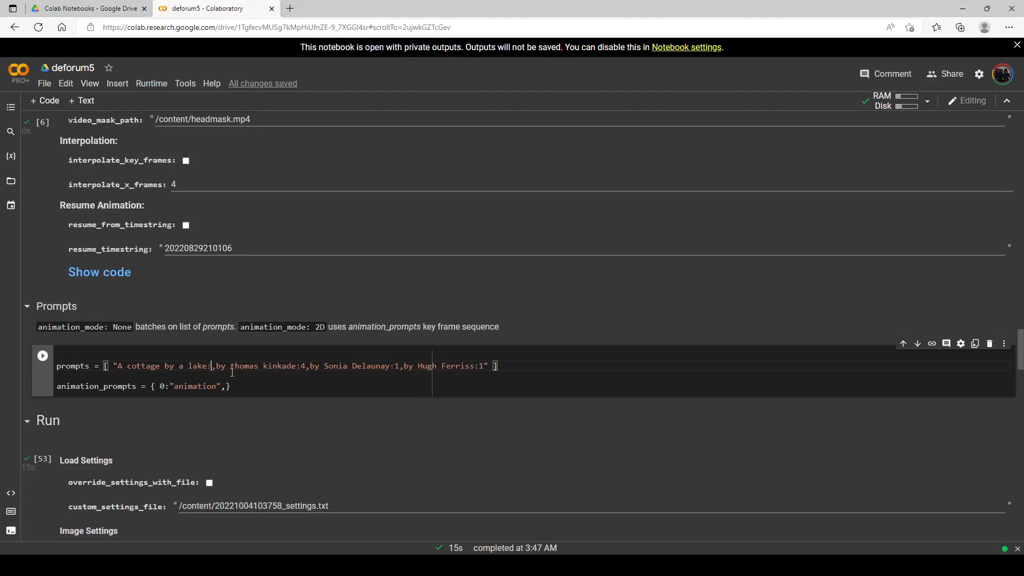
type("4")
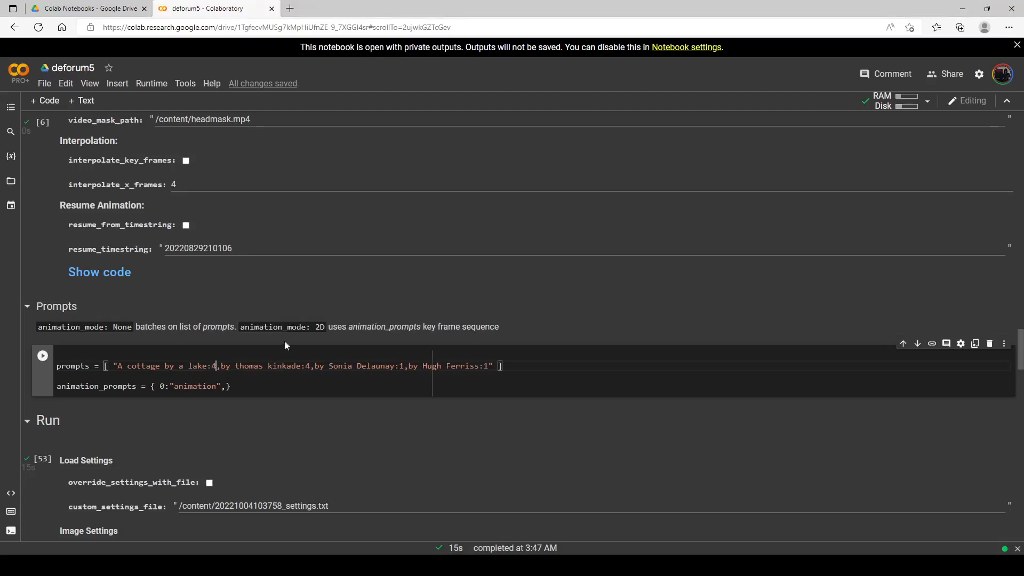
left_click(43, 359)
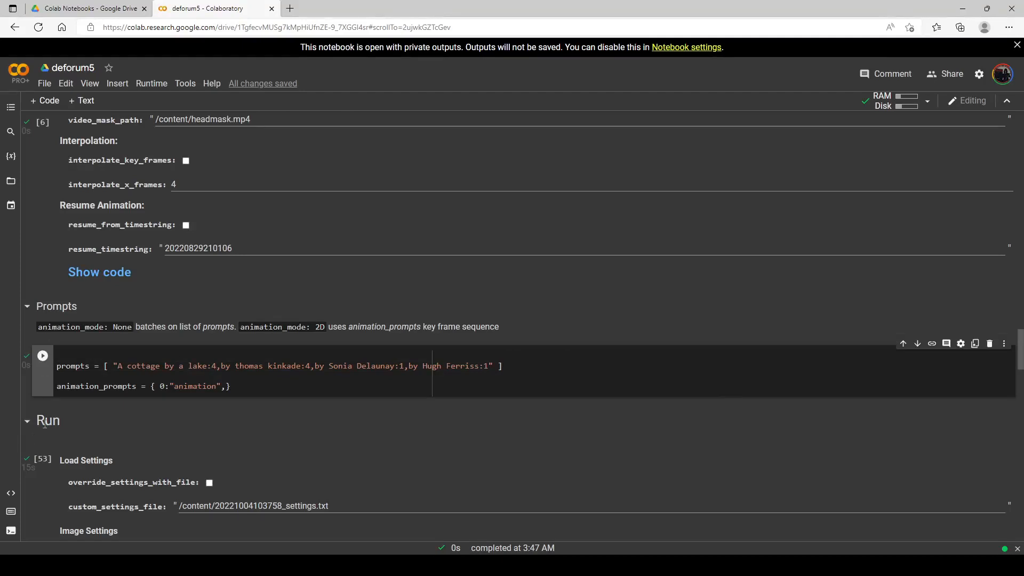
Step: Generate the image blending all three artists with weights 4, 4, 1 and 1, and compare the logged weights and picture with the prompt
scroll(69, 423, "down", 6)
left_click(43, 138)
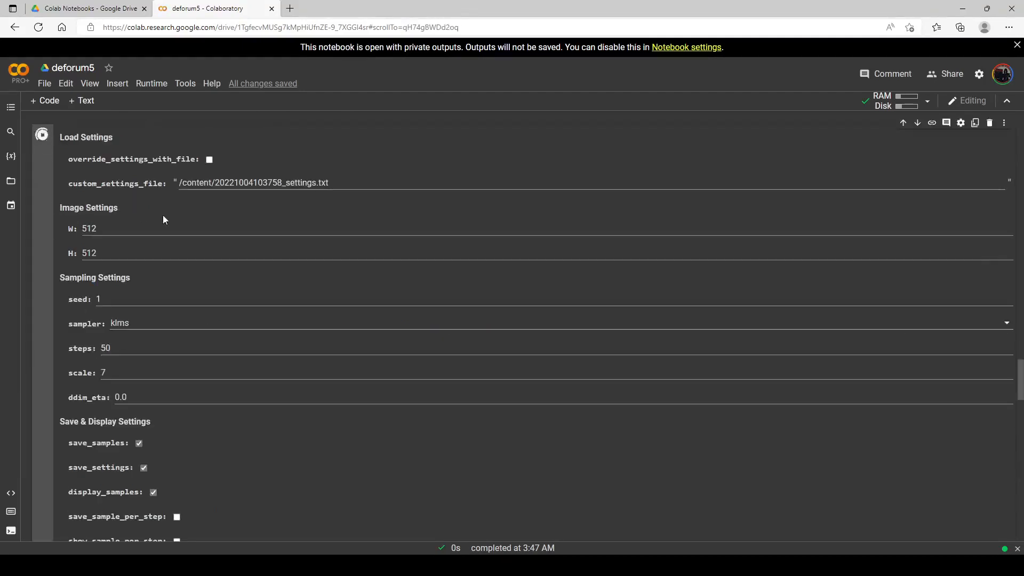
scroll(162, 215, "up", 5)
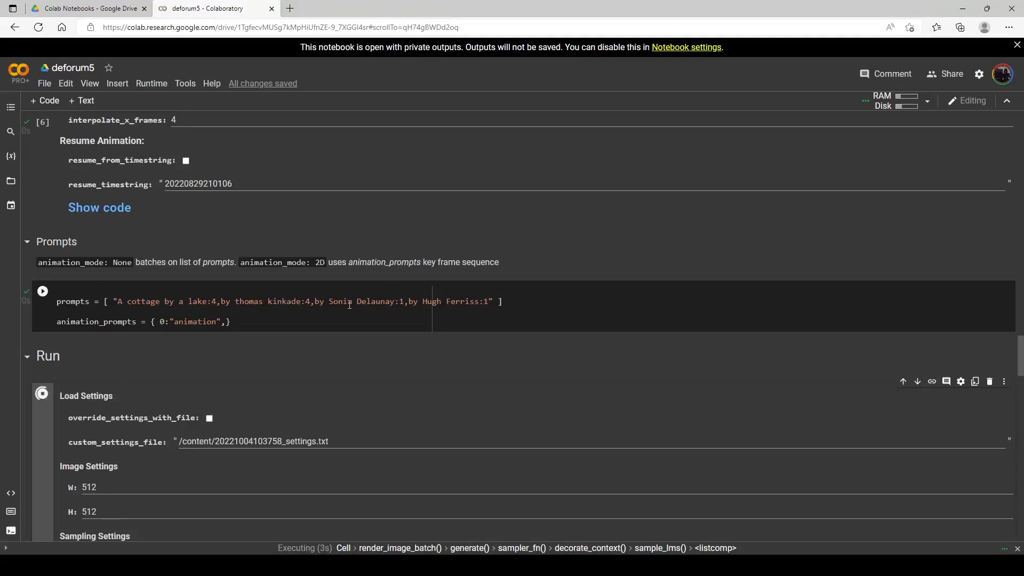
scroll(205, 329, "down", 4)
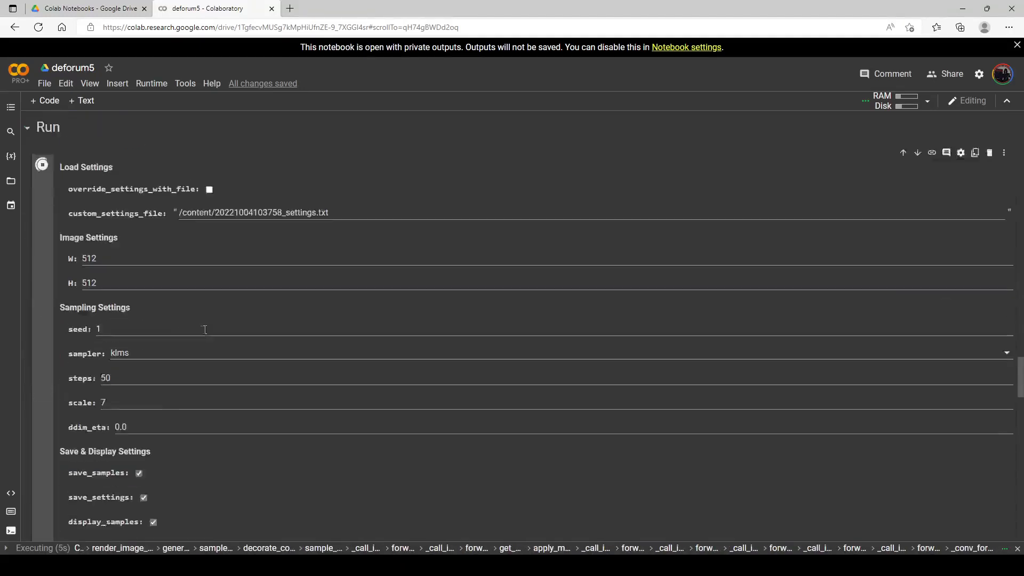
scroll(205, 329, "down", 20)
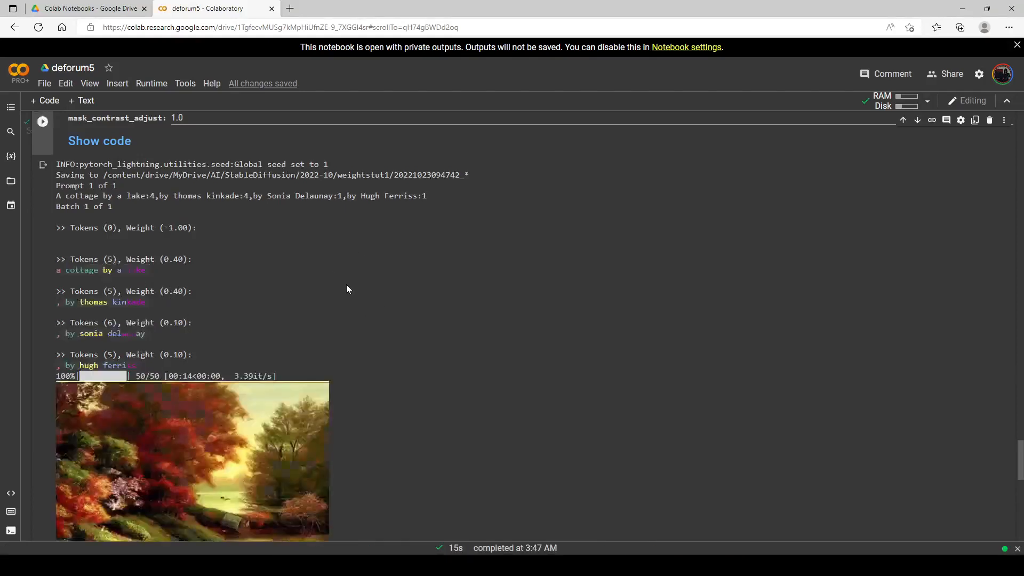
scroll(346, 288, "down", 4)
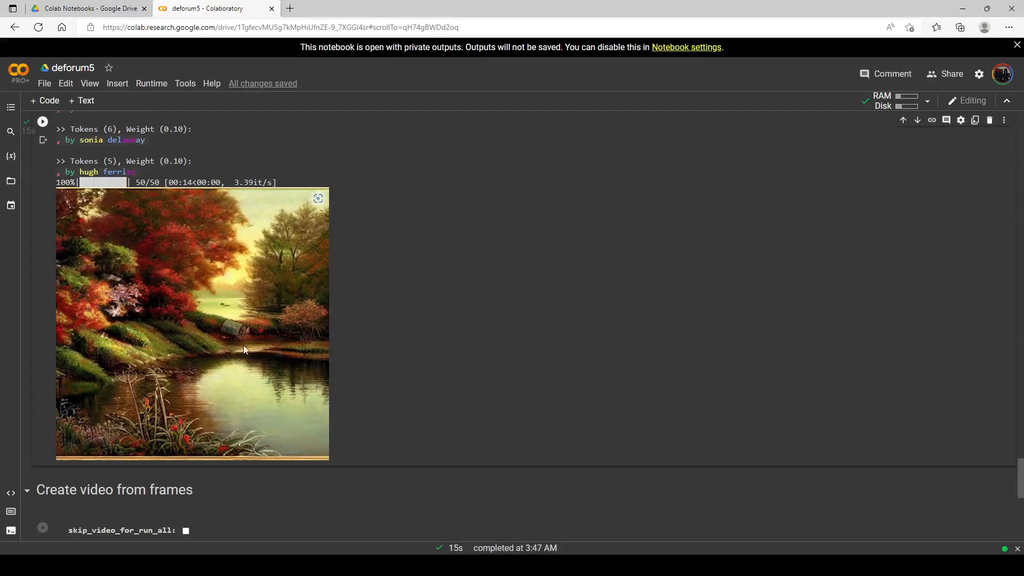
scroll(392, 336, "up", 10)
scroll(395, 337, "up", 15)
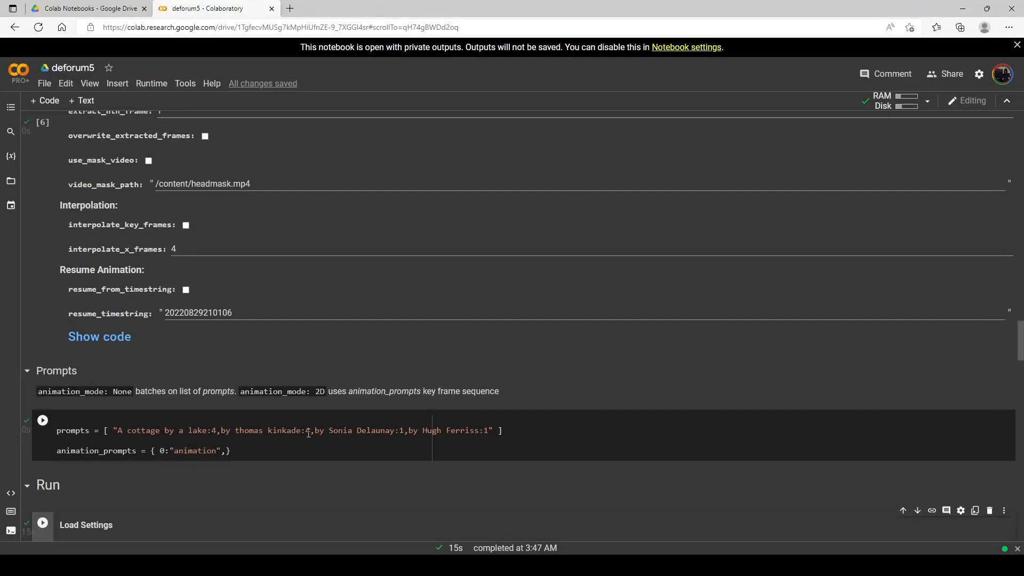
Step: Set the Thomas Kinkade weight to 1 and the Sonia Delaunay weight to 4 in the cottage prompt, and run its cell
left_click(308, 432)
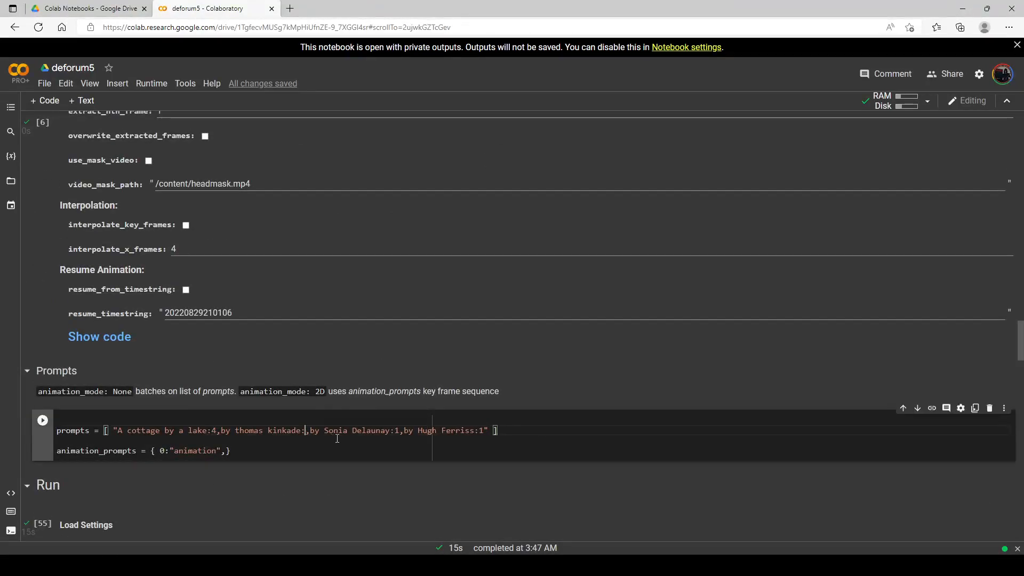
type("1")
left_click(403, 430)
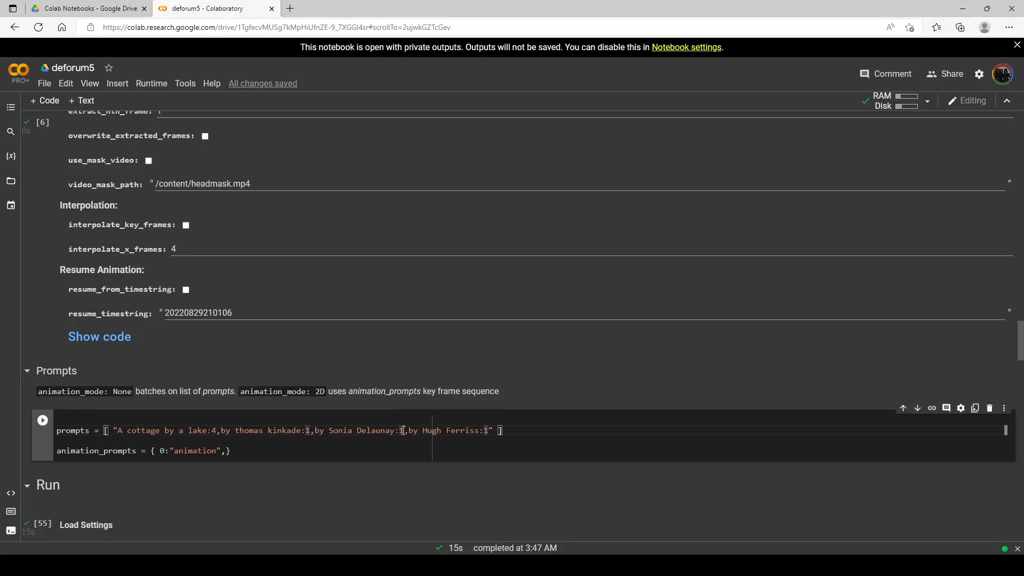
key("BackSpace")
type("4")
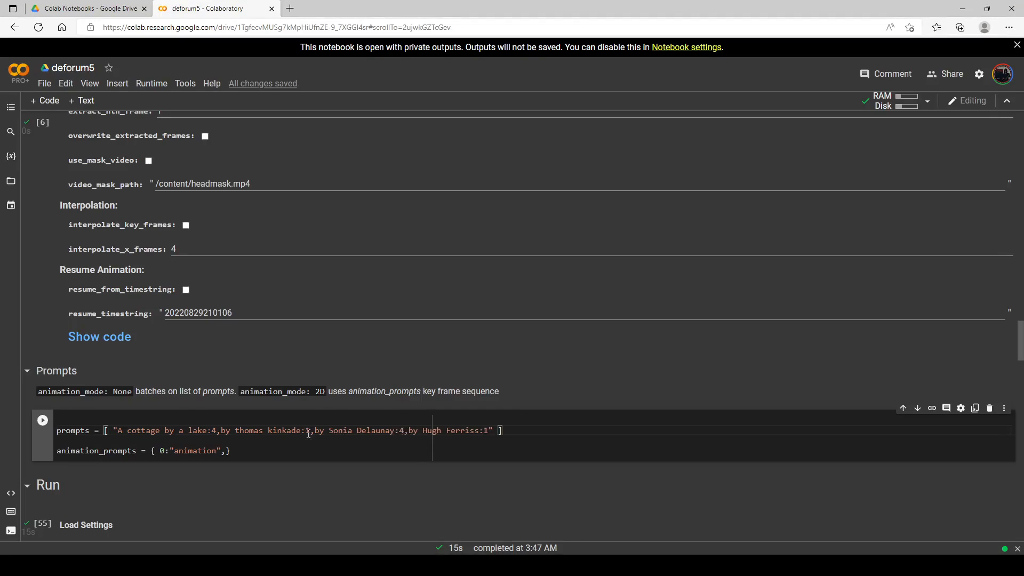
left_click(42, 420)
Step: Generate the cottage image with Sonia Delaunay as the dominant artist and review the logged weights and picture
scroll(93, 392, "down", 2)
scroll(43, 400, "down", 4)
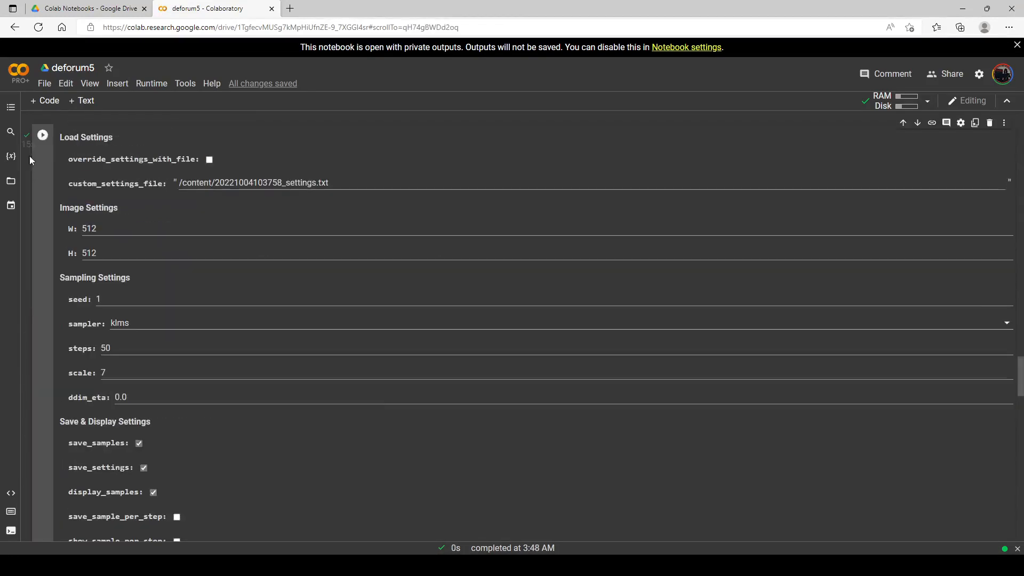
left_click(42, 135)
scroll(196, 223, "up", 3)
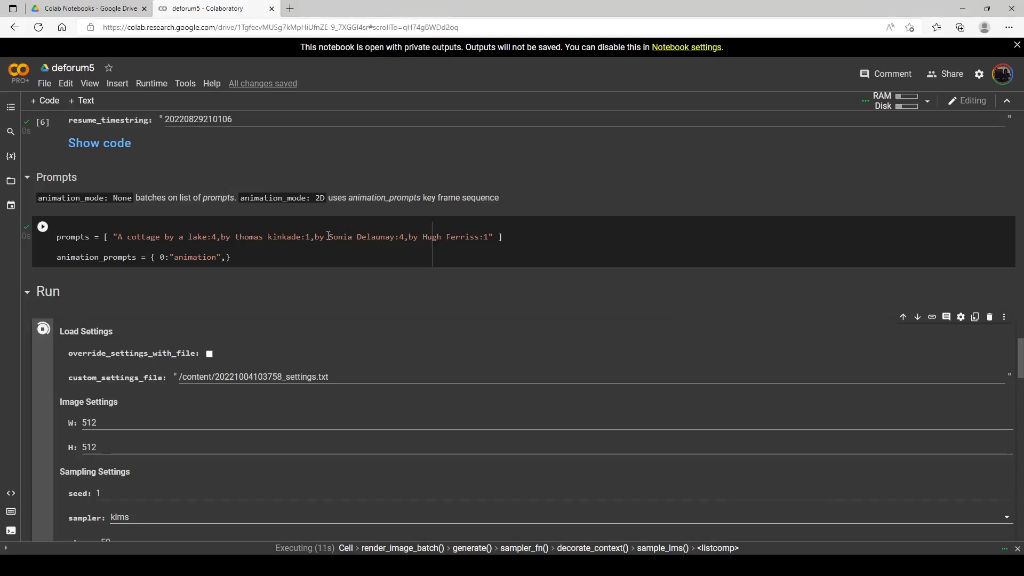
scroll(259, 260, "down", 20)
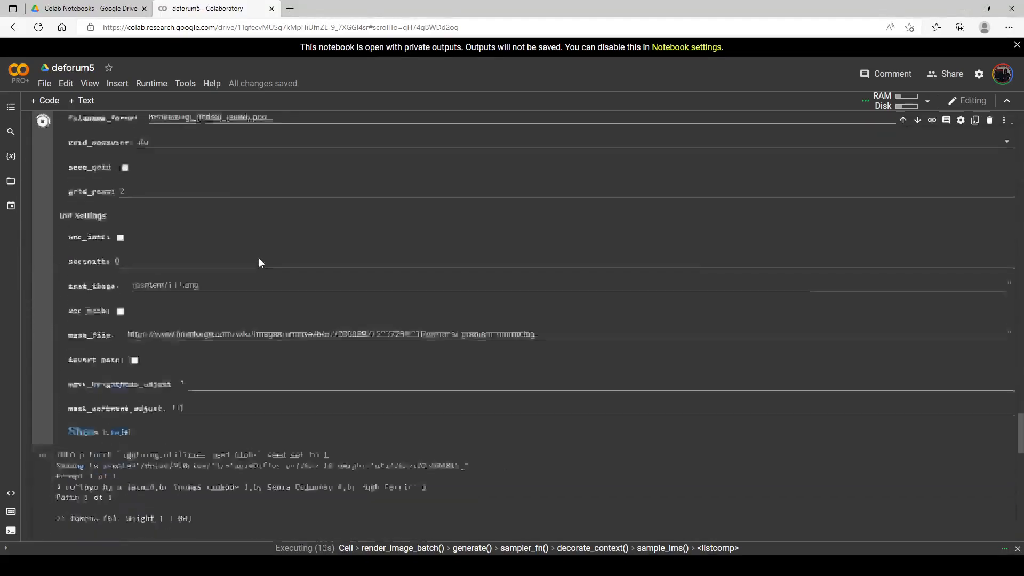
scroll(260, 263, "down", 2)
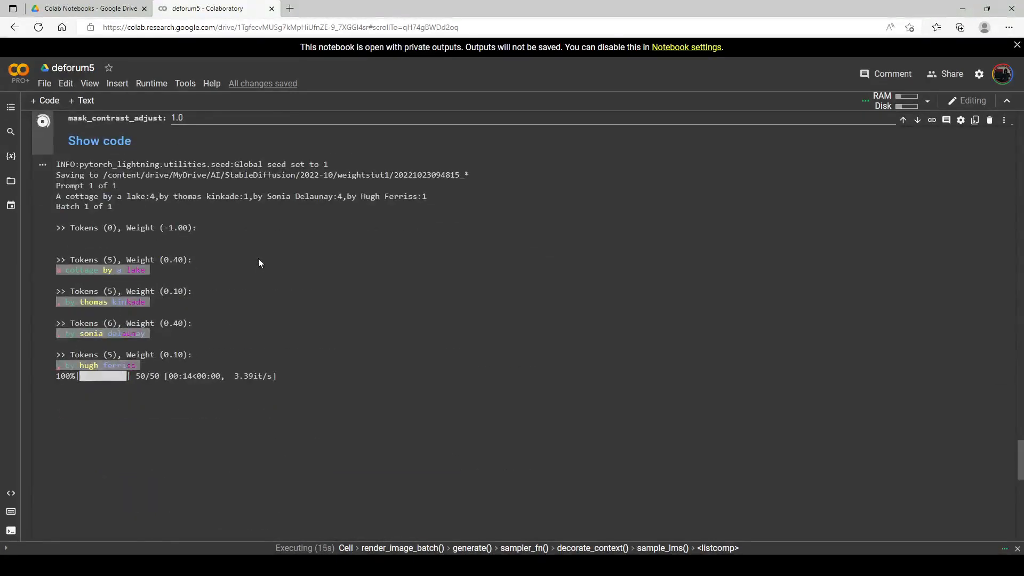
scroll(261, 256, "down", 3)
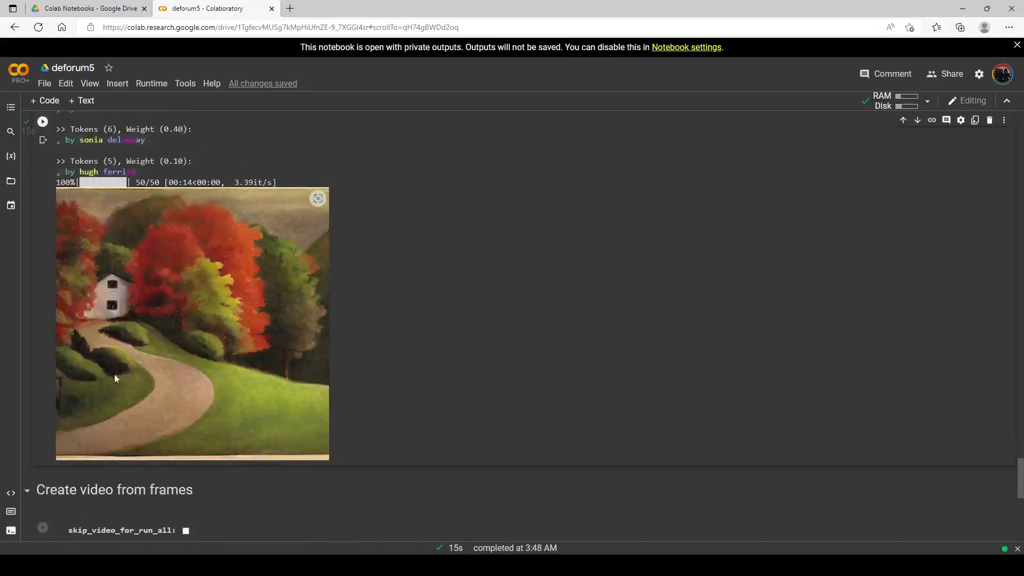
Step: Set the Sonia Delaunay weight to 1 and the Hugh Ferriss weight to 4 in the cottage prompt, and run its cell
scroll(226, 322, "up", 20)
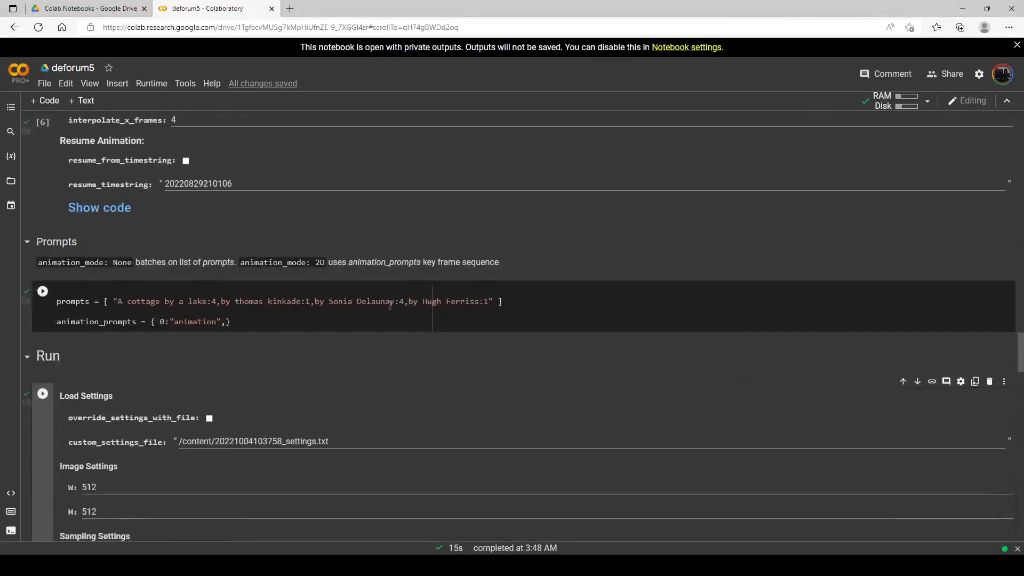
left_click(404, 300)
key("BackSpace")
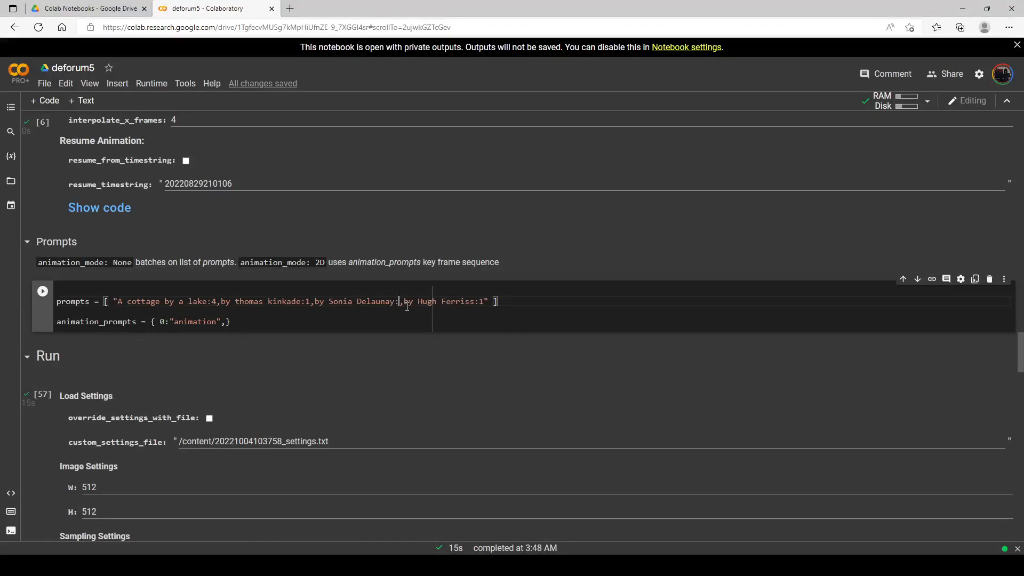
type("1")
left_click(490, 301)
key("BackSpace")
type("4")
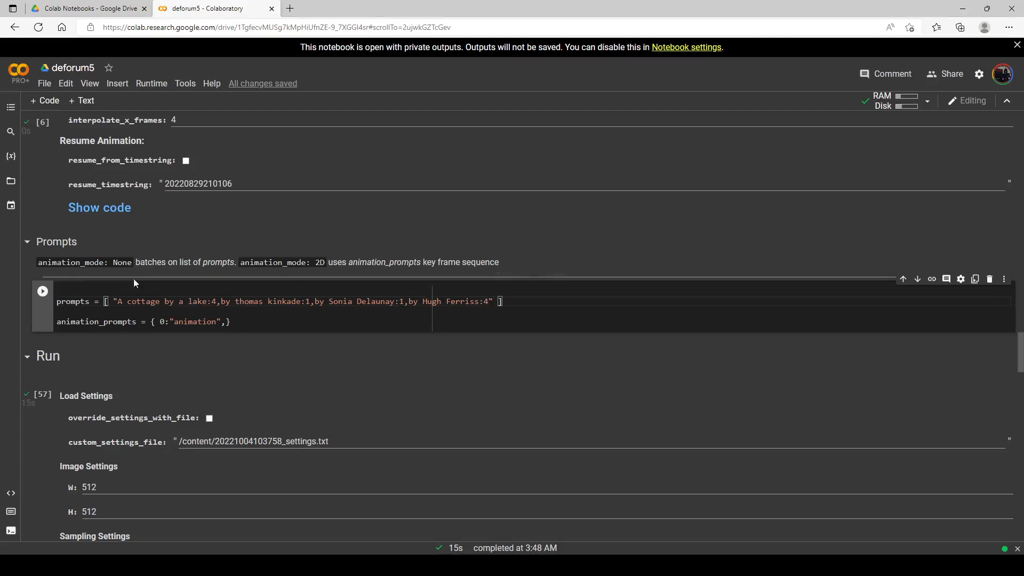
key("ctrl+Return")
Step: Generate the cottage image with Hugh Ferriss as the dominant artist and compare the logged weights and picture with the prompt
scroll(154, 256, "down", 4)
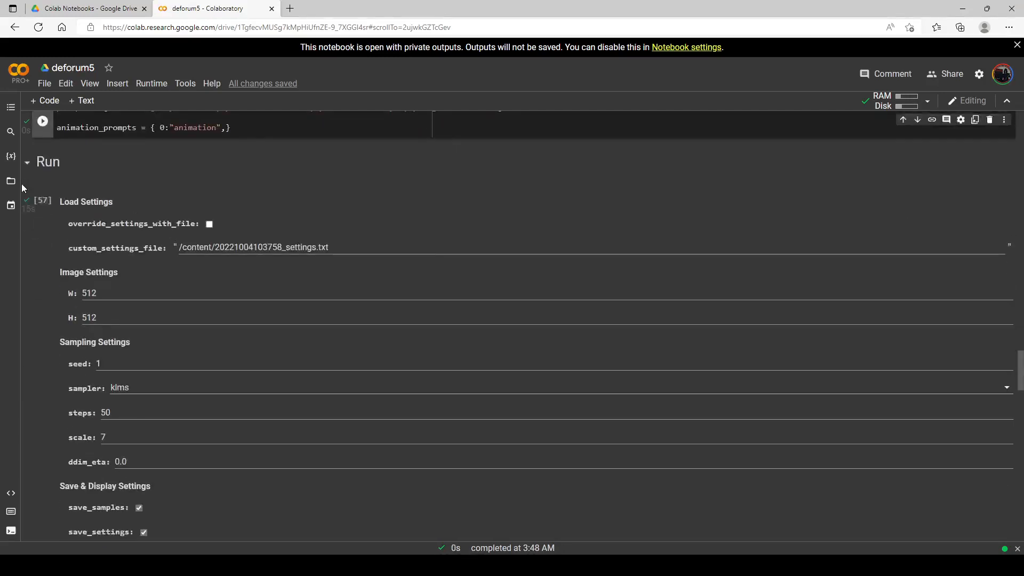
left_click(36, 201)
key("ctrl+Return")
scroll(149, 194, "down", 12)
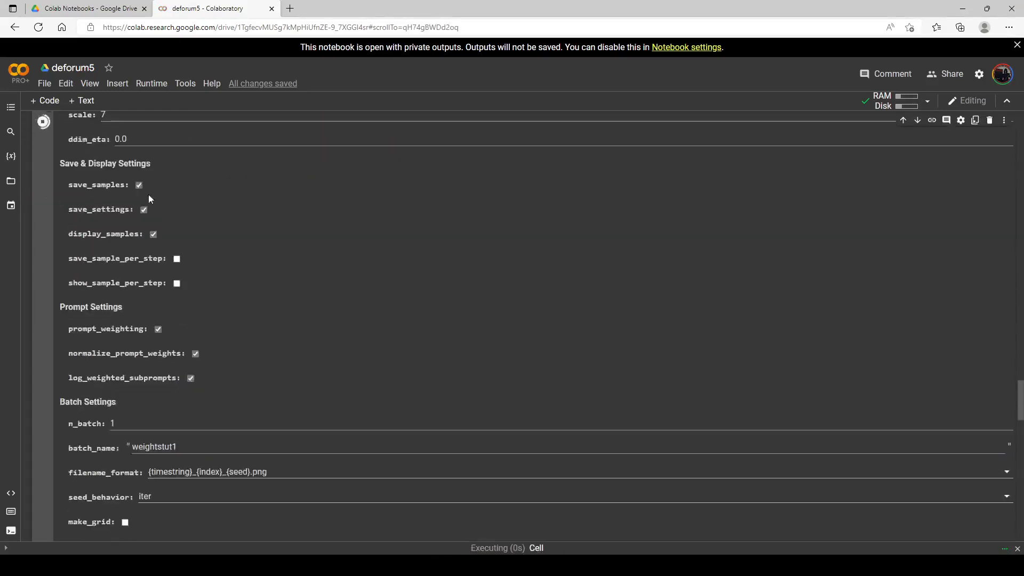
scroll(216, 256, "down", 4)
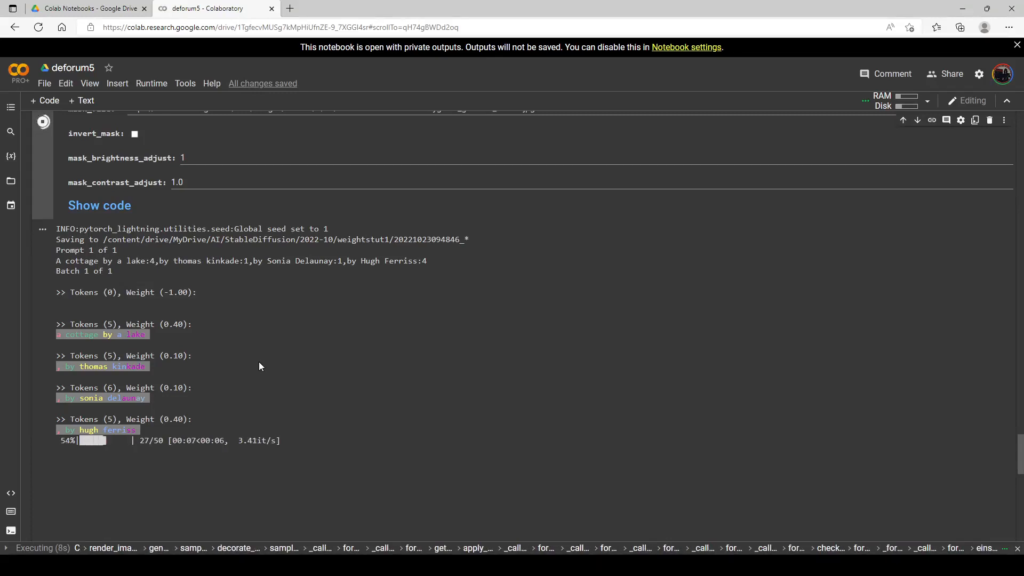
scroll(310, 354, "up", 8)
scroll(314, 342, "up", 12)
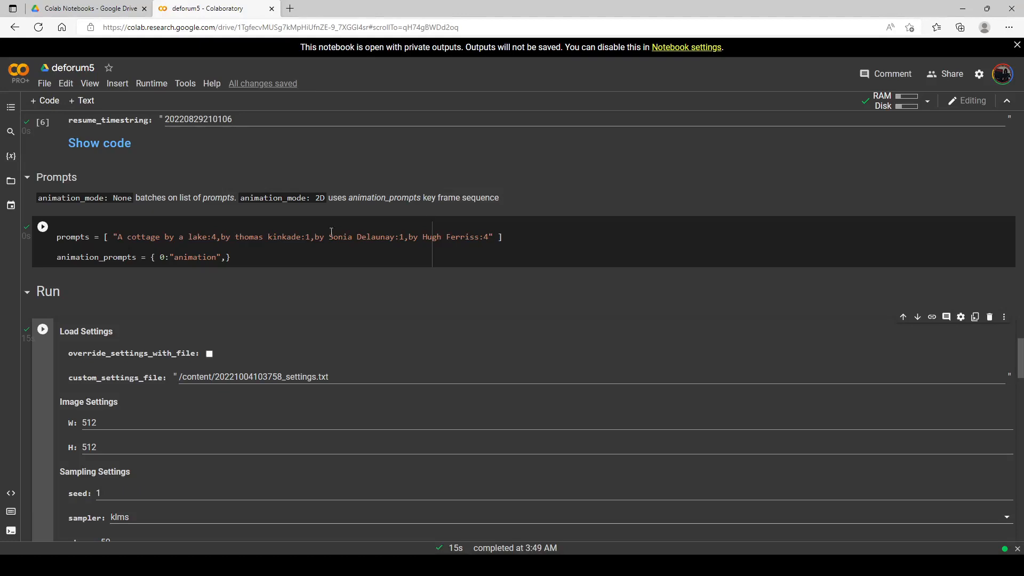
scroll(262, 253, "down", 20)
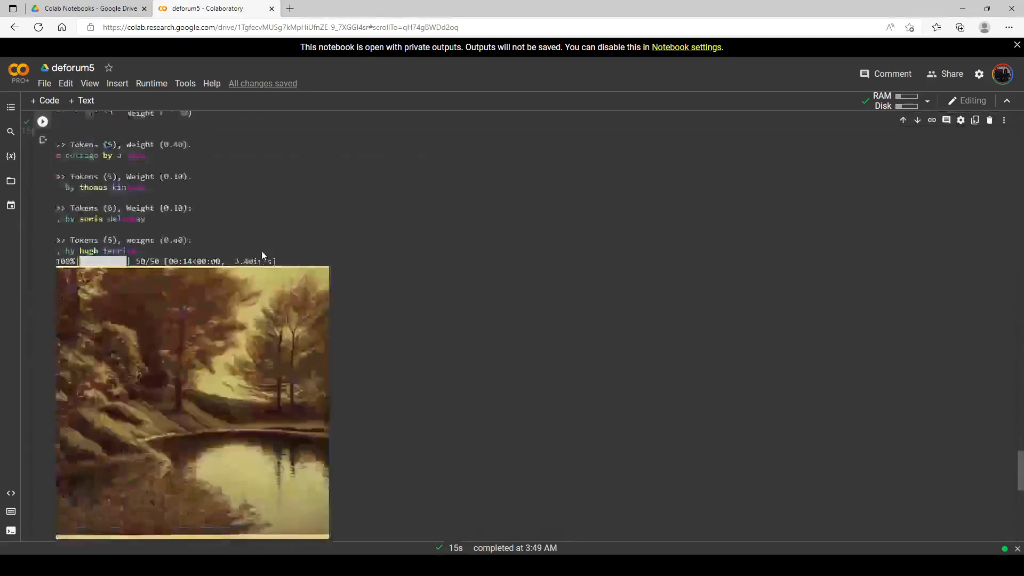
scroll(261, 254, "down", 3)
scroll(319, 254, "up", 1)
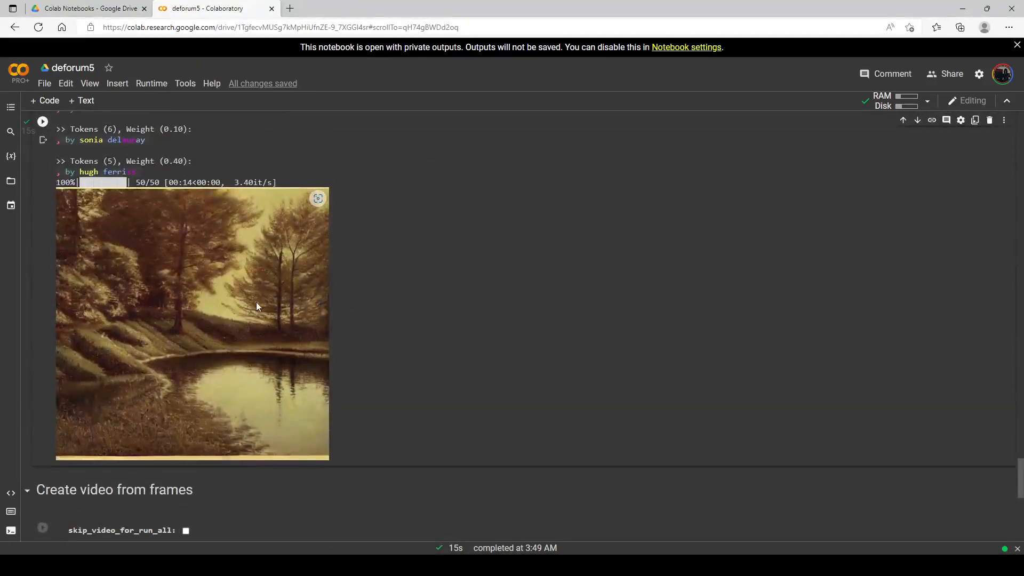
Step: Set the Thomas Kinkade weight in the cottage prompt to 2
scroll(307, 328, "up", 20)
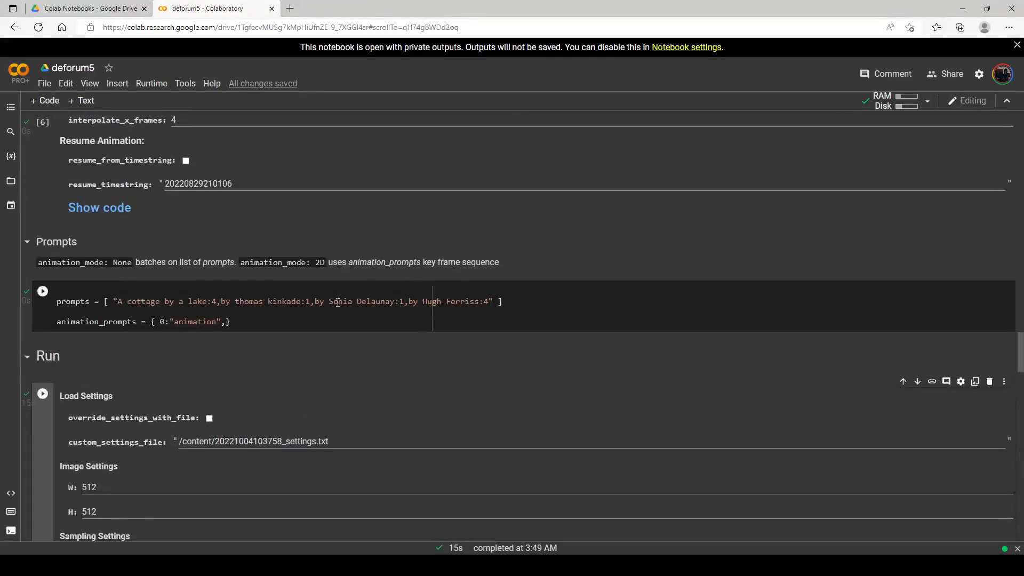
left_click(309, 302)
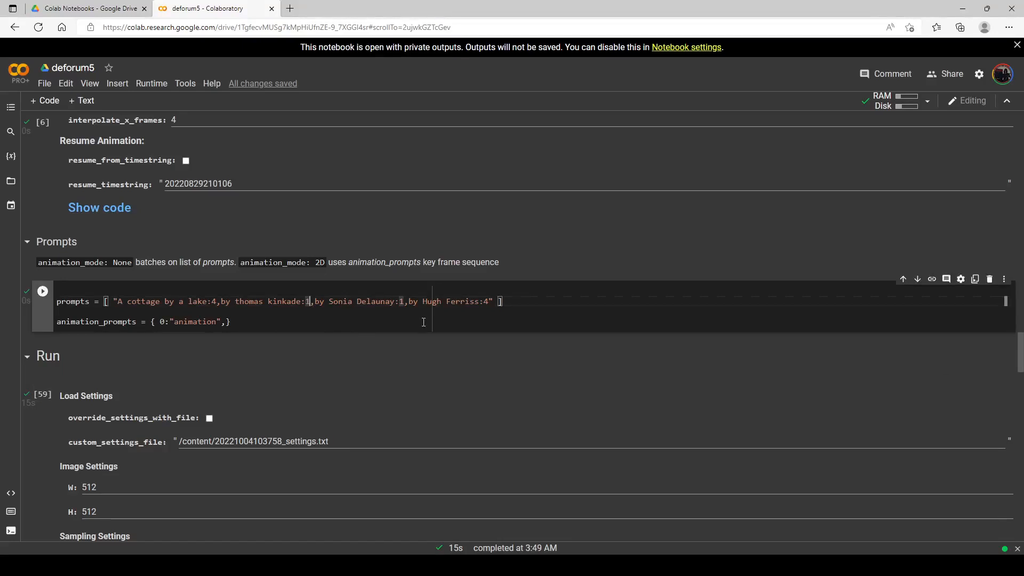
key("BackSpace")
type("2")
Step: Remove Sonia Delaunay's separate weight and set the Hugh Ferriss weight to 6, so both artists share one weighted subprompt
left_click(403, 302)
key("BackSpace")
key("BackSpace")
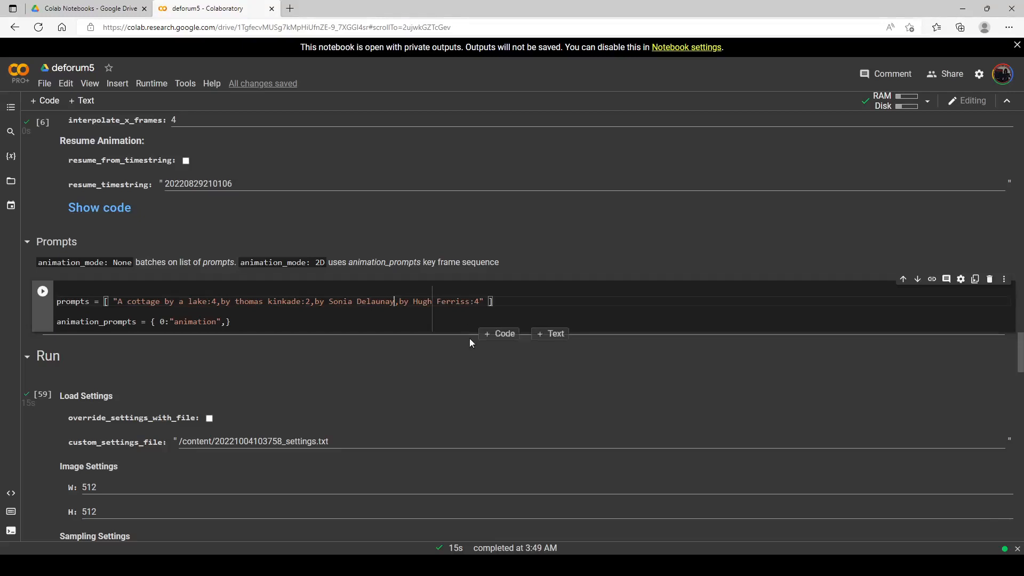
double_click(480, 300)
key("BackSpace")
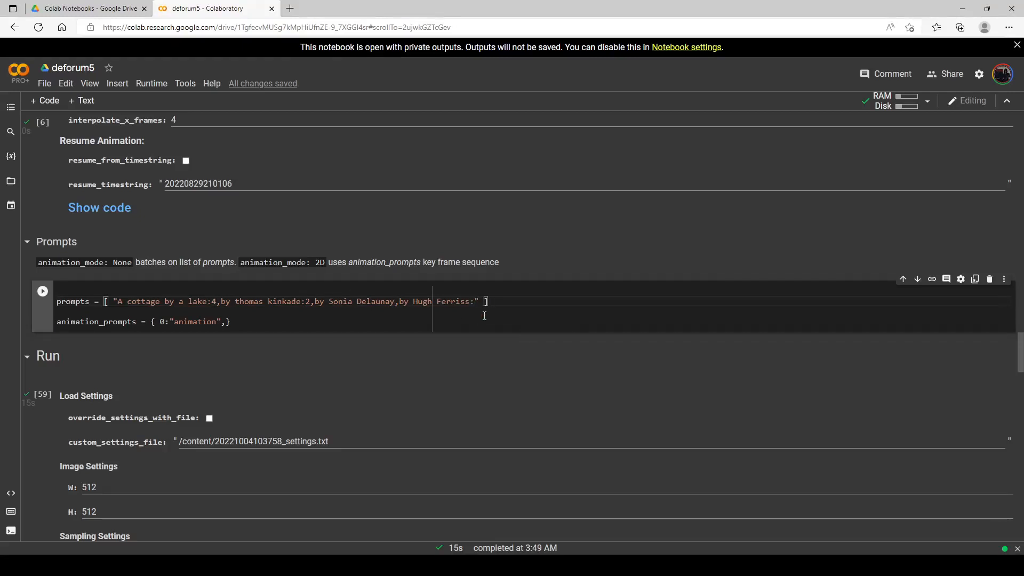
type("6")
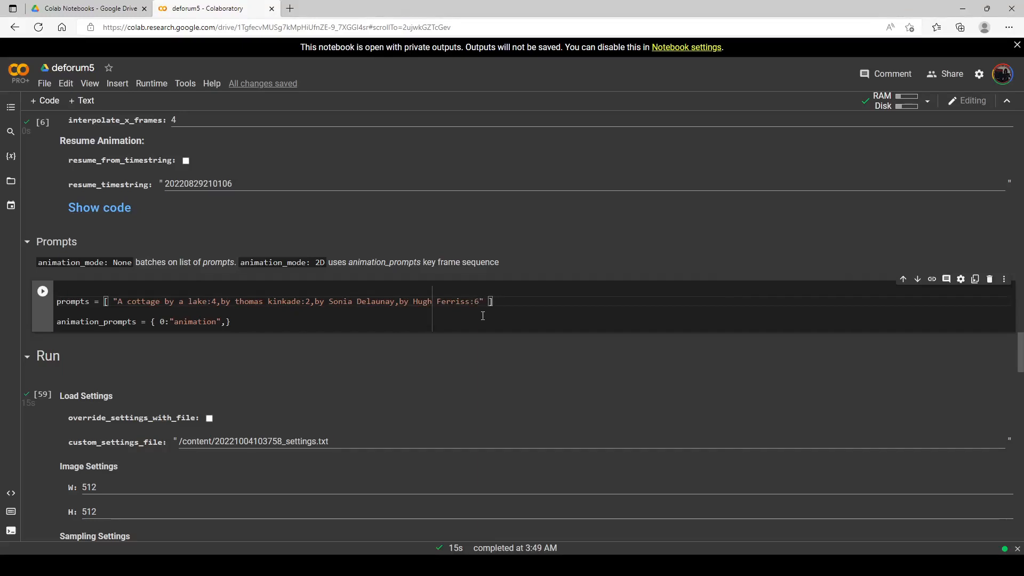
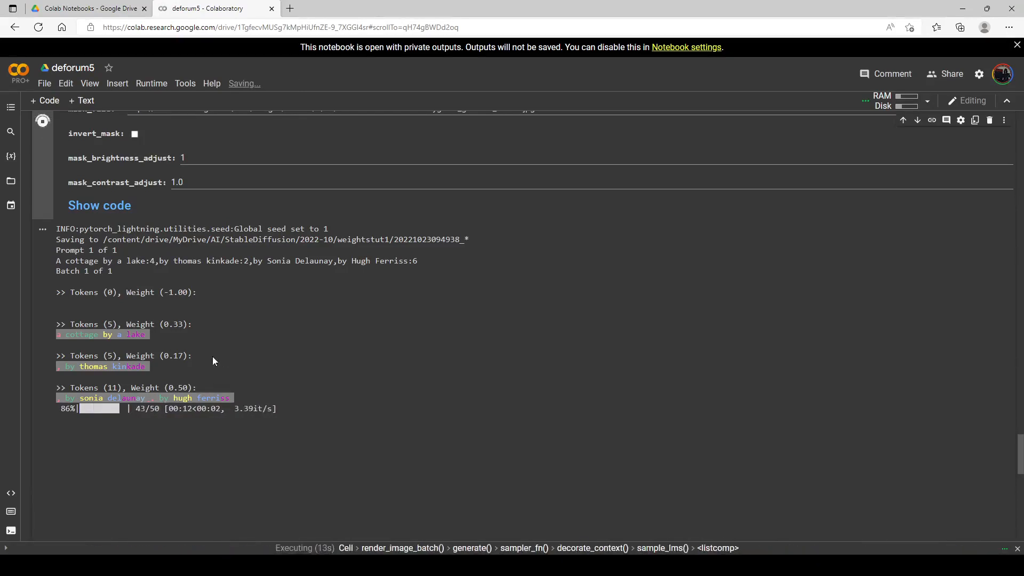
Step: Set the weight of "A cottage by a lake" to 2 and run the prompts cell
scroll(261, 319, "up", 5)
scroll(262, 322, "up", 14)
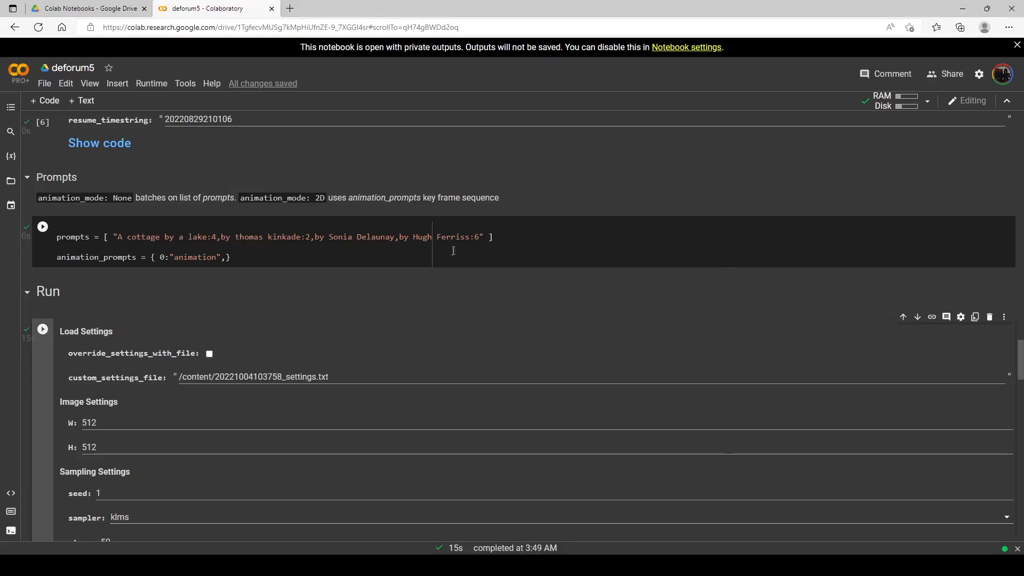
left_click(239, 257)
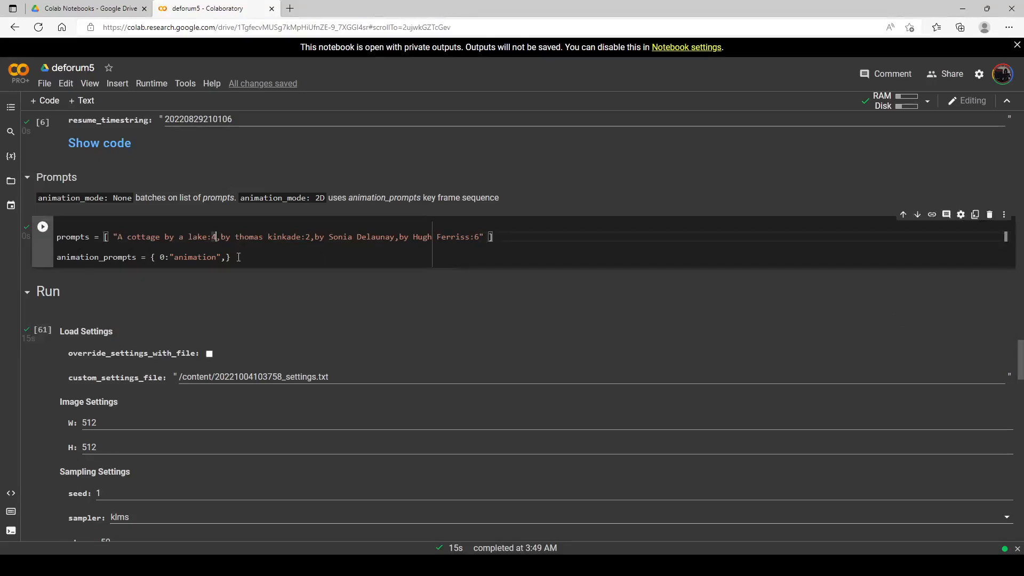
key("BackSpace")
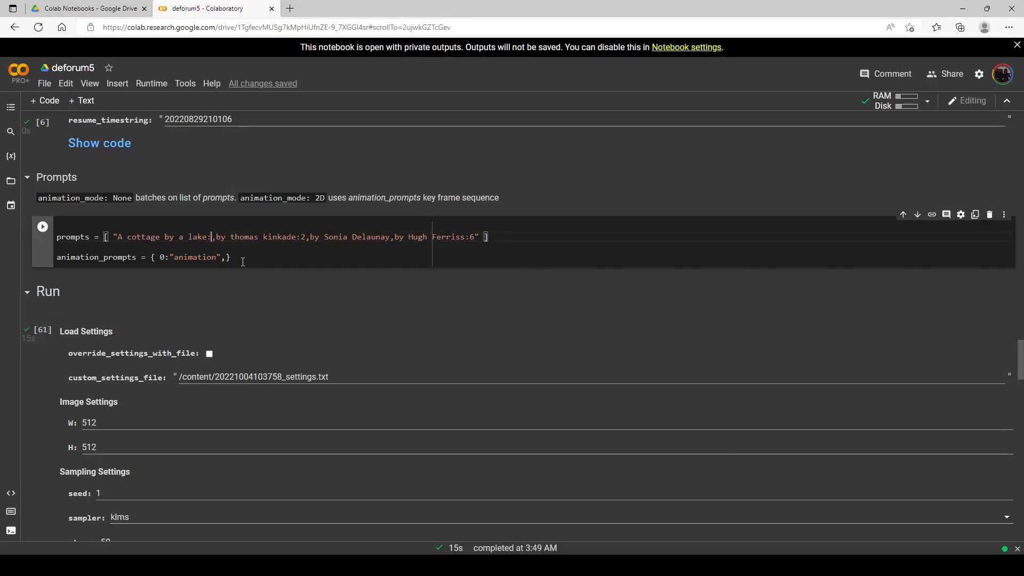
type("2")
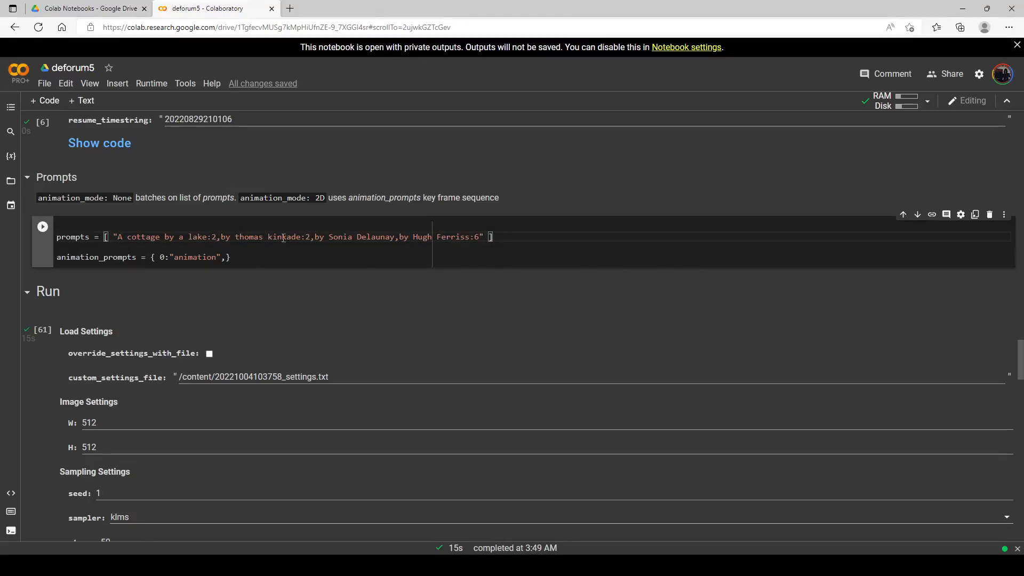
left_click(43, 227)
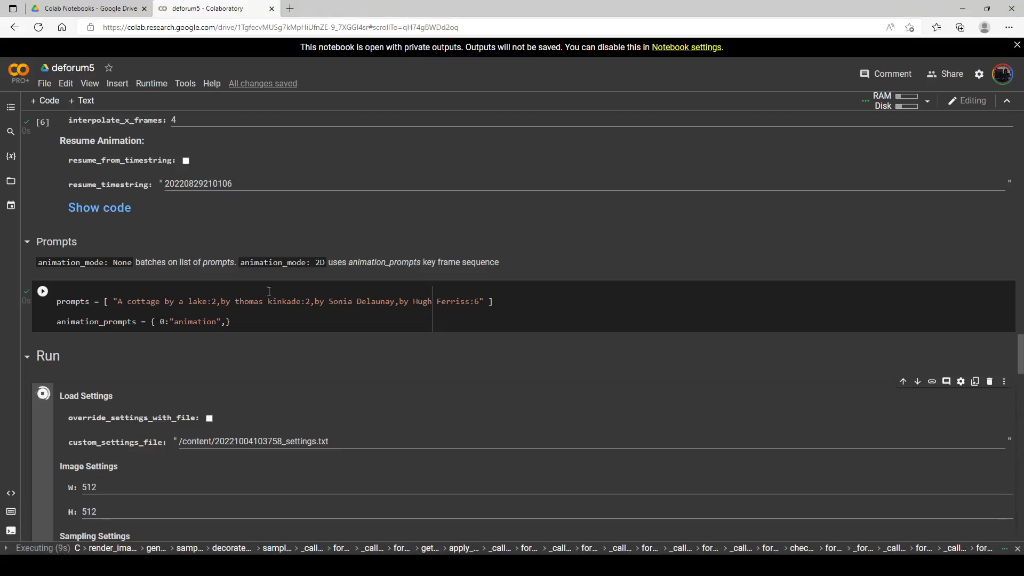
Step: Examine the logged subprompt weights and the picture for the prompt that combines Sonia Delaunay and Hugh Ferriss under one weight
scroll(277, 292, "down", 12)
scroll(277, 293, "down", 12)
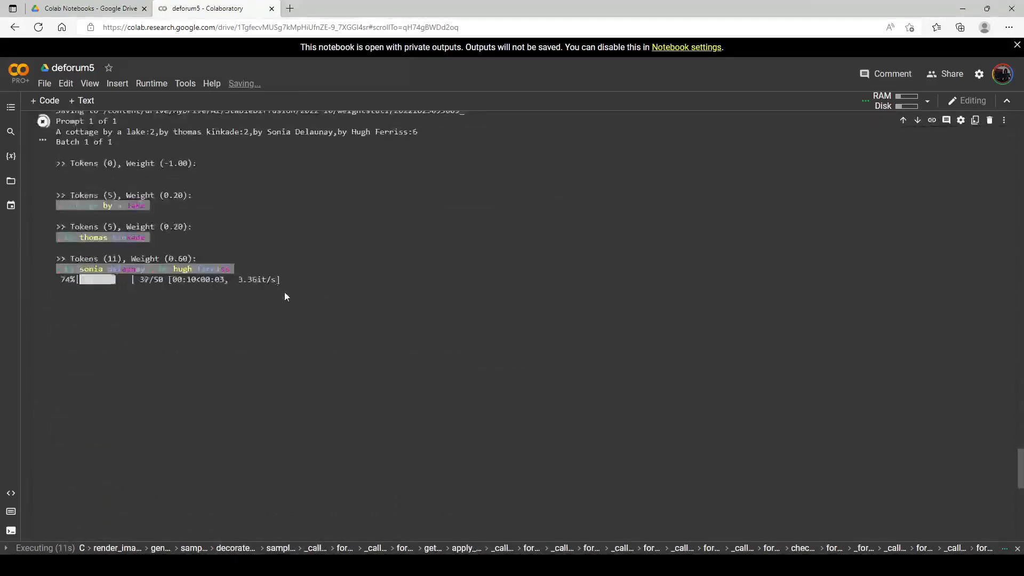
scroll(284, 292, "up", 2)
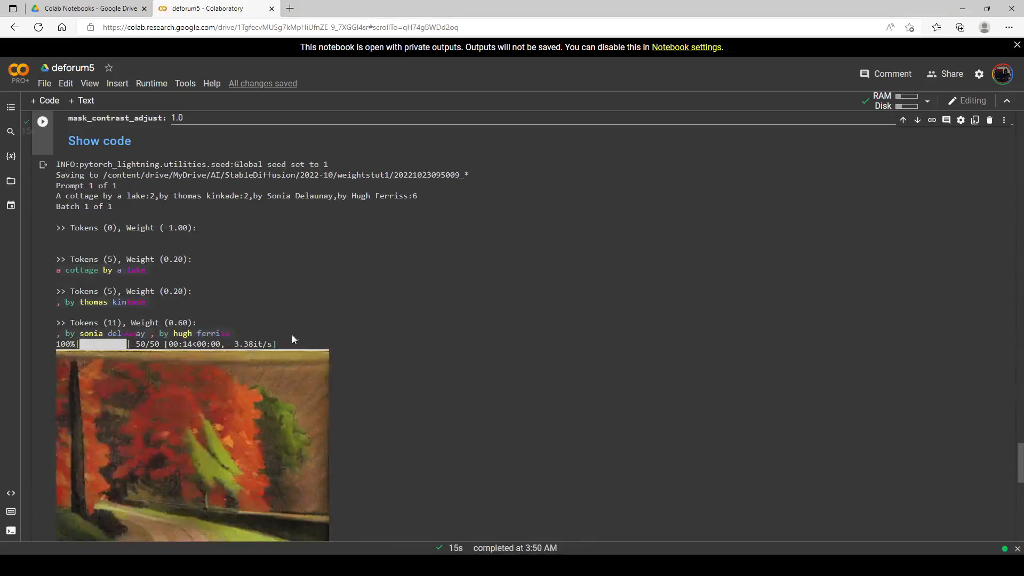
scroll(190, 315, "down", 1)
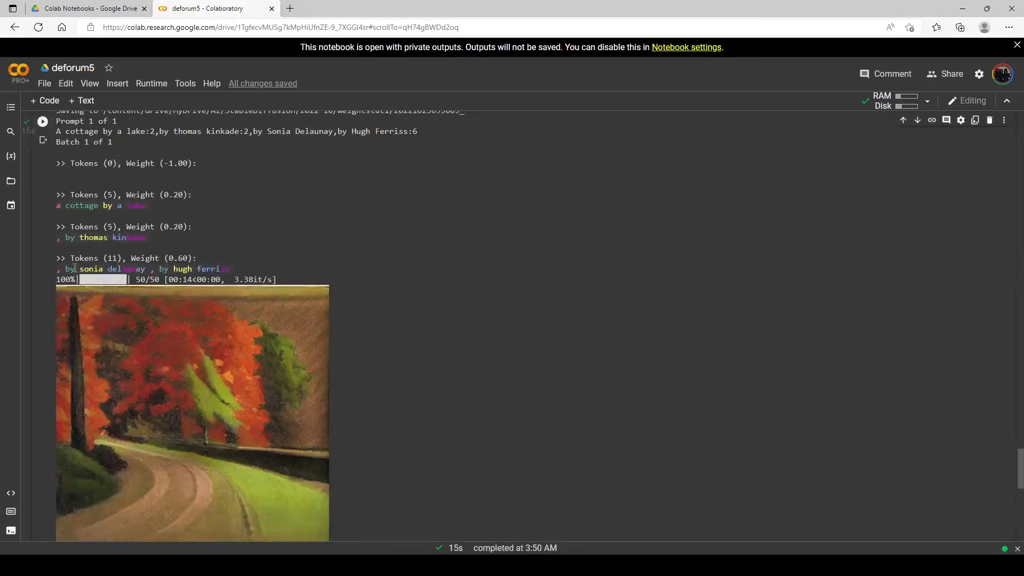
scroll(157, 267, "down", 2)
Step: Add "by h.r. giger," before "by Sonia Delaunay" in the cottage prompt and run the prompts and generation cells
scroll(199, 270, "up", 15)
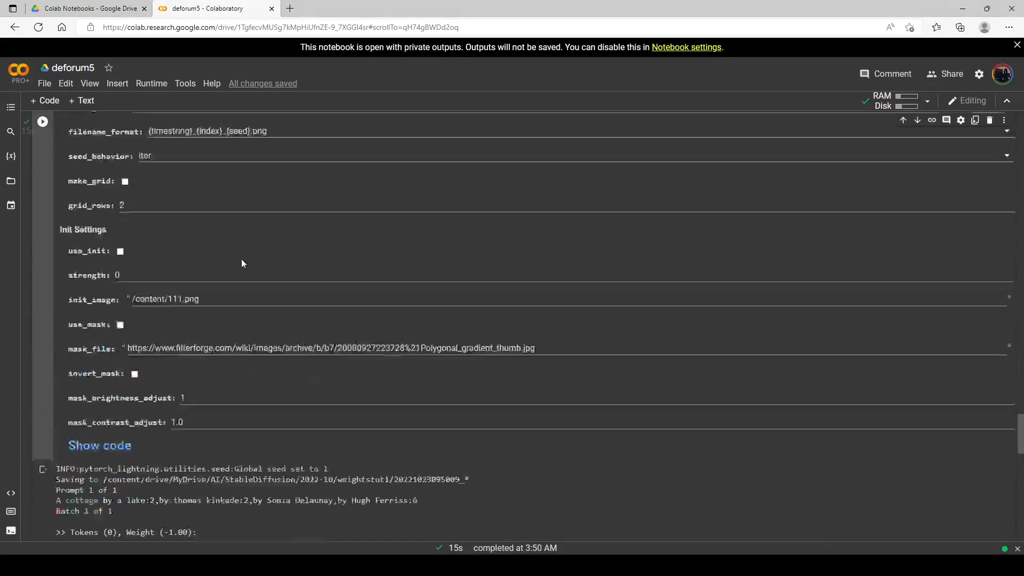
scroll(276, 263, "up", 6)
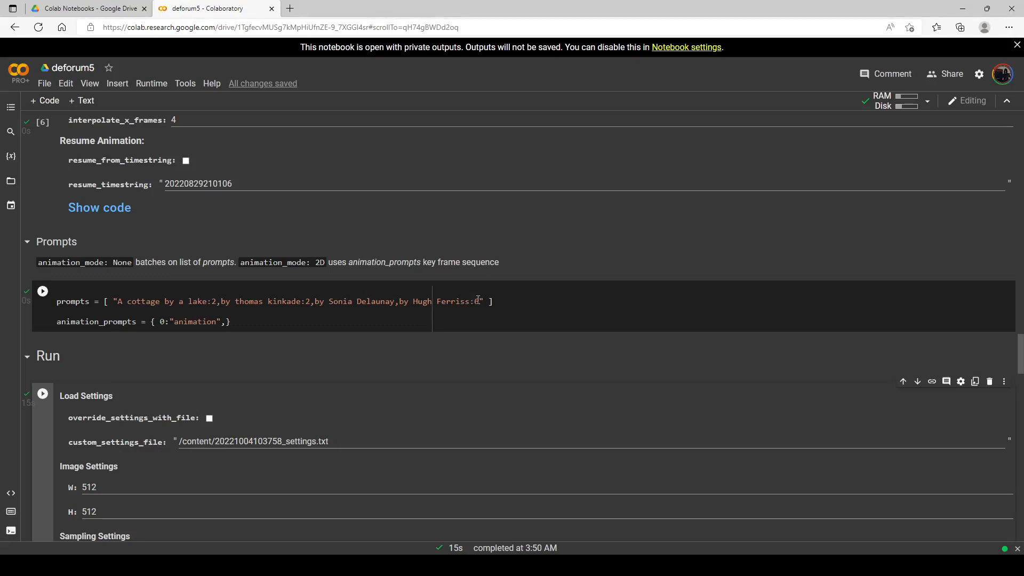
left_click(314, 302)
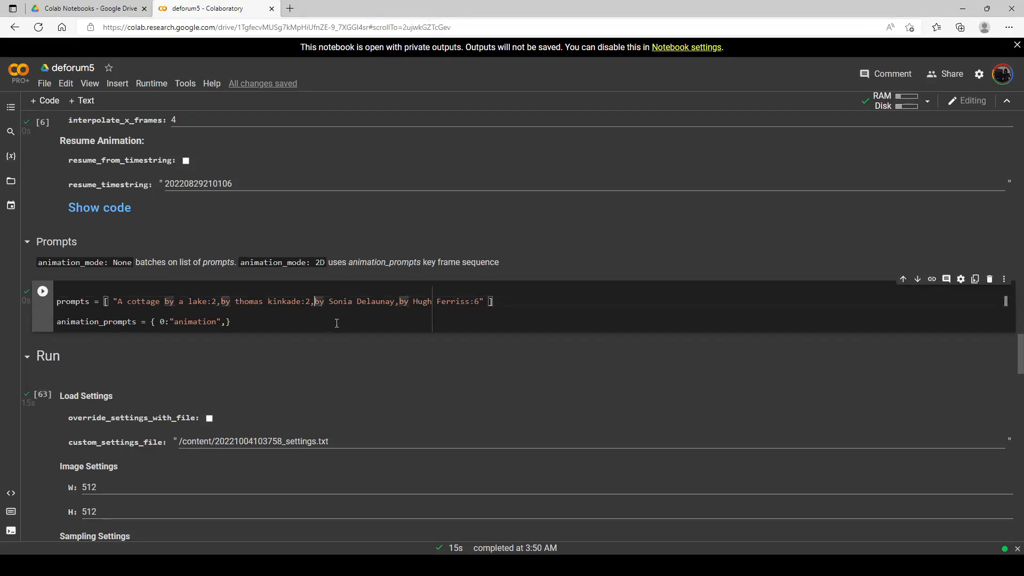
type("by h.r.")
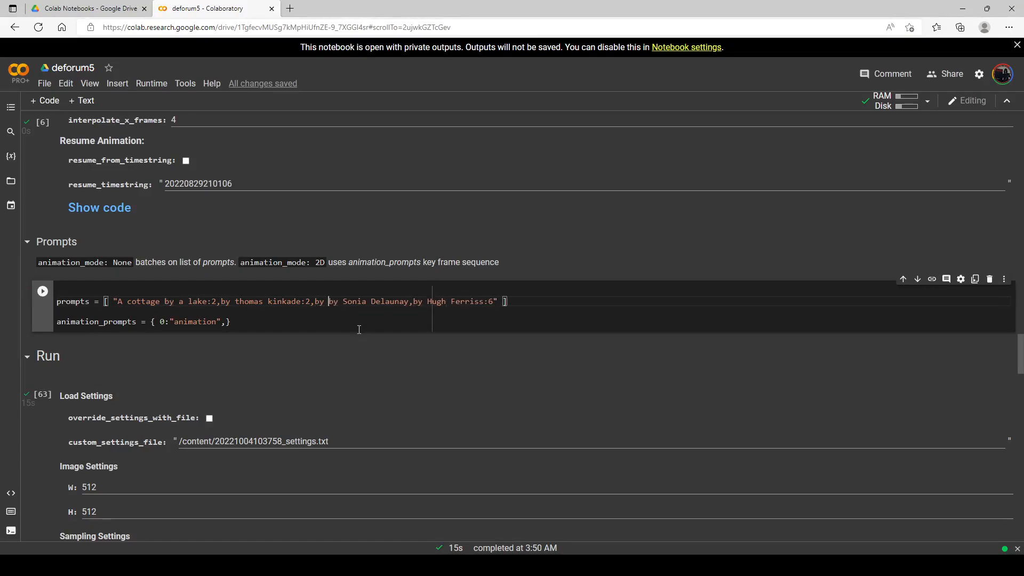
type("ger")
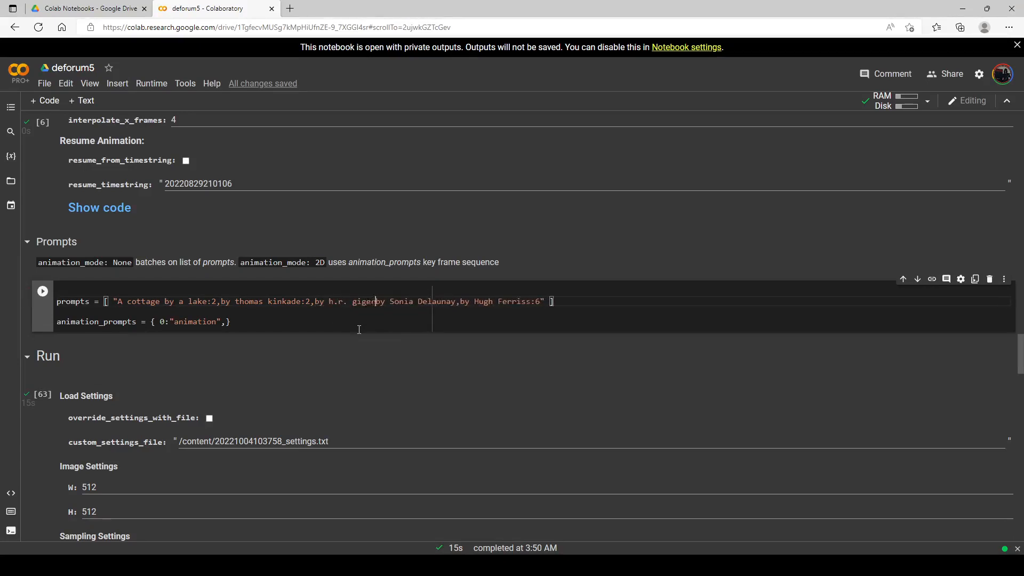
type(",")
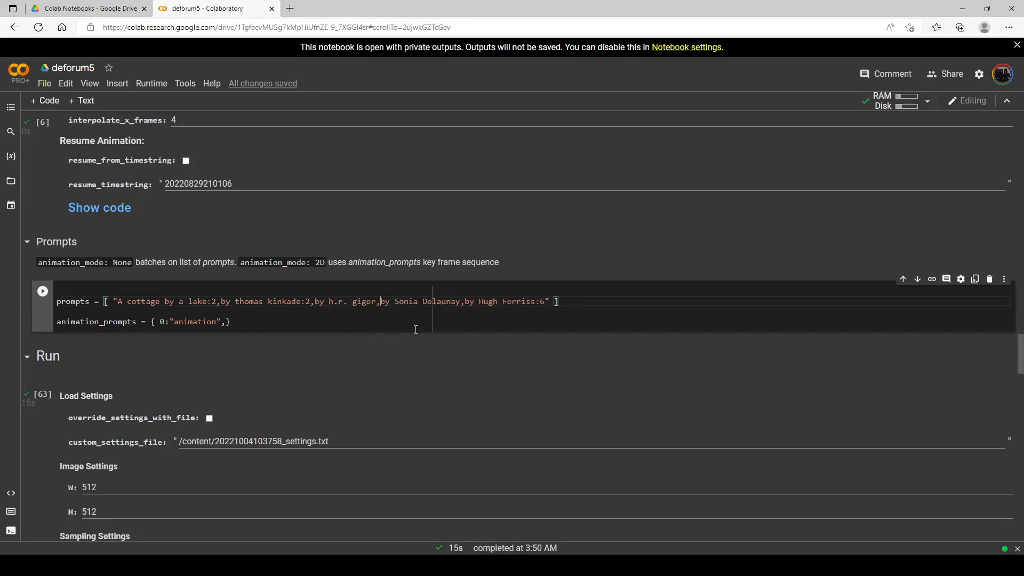
left_click(43, 291)
left_click(42, 396)
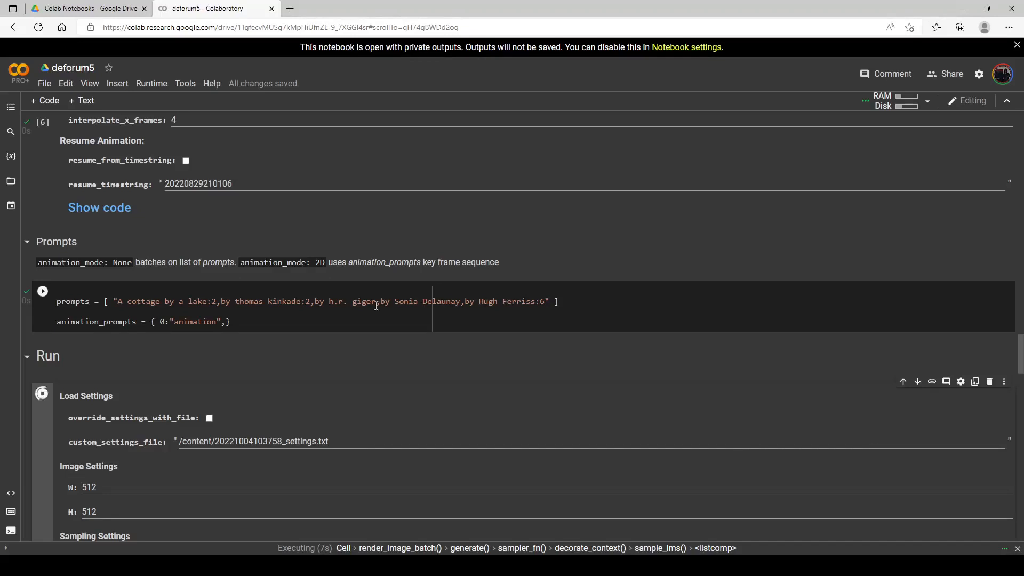
Step: Examine the logged subprompt weights and the picture for the prompt grouping H.R. Giger, Sonia Delaunay and Hugh Ferriss under one weight
scroll(257, 310, "down", 15)
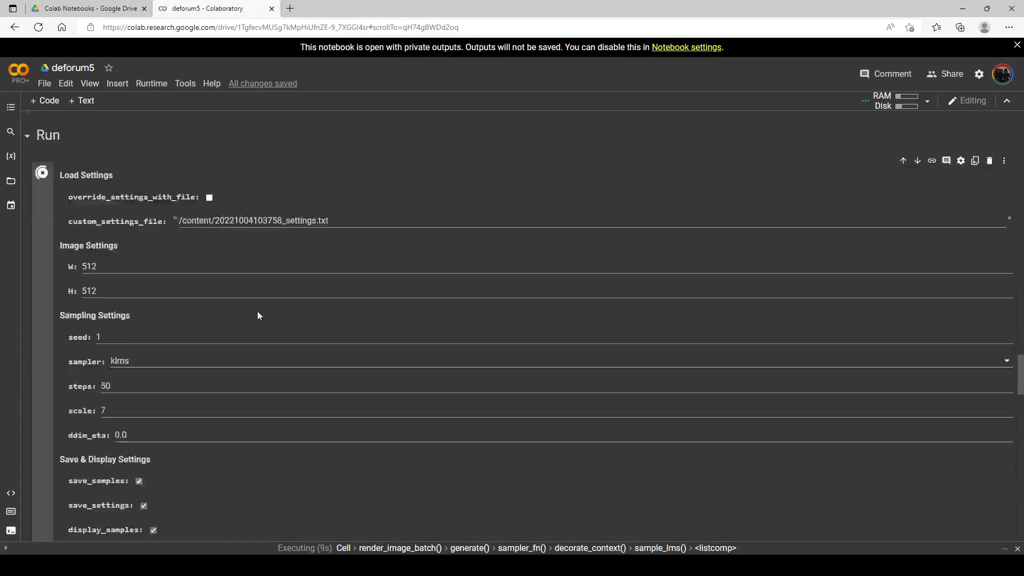
scroll(254, 309, "down", 3)
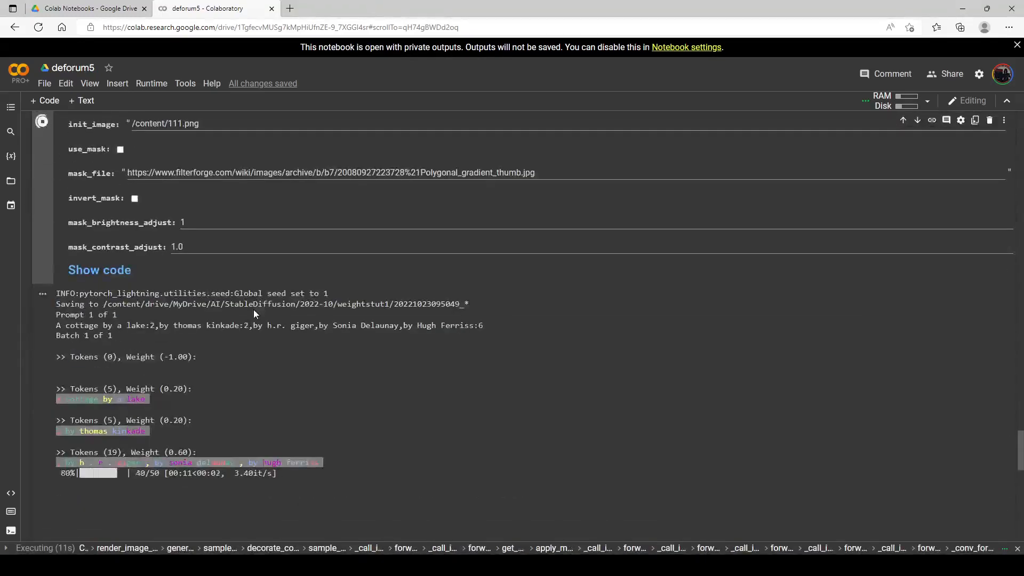
scroll(254, 309, "down", 3)
scroll(262, 298, "up", 20)
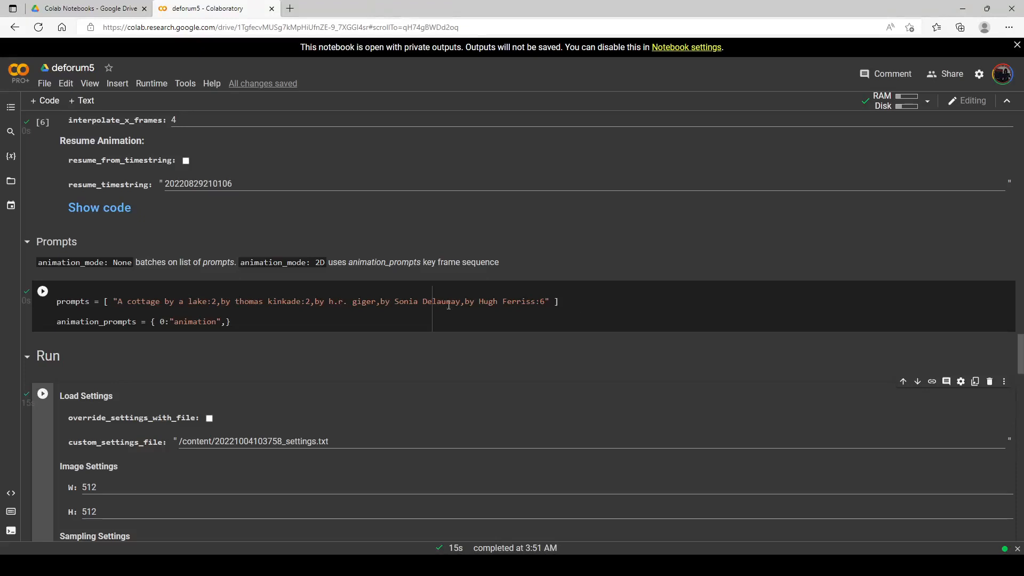
scroll(277, 305, "down", 20)
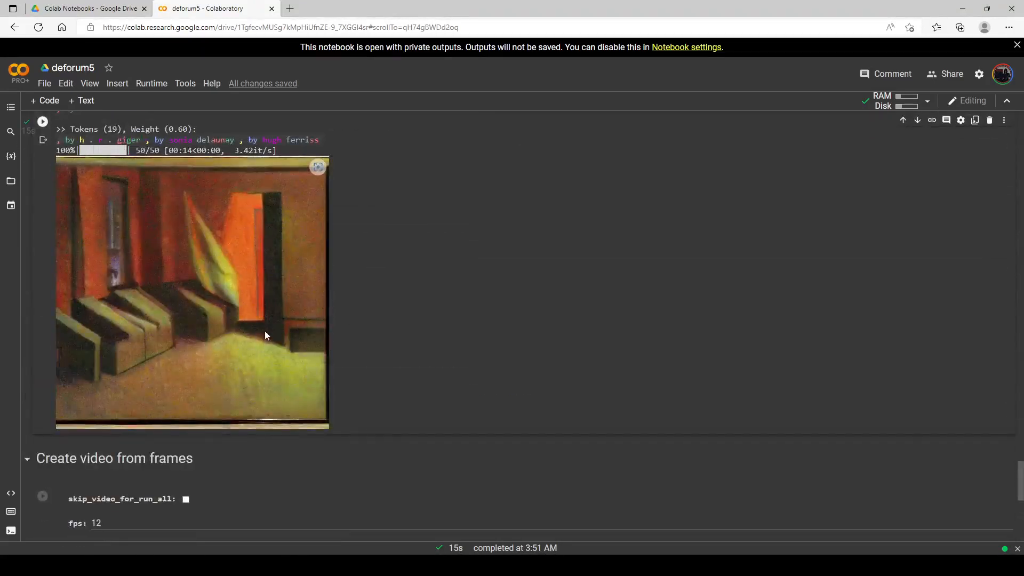
scroll(279, 320, "up", 2)
scroll(280, 319, "up", 20)
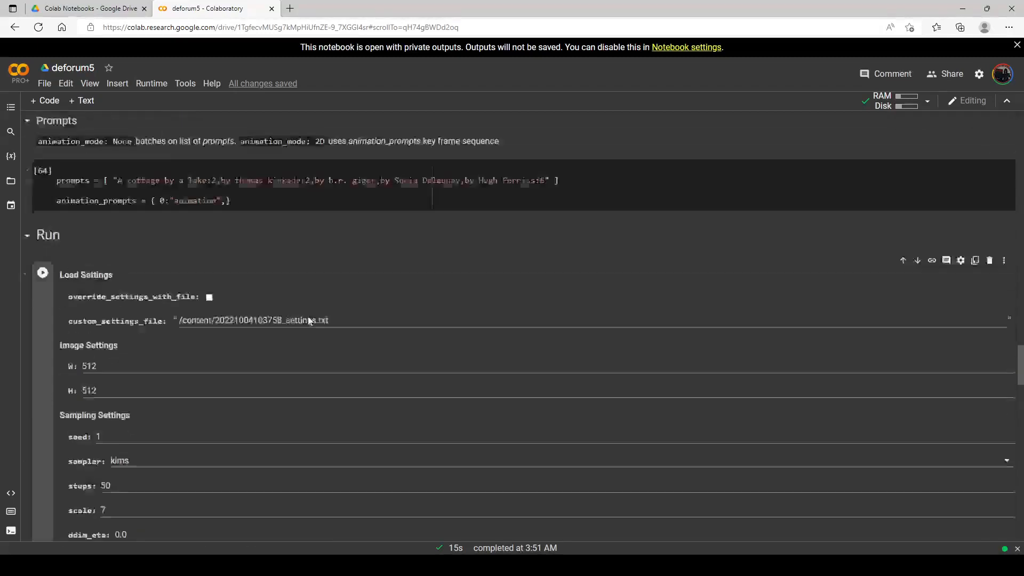
scroll(232, 356, "down", 2)
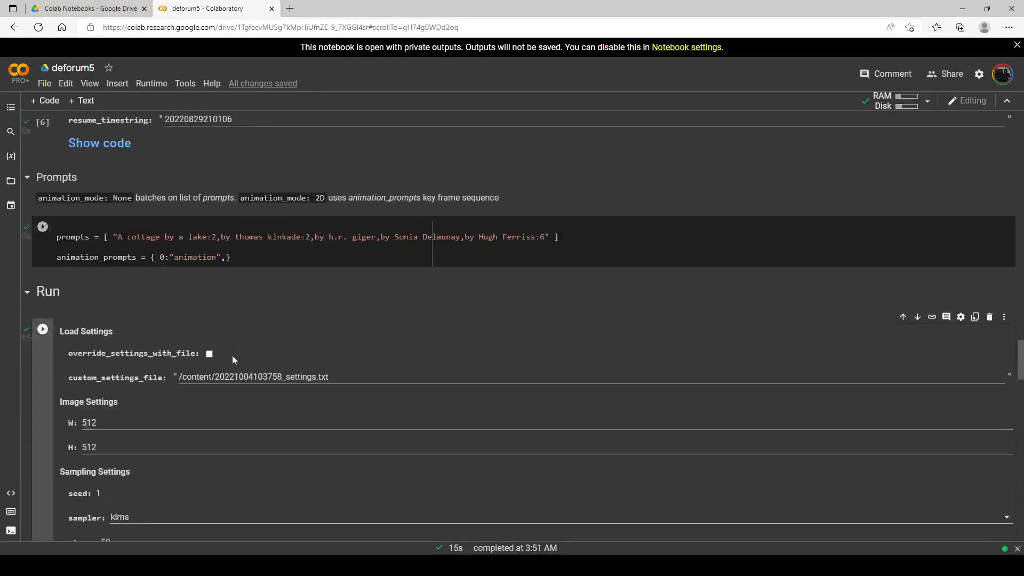
scroll(219, 360, "down", 2)
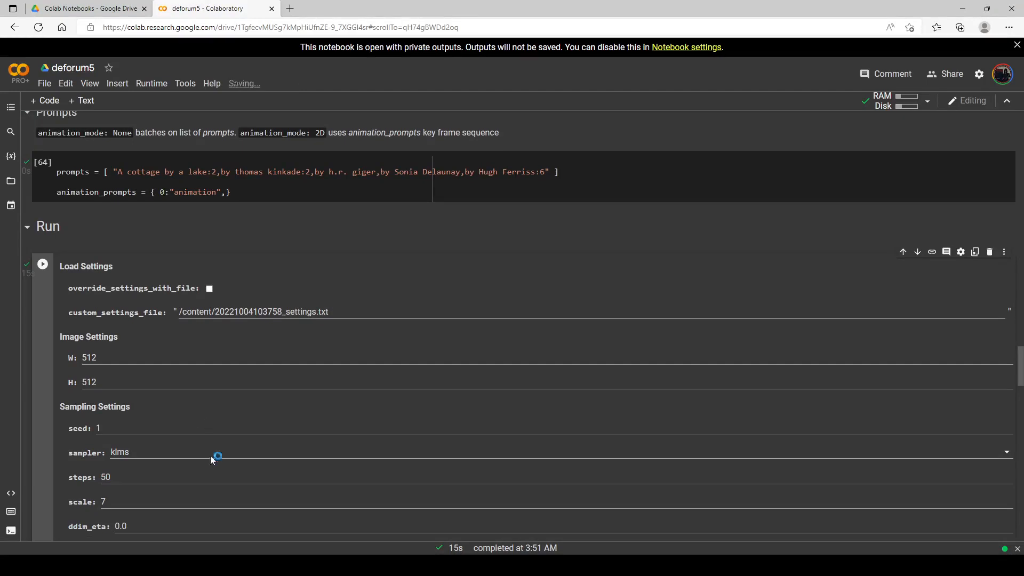
Step: Replace the prompt with "a cottage by a lake:1,artstation:1,deviantart:1,volumetric lighting:1,matte painting:1,concept art:1,unreal engine:1,by thomas kinkade:1" and run the prompts and generation cells
key("ctrl+z")
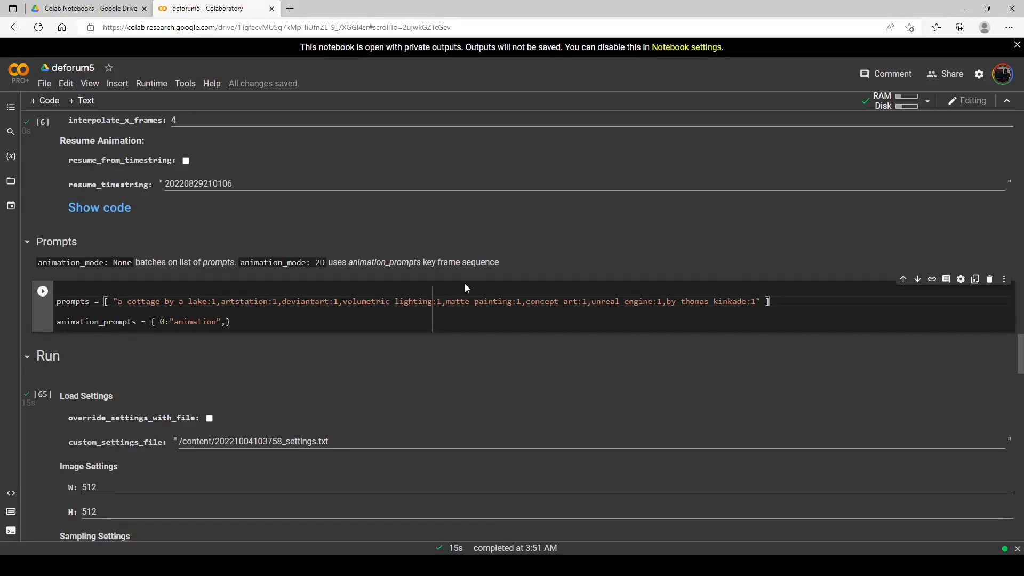
key("ctrl+Return")
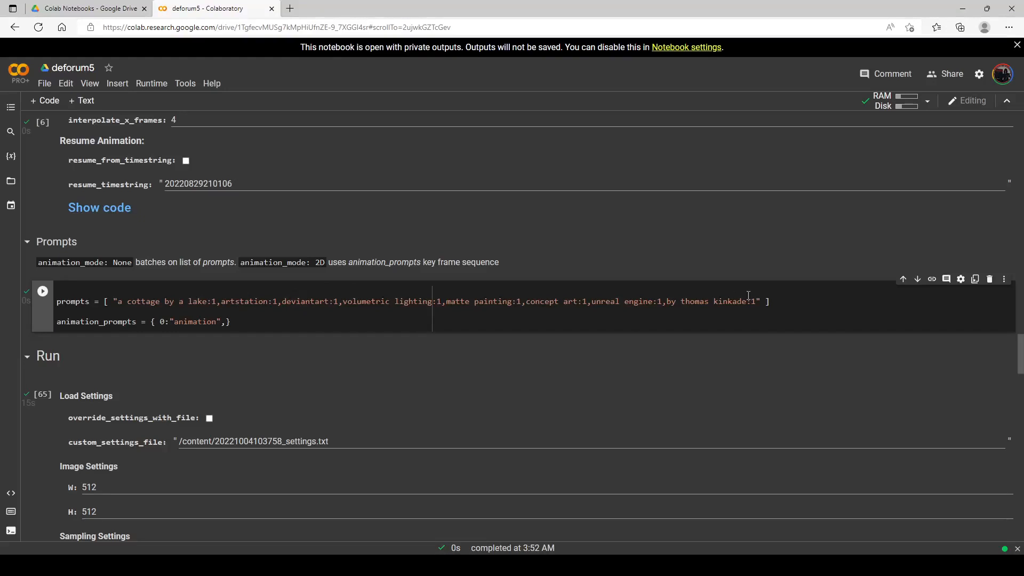
scroll(52, 364, "down", 5)
left_click(53, 363)
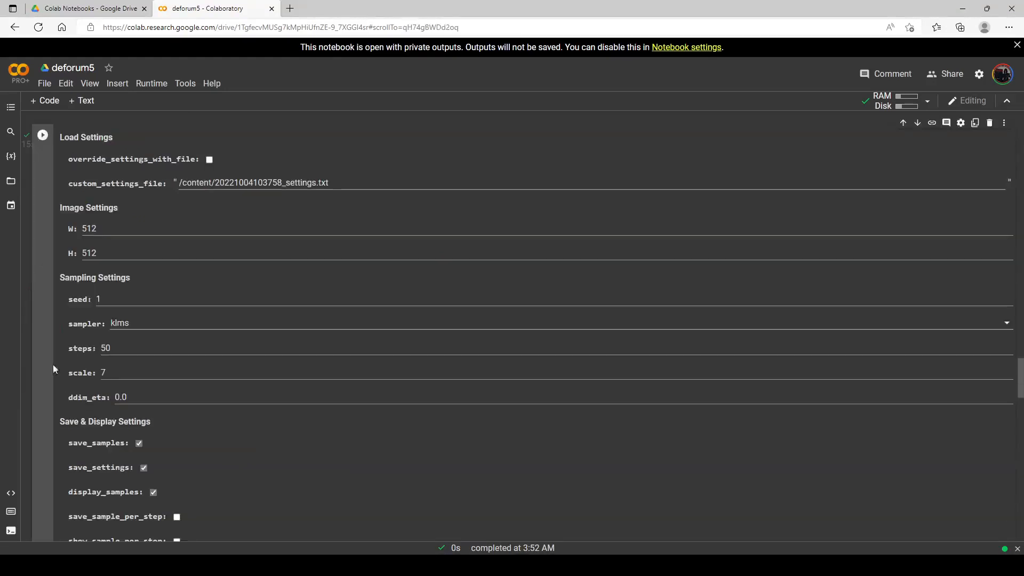
left_click(43, 135)
Step: Examine the logged normalized weights and the picture for the prompt whose eight subprompts are weighted equally
scroll(385, 288, "up", 4)
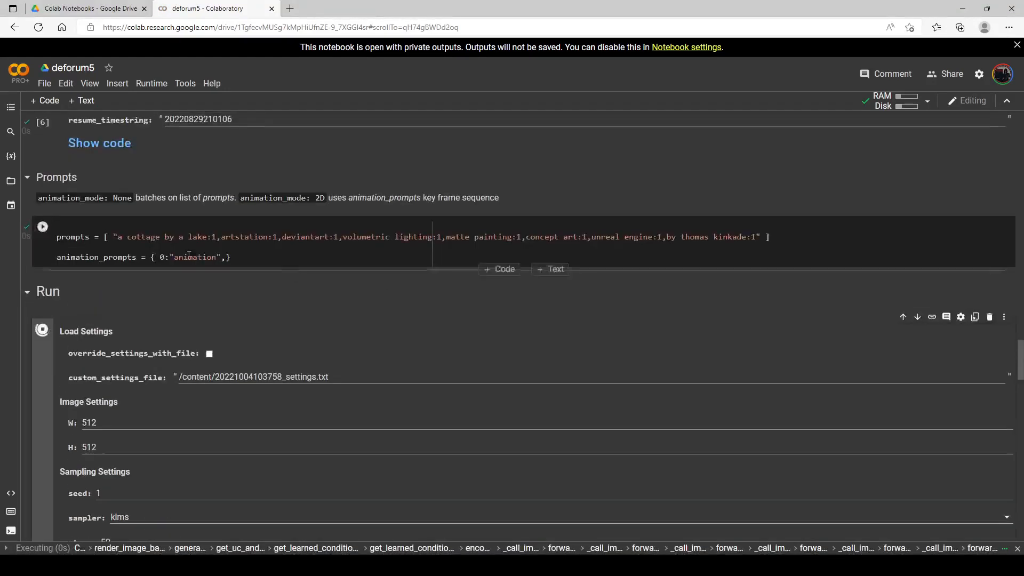
scroll(264, 252, "down", 17)
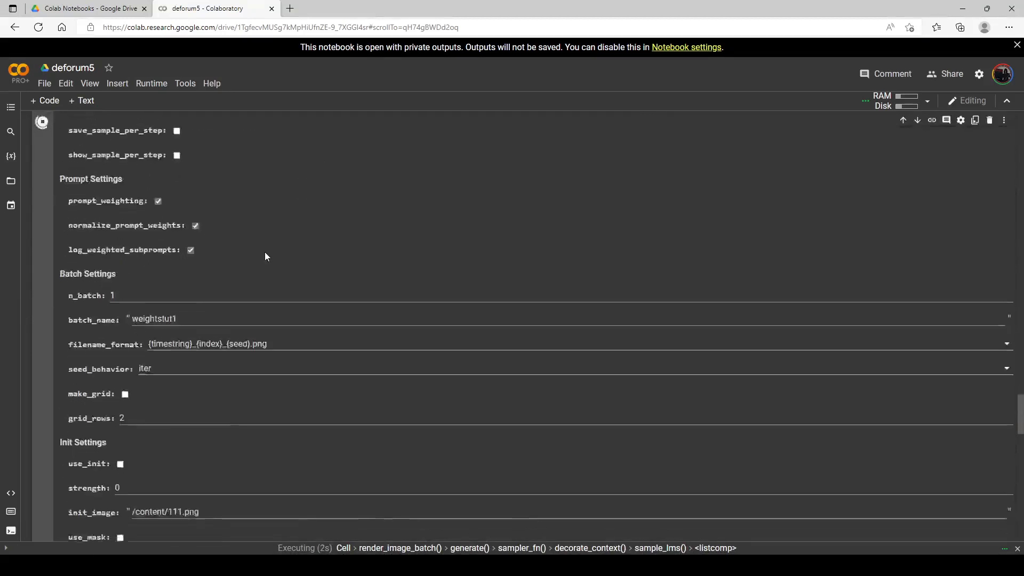
scroll(264, 251, "down", 4)
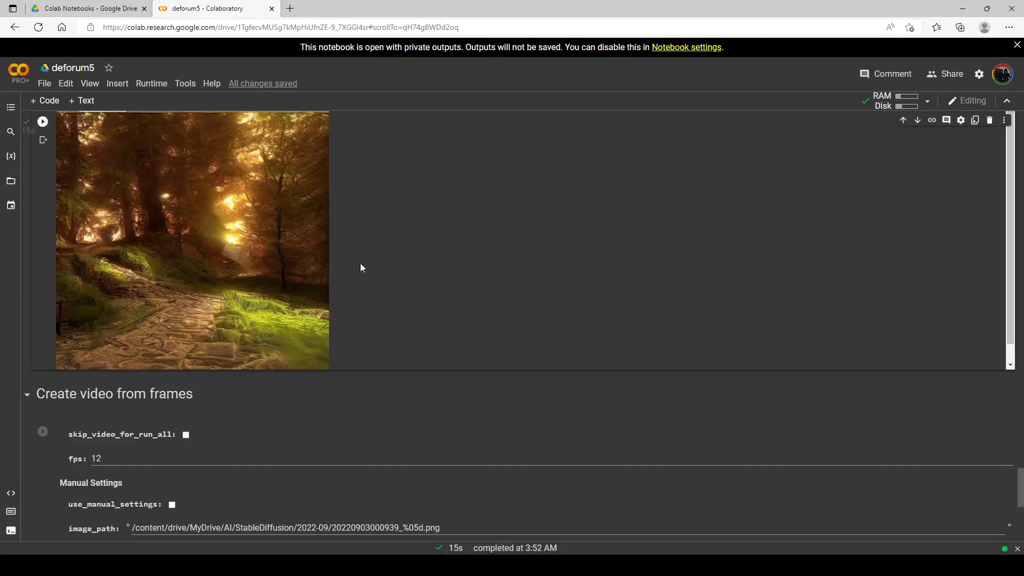
scroll(346, 272, "up", 6)
scroll(325, 262, "down", 4)
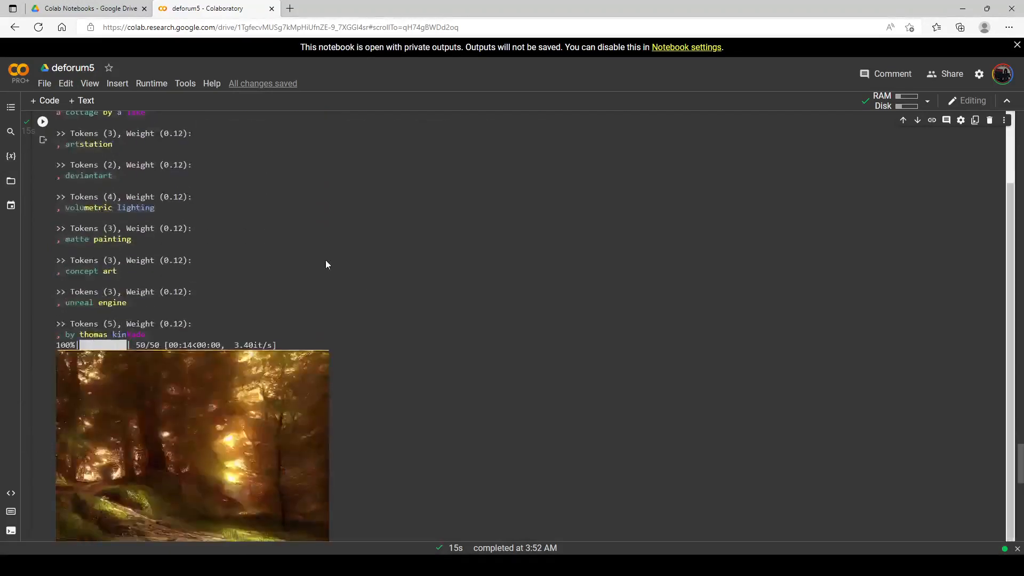
scroll(503, 247, "up", 15)
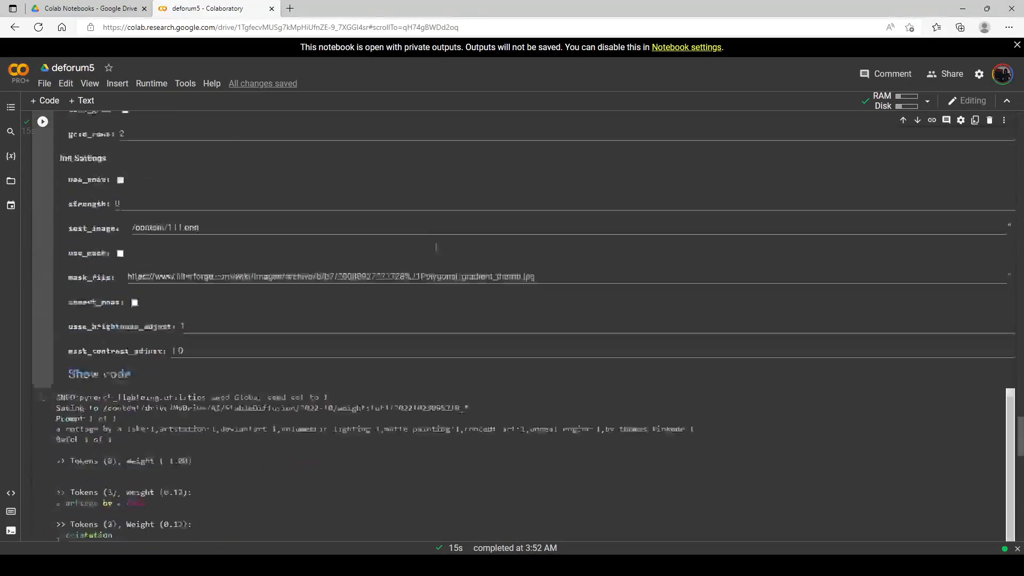
scroll(431, 270, "down", 15)
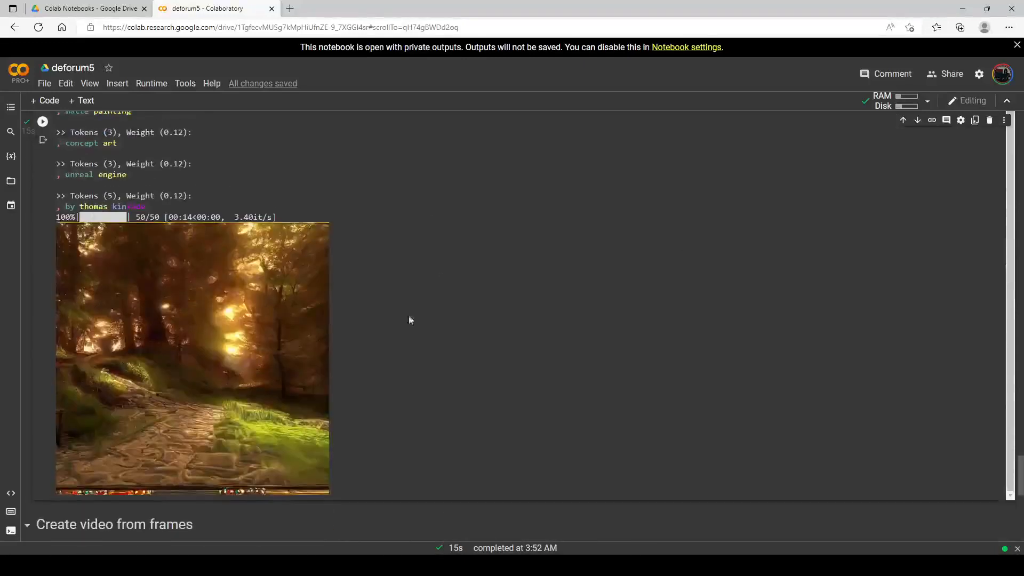
scroll(594, 192, "up", 15)
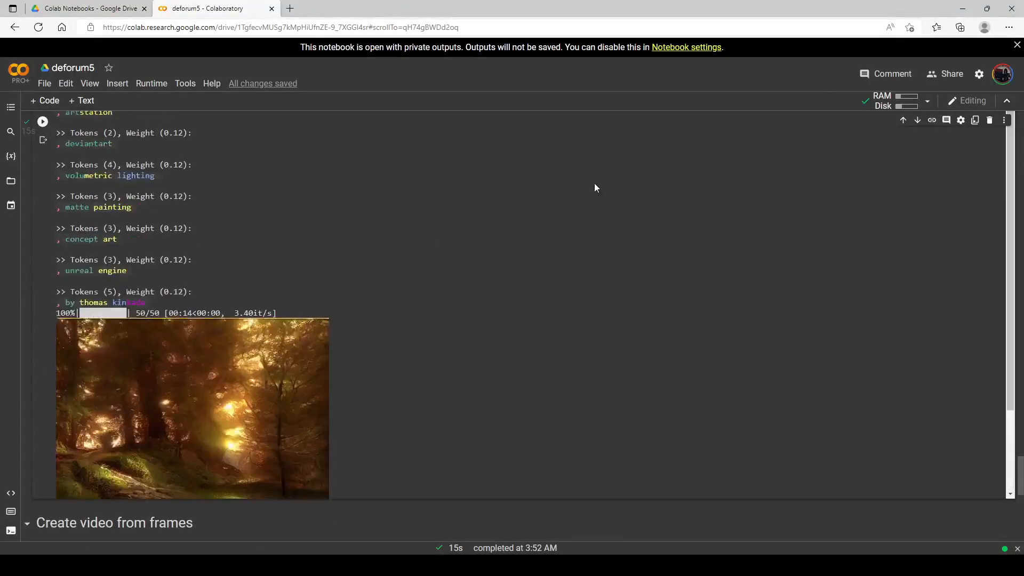
Step: Set the "unreal engine" weight to 4 in the prompt and run the prompts and generation cells
scroll(595, 212, "up", 20)
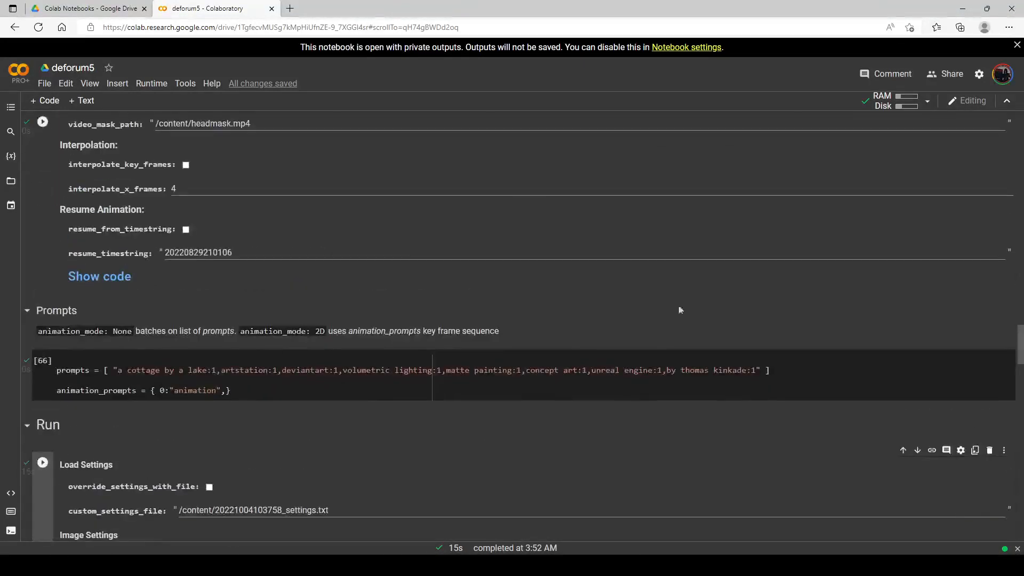
left_click(661, 370)
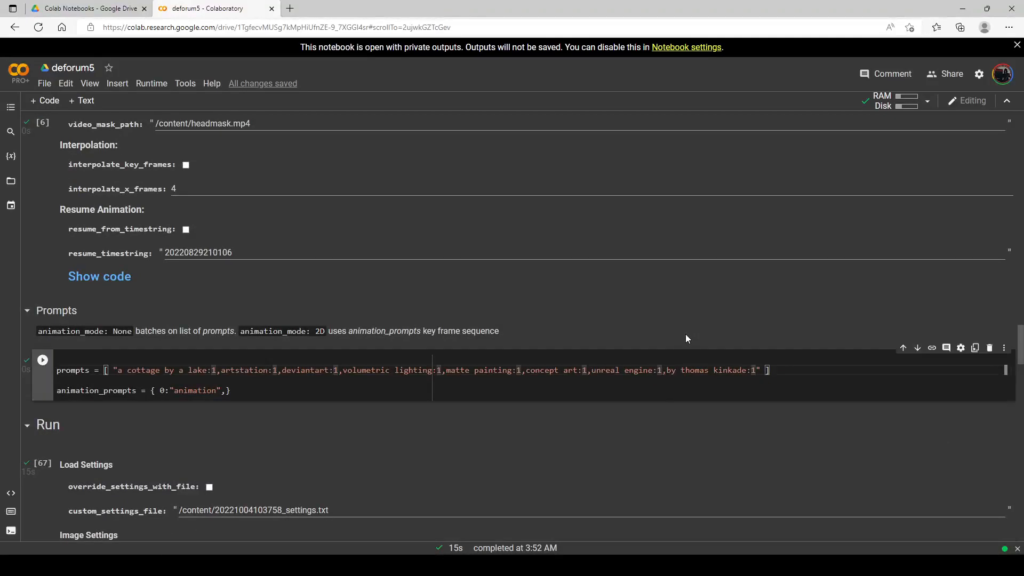
key("BackSpace")
type("4")
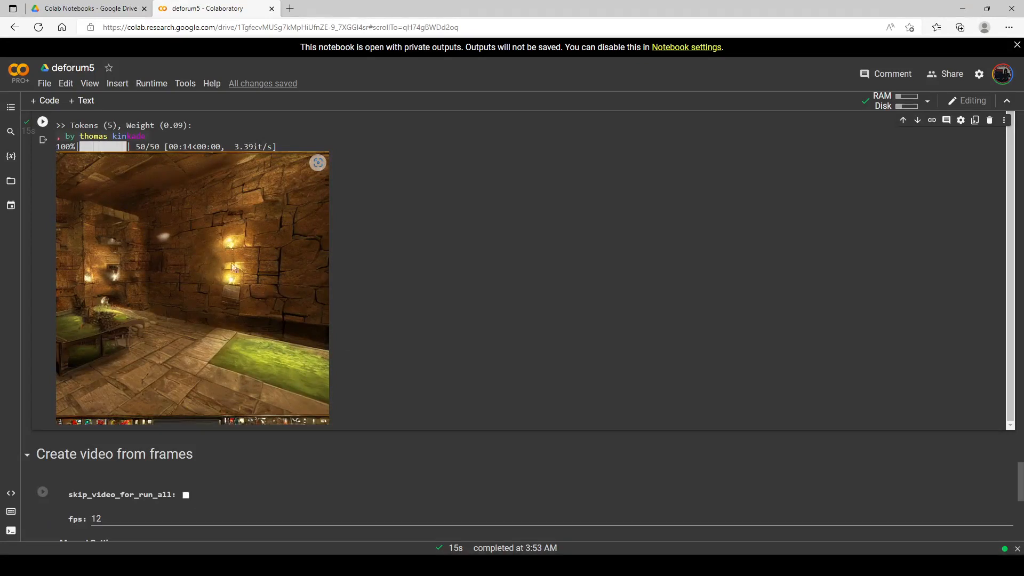
Step: Check the picture generated with the heavier "unreal engine" subprompt, and set that subprompt's weight back to 1
scroll(203, 314, "up", 15)
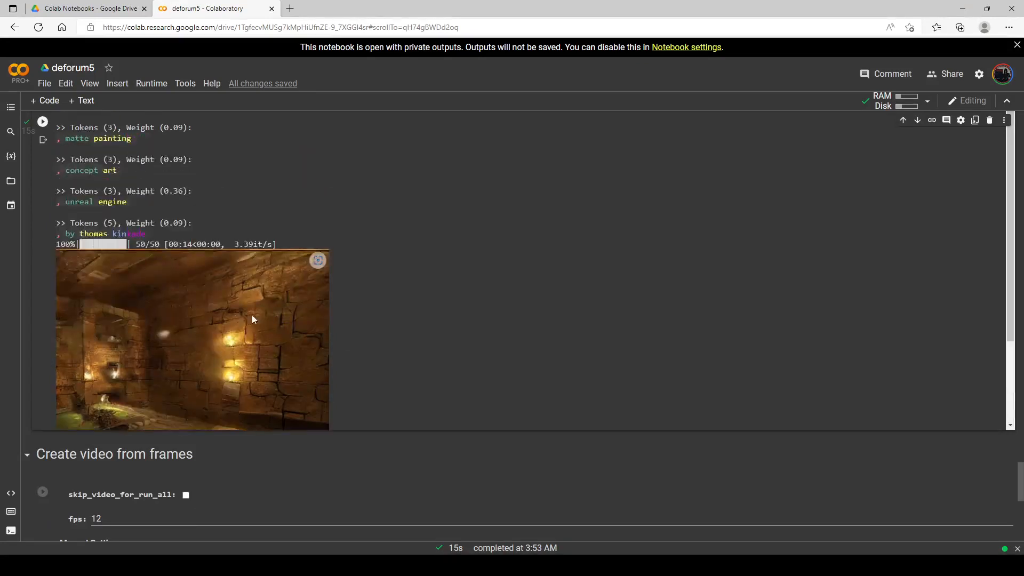
scroll(329, 262, "up", 10)
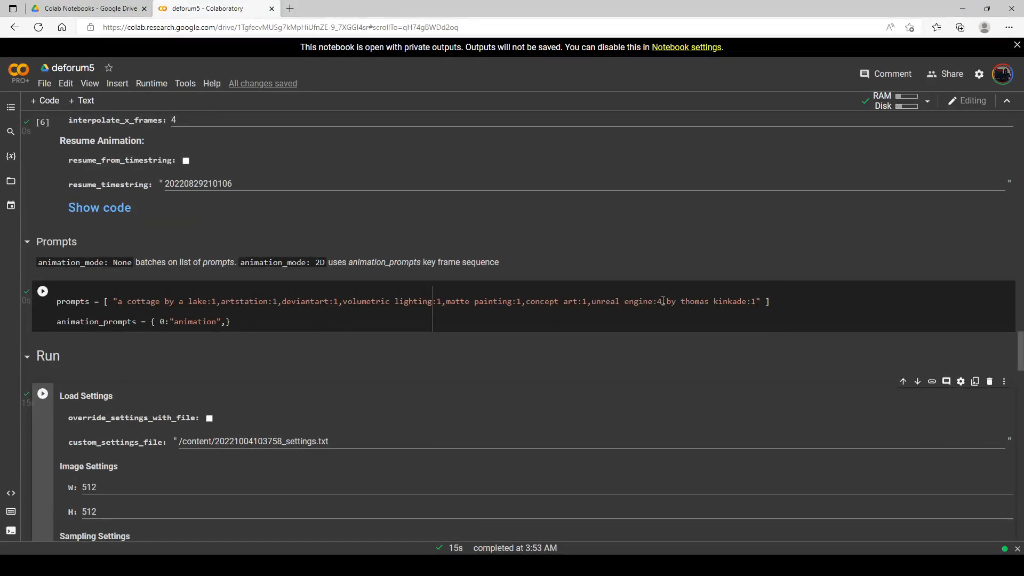
left_click(663, 301)
key("BackSpace")
type("1")
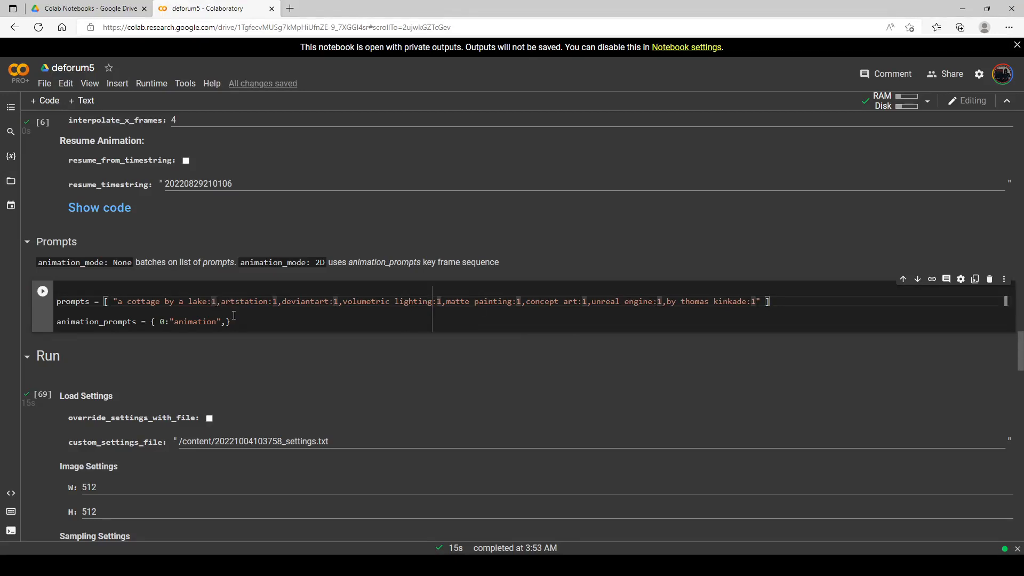
Step: Set the weights of "a cottage by a lake" and "by thomas kinkade" to 4 and run the prompts and generation cells
key("BackSpace")
type("4")
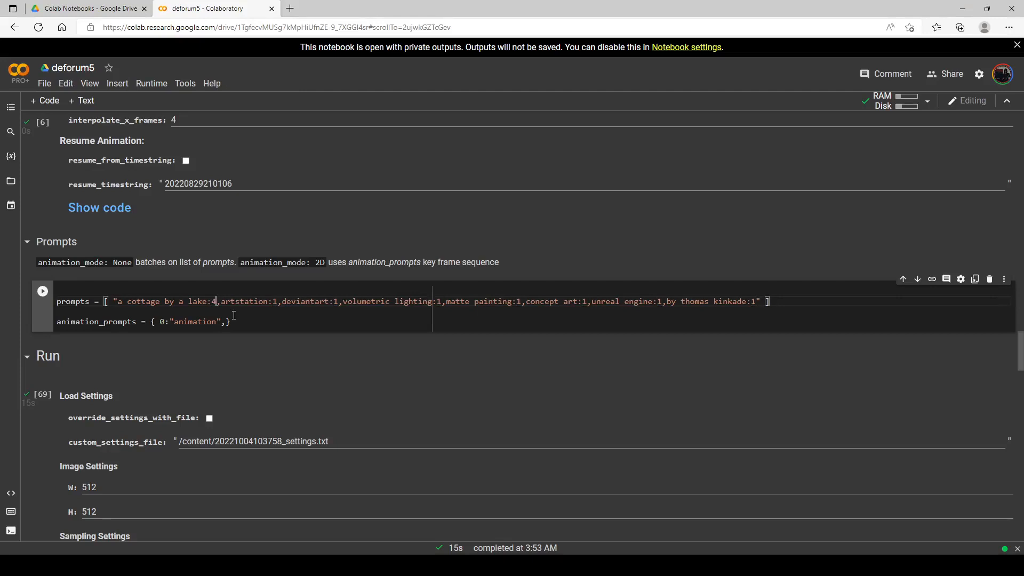
left_click(756, 300)
key("BackSpace")
type("4")
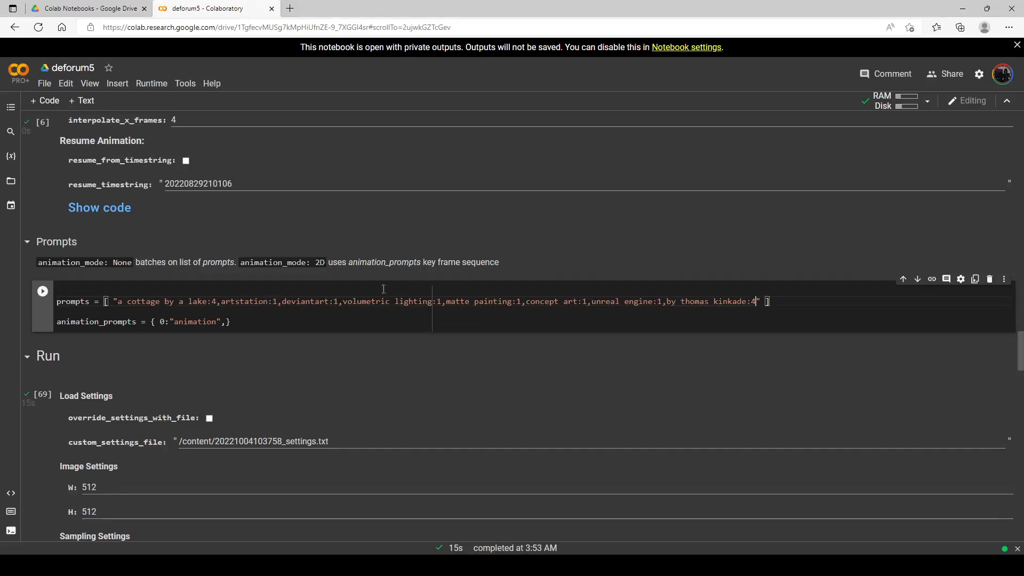
Step: Examine the logged normalized weights and the picture for the prompt favouring "a cottage by a lake" and "by thomas kinkade"
scroll(260, 225, "down", 4)
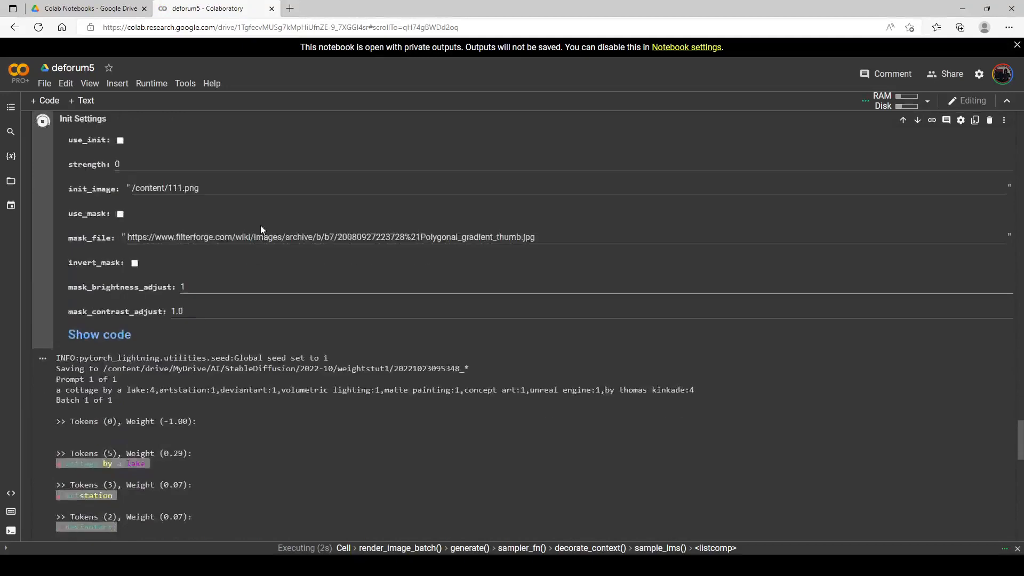
scroll(342, 231, "up", 4)
scroll(342, 230, "up", 15)
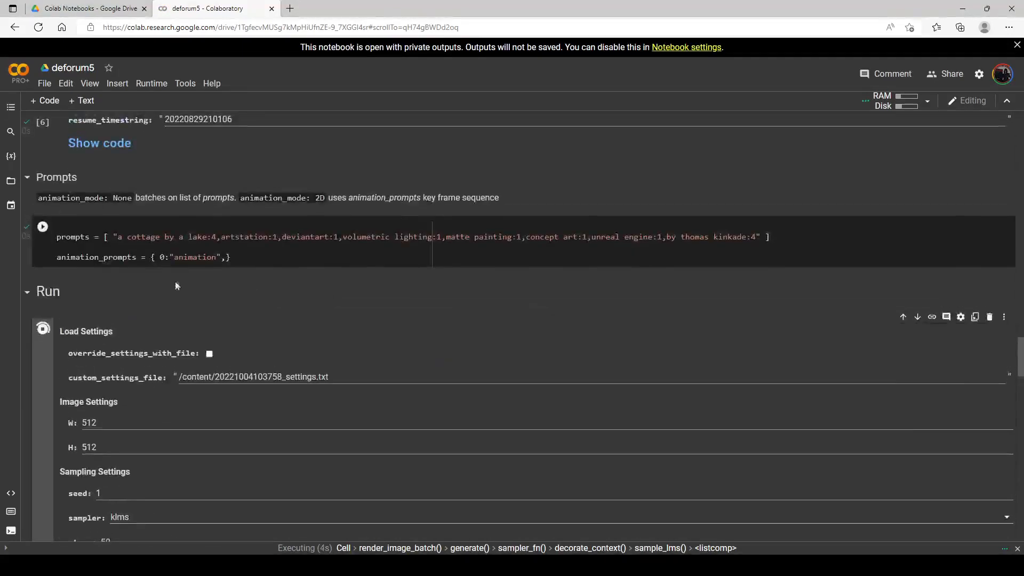
scroll(139, 258, "down", 2)
scroll(139, 254, "down", 14)
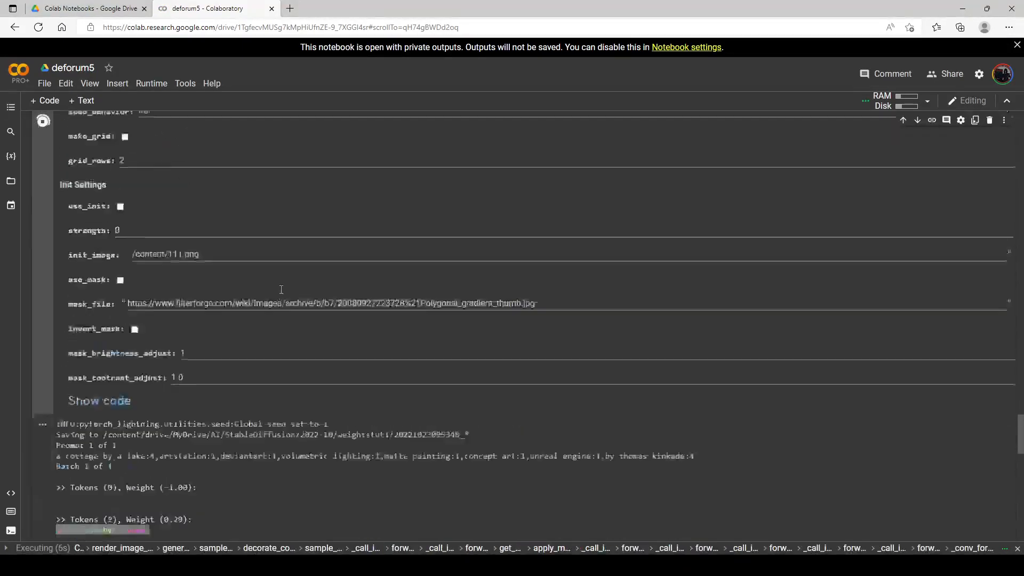
scroll(291, 290, "down", 5)
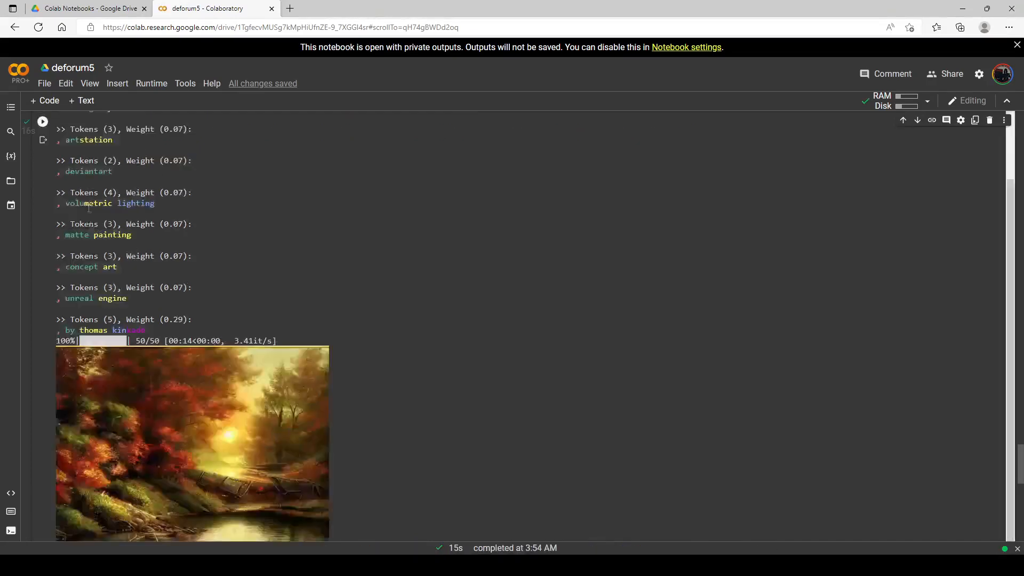
scroll(196, 217, "down", 4)
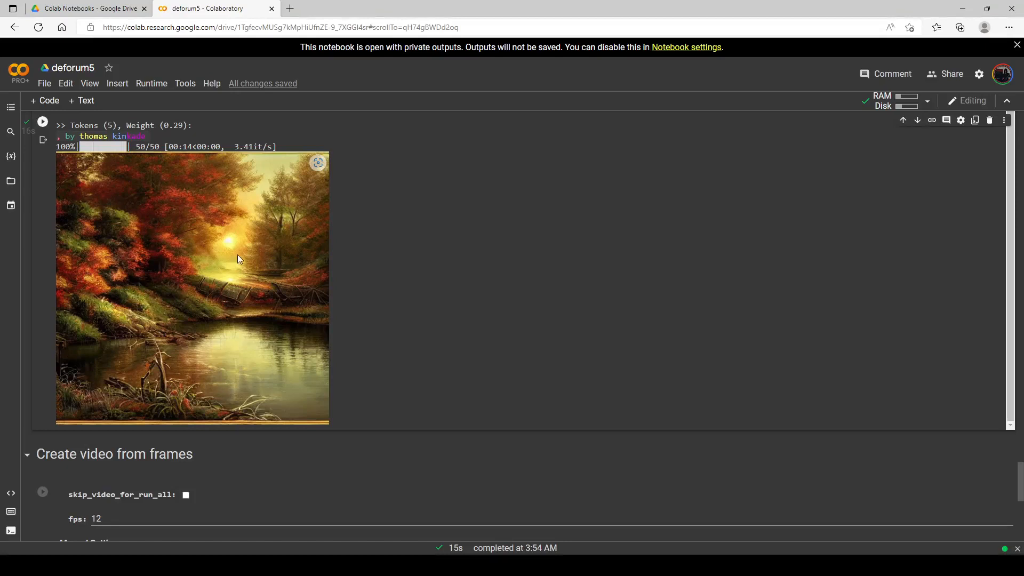
scroll(286, 286, "up", 2)
scroll(291, 292, "down", 1)
scroll(310, 293, "up", 1)
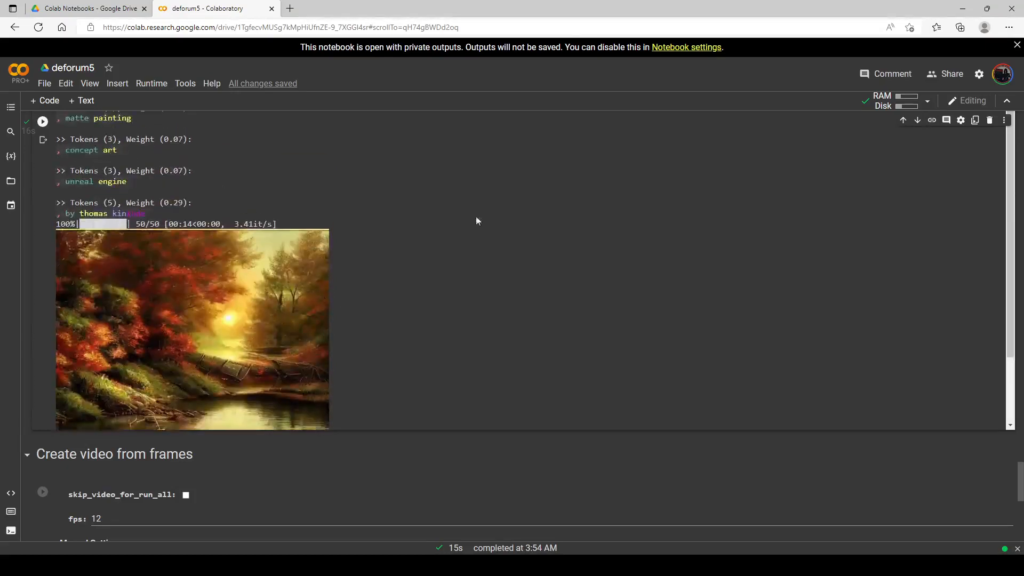
Step: Replace the "artstation" and "deviantart" subprompts with "glaucous fog and mist:5" and check the weights and picture generated from the prompt
scroll(604, 281, "up", 20)
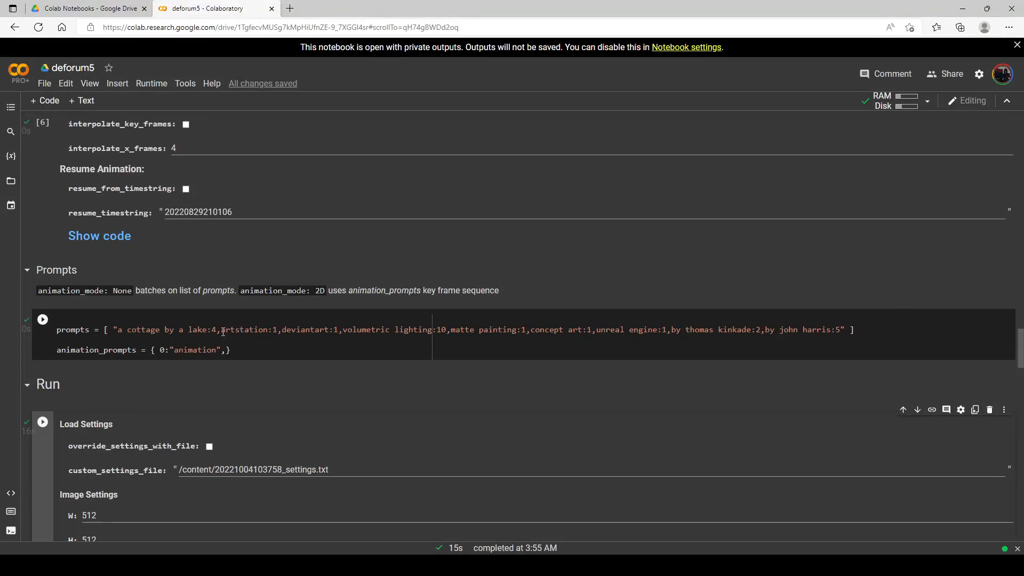
left_click_drag(223, 331, 340, 330)
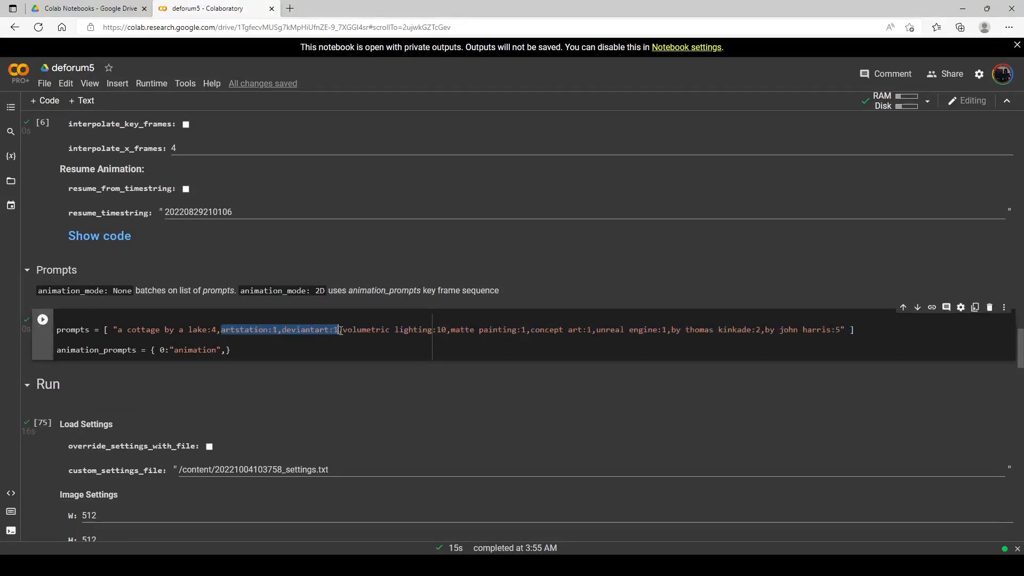
key("BackSpace")
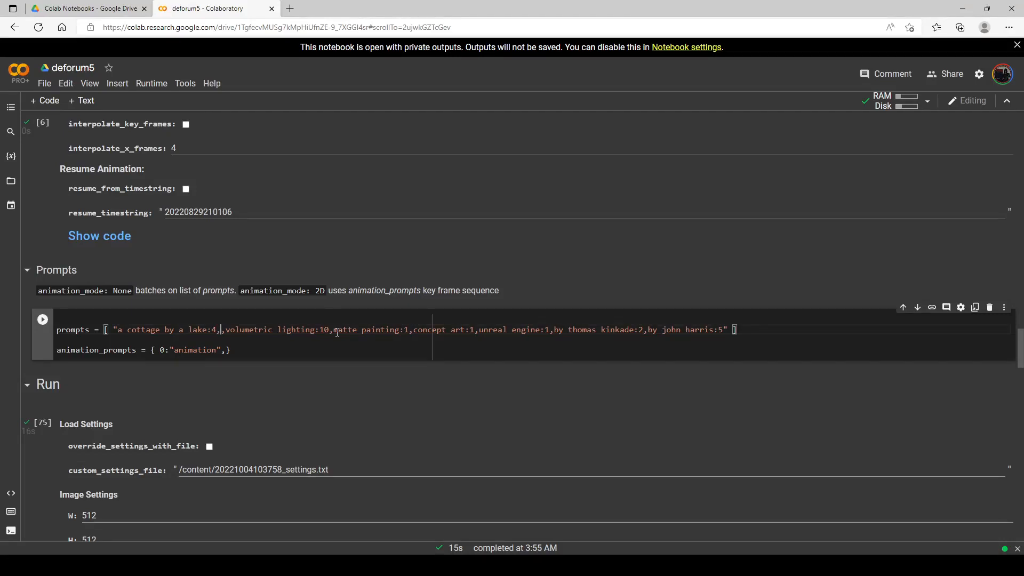
type("glaucous fog and mist:")
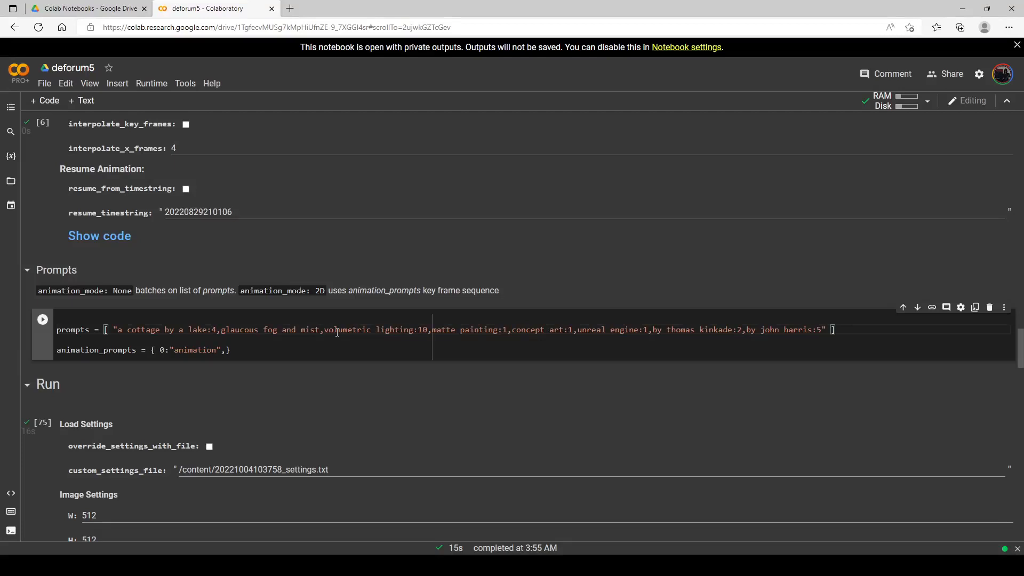
type("5")
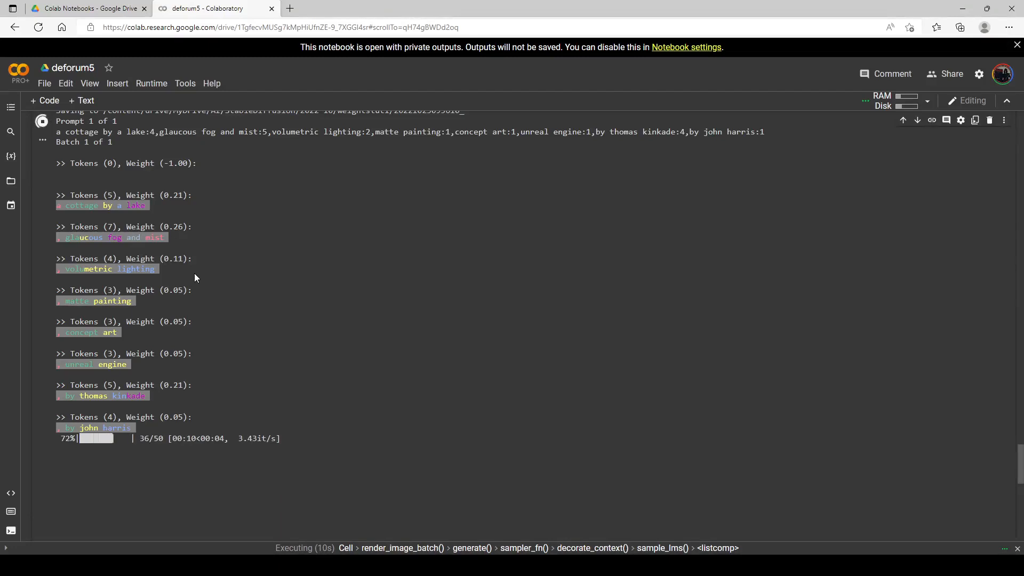
scroll(253, 293, "down", 1)
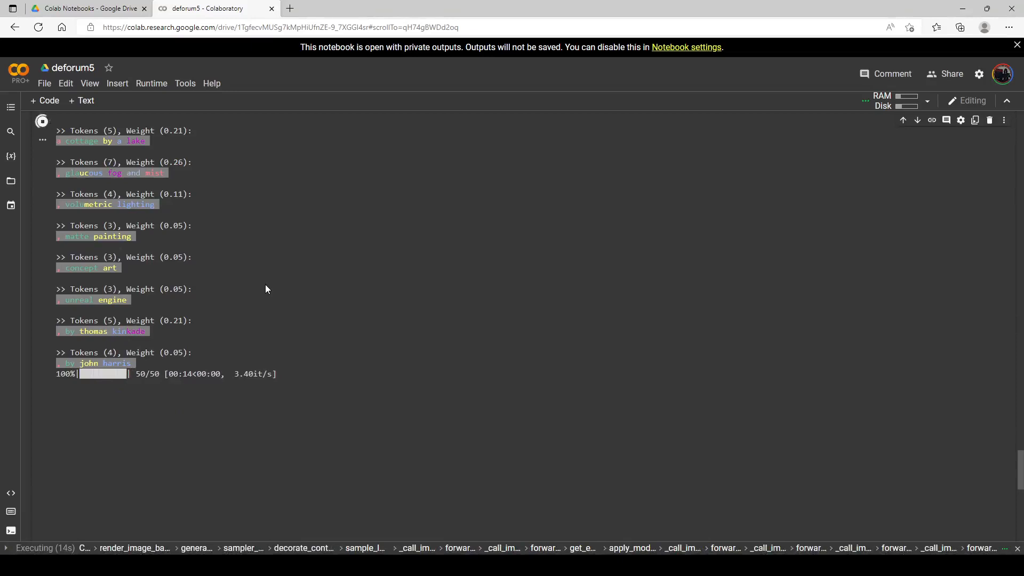
scroll(273, 264, "down", 2)
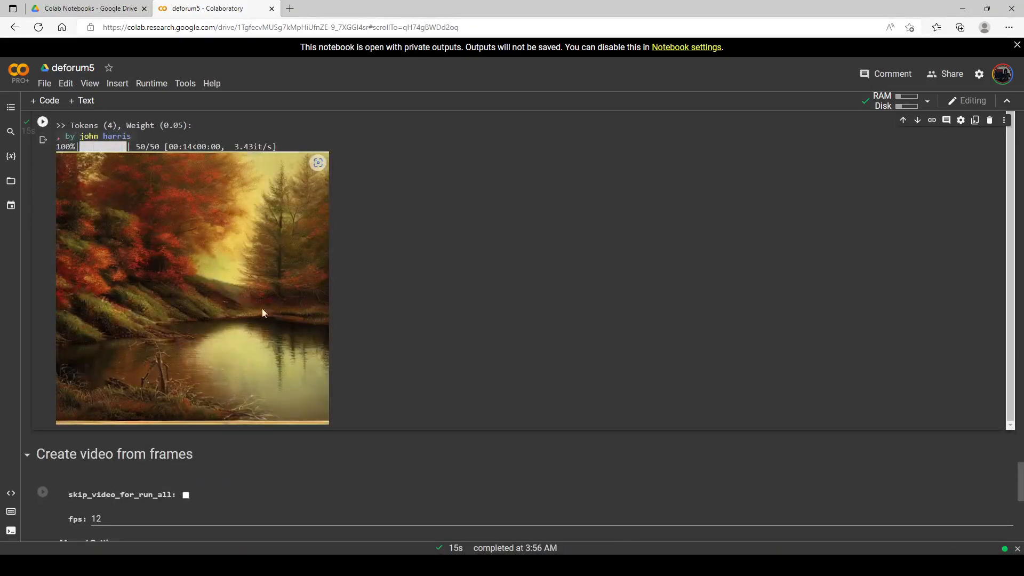
Step: Set the weight of "glaucous fog and mist" to 20 and run the prompts and generation cells
scroll(459, 268, "up", 10)
scroll(417, 251, "up", 20)
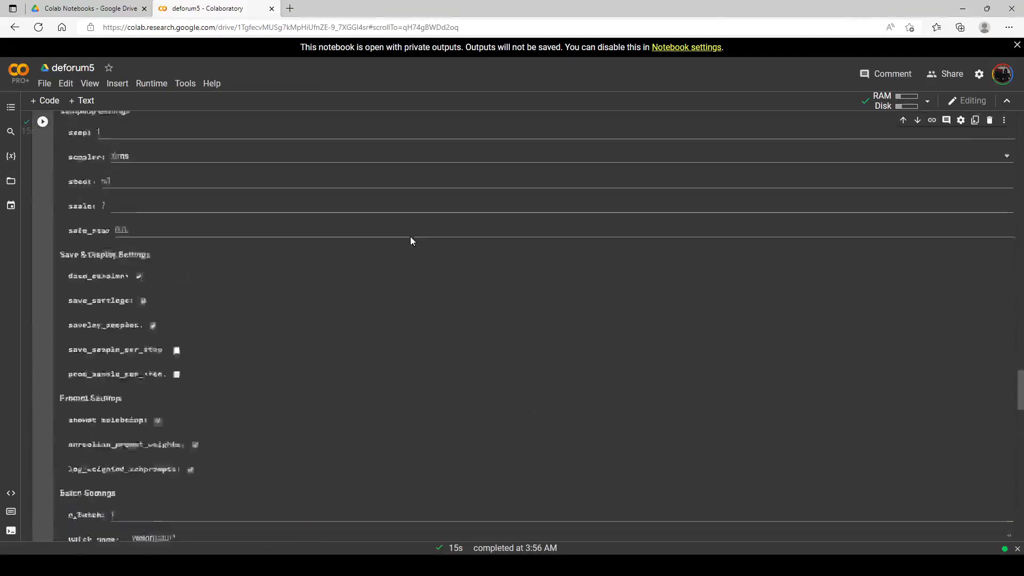
left_click(331, 302)
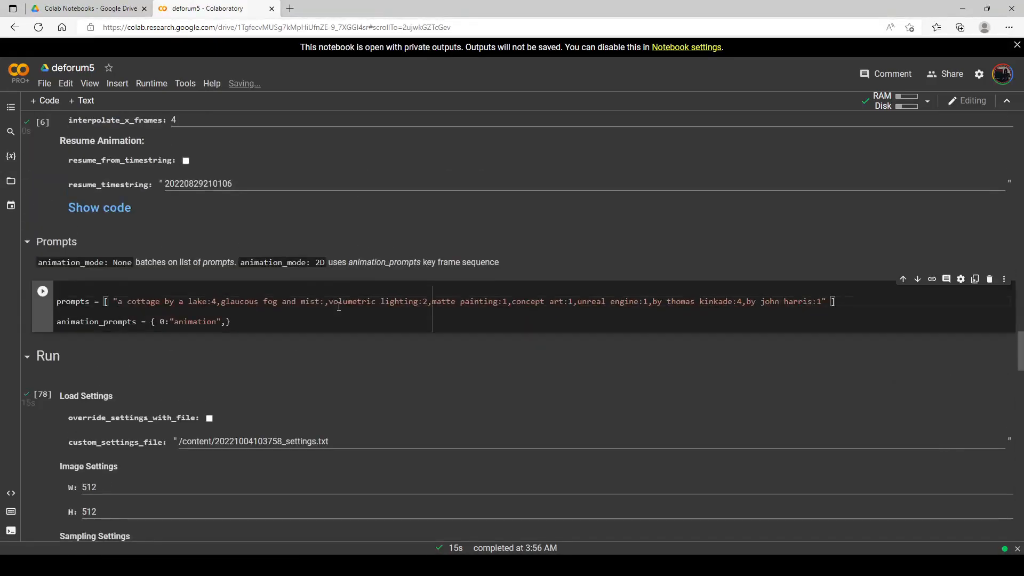
key("BackSpace")
type("20")
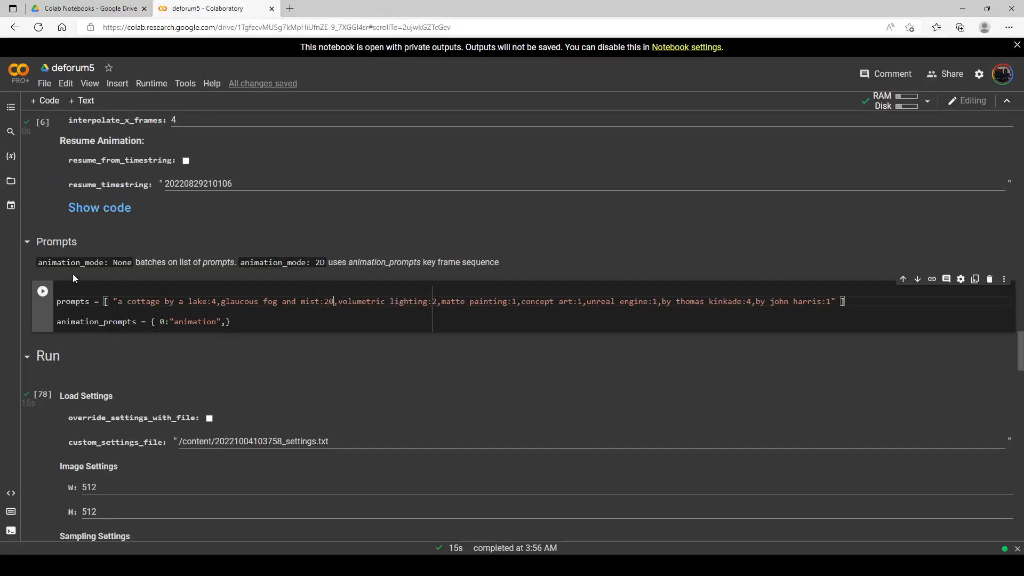
left_click(43, 292)
scroll(75, 292, "down", 1)
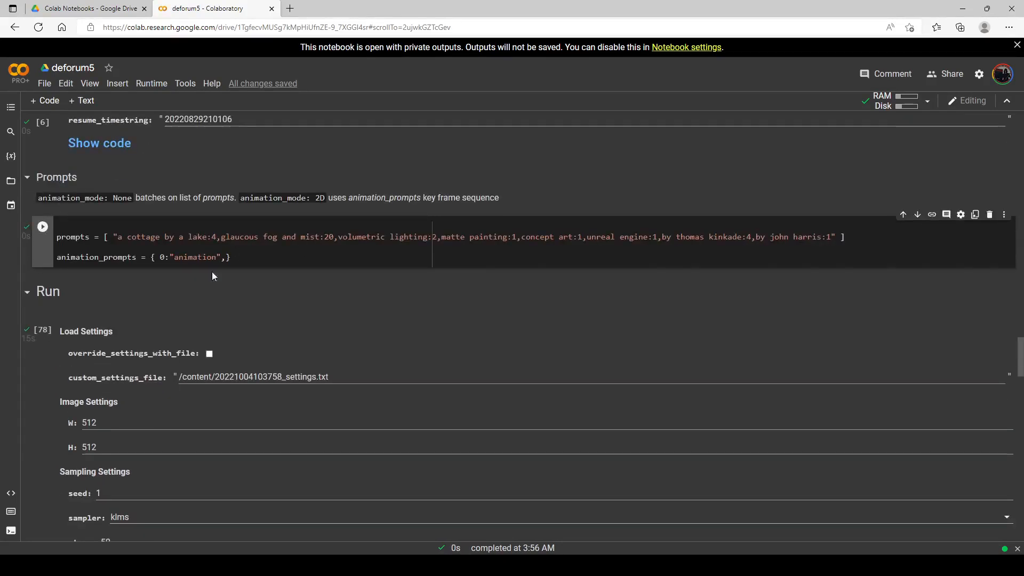
left_click(46, 329)
left_click(45, 137)
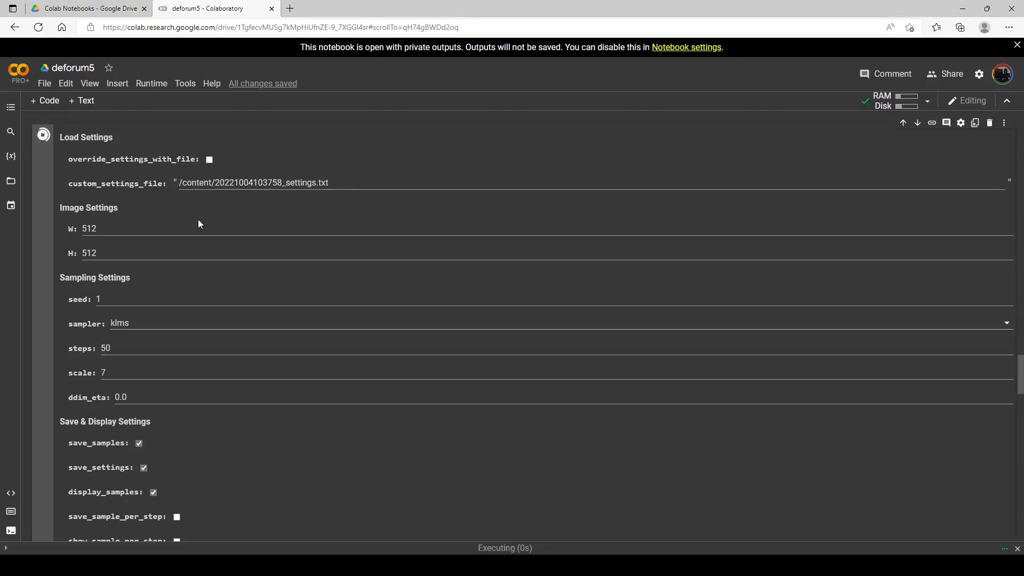
Step: Examine the logged normalized weights for the prompt dominated by the "glaucous fog and mist" subprompt
scroll(218, 235, "down", 7)
scroll(244, 259, "down", 10)
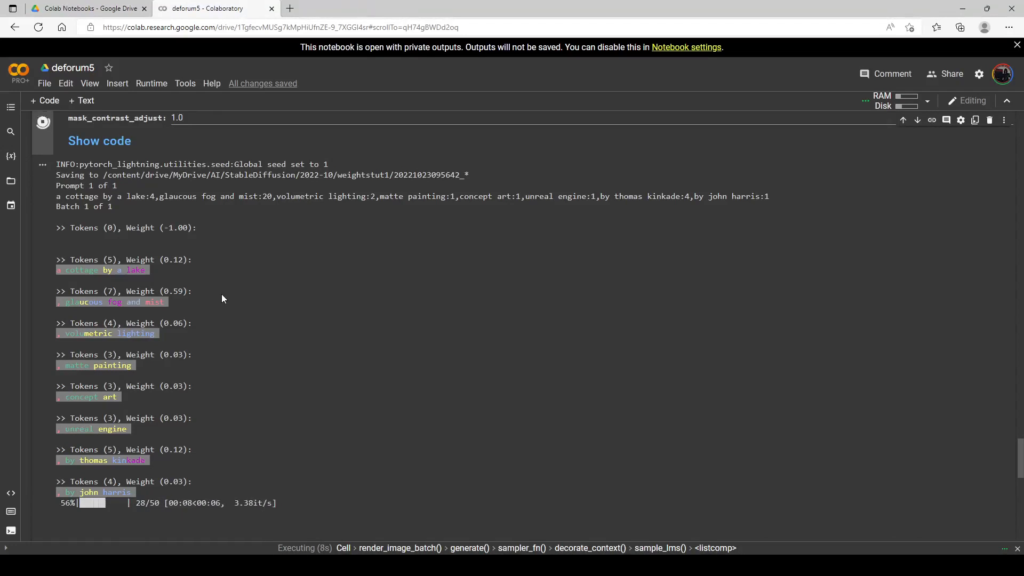
scroll(266, 298, "down", 1)
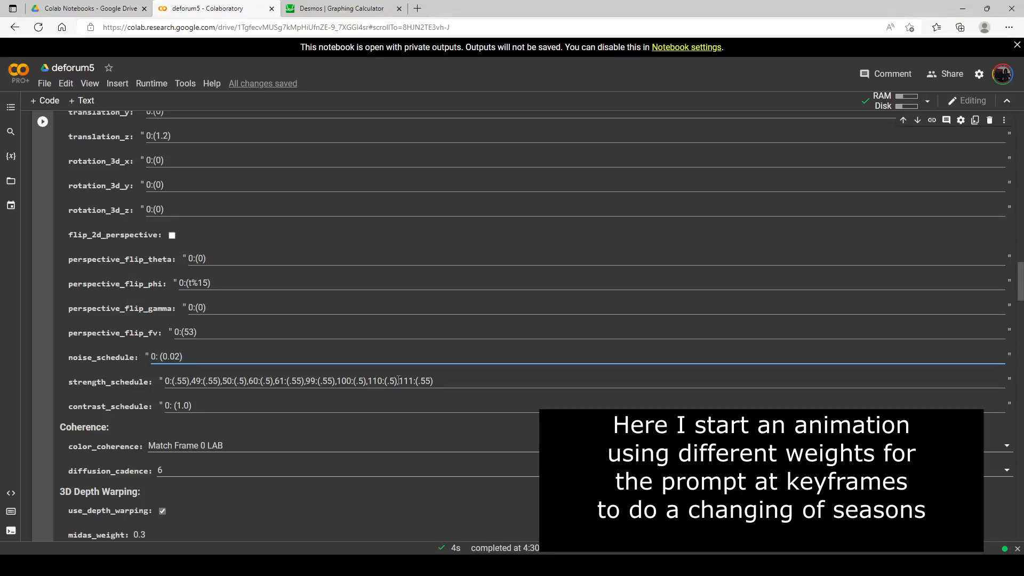
Step: Run the 3D animation settings cell and review its motion parameters, strength schedule and the keyframed seasonal animation prompts
scroll(209, 329, "up", 8)
scroll(122, 299, "down", 1)
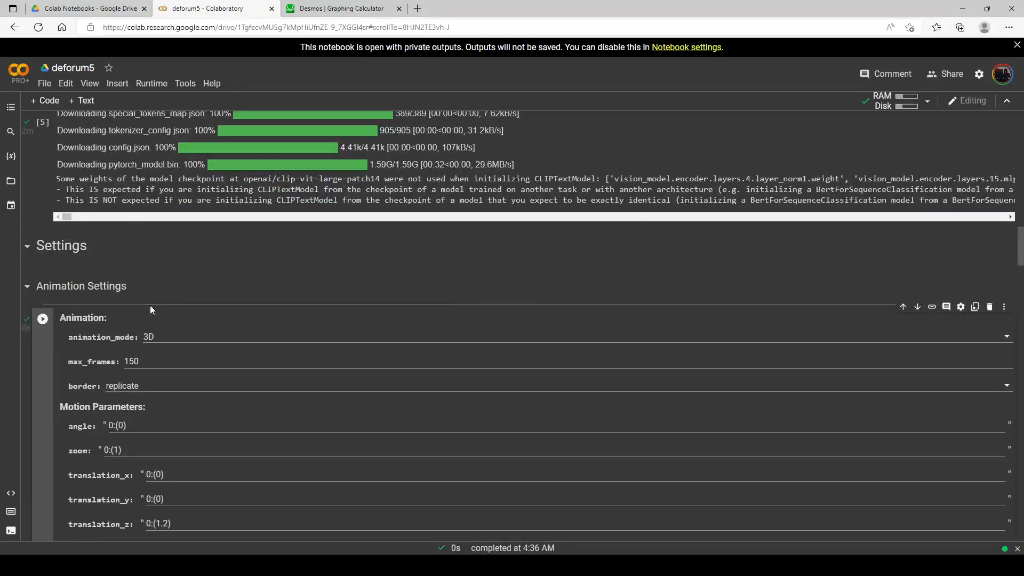
scroll(149, 305, "down", 5)
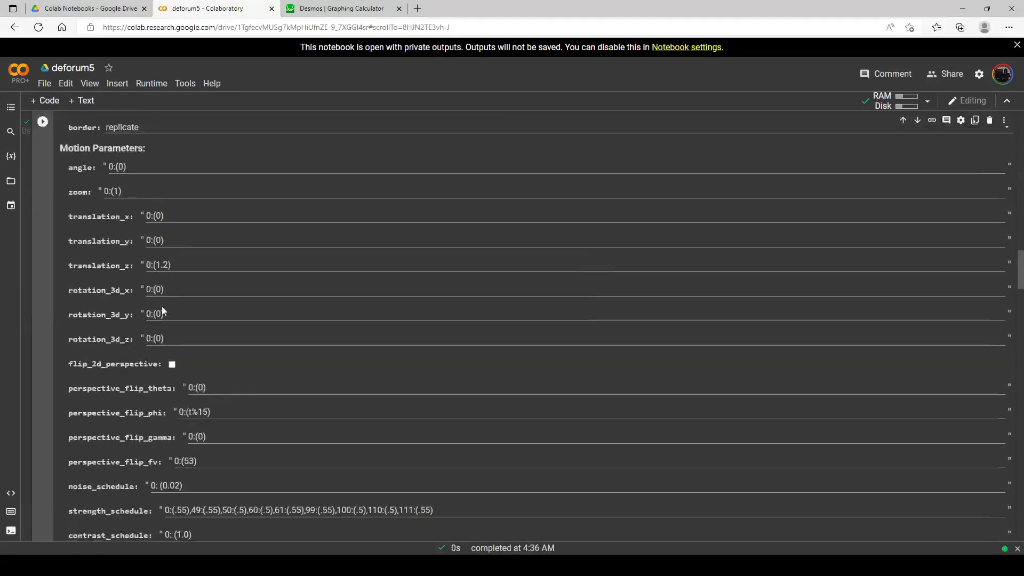
scroll(162, 306, "up", 3)
scroll(166, 306, "up", 2)
scroll(176, 308, "down", 15)
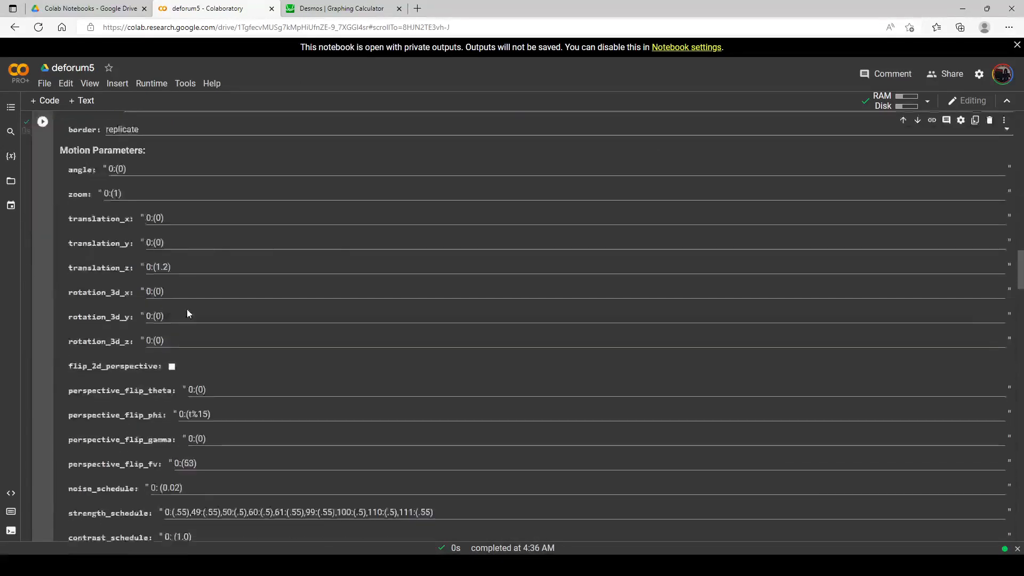
scroll(265, 333, "down", 6)
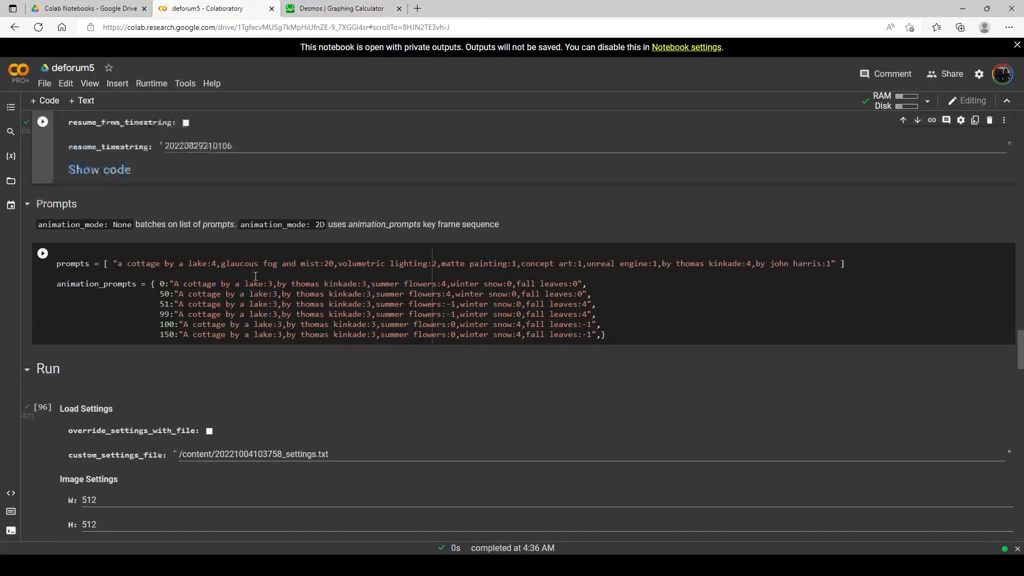
scroll(255, 275, "up", 3)
scroll(255, 267, "down", 2)
scroll(255, 267, "down", 1)
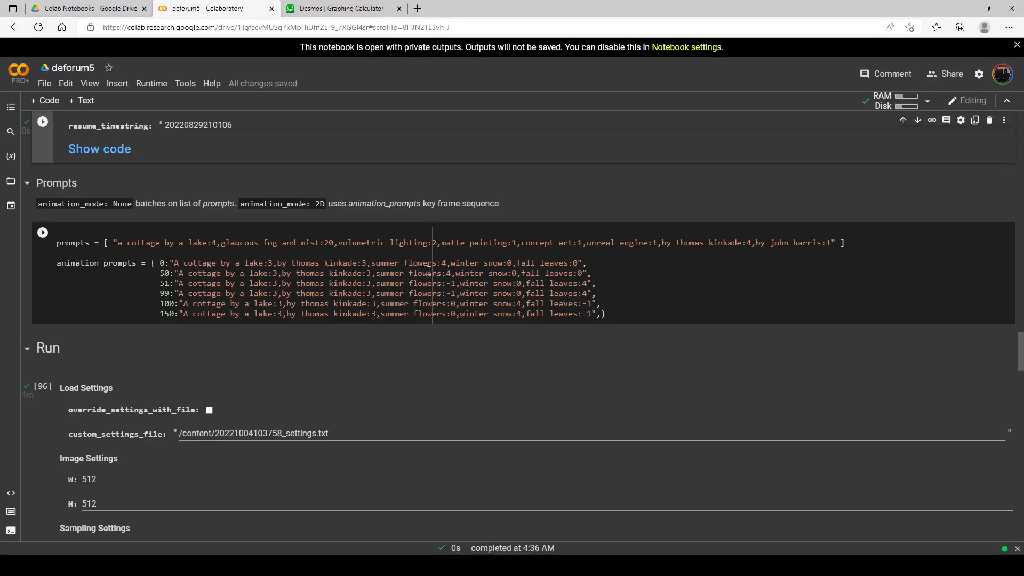
Step: Run the prompts cell with the keyframed seasonal prompts and start rendering the animation with the generation cell
left_click(43, 234)
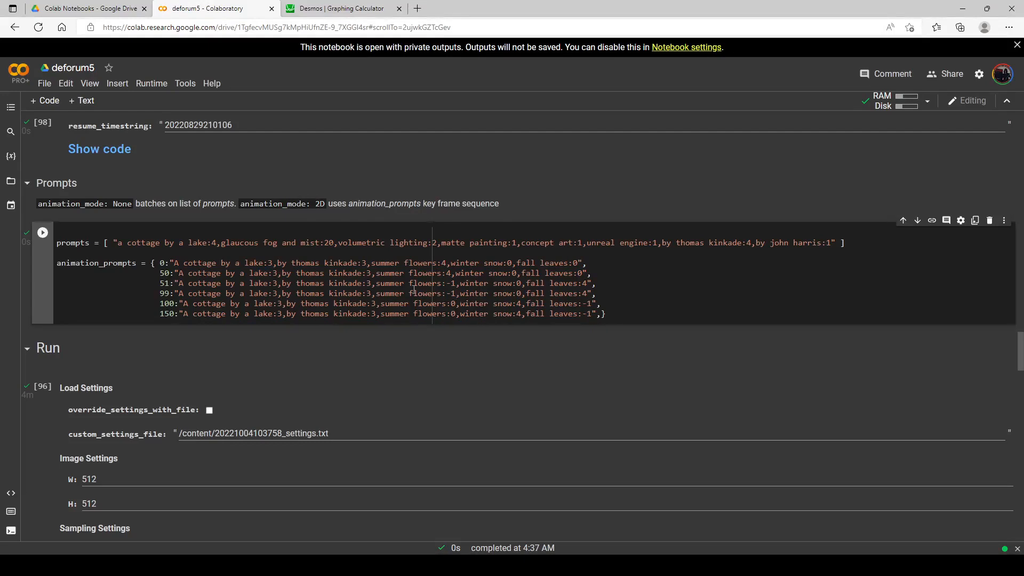
scroll(373, 282, "down", 2)
scroll(382, 273, "up", 3)
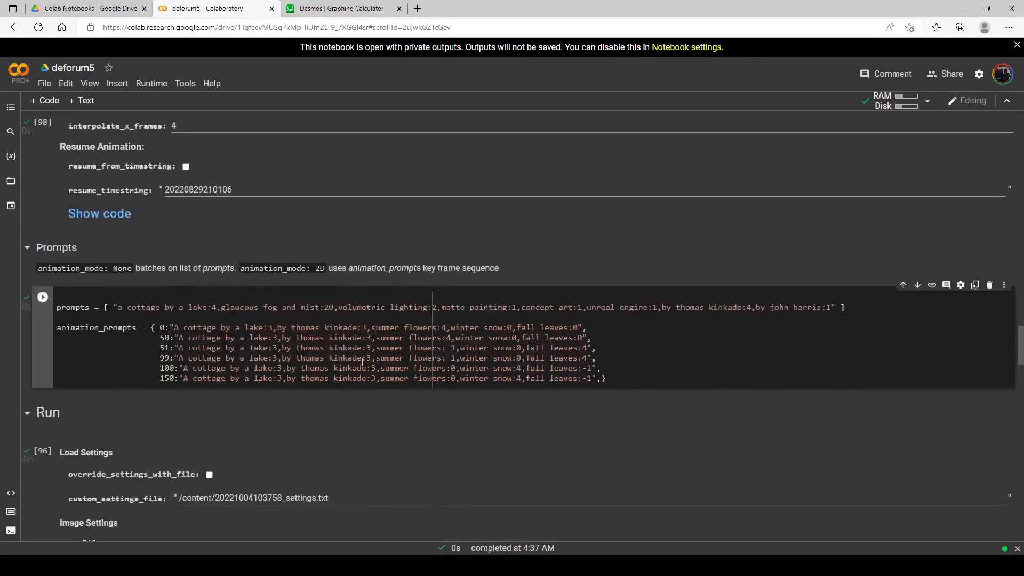
scroll(133, 349, "down", 3)
scroll(132, 350, "up", 2)
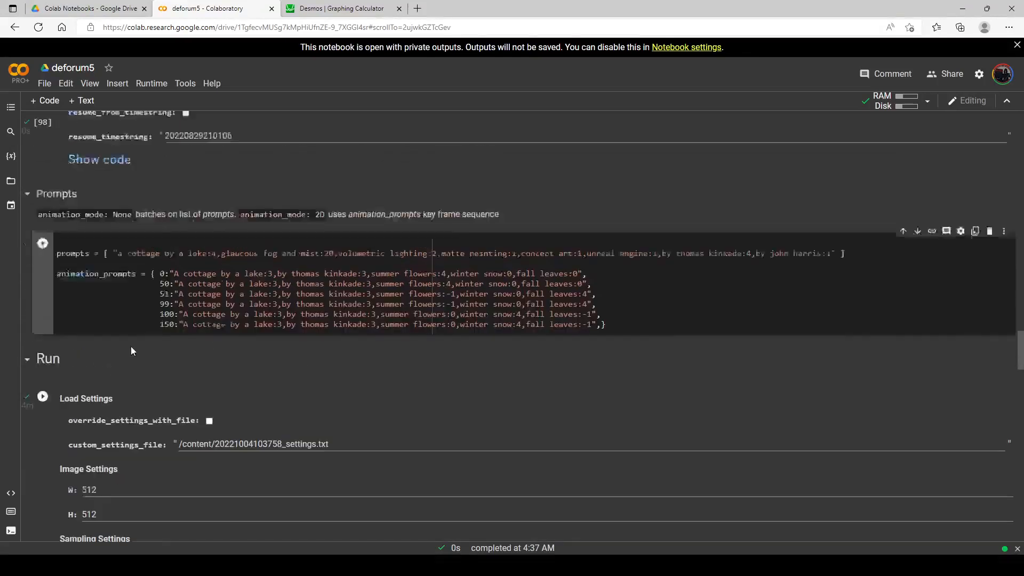
scroll(145, 337, "up", 8)
scroll(145, 337, "down", 10)
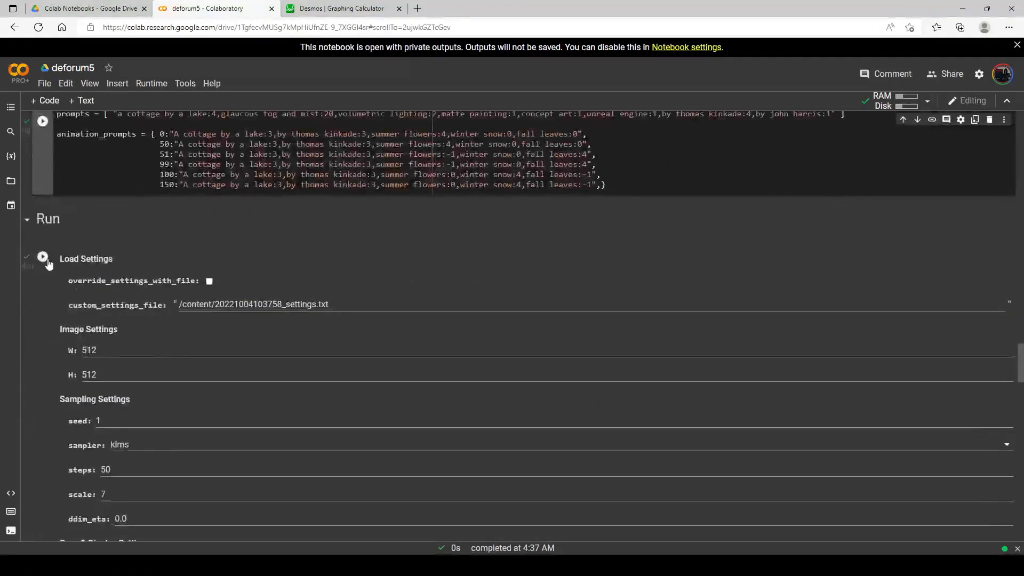
left_click(43, 257)
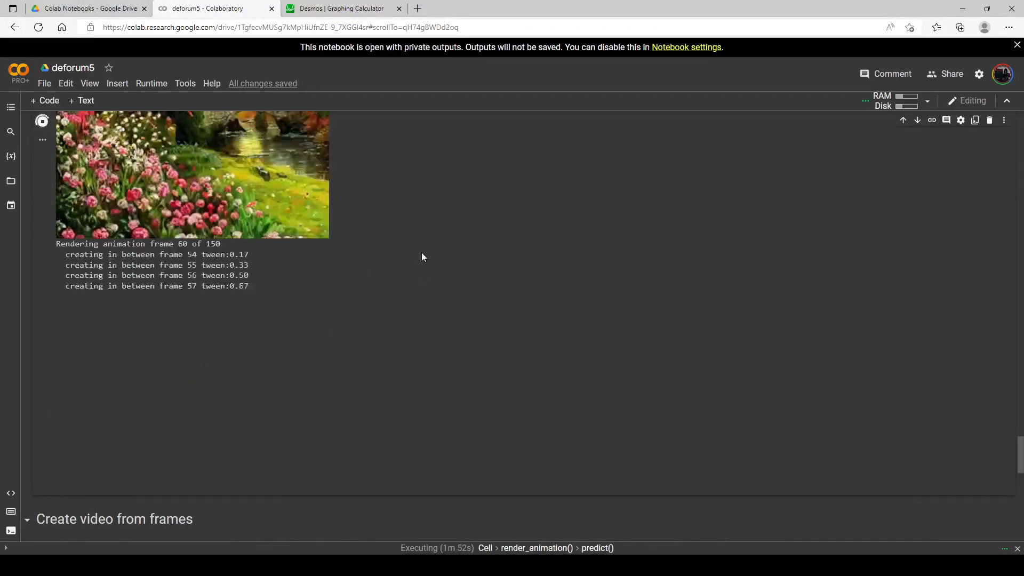
Step: Watch the rendered animation frames and their logged subprompt weights as the seasons change between keyframes
scroll(421, 252, "up", 7)
scroll(427, 250, "down", 3)
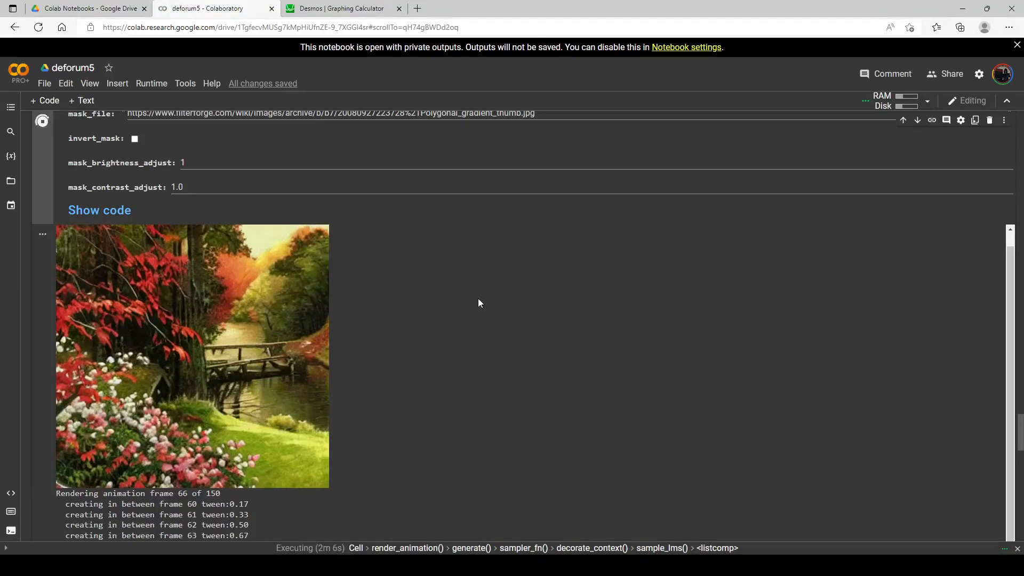
scroll(408, 299, "down", 6)
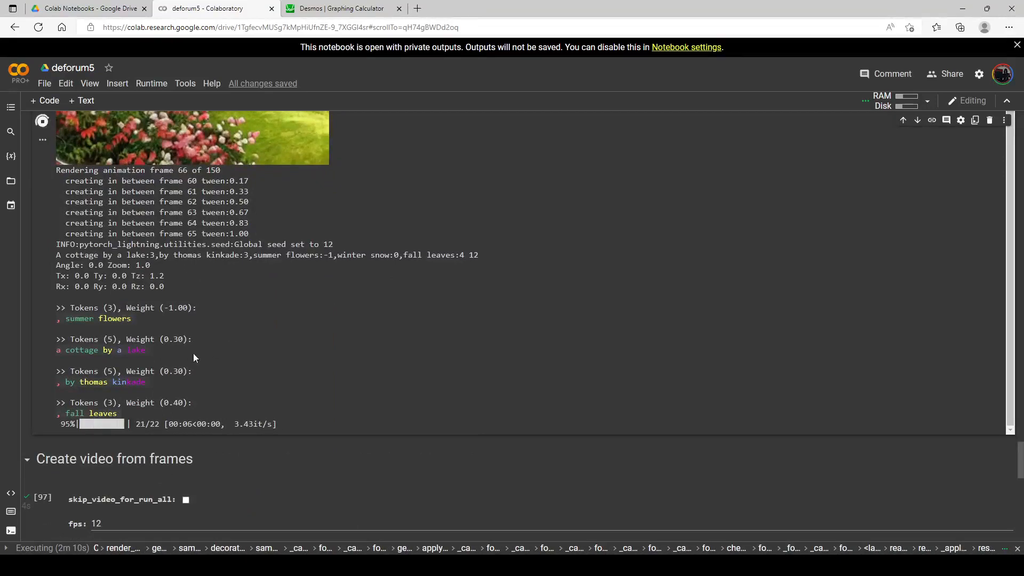
scroll(382, 252, "up", 10)
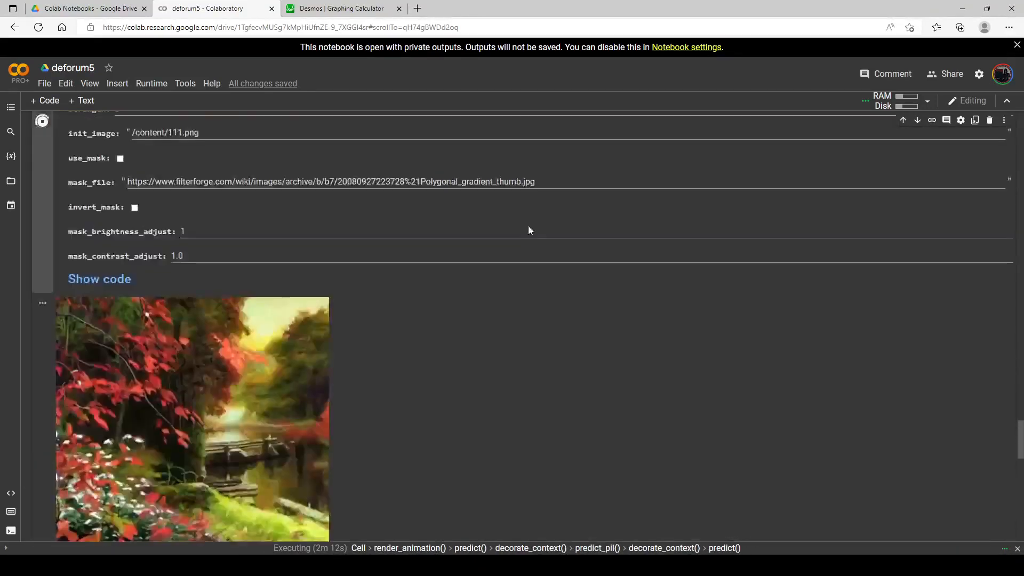
scroll(530, 276, "down", 4)
scroll(530, 276, "down", 1)
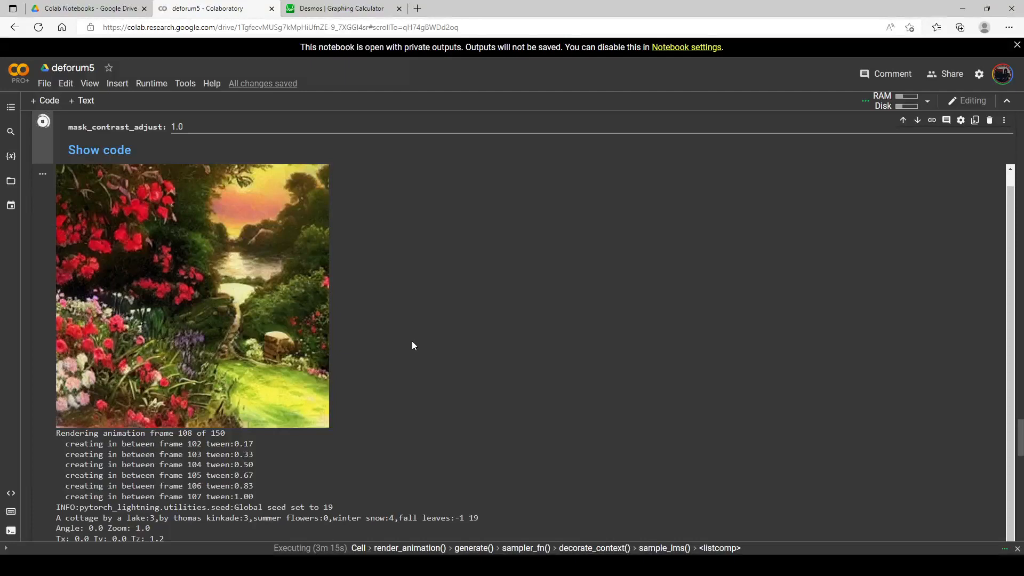
scroll(418, 318, "down", 3)
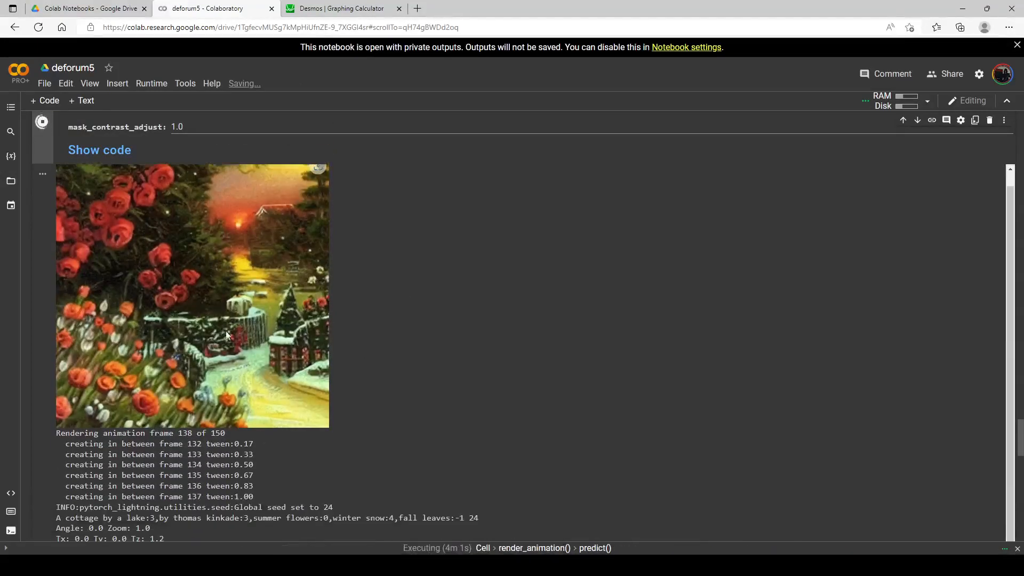
Step: Watch the remaining animation frames render and examine the logged subprompt weights for the winter keyframes
scroll(184, 280, "down", 2)
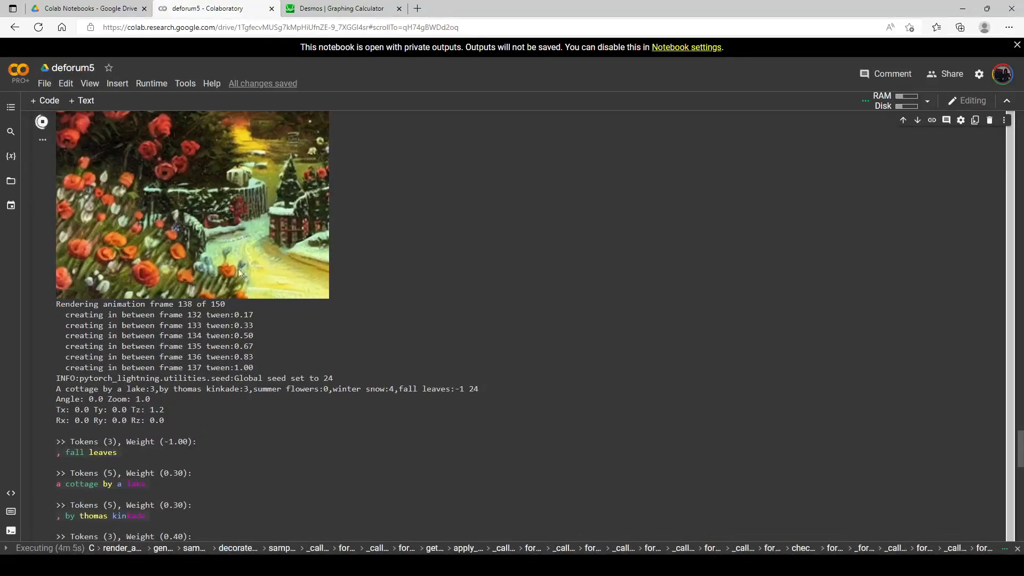
scroll(217, 250, "down", 2)
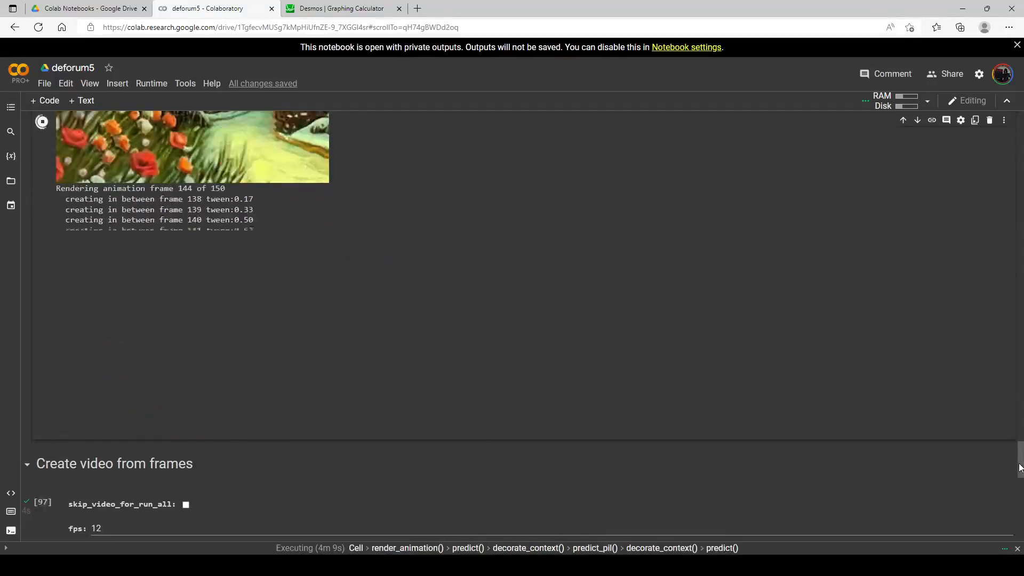
left_click_drag(1020, 468, 1020, 431)
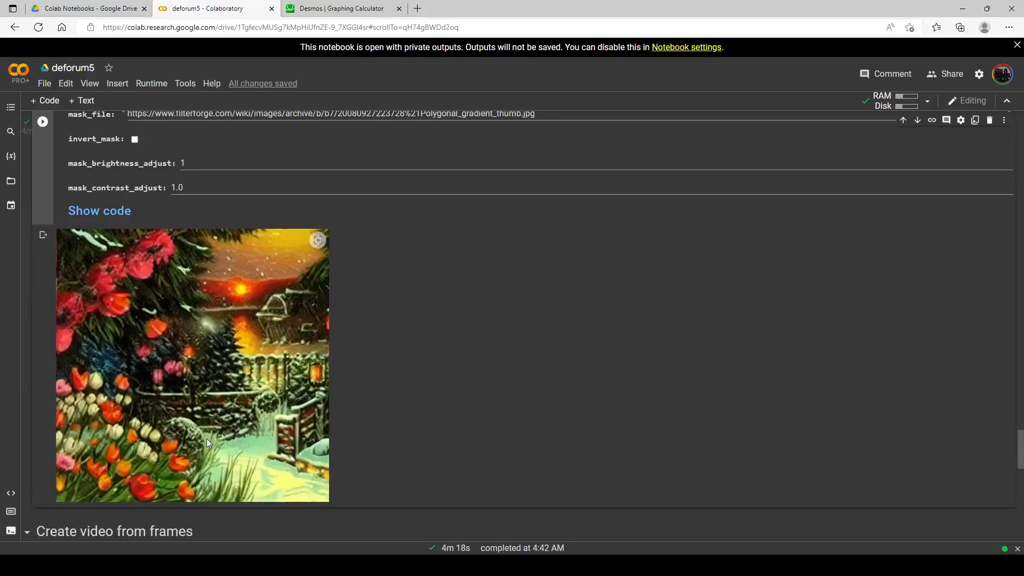
scroll(206, 439, "down", 4)
Step: Set the "summer flowers" weight to -1 in the animation prompts for keyframes 100 and 150
scroll(257, 366, "up", 11)
scroll(399, 350, "up", 10)
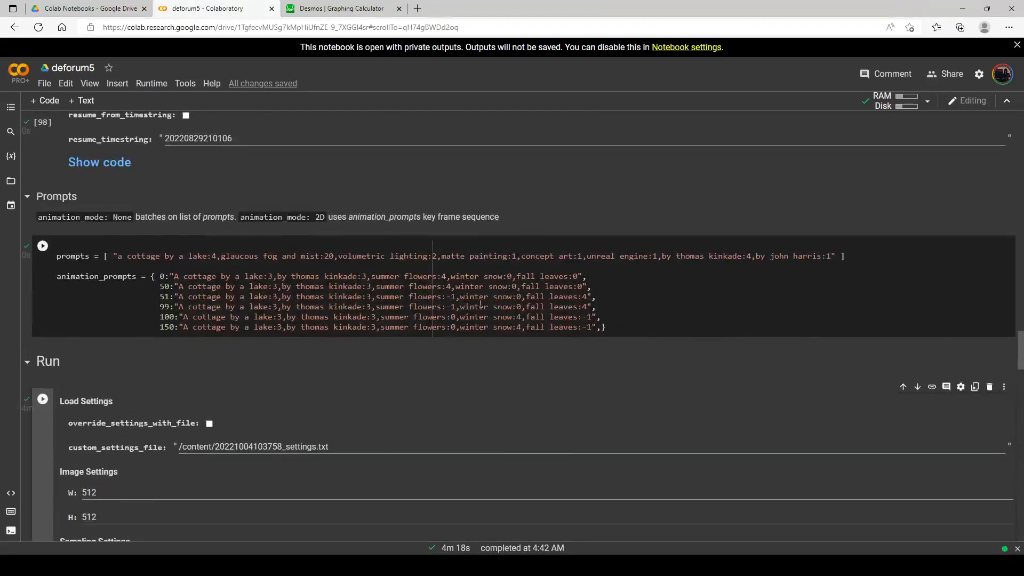
left_click(453, 317)
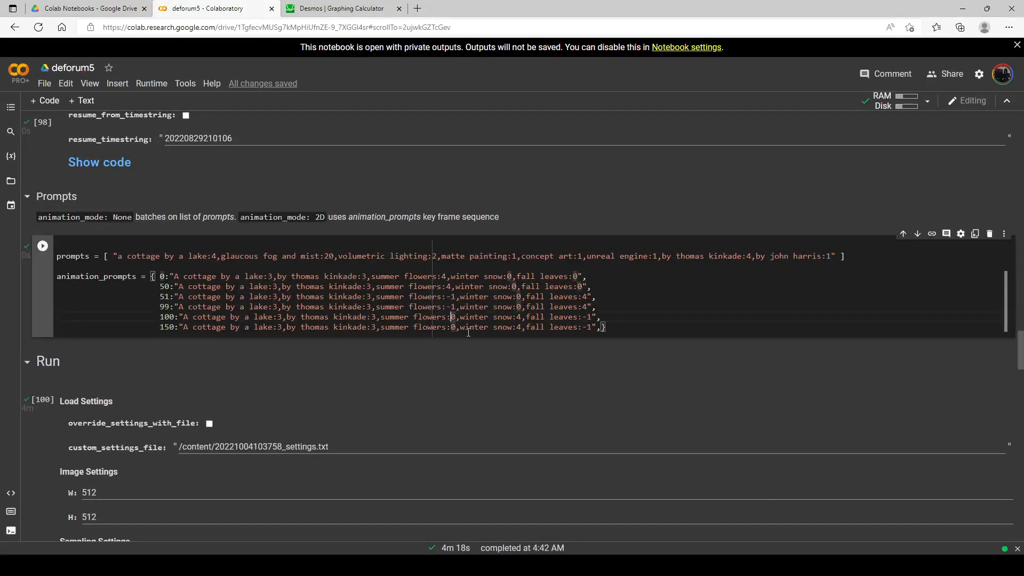
key("BackSpace")
type("-1")
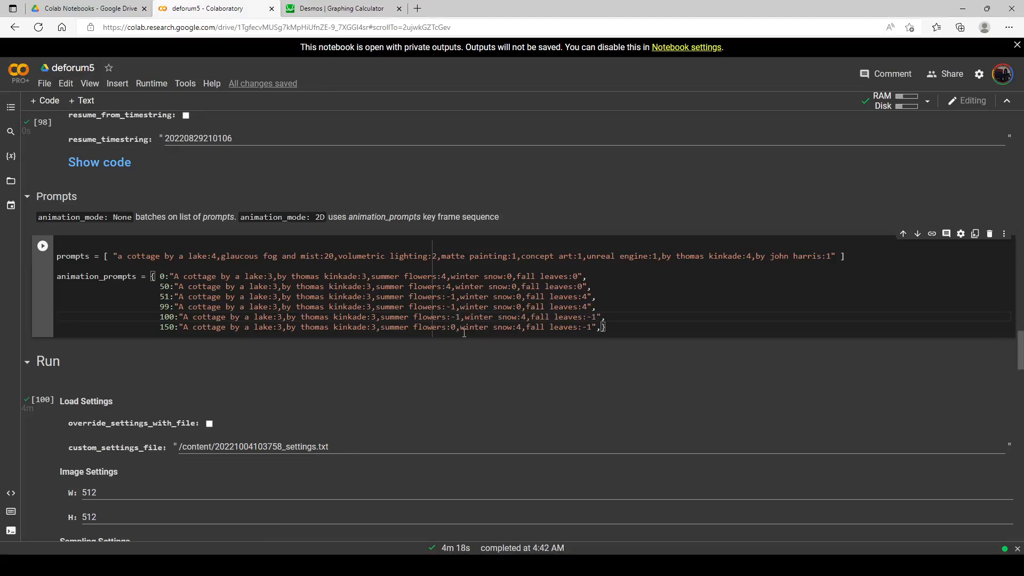
double_click(453, 327)
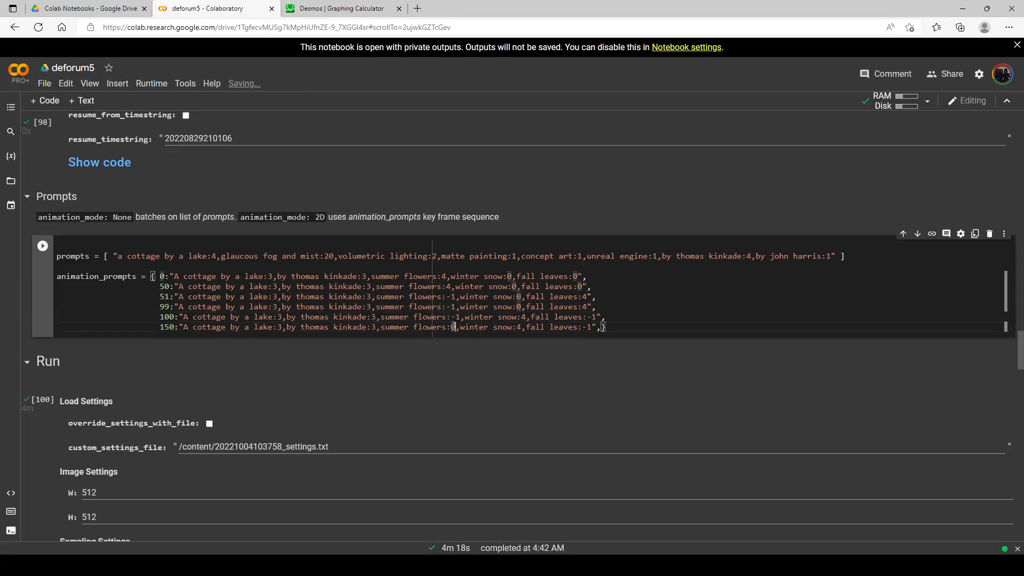
double_click(454, 326)
type("-1")
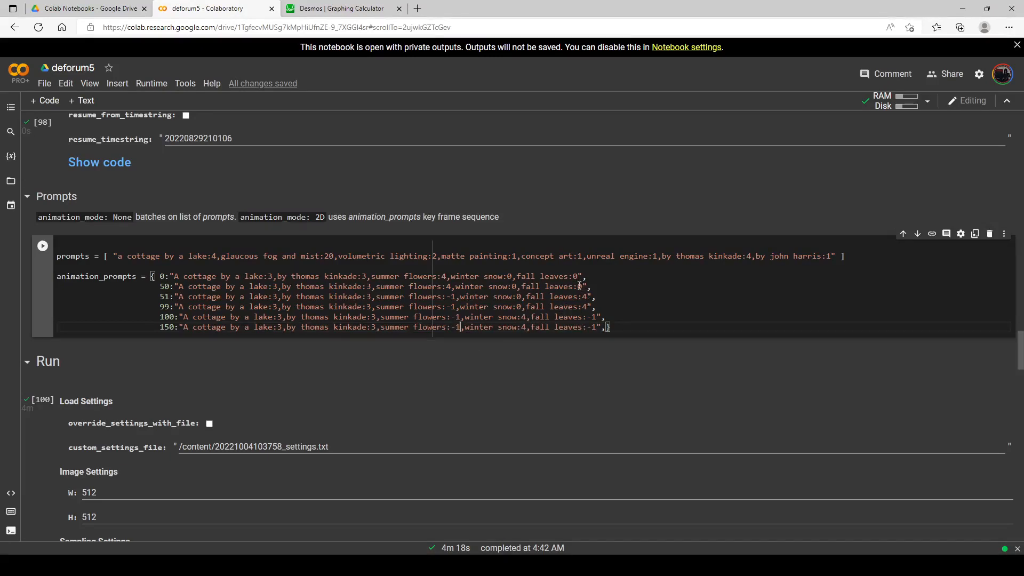
Step: Set the "winter snow" weight to 10 in the animation prompts for keyframes 100 and 150
double_click(525, 316)
type("6")
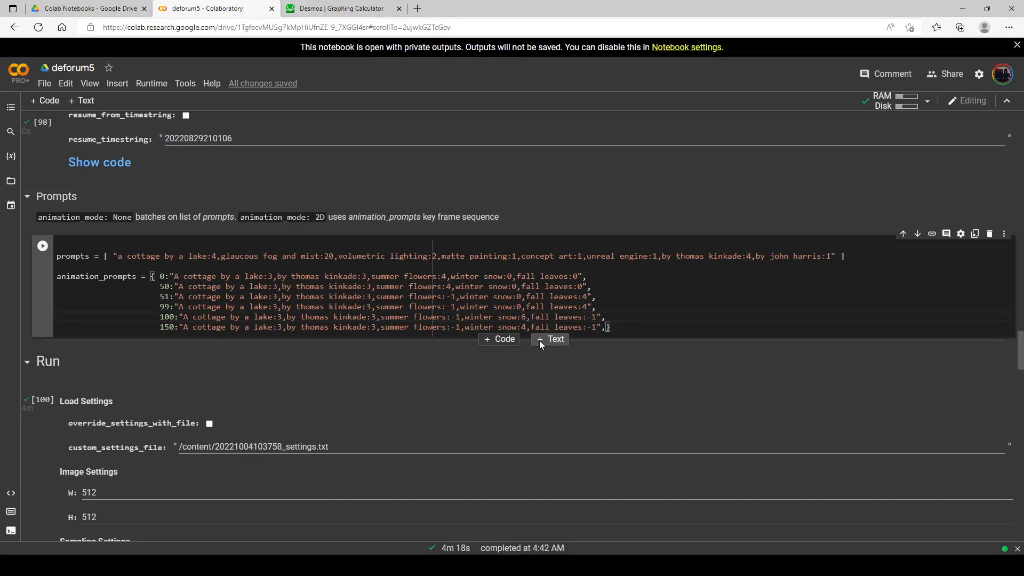
double_click(524, 327)
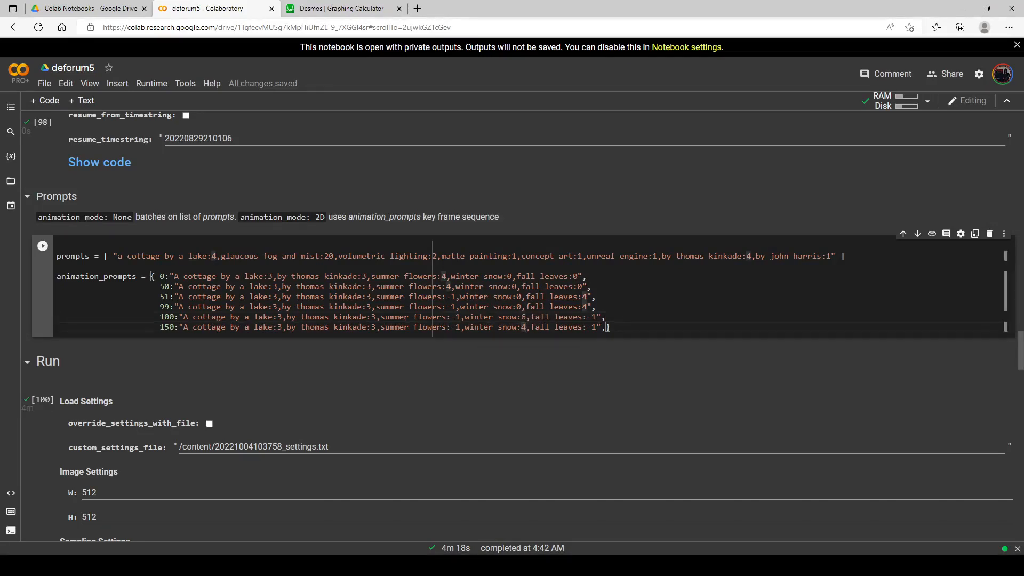
key("BackSpace")
type("10")
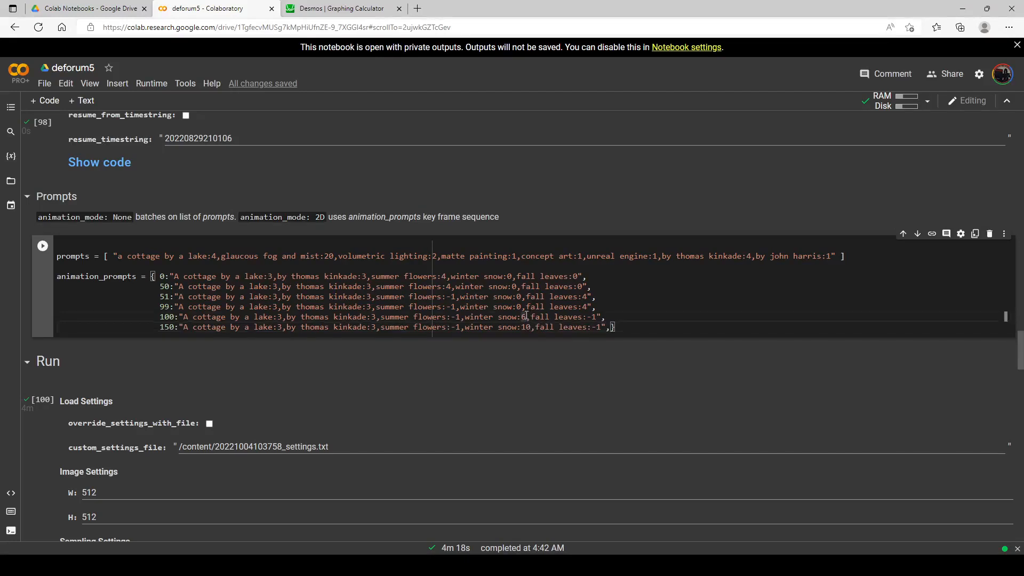
double_click(526, 316)
type("10")
Step: Set the "fall leaves" weight to 8 in the animation prompts for keyframes 51 and 99
double_click(587, 296)
key("BackSpace")
double_click(586, 306)
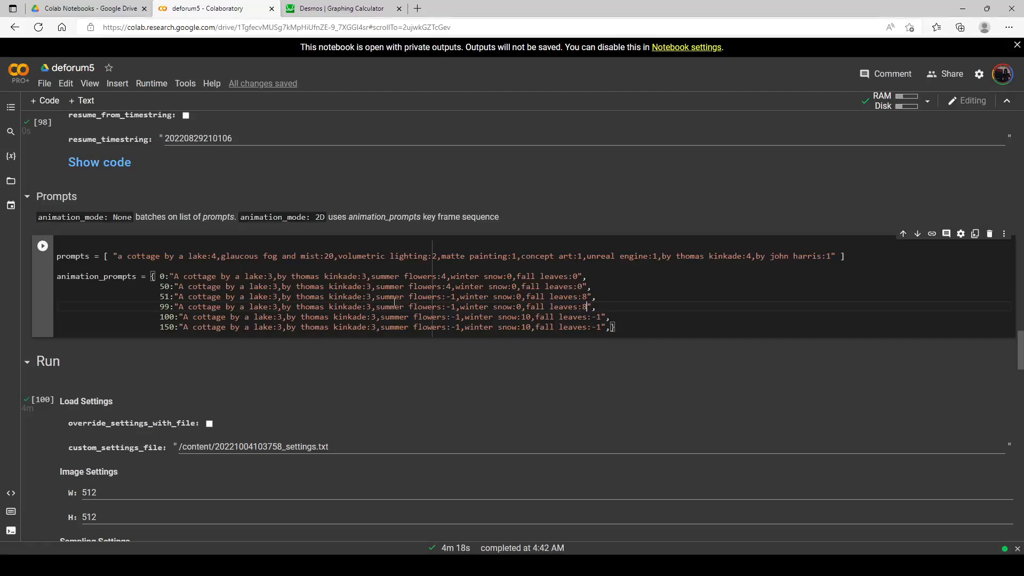
Step: Set the "A cottage by a lake" weight to 4 in all six keyframed animation prompts
left_click(273, 276)
key("BackSpace")
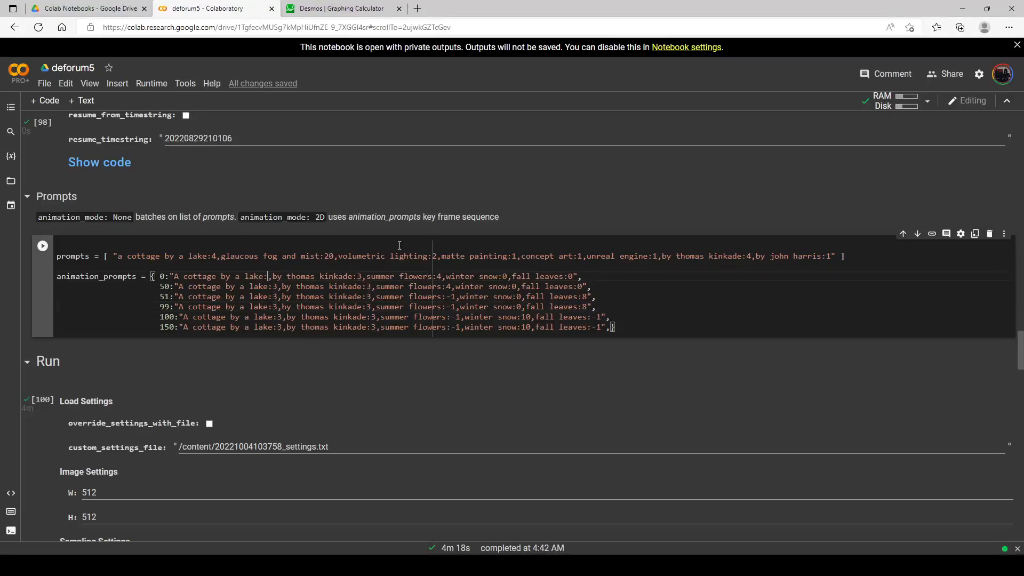
type("4")
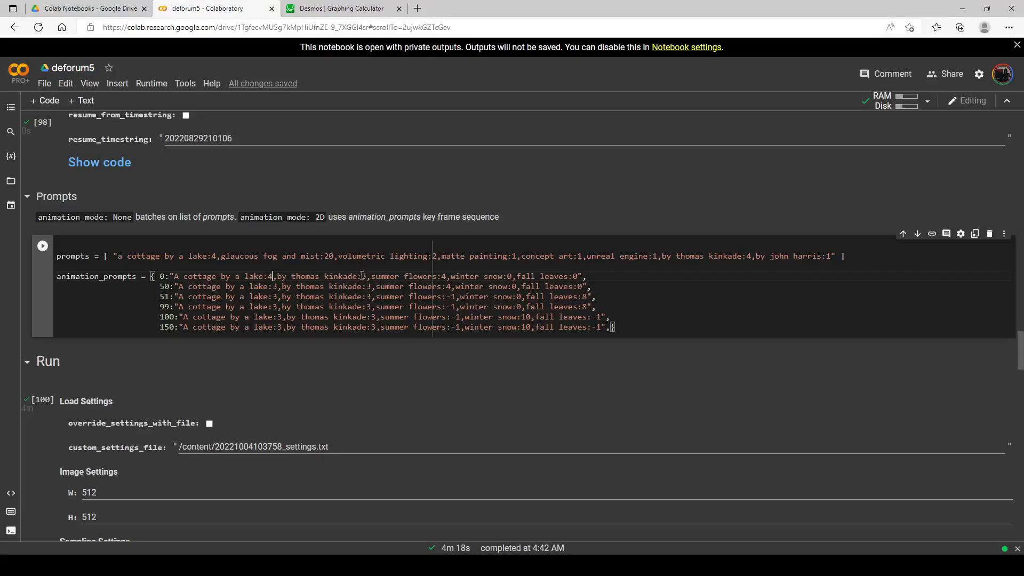
left_click(277, 286)
key("BackSpace")
type("4")
left_click(277, 296)
key("BackSpace")
type("4")
left_click(277, 306)
key("BackSpace")
type("4")
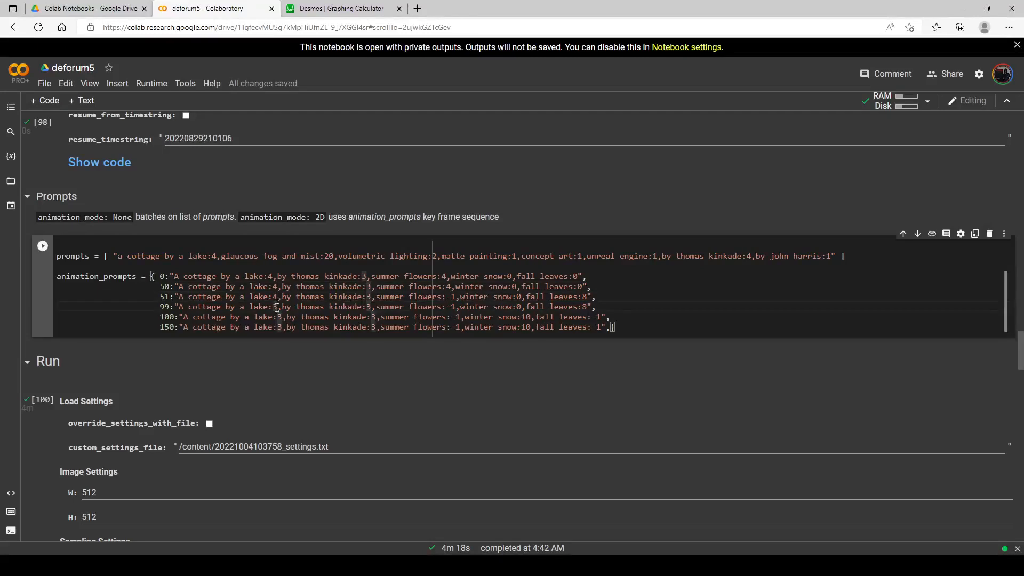
key("BackSpace")
type("4")
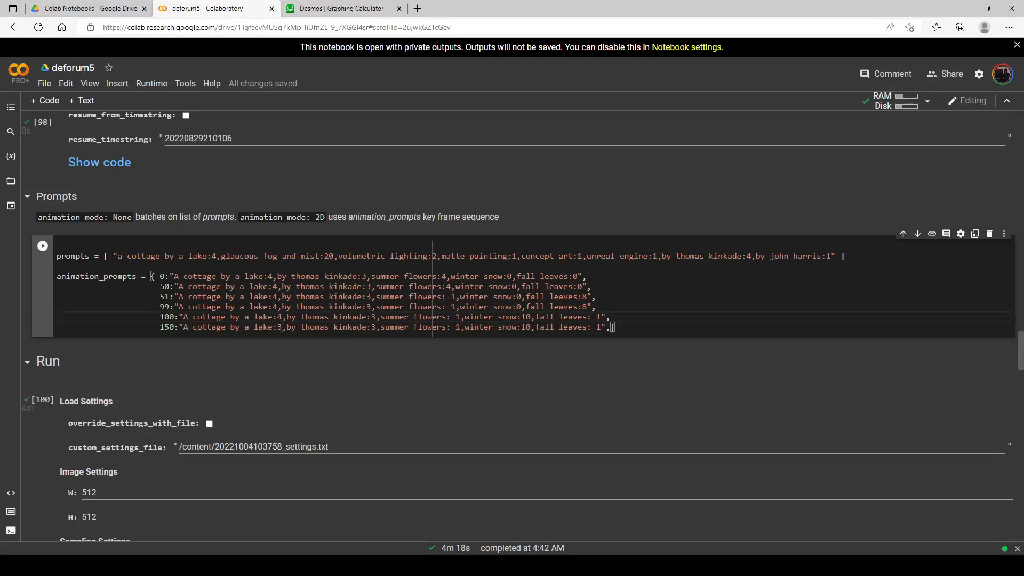
left_click(278, 326)
key("BackSpace")
type("4")
Step: Set the "by thomas kinkade" weight to 2 in all six keyframed animation prompts
left_click(368, 276)
key("BackSpace")
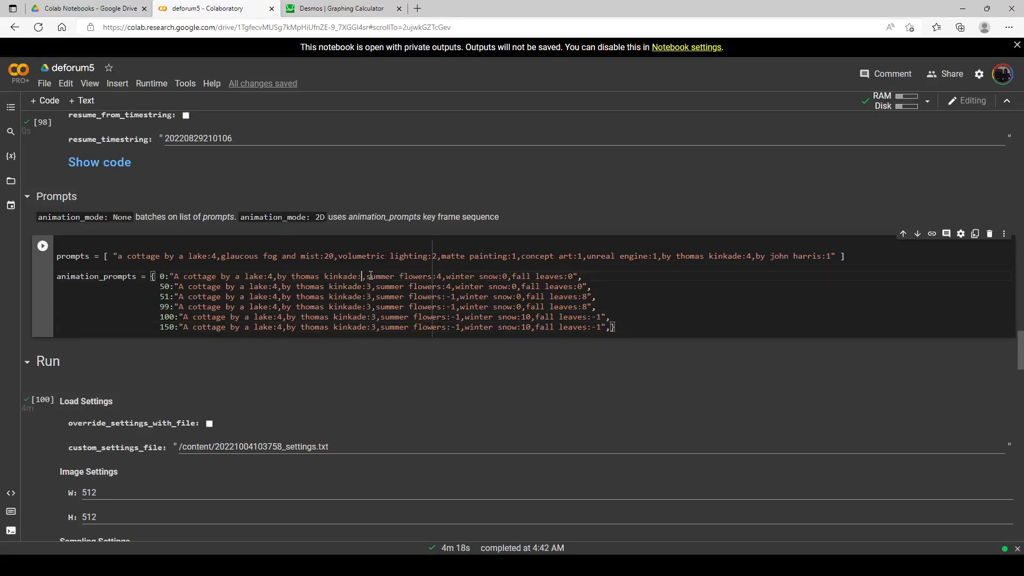
type("2")
left_click(372, 286)
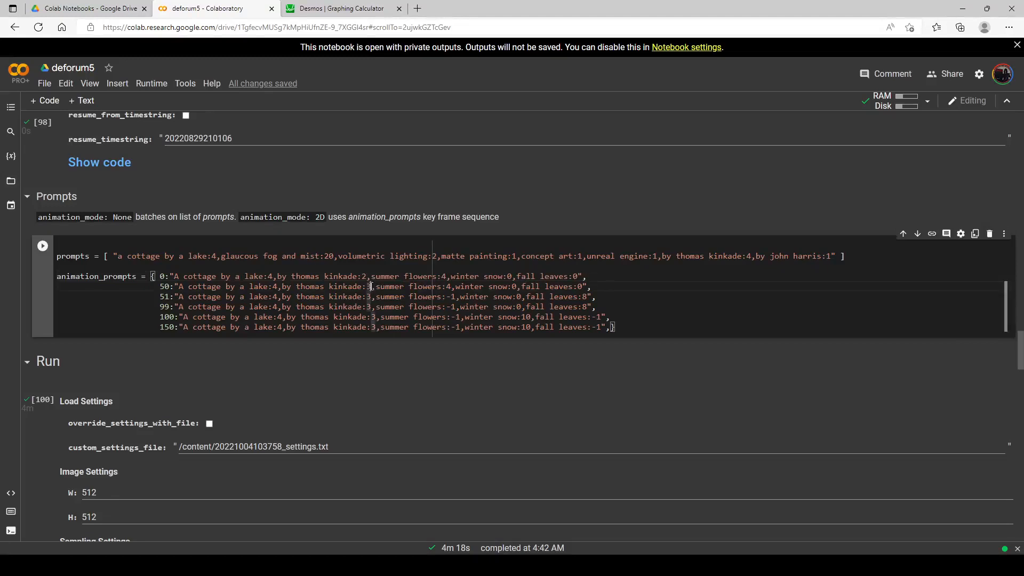
key("BackSpace")
type("2")
left_click(371, 297)
key("BackSpace")
type("2")
key("BackSpace")
type("2")
left_click(377, 317)
key("BackSpace")
type("2")
left_click(375, 328)
key("BackSpace")
type("2")
Step: Run the prompts cell with the adjusted weights and start rendering the animation with the generation cell
key("ctrl+Return")
scroll(219, 235, "up", 10)
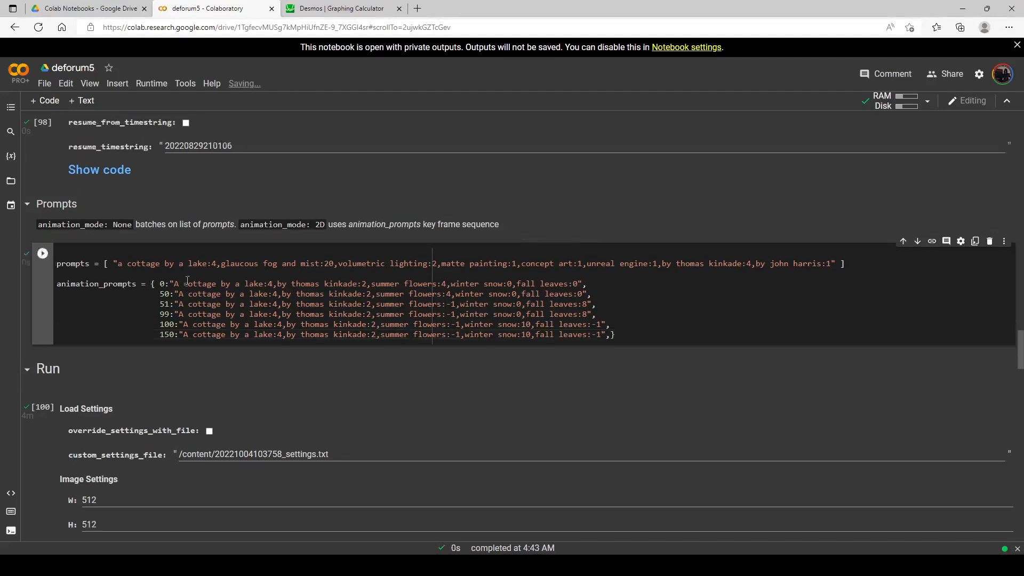
scroll(221, 232, "down", 10)
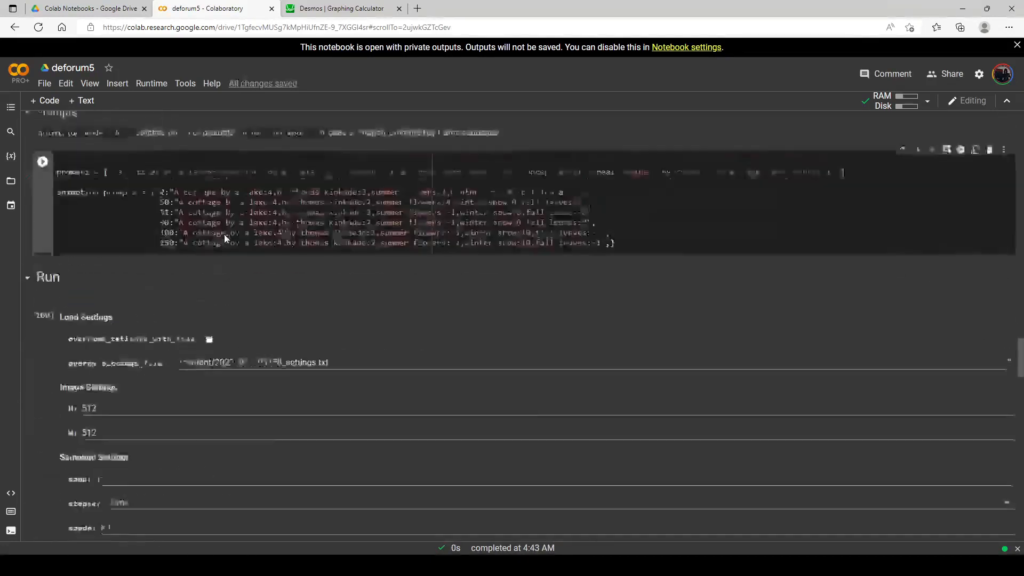
left_click(46, 205)
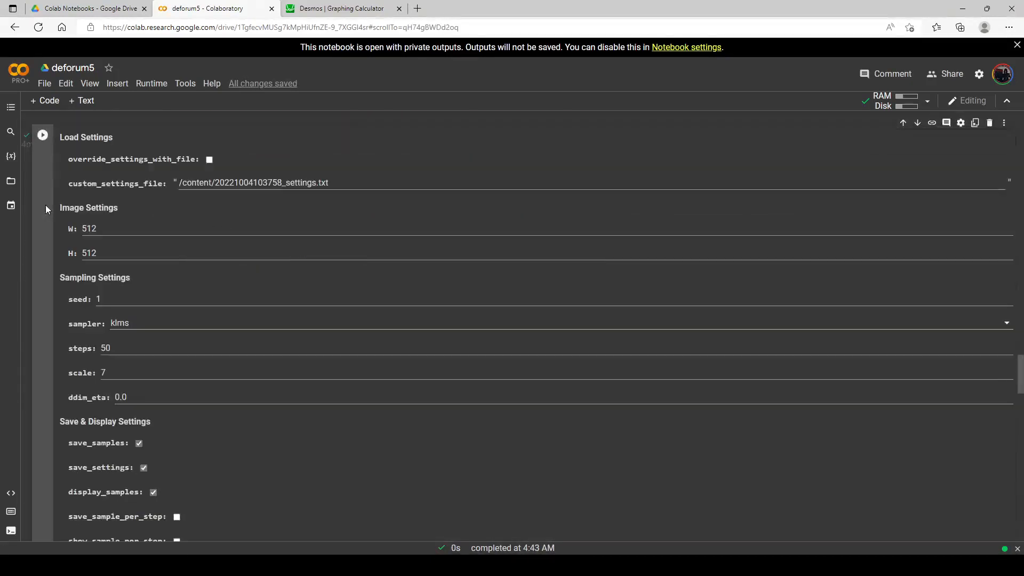
left_click(43, 137)
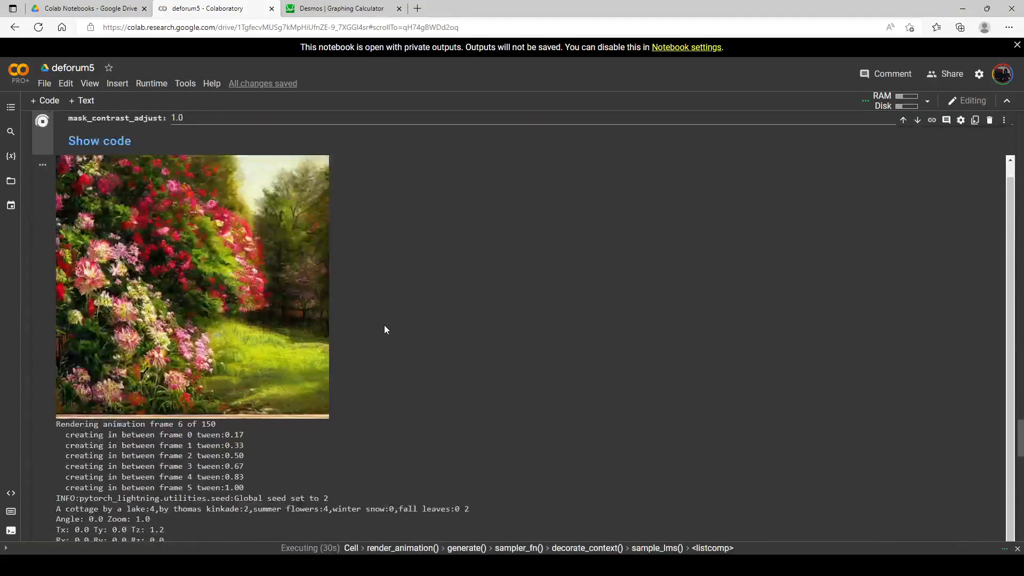
Step: Check the first rendered summer frames and their logged weights, and stop the running render
scroll(383, 326, "down", 5)
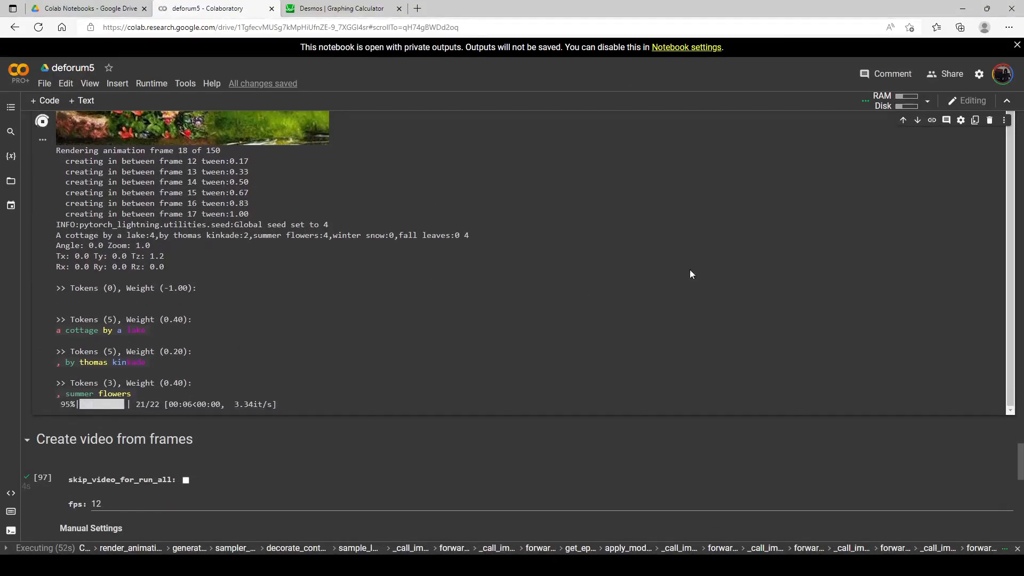
scroll(191, 176, "up", 2)
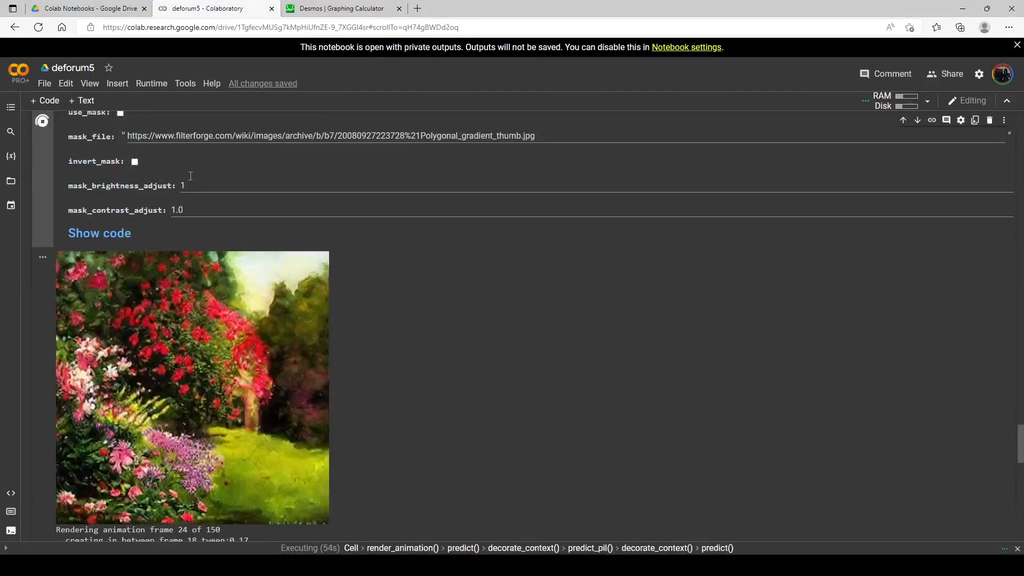
left_click(42, 123)
Step: Set the "A cottage by a lake" weight to 6 in all six keyframed animation prompts
scroll(247, 240, "up", 15)
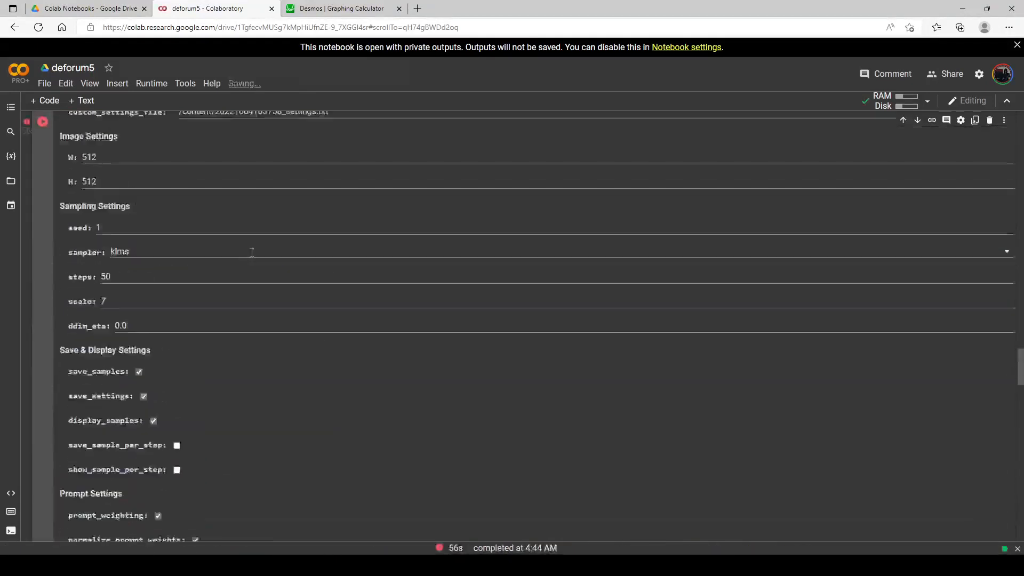
left_click(271, 234)
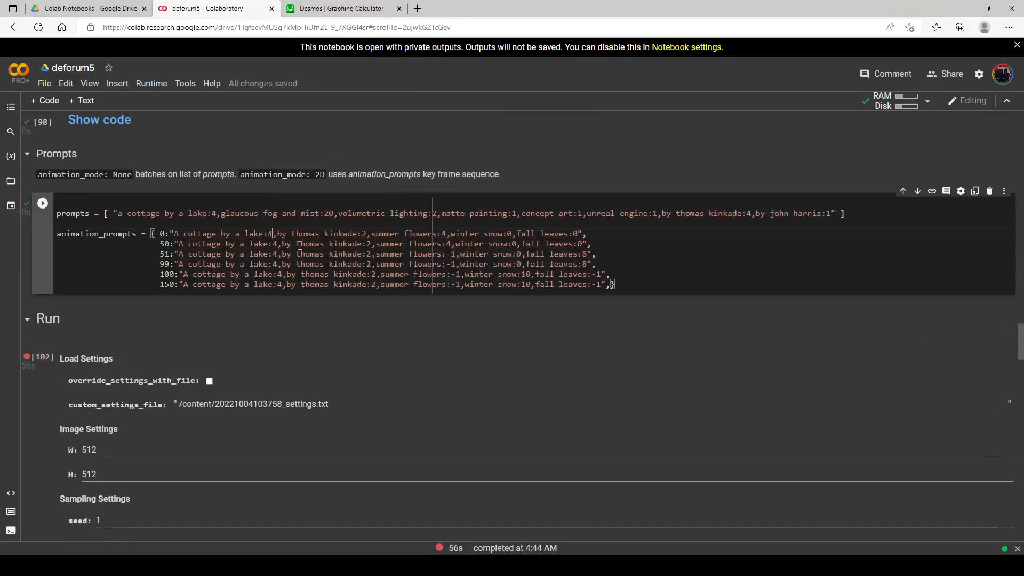
type("5")
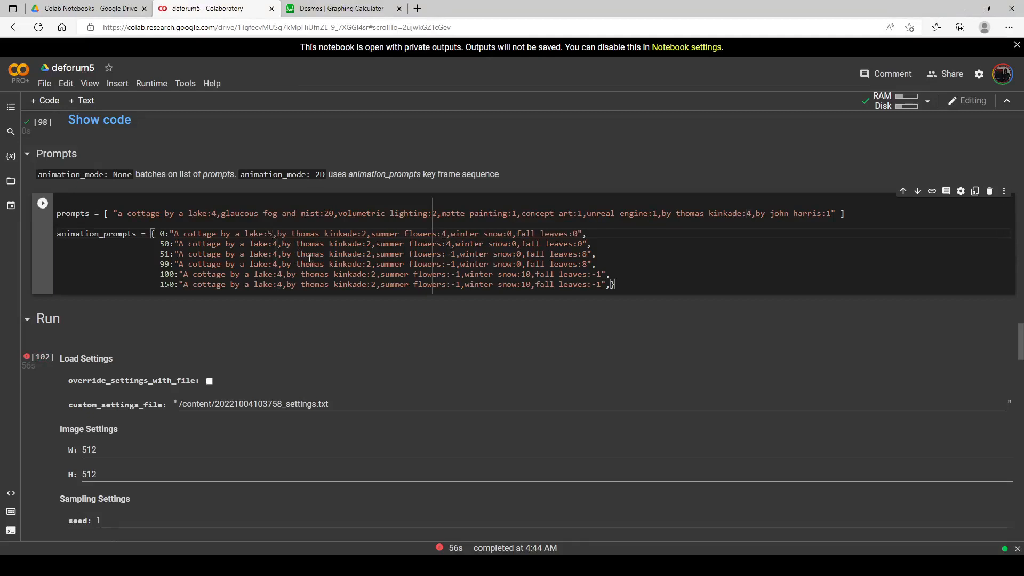
left_click(274, 243)
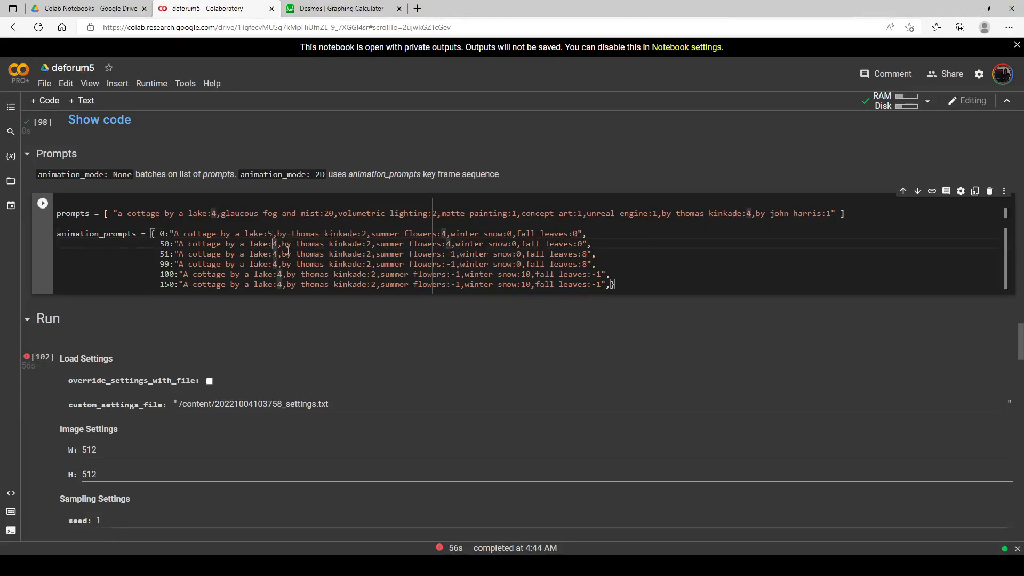
left_click(272, 233)
key("BackSpace")
type("6")
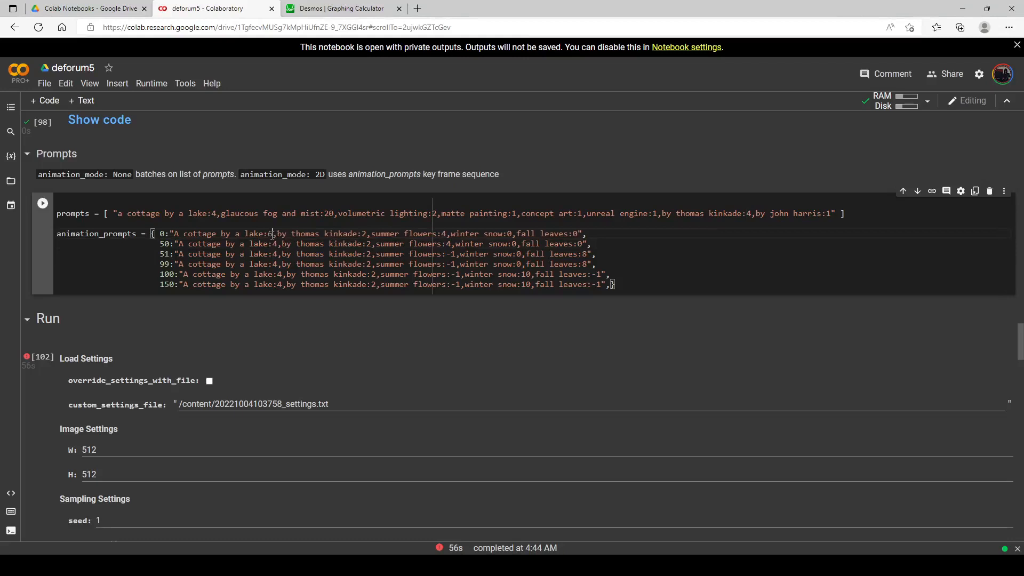
key("BackSpace")
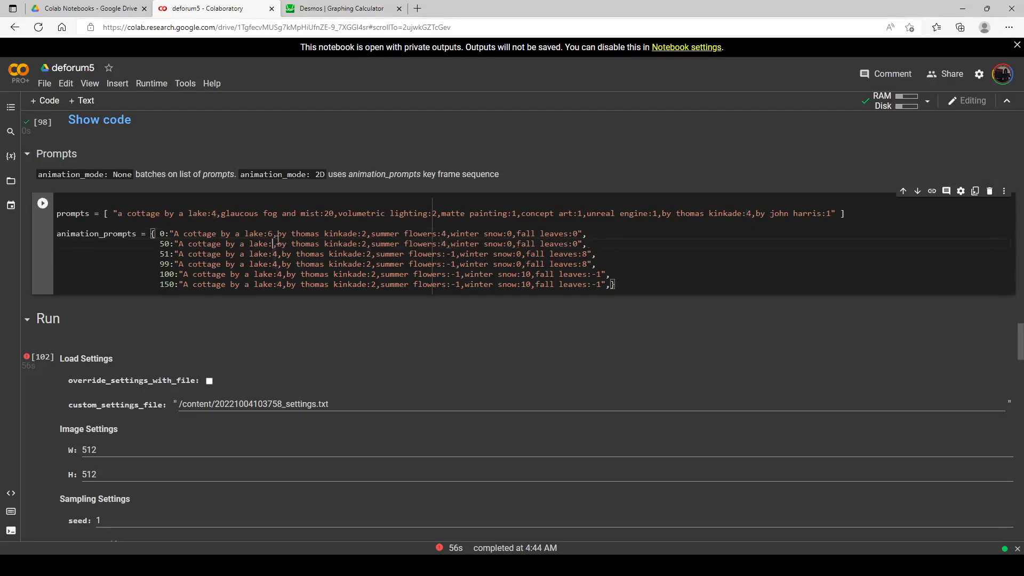
type("6")
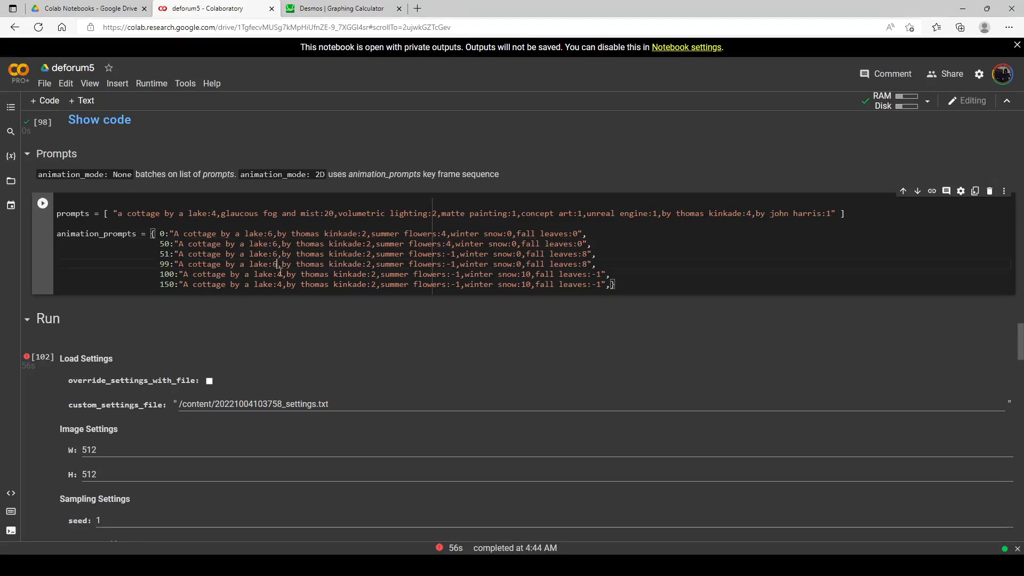
left_click(281, 273)
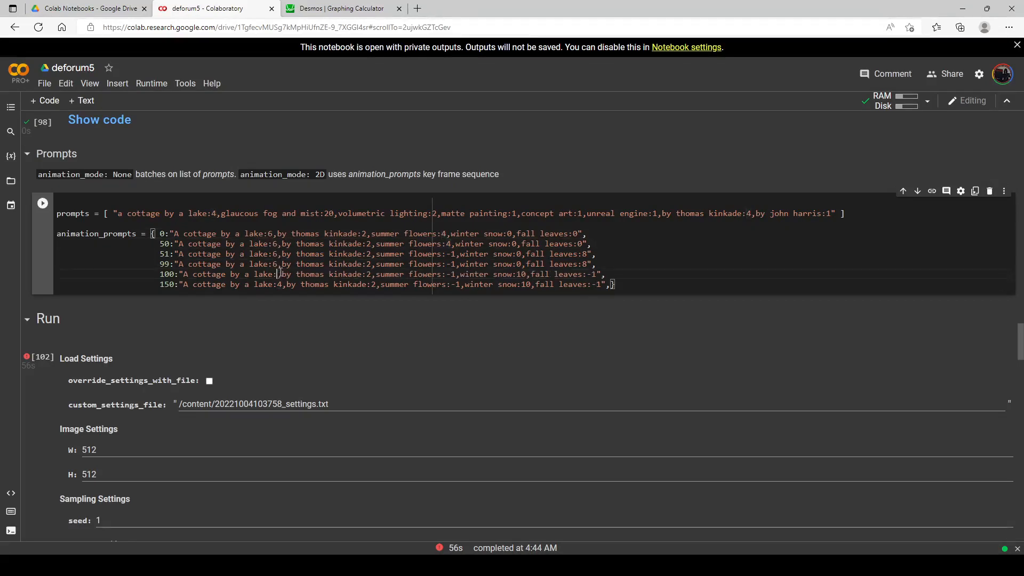
key("BackSpace")
type("6")
left_click(282, 284)
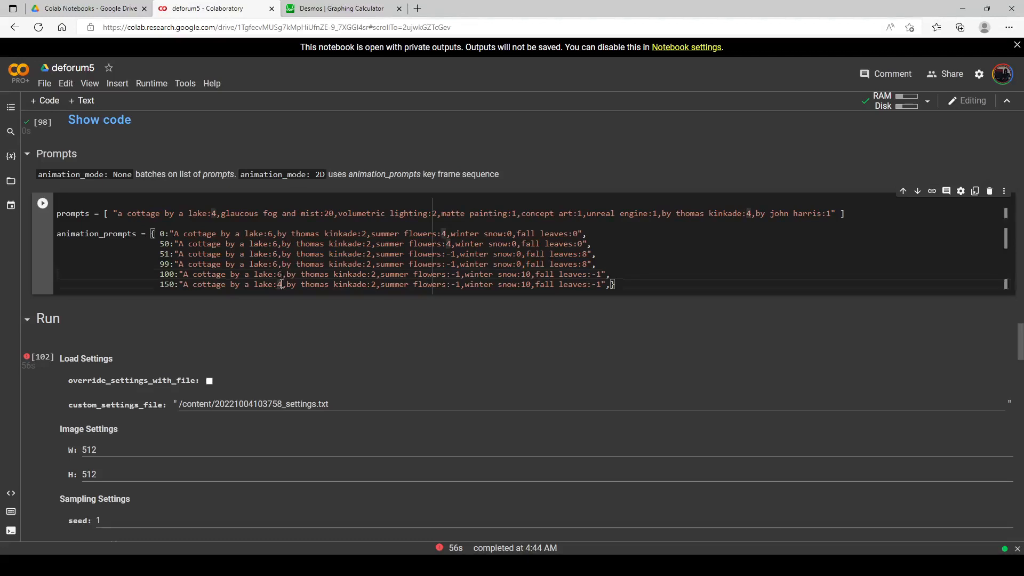
key("BackSpace")
type("6")
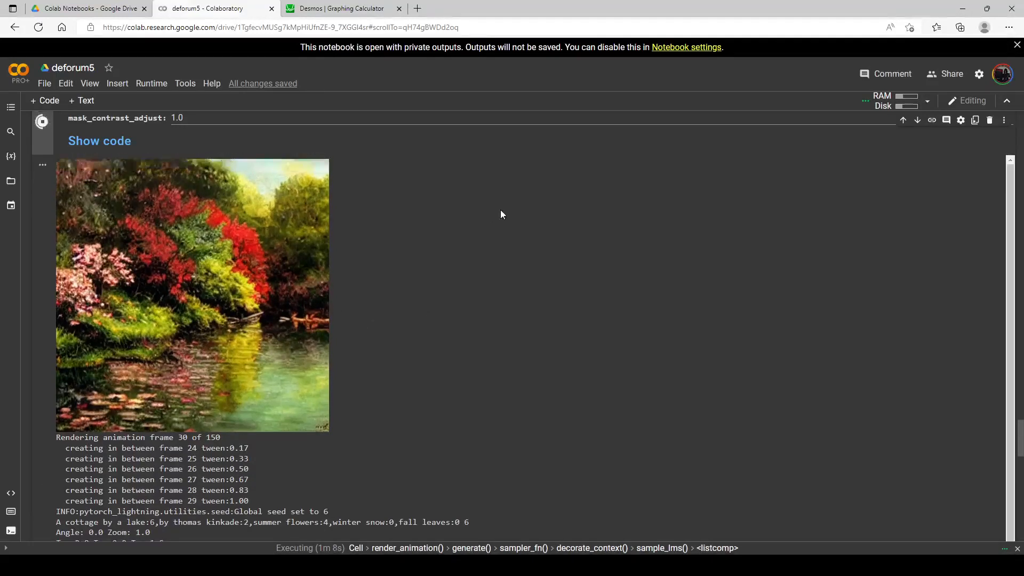
Step: Return to the prompts cell and review the keyframed animation prompts while the animation renders
left_click_drag(1020, 435, 1020, 340)
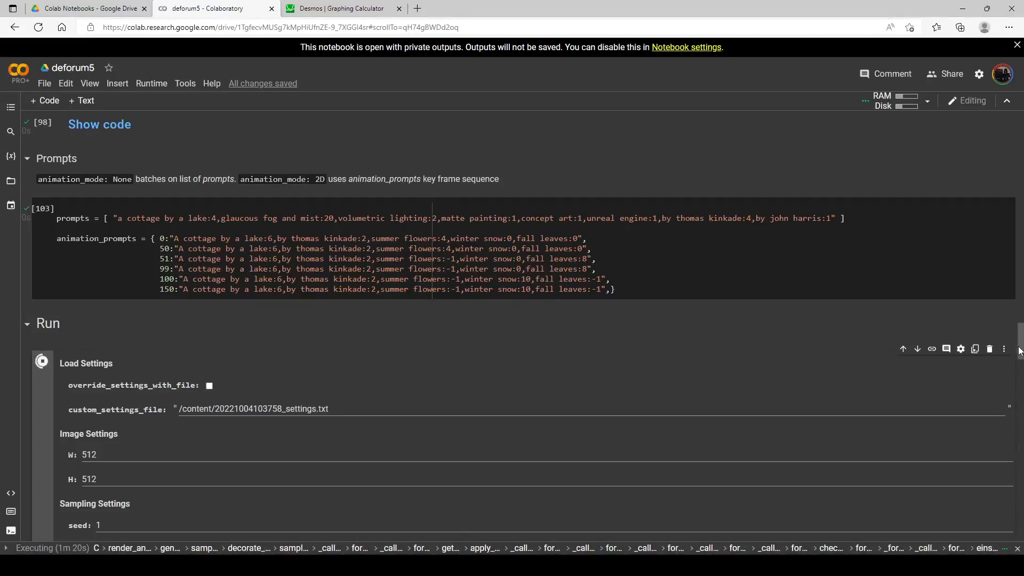
Step: Compare the winter frames being rendered with the weights in the keyframed animation prompts until the render finishes
scroll(1020, 351, "down", 20)
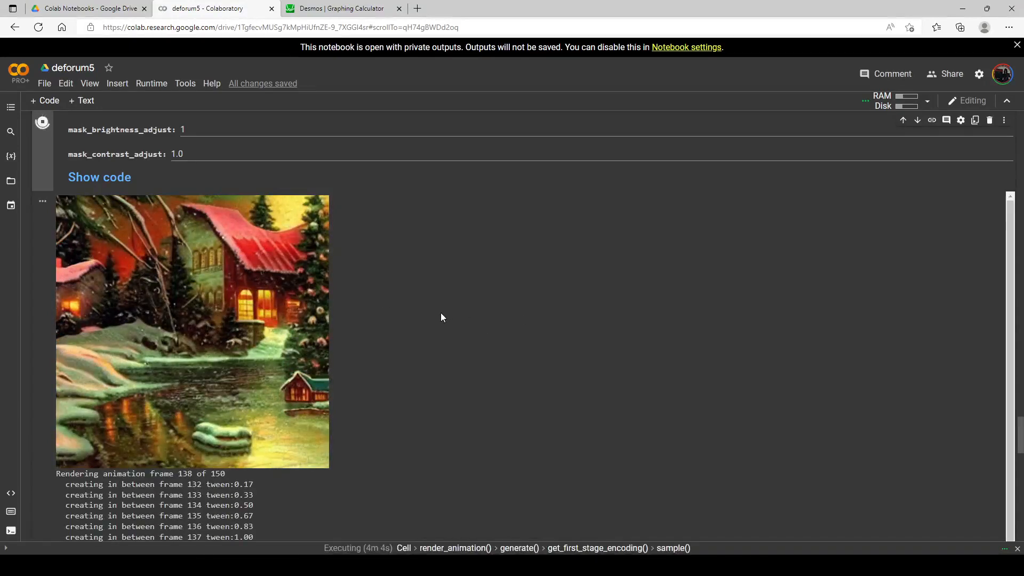
scroll(416, 282, "up", 20)
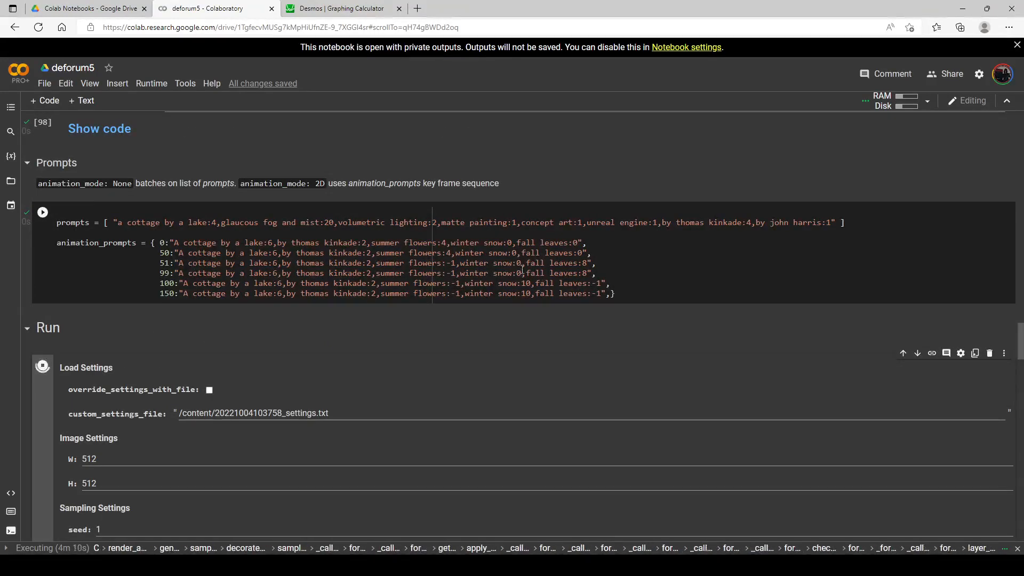
scroll(253, 283, "down", 10)
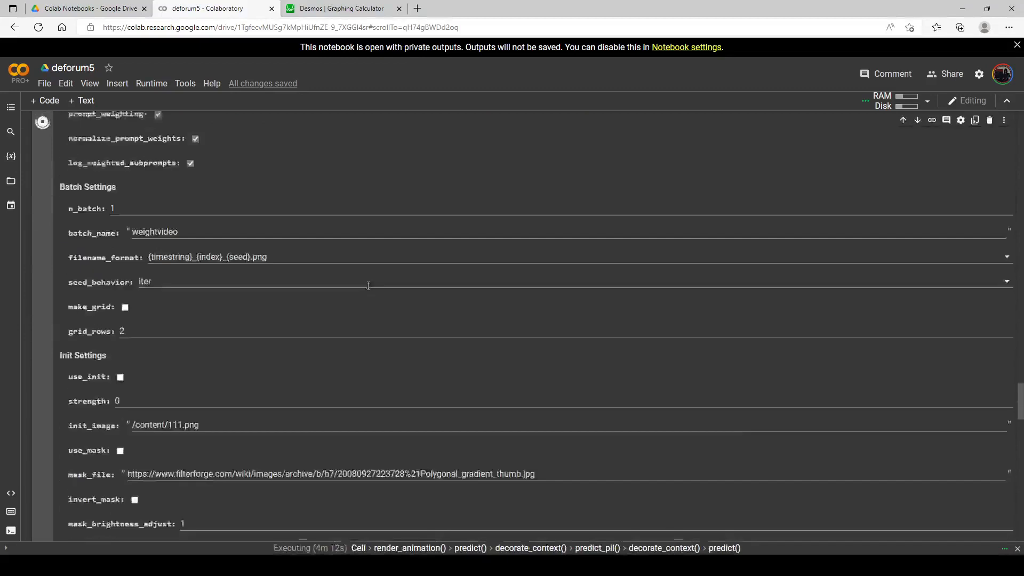
scroll(368, 290, "up", 10)
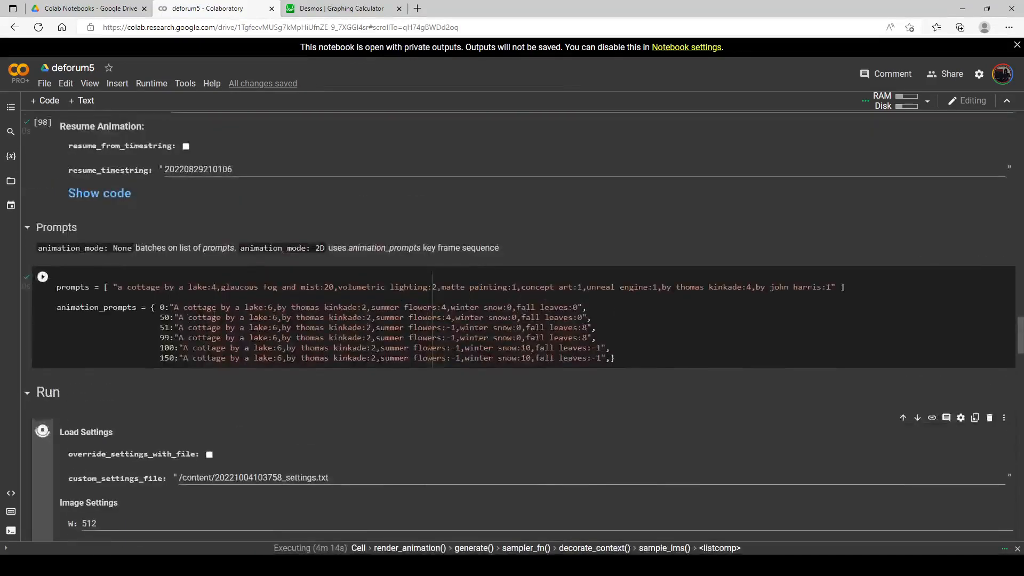
scroll(370, 308, "down", 20)
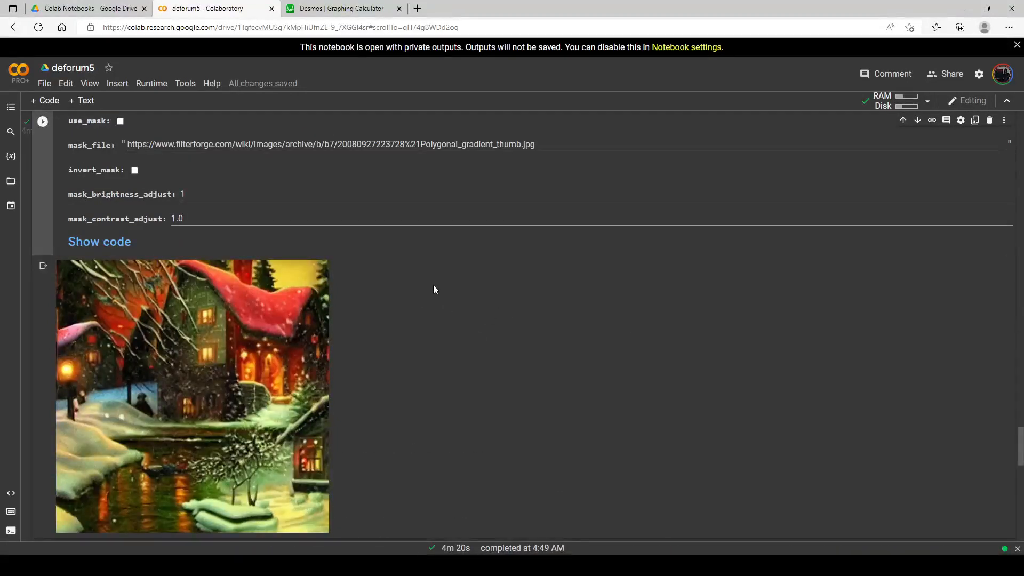
Step: Run the "Create video from frames" cell at 12 fps to build a video from the rendered frames
scroll(433, 284, "down", 15)
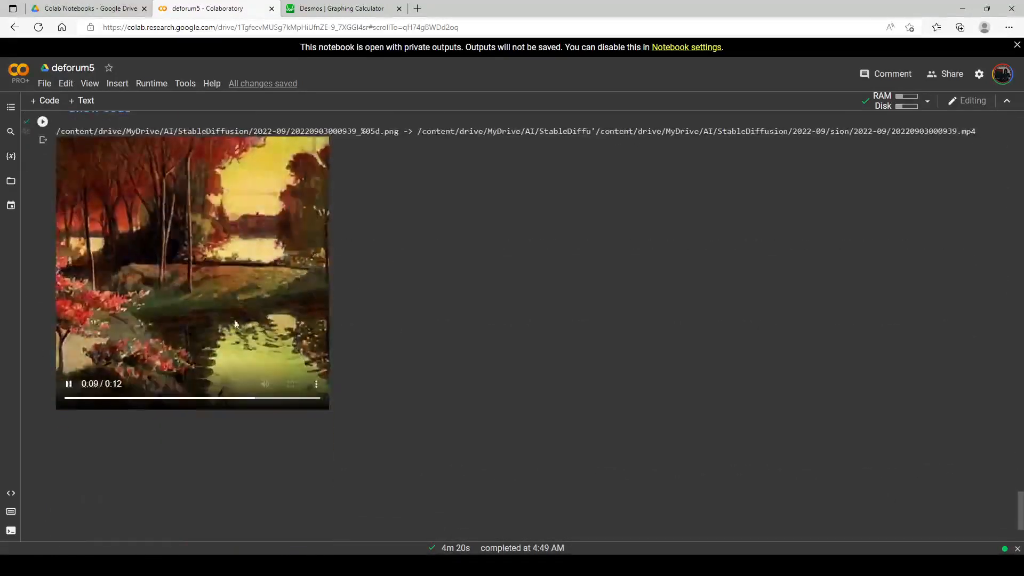
scroll(78, 354, "up", 6)
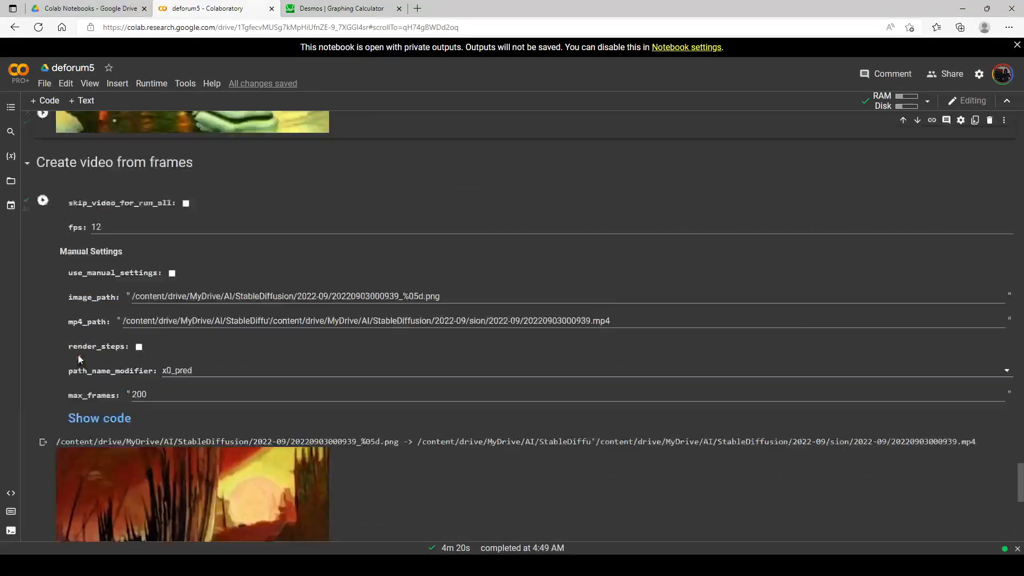
left_click(45, 213)
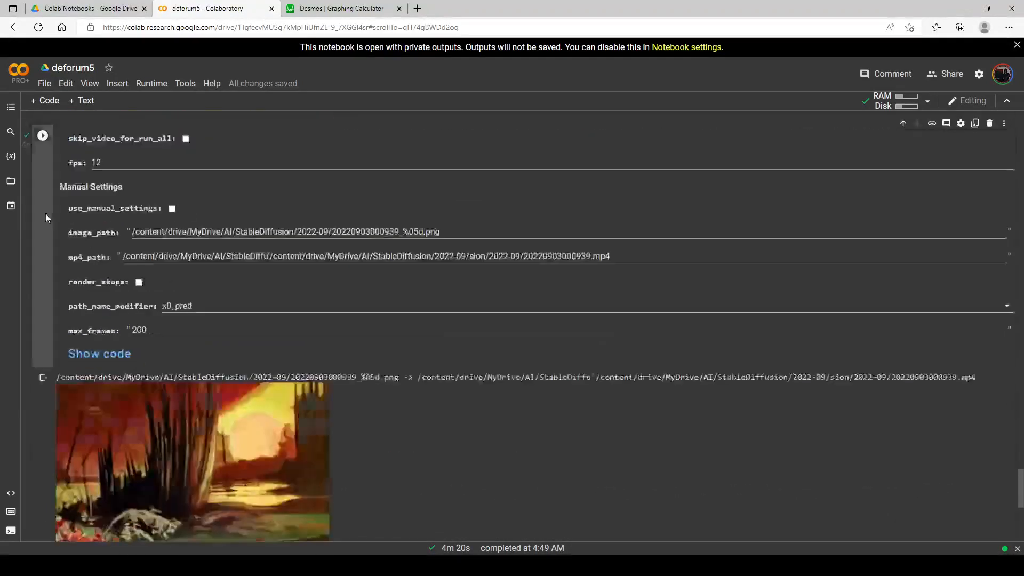
left_click(42, 135)
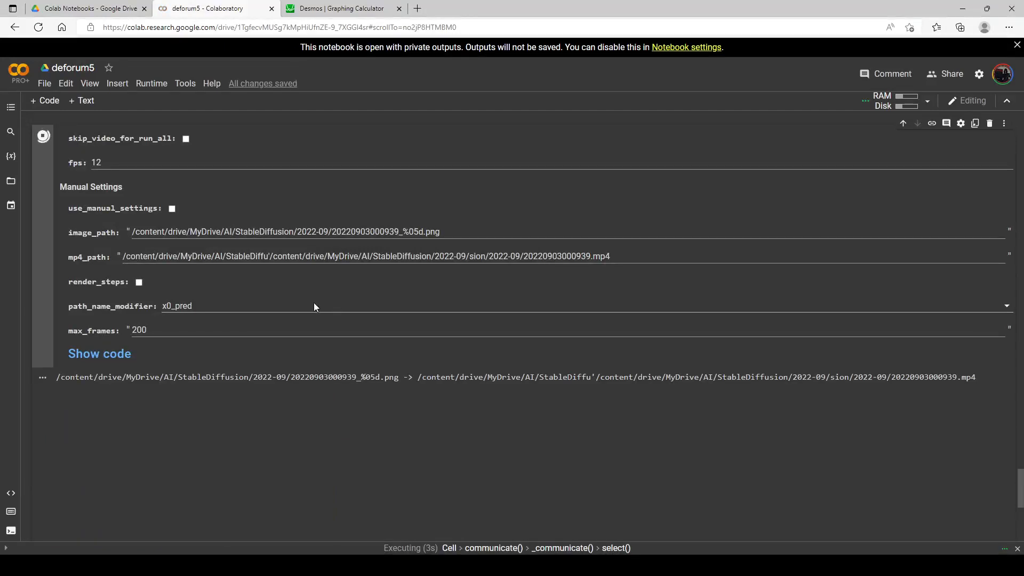
Step: Play the newly created video and examine how the scene changes from summer flowers through fall leaves to winter snow
scroll(320, 310, "down", 5)
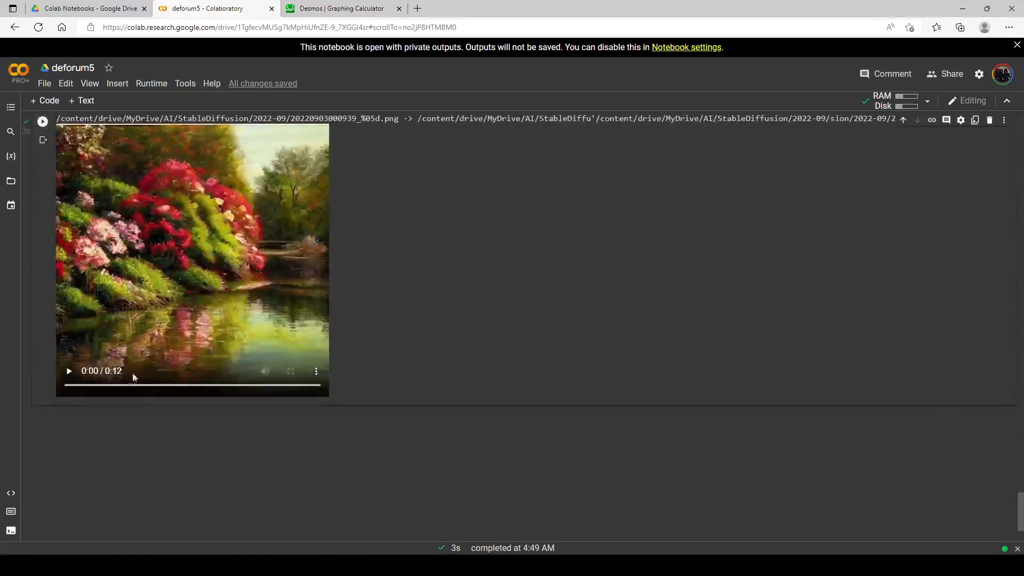
left_click(70, 373)
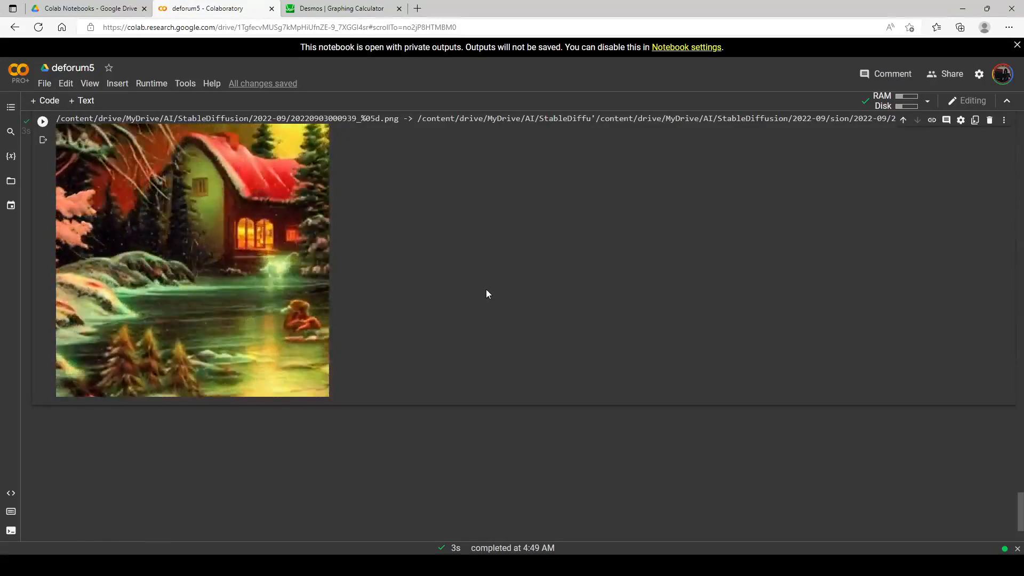
scroll(443, 278, "up", 3)
scroll(442, 278, "down", 1)
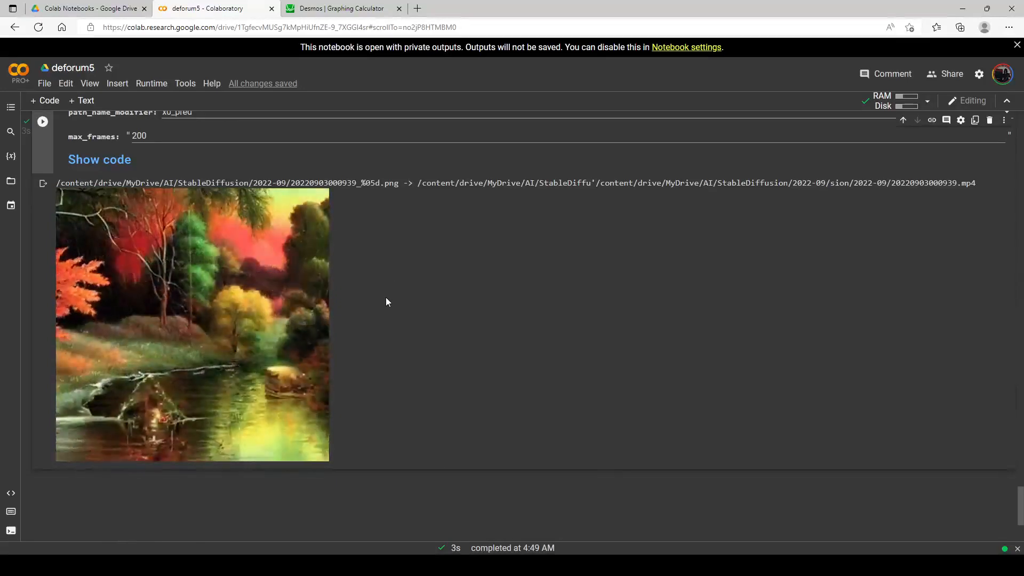
scroll(420, 334, "up", 1)
scroll(420, 334, "down", 1)
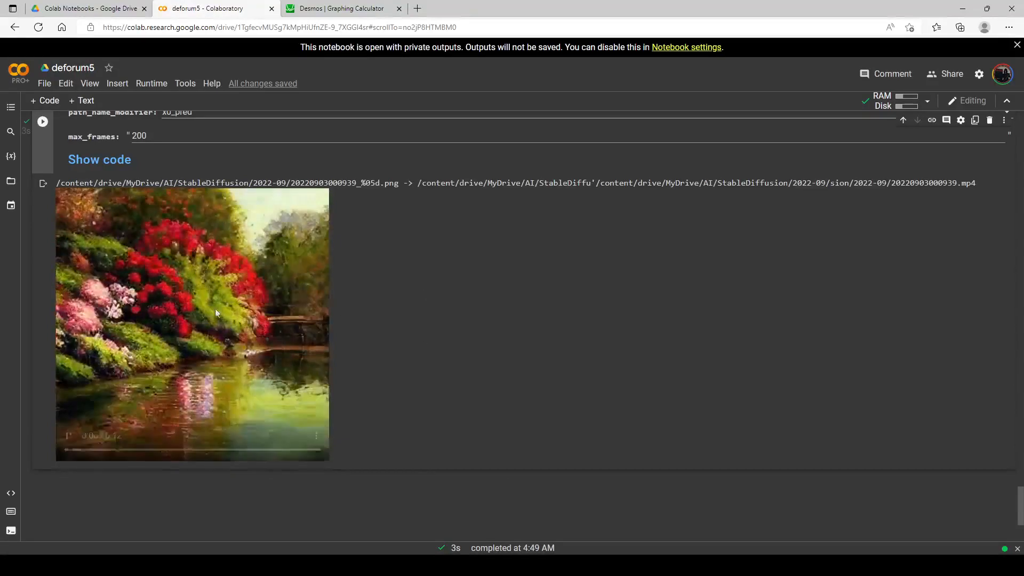
scroll(369, 274, "up", 10)
scroll(369, 275, "up", 5)
scroll(367, 275, "down", 13)
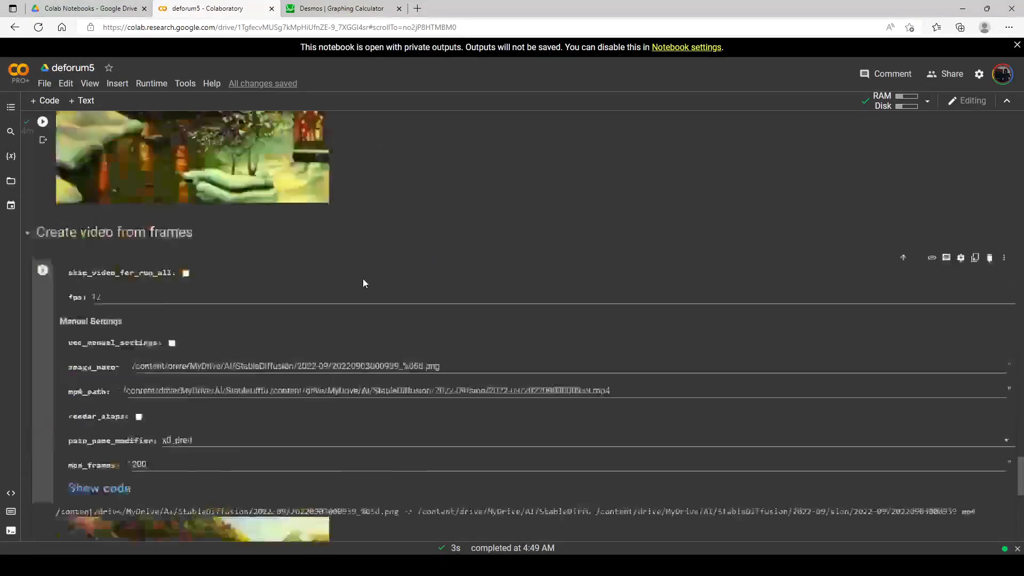
scroll(372, 289, "down", 2)
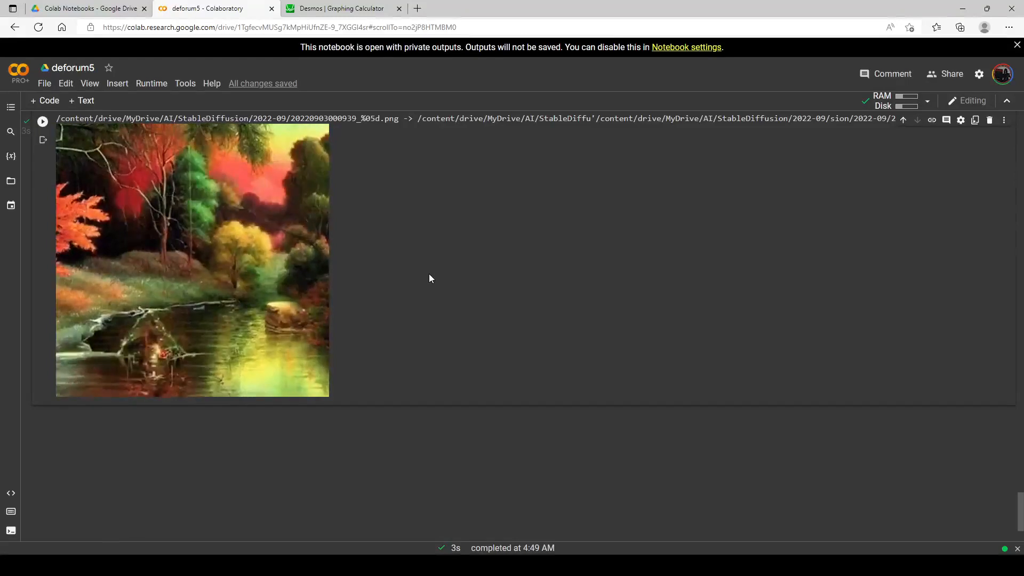
scroll(430, 276, "up", 1)
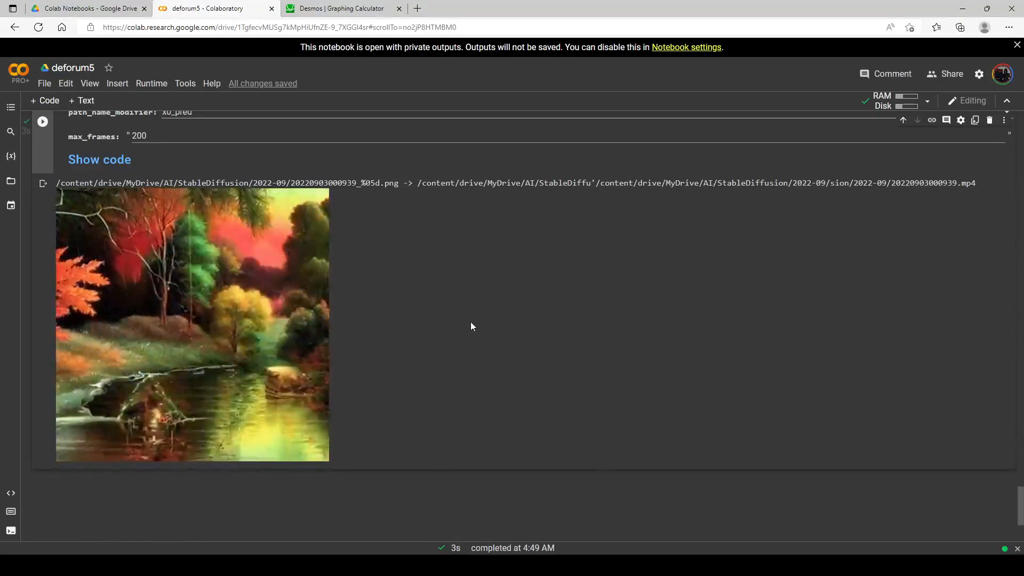
mouse_move(308, 422)
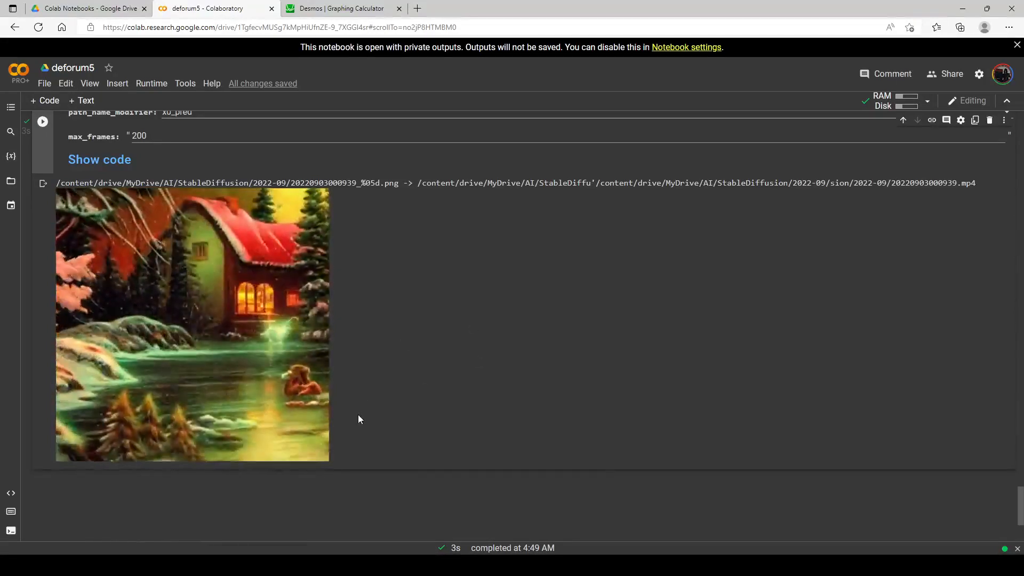